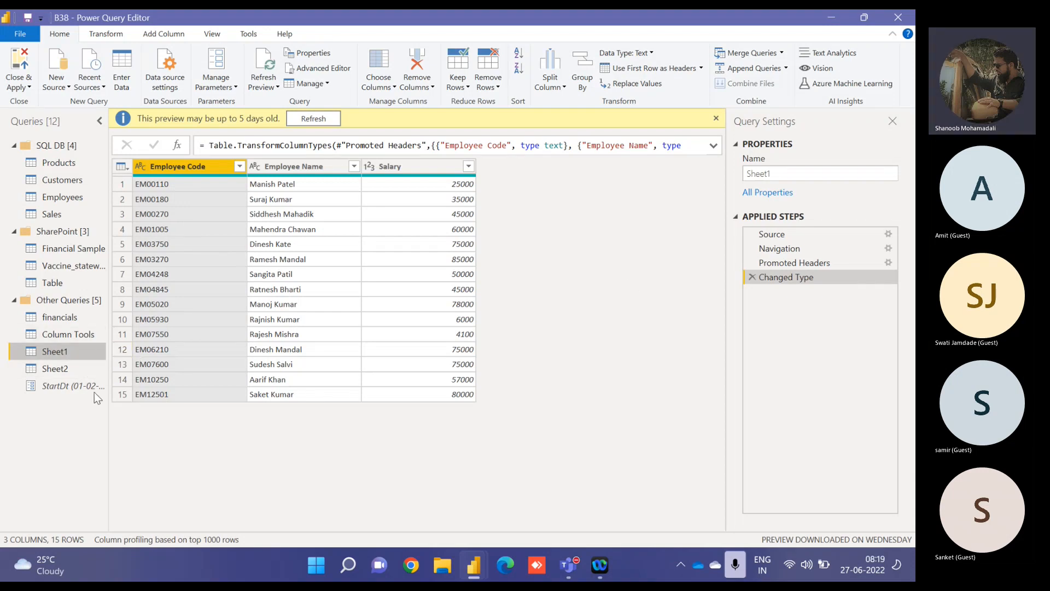
Step: Merge Sheet1 with Sheet2, matching on Employee Code with a Left Outer join
{"action": "left_click", "coordinate": [54, 371]}
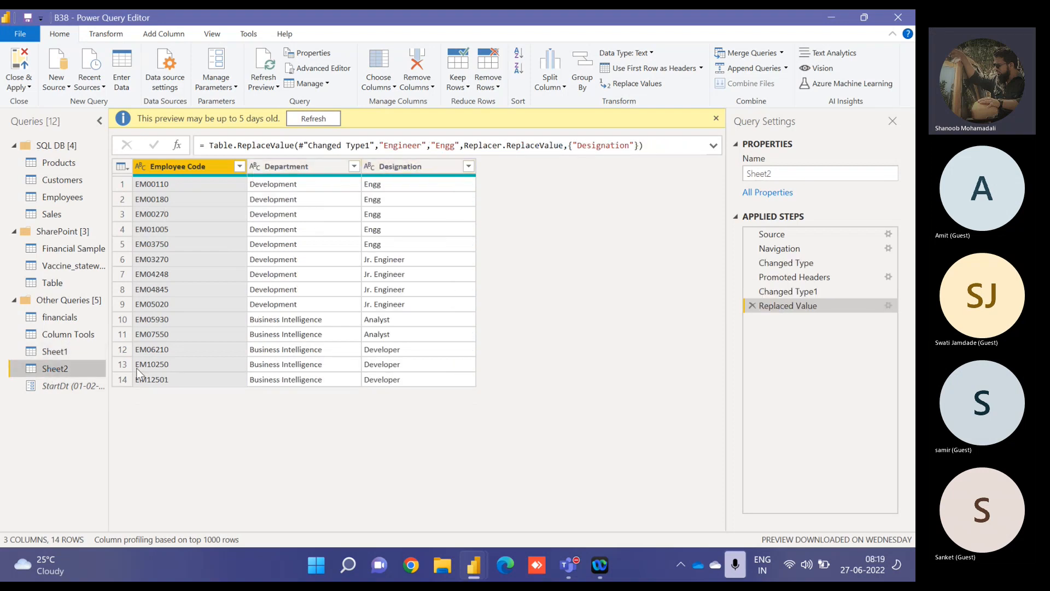
{"action": "left_click", "coordinate": [70, 353]}
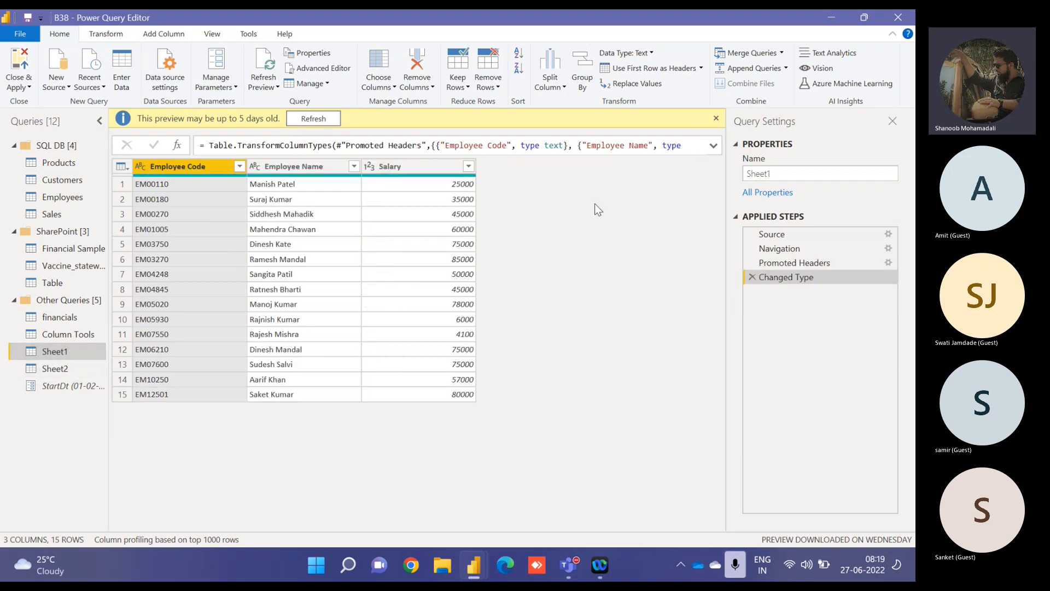
{"action": "left_click", "coordinate": [740, 53]}
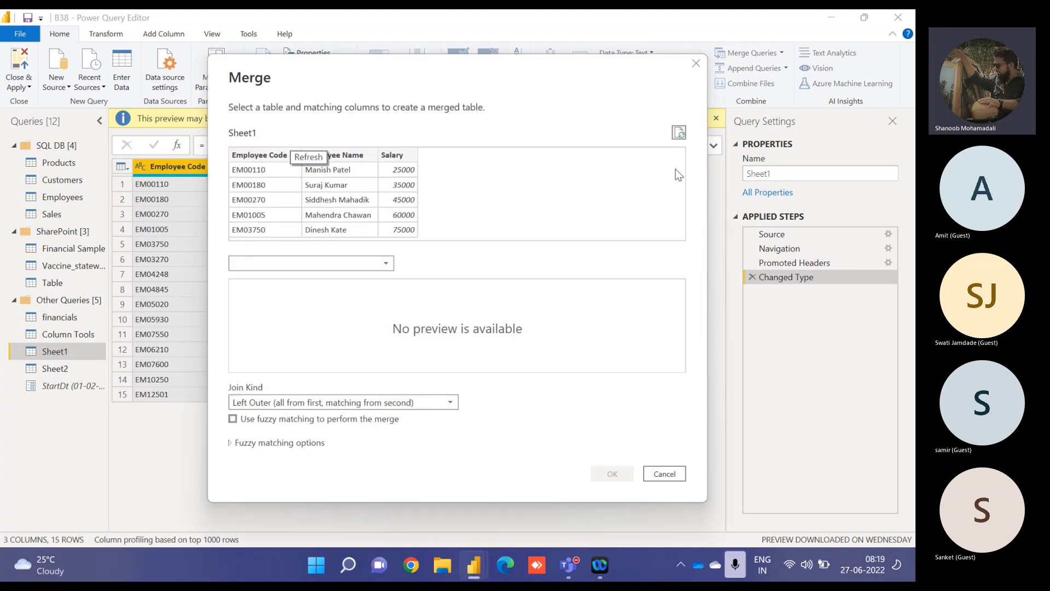
{"action": "left_click", "coordinate": [313, 262]}
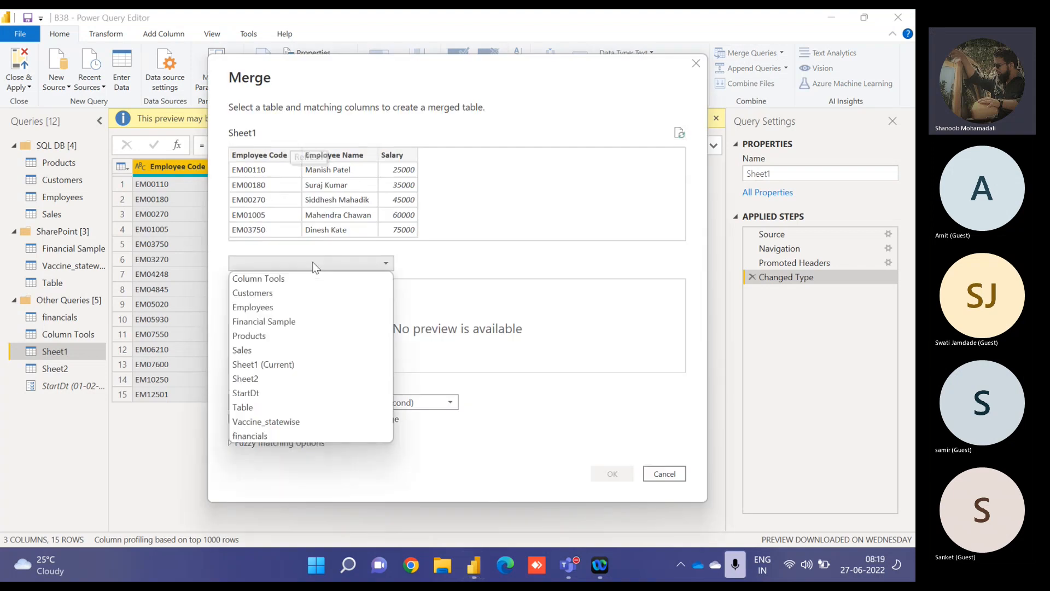
{"action": "left_click", "coordinate": [285, 384]}
{"action": "left_click", "coordinate": [259, 156]}
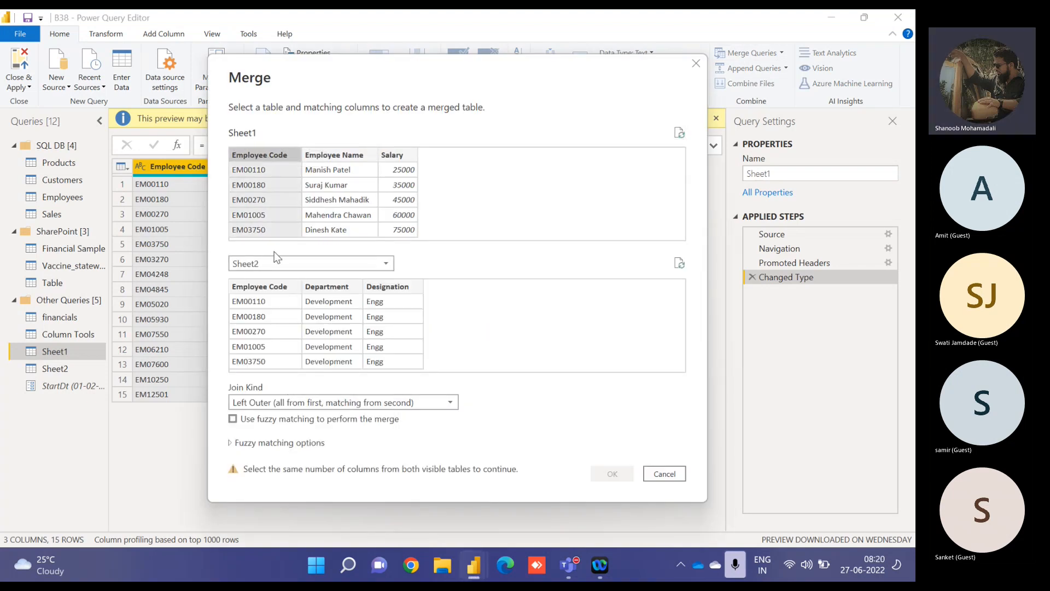
{"action": "left_click", "coordinate": [270, 291]}
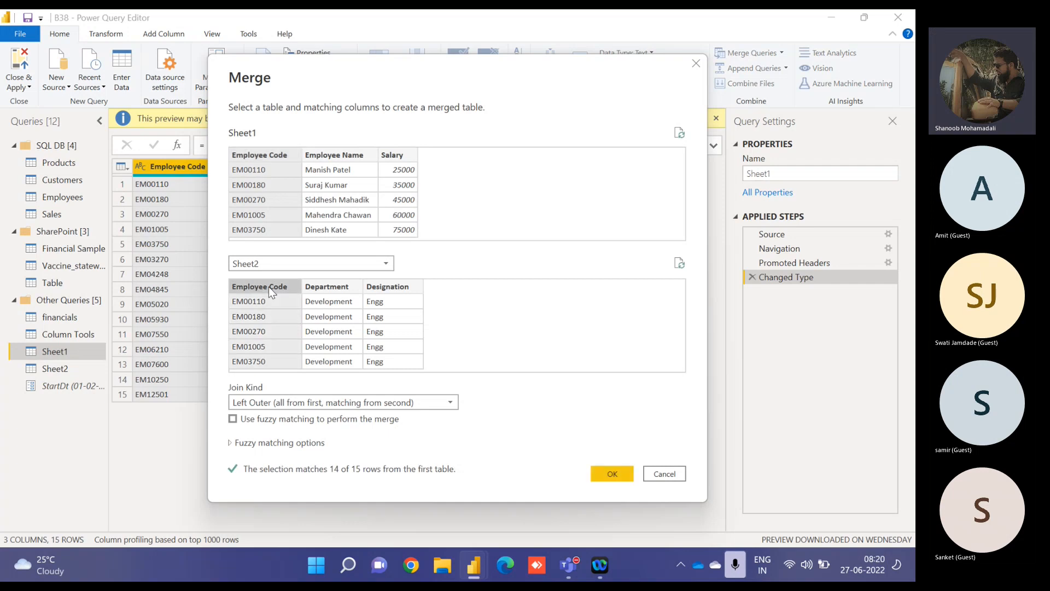
{"action": "left_click", "coordinate": [299, 404]}
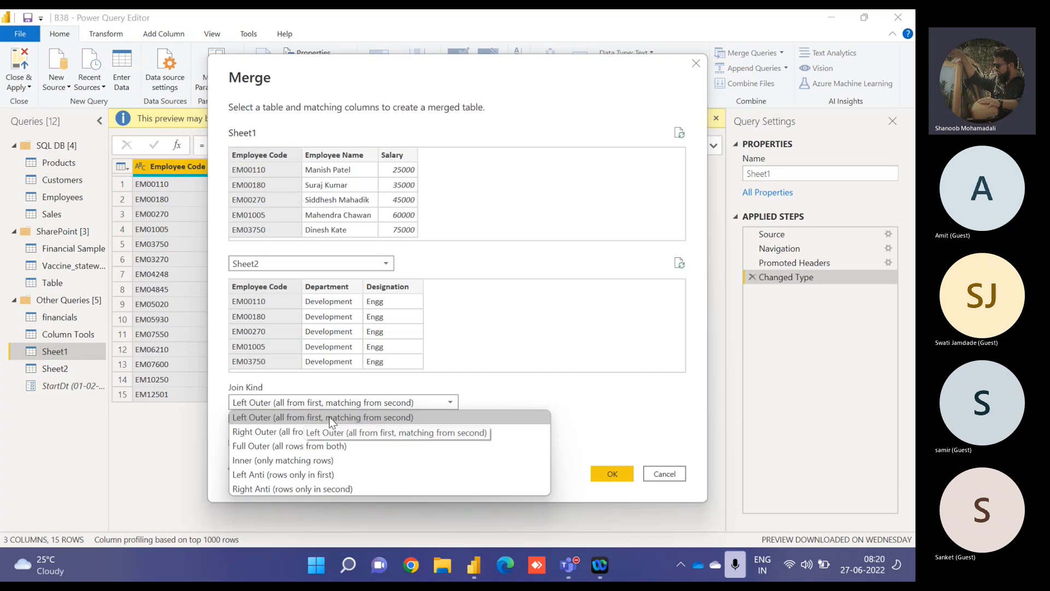
{"action": "left_click", "coordinate": [391, 419]}
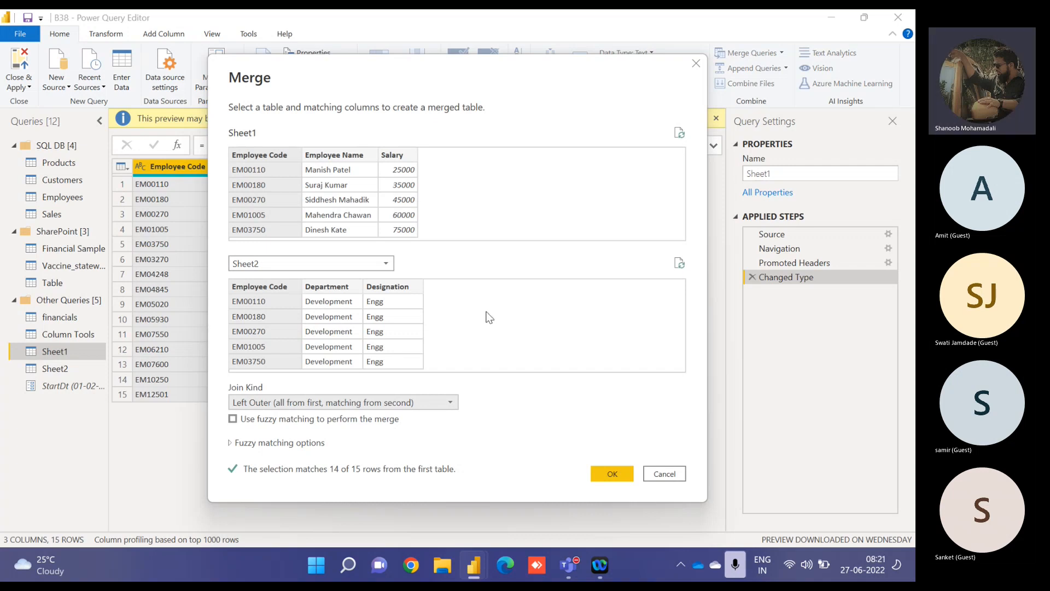
{"action": "left_click", "coordinate": [612, 473]}
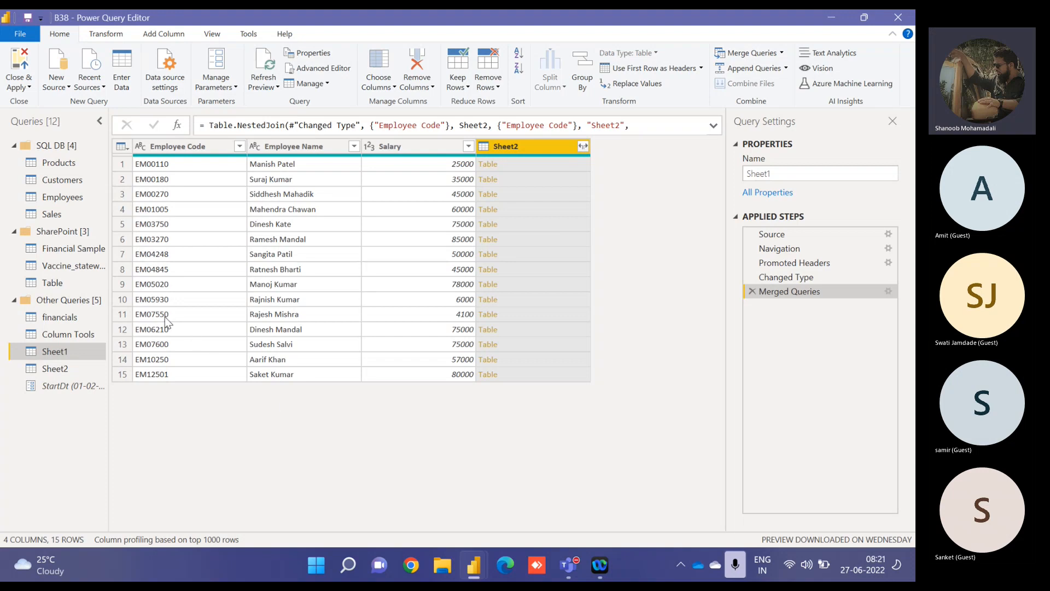
Step: Drill into the nested Sheet2 table of row 11 to inspect its record, and remove the drill-down step
{"action": "left_click", "coordinate": [492, 318]}
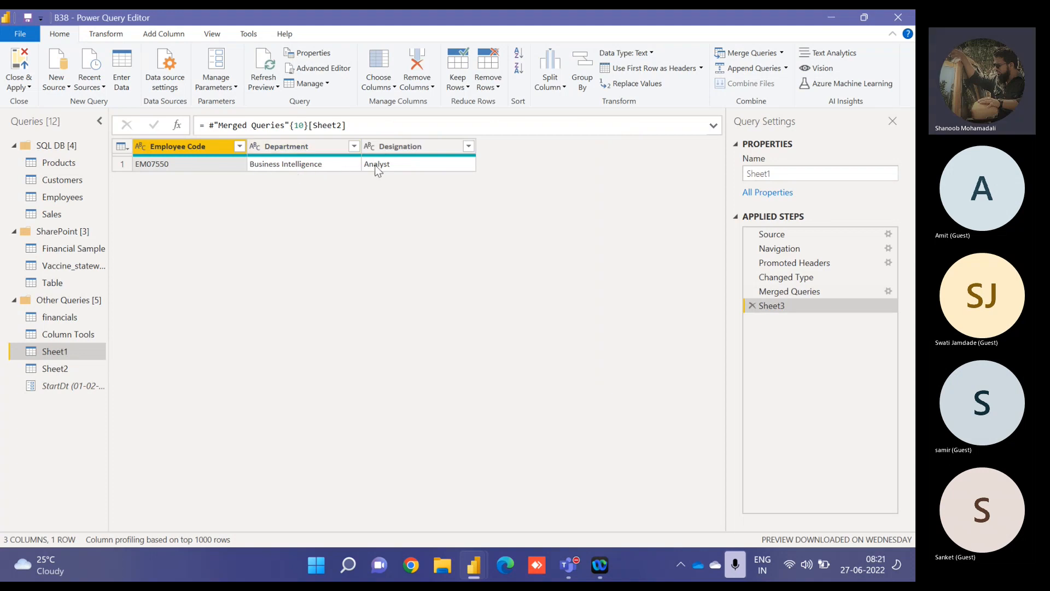
{"action": "left_click", "coordinate": [752, 306]}
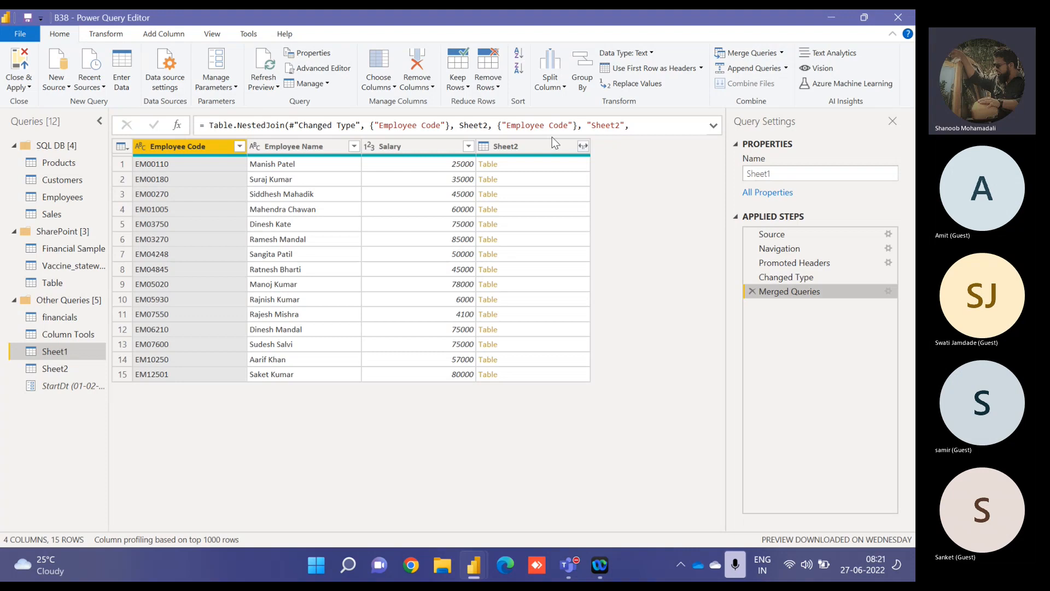
Step: Try expanding the merged Sheet2 column to Department and Designation with the original column name as prefix, and remove that expansion
{"action": "left_click", "coordinate": [582, 146]}
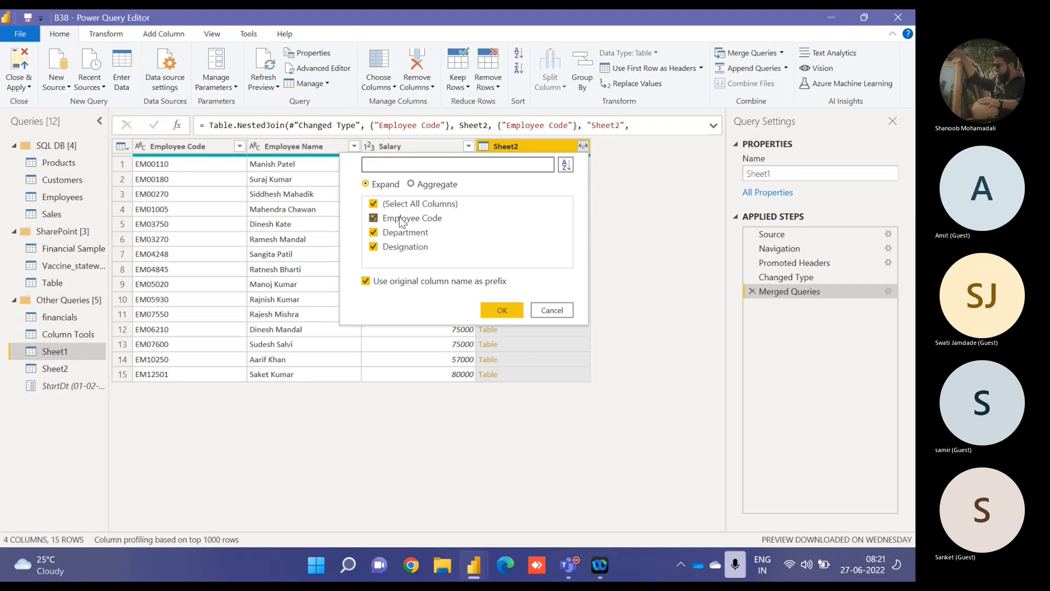
{"action": "left_click", "coordinate": [402, 222]}
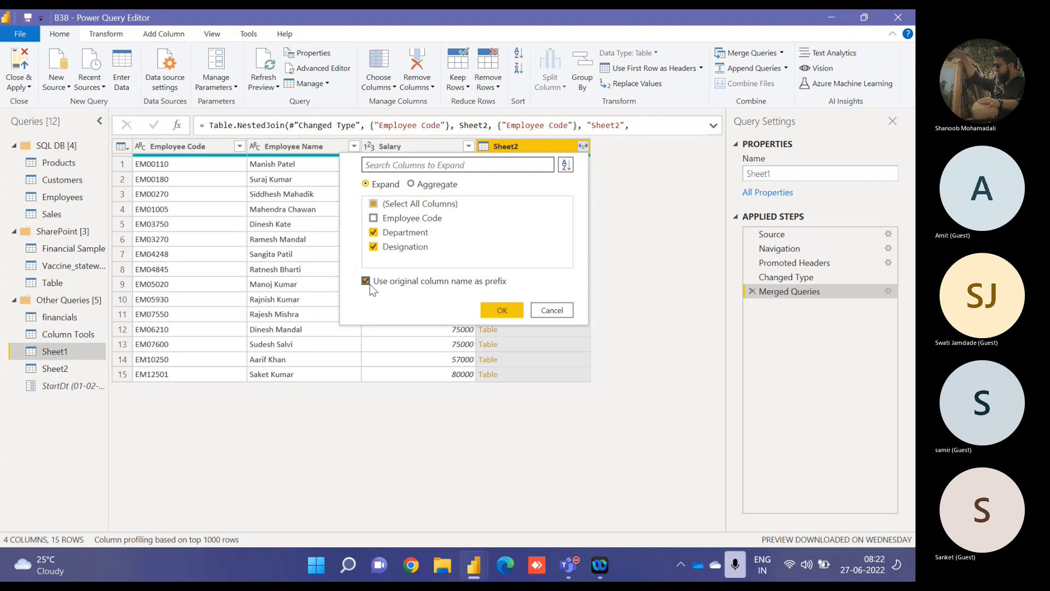
{"action": "left_click", "coordinate": [502, 310]}
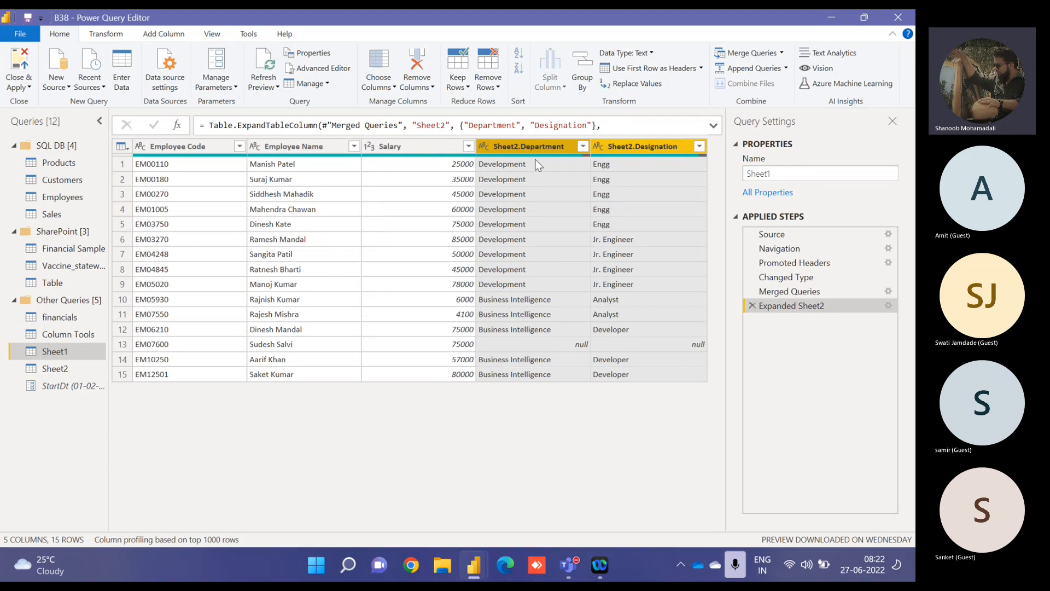
{"action": "left_click", "coordinate": [752, 305]}
Step: Expand the merged Sheet2 column to only Department and Designation, without the original column name as prefix
{"action": "left_click", "coordinate": [584, 147]}
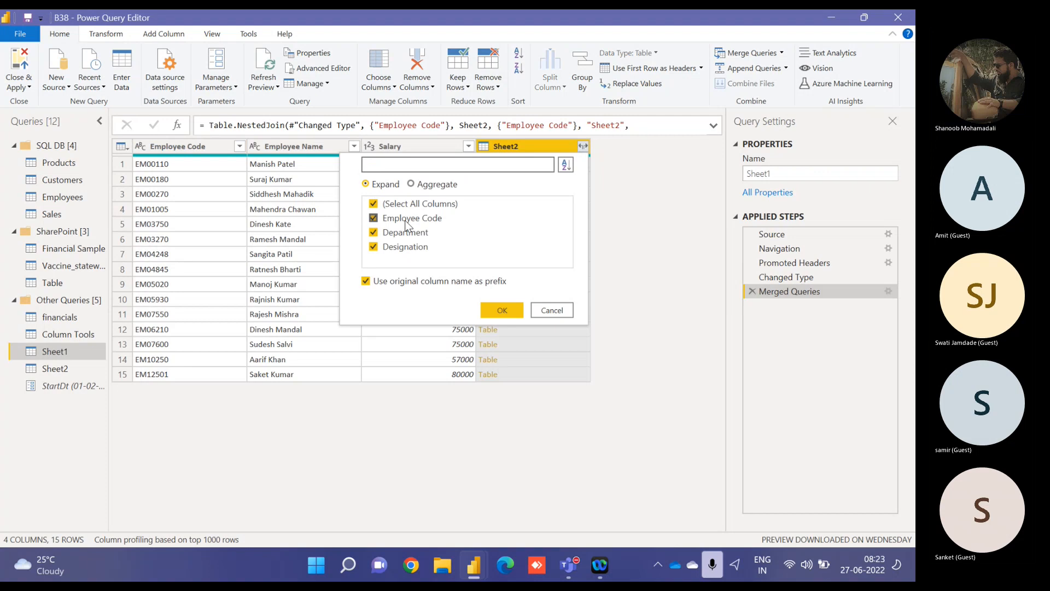
{"action": "left_click", "coordinate": [406, 219]}
{"action": "left_click", "coordinate": [386, 282]}
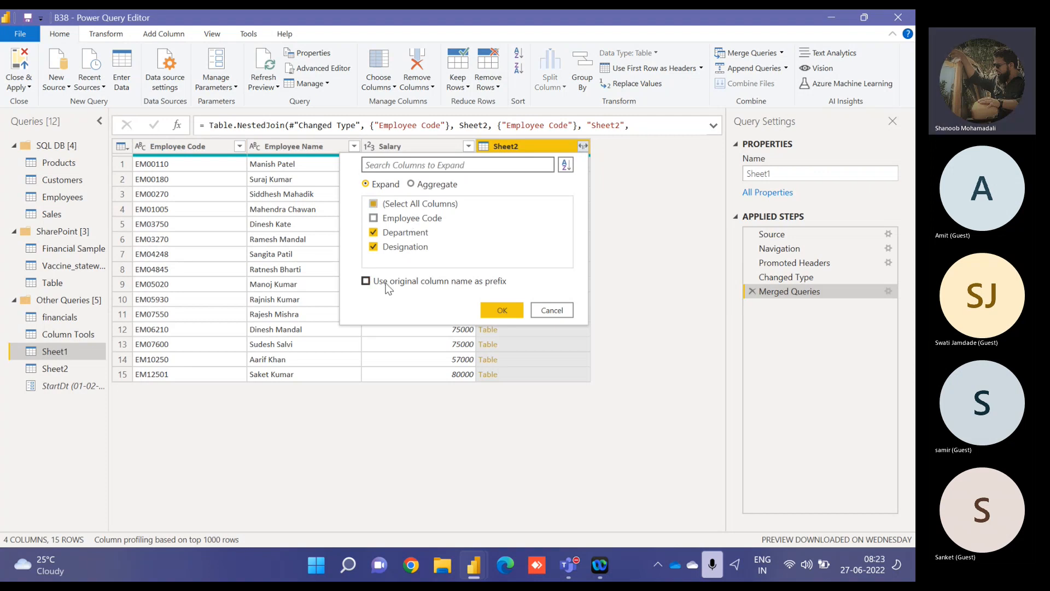
{"action": "left_click", "coordinate": [509, 310]}
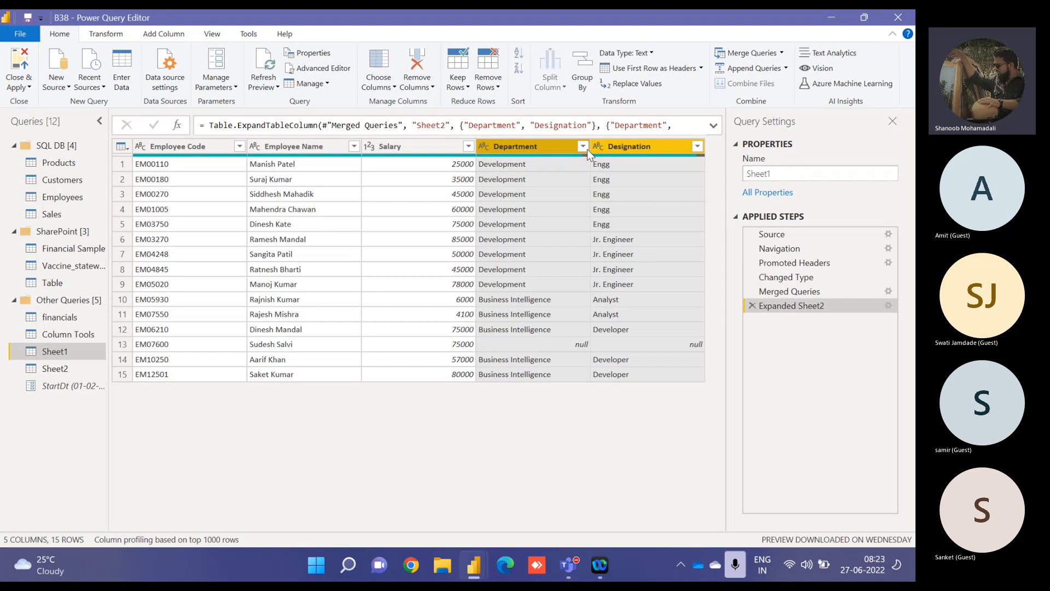
Step: Disable loading of the Sheet2 query into the report and accept the possible data loss
{"action": "left_click", "coordinate": [70, 373]}
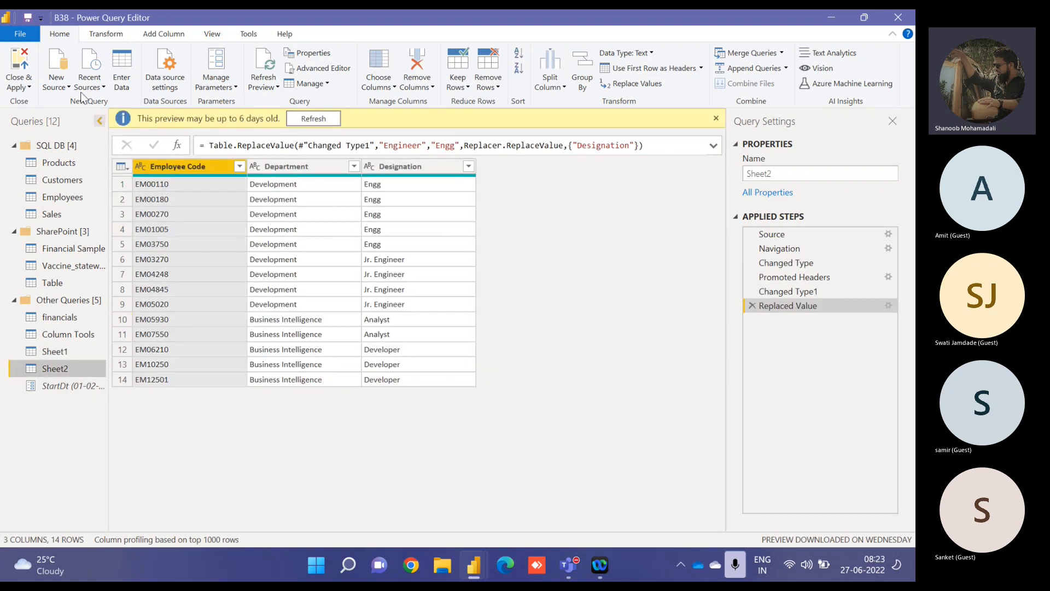
{"action": "right_click", "coordinate": [60, 365]}
{"action": "left_click", "coordinate": [82, 384]}
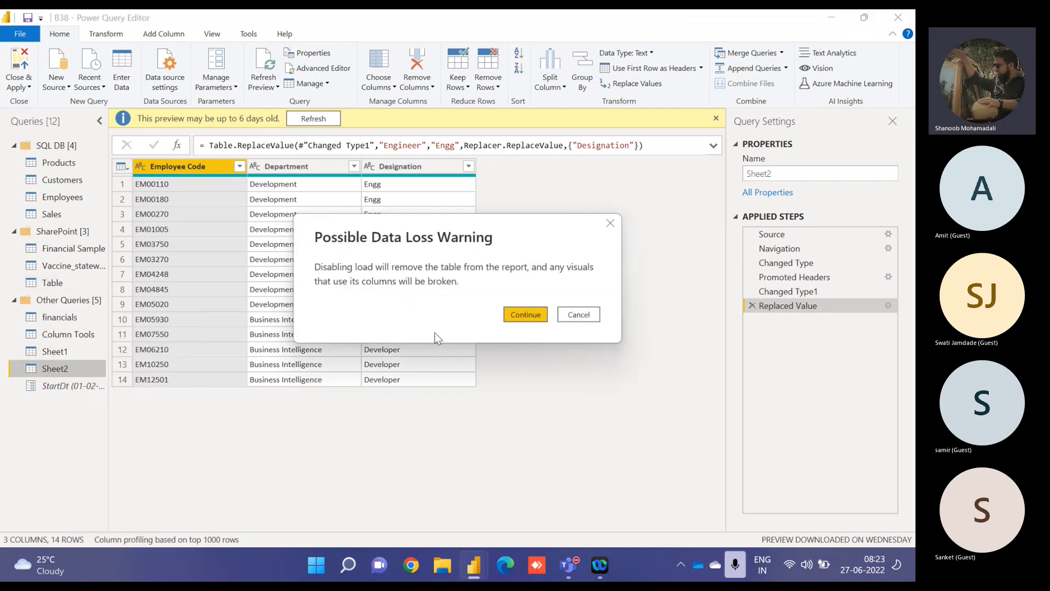
{"action": "left_click", "coordinate": [520, 314]}
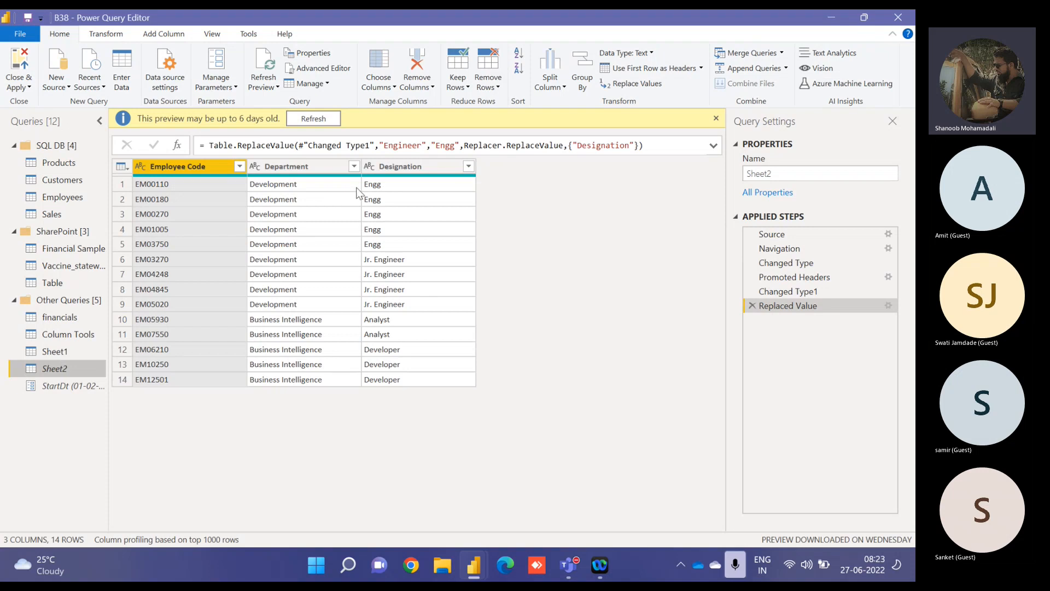
Step: Return to the Sheet1 query and apply the pending query changes without closing the editor
{"action": "left_click", "coordinate": [61, 354]}
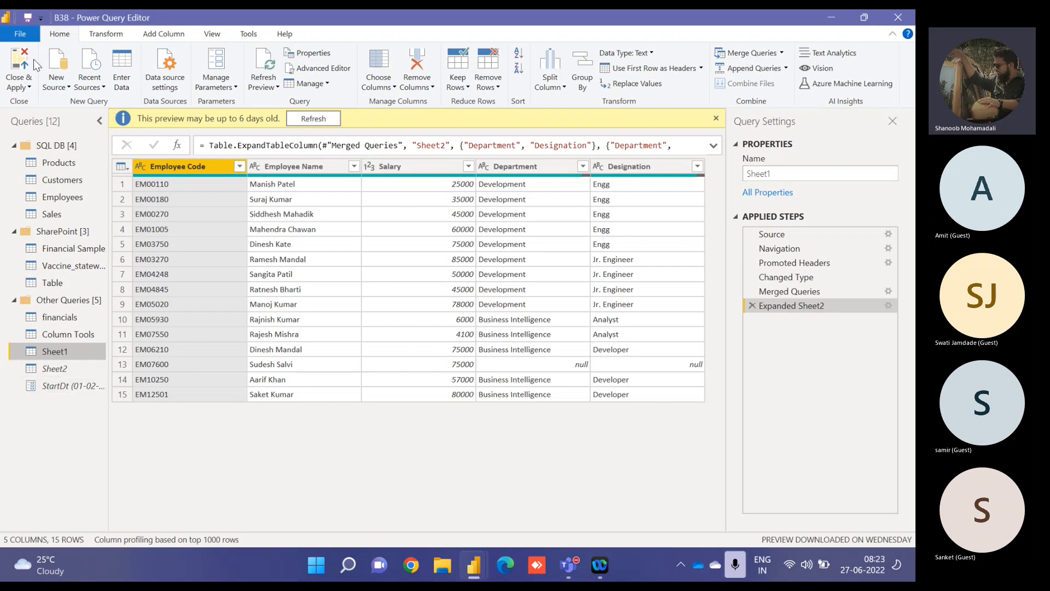
{"action": "left_click", "coordinate": [25, 85]}
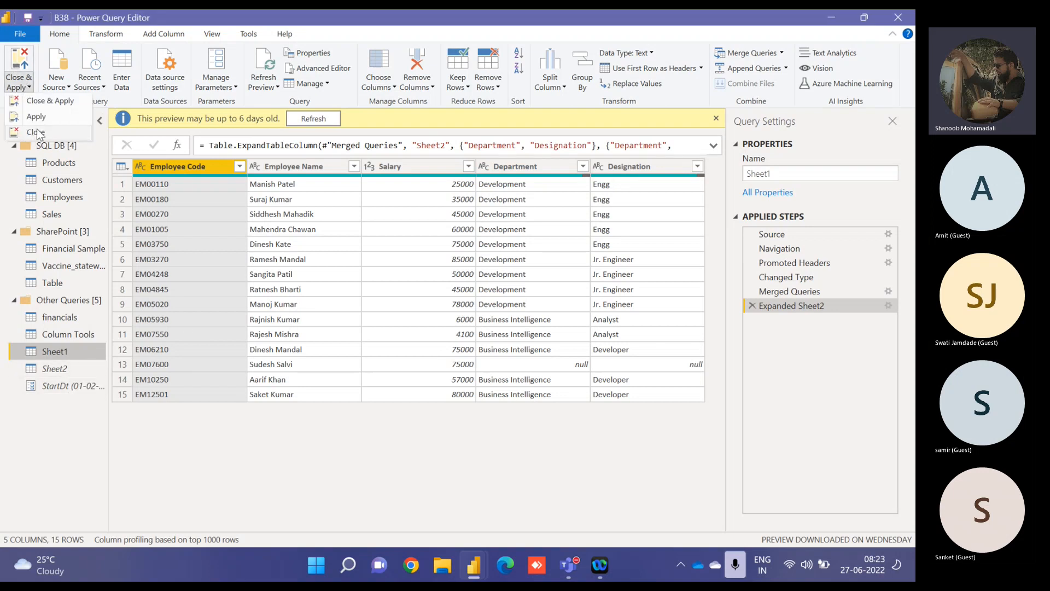
{"action": "left_click", "coordinate": [40, 118]}
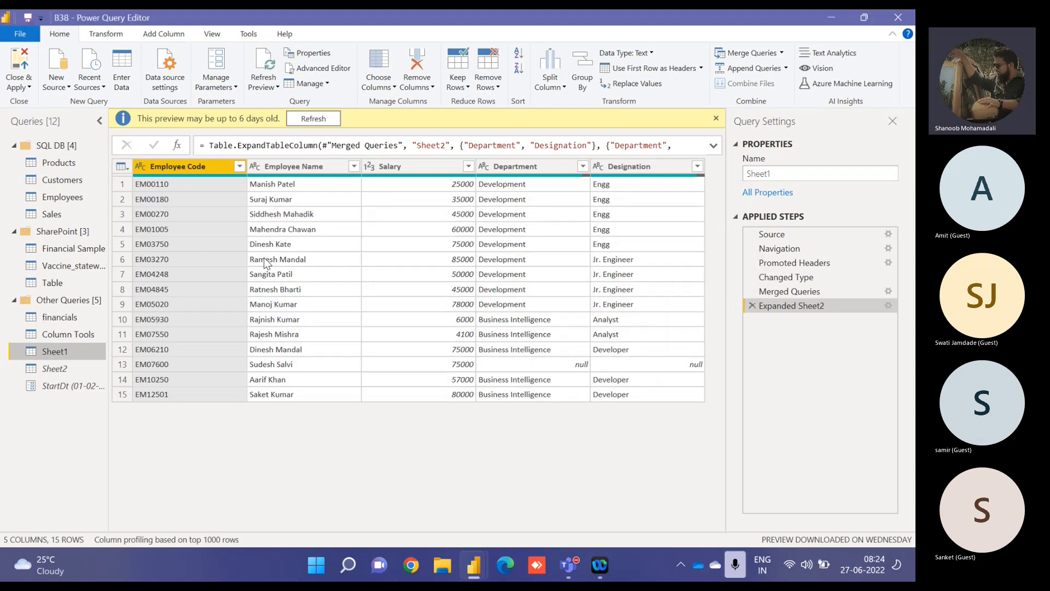
Step: Switch to the Power BI Desktop report, remove all broken fields from the table visual on Page 5, and expand the Sheet1 fields
{"action": "left_click", "coordinate": [473, 564]}
{"action": "left_click", "coordinate": [438, 497]}
{"action": "left_click", "coordinate": [480, 143]}
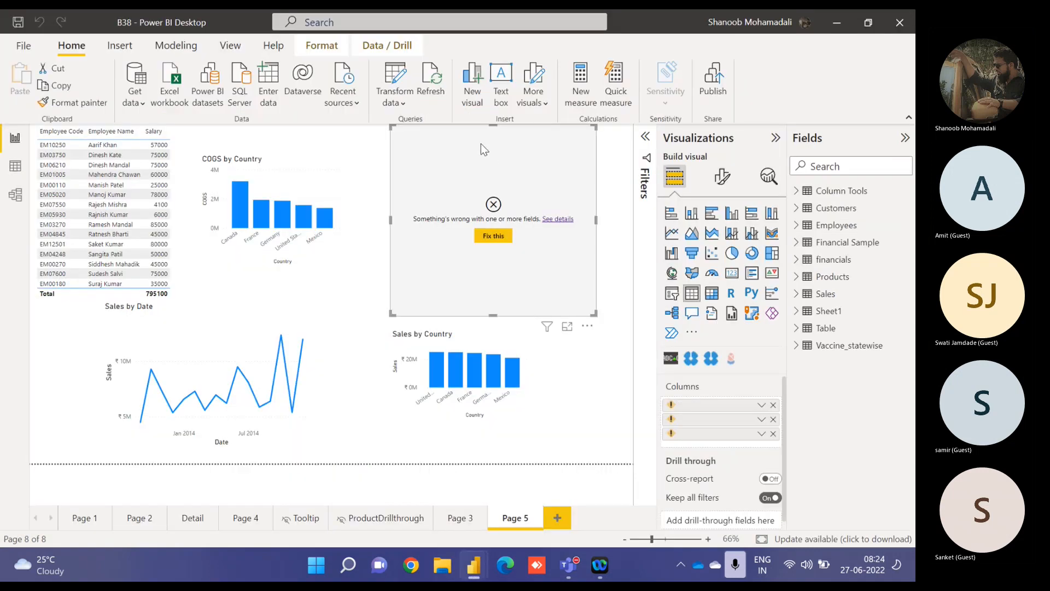
{"action": "left_click", "coordinate": [773, 433]}
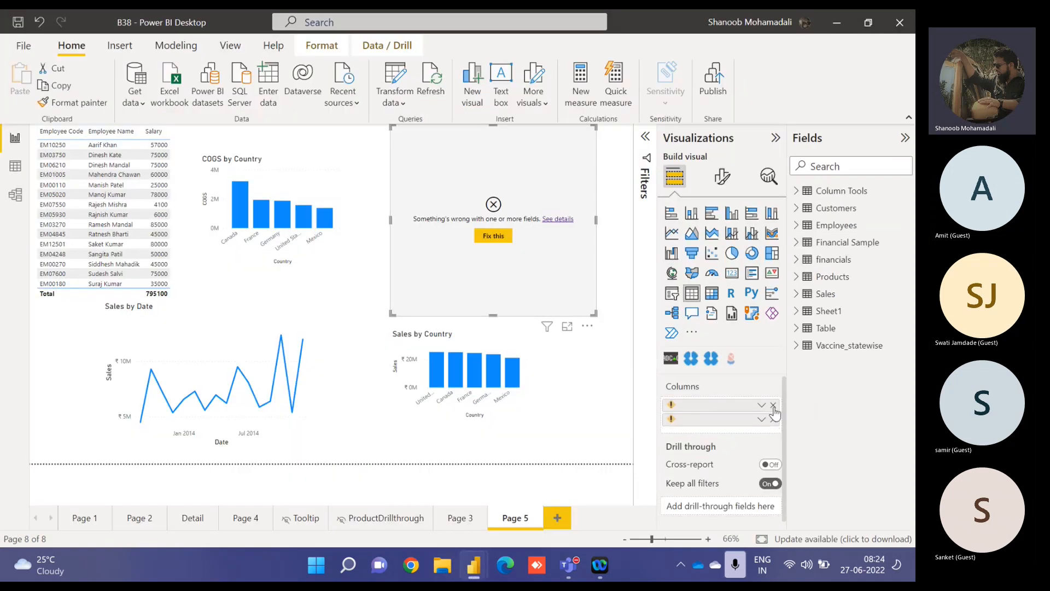
{"action": "left_click", "coordinate": [773, 419]}
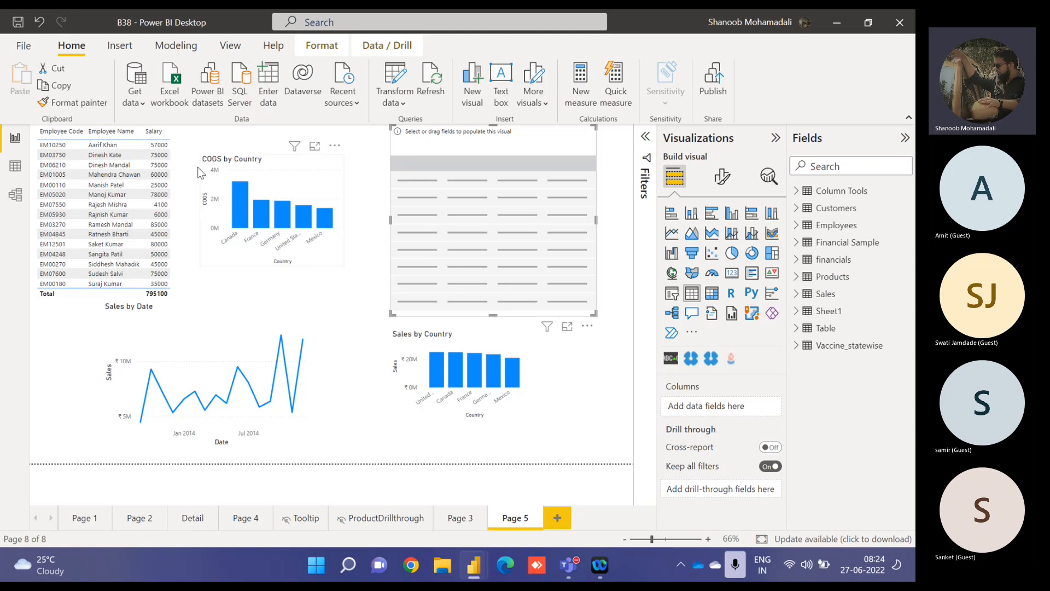
{"action": "left_click", "coordinate": [799, 312]}
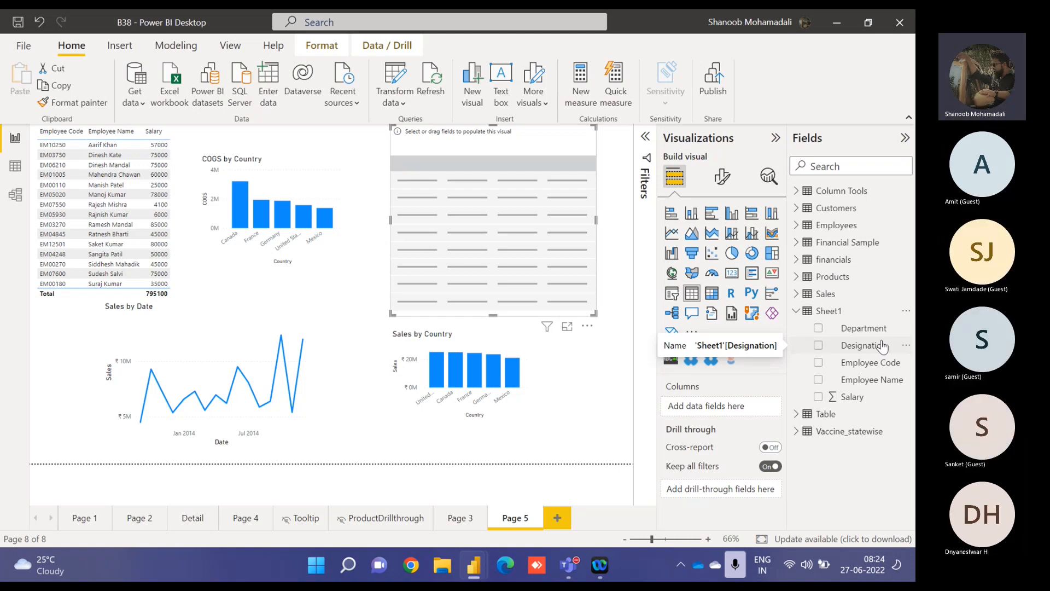
Step: Switch to the Microsoft Teams meeting and admit the guest waiting in the lobby
{"action": "mouse_move", "coordinate": [569, 566]}
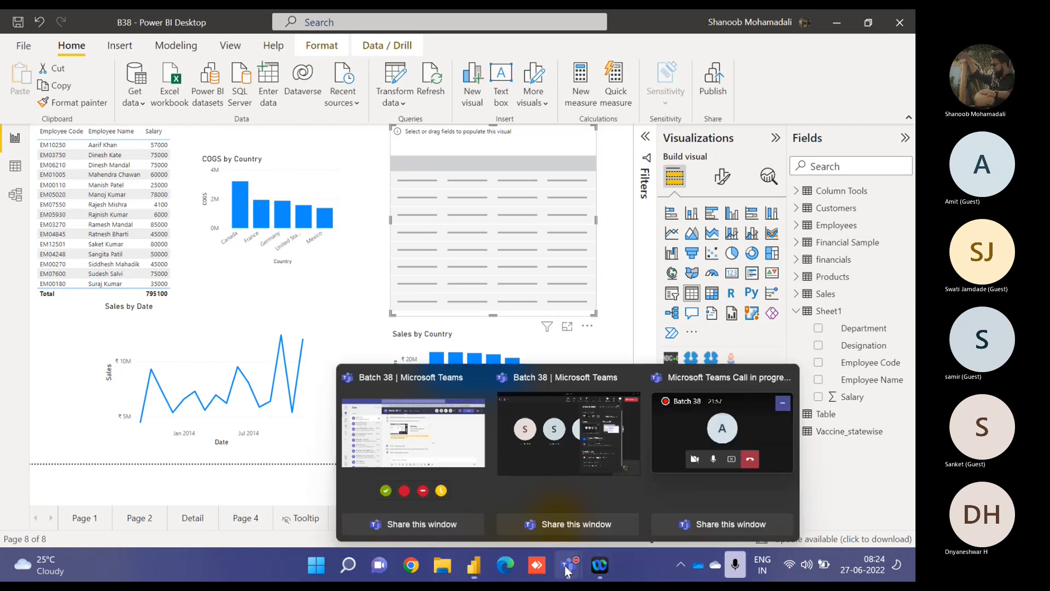
{"action": "left_click", "coordinate": [565, 450]}
{"action": "left_click", "coordinate": [550, 351]}
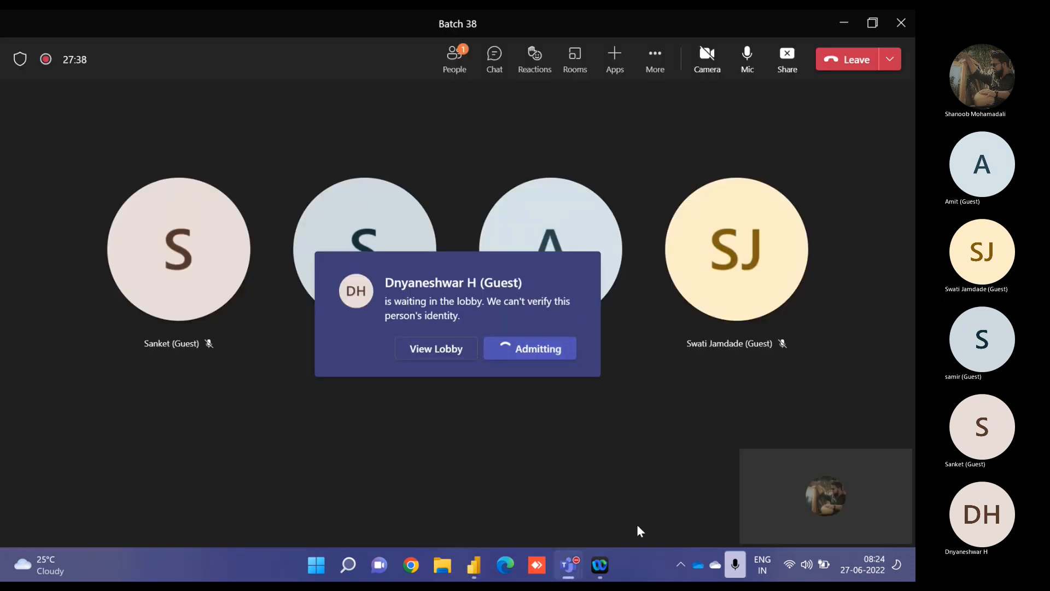
Step: Return to the Power Query Editor, start a manually entered table, and name its first column Country
{"action": "mouse_move", "coordinate": [479, 569]}
{"action": "left_click", "coordinate": [516, 478]}
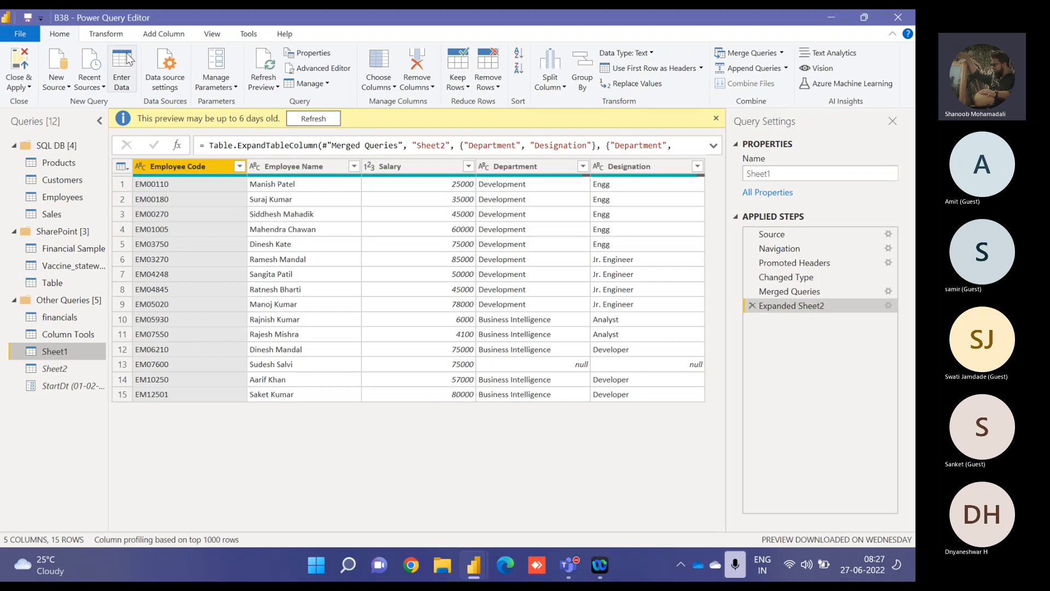
{"action": "left_click", "coordinate": [133, 88]}
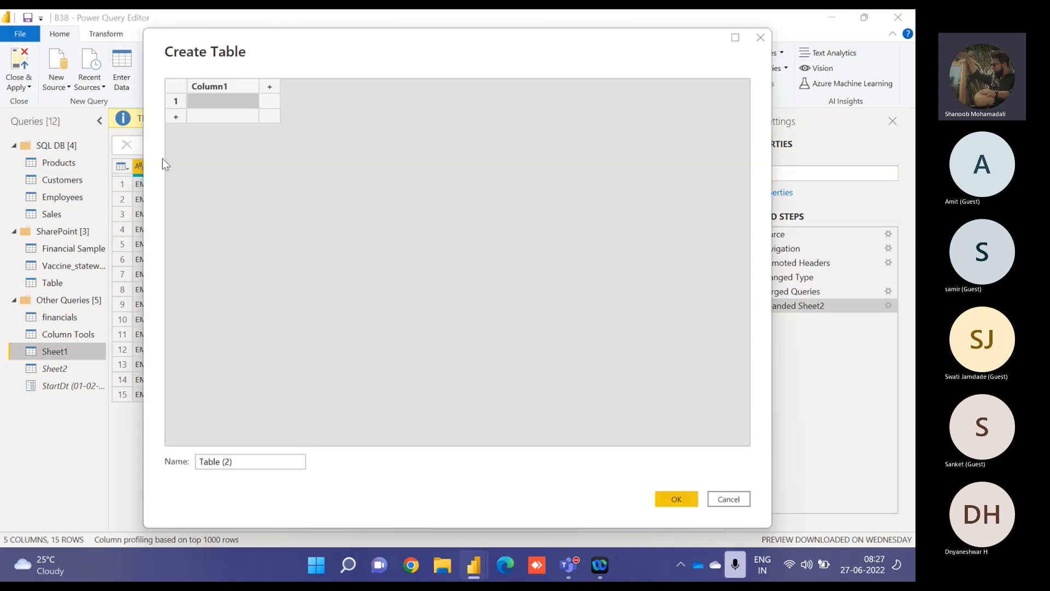
{"action": "double_click", "coordinate": [225, 87]}
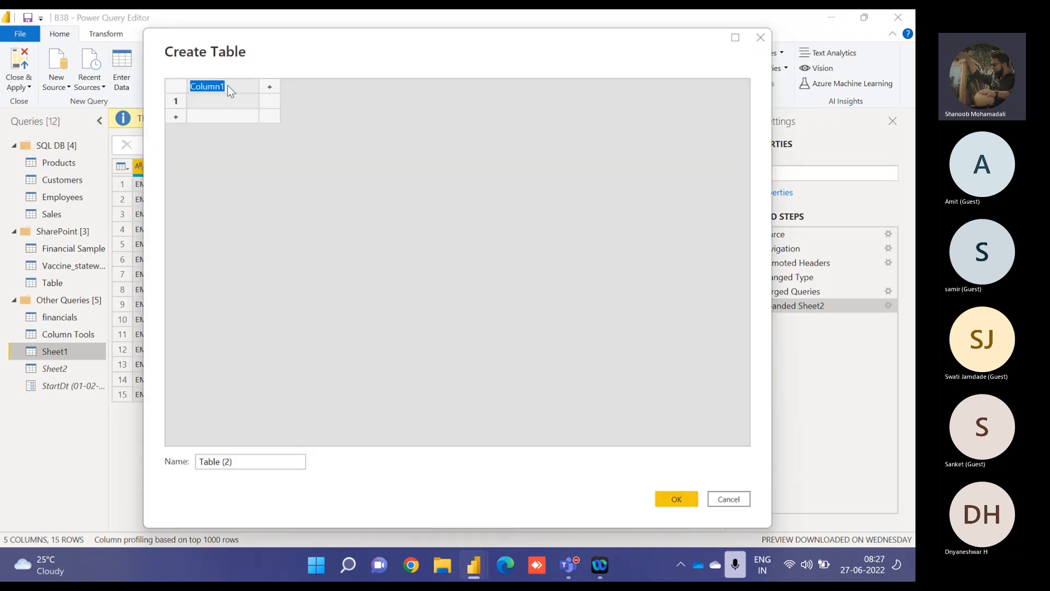
{"action": "type", "text": "Coutnr"}
{"action": "key", "text": "BackSpace"}
{"action": "key", "text": "BackSpace"}
{"action": "key", "text": "BackSpace"}
{"action": "type", "text": "ntry"}
{"action": "key", "text": "Return"}
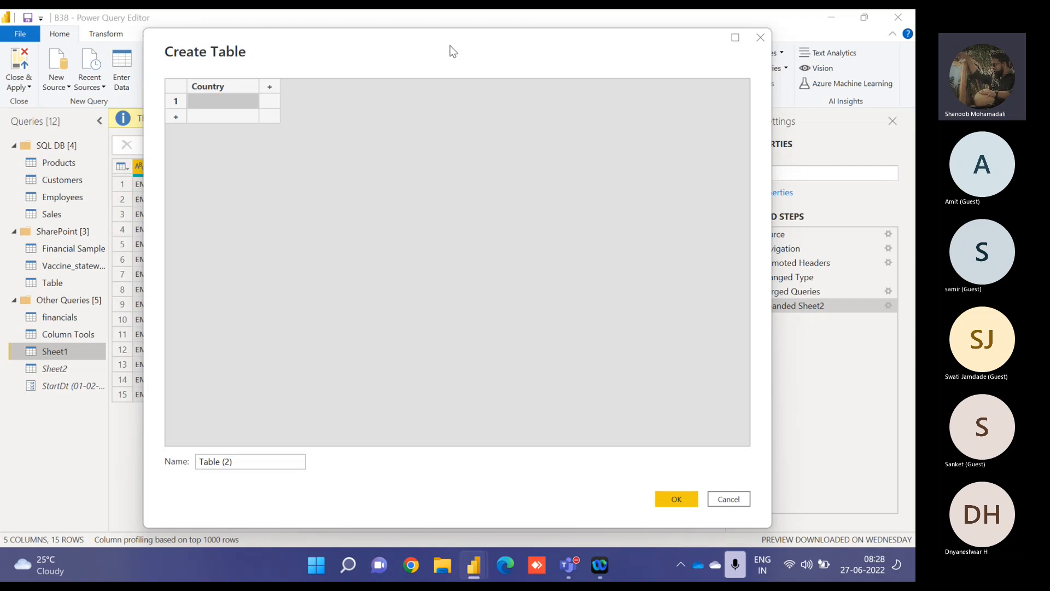
Step: Enter the misspelled country names Mexiko and Meckico as the first two Country rows
{"action": "type", "text": "Me"}
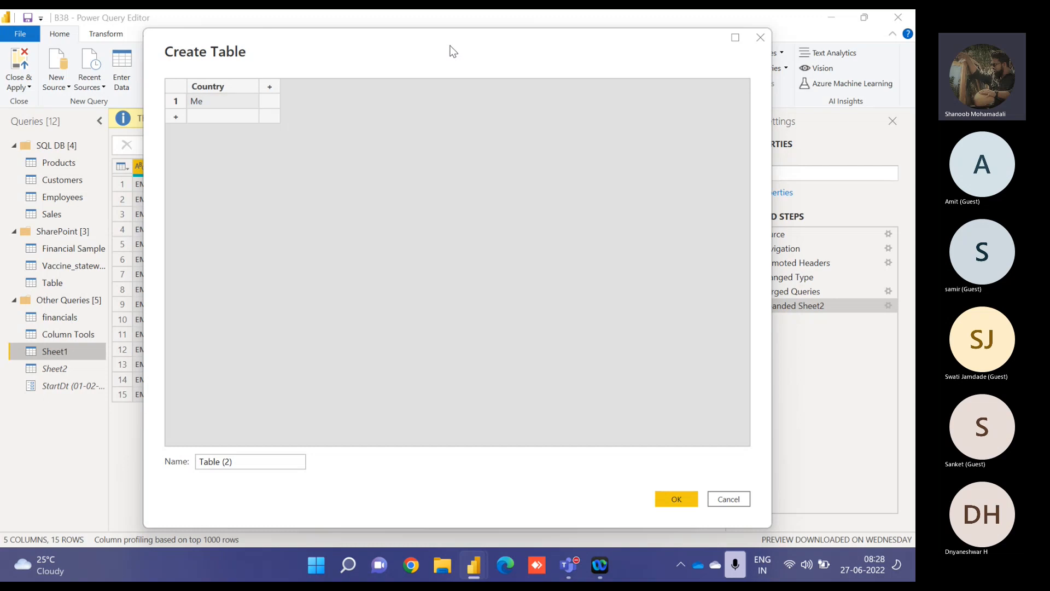
{"action": "type", "text": "c"}
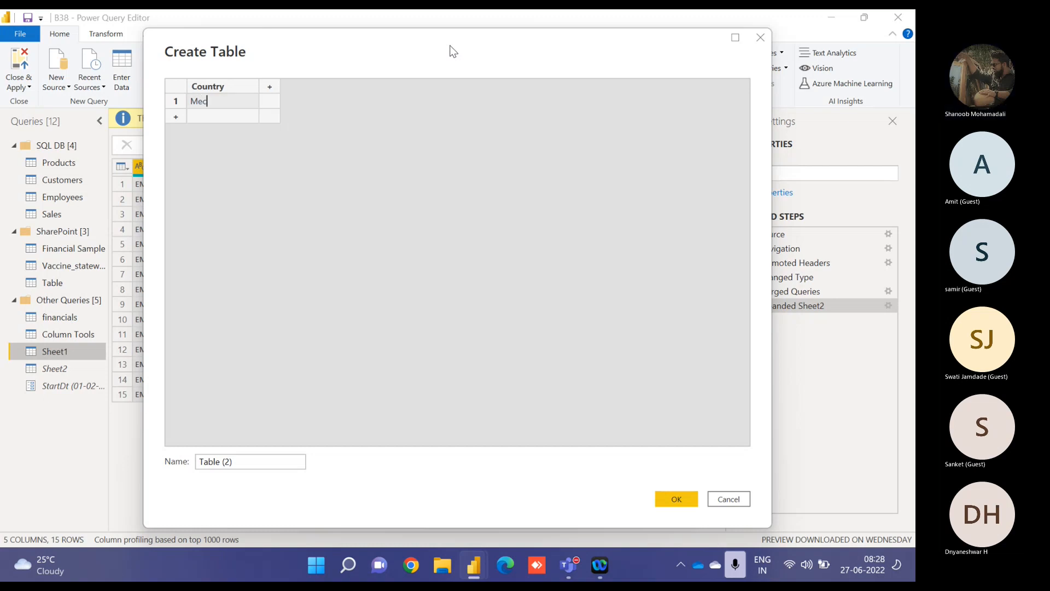
{"action": "key", "text": "BackSpace"}
{"action": "type", "text": "xiko"}
{"action": "key", "text": "Return"}
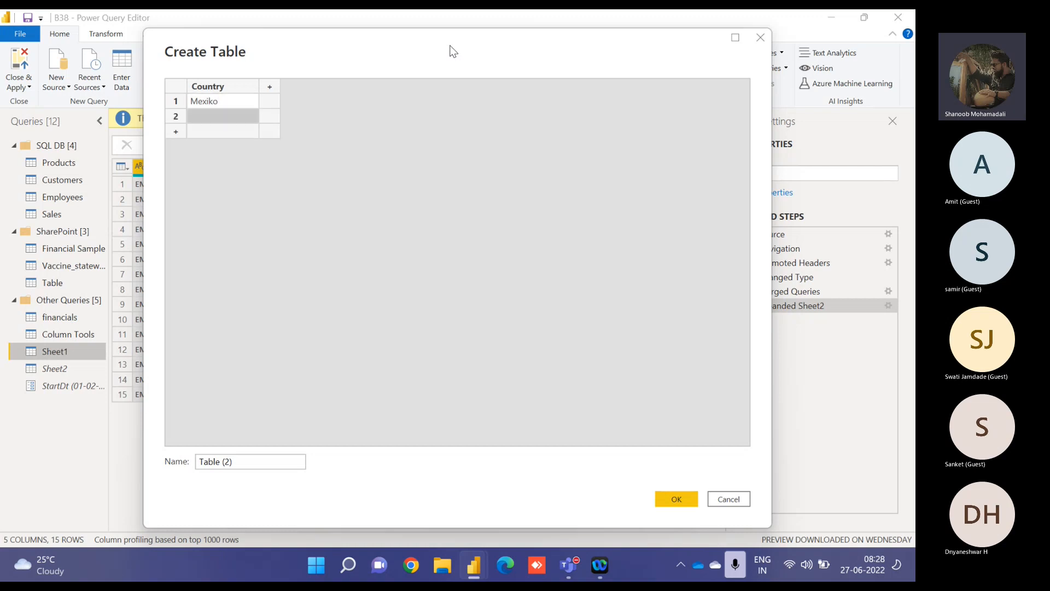
{"action": "type", "text": "M"}
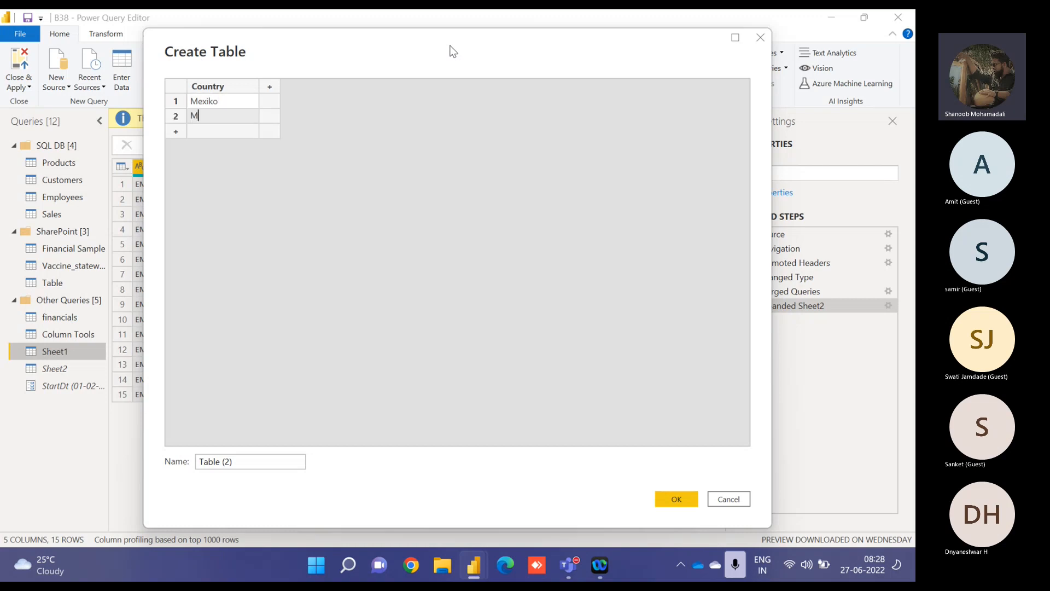
{"action": "type", "text": "e"}
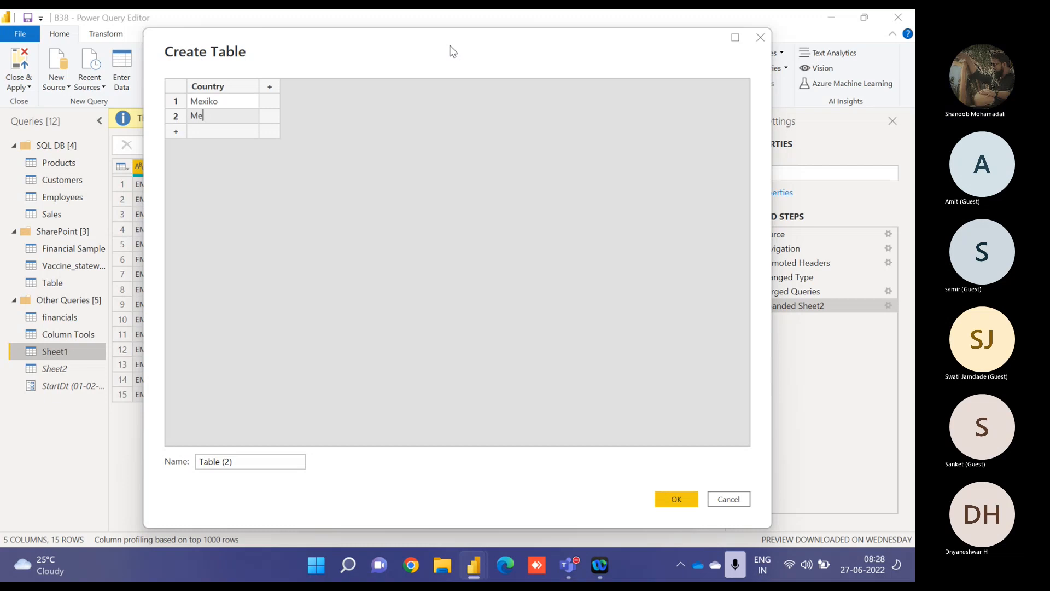
{"action": "type", "text": "ckico"}
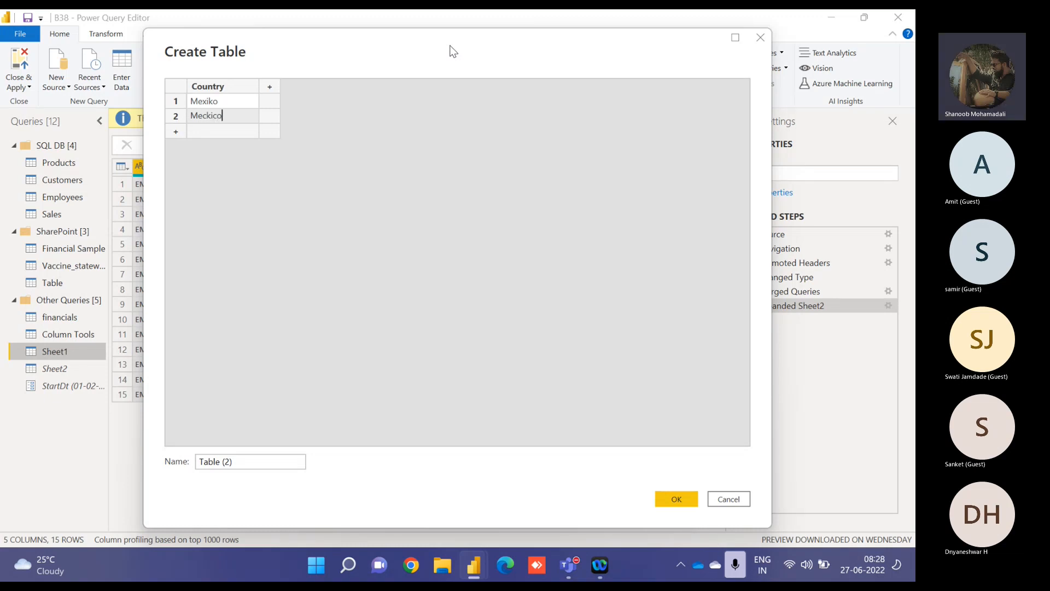
{"action": "key", "text": "Return"}
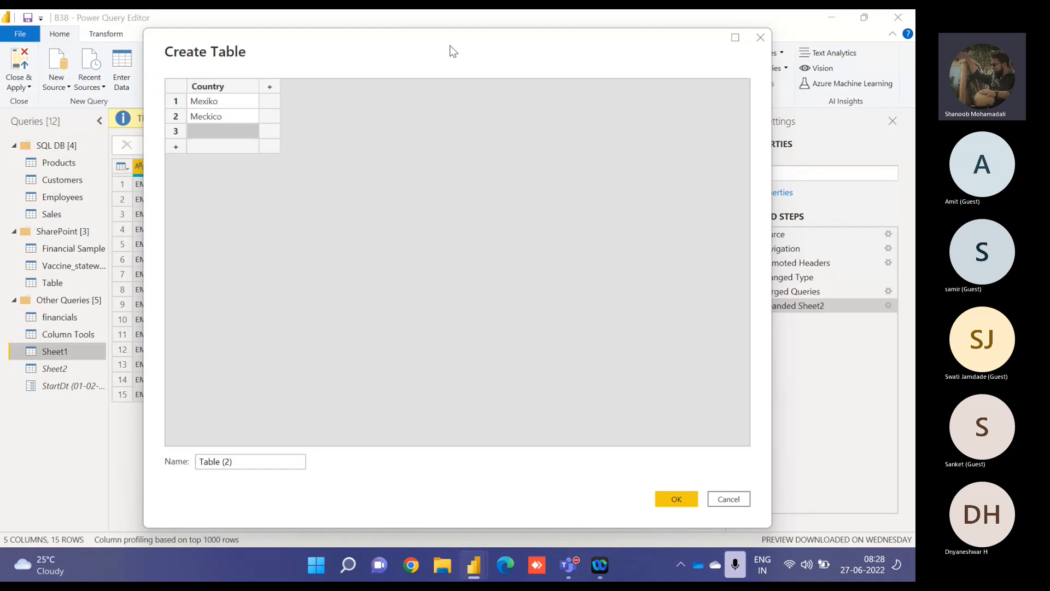
Step: Add Kanada and Canda as the third and fourth rows of the Country column
{"action": "type", "text": "Kanada"}
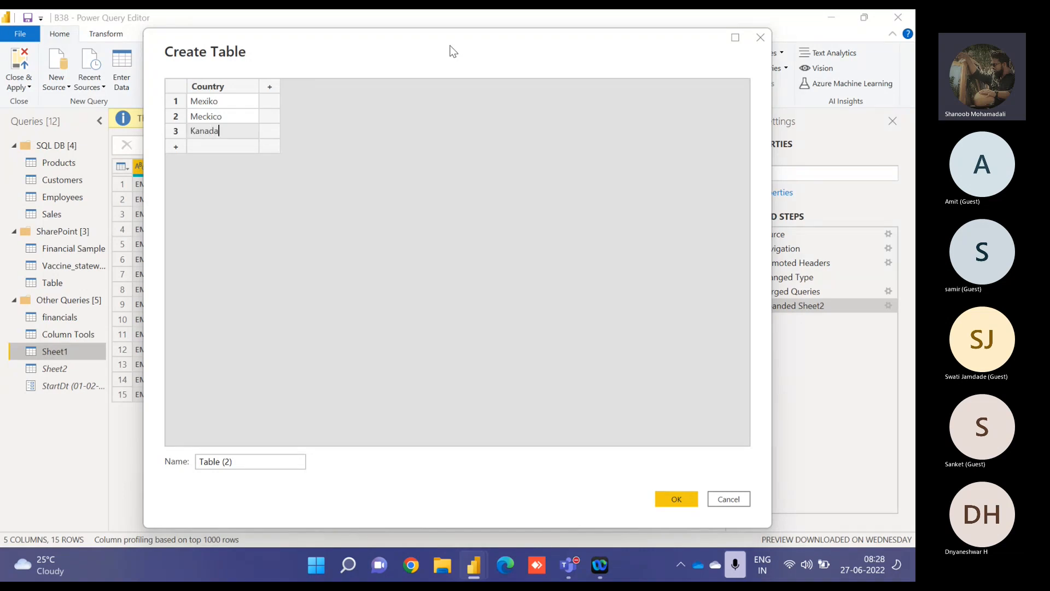
{"action": "key", "text": "Return"}
{"action": "type", "text": "Ca"}
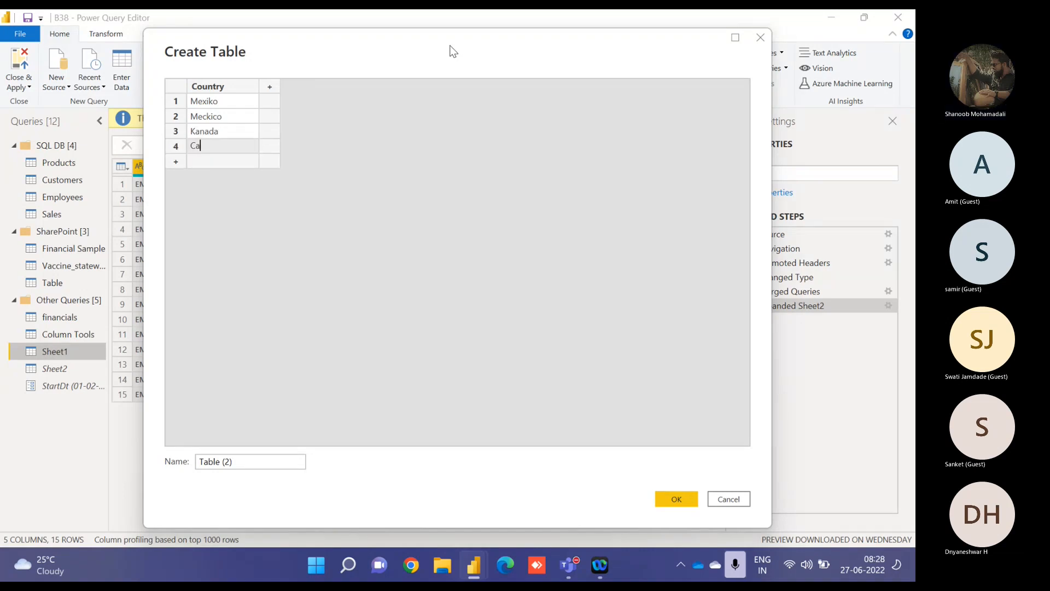
{"action": "type", "text": "nda"}
{"action": "key", "text": "Return"}
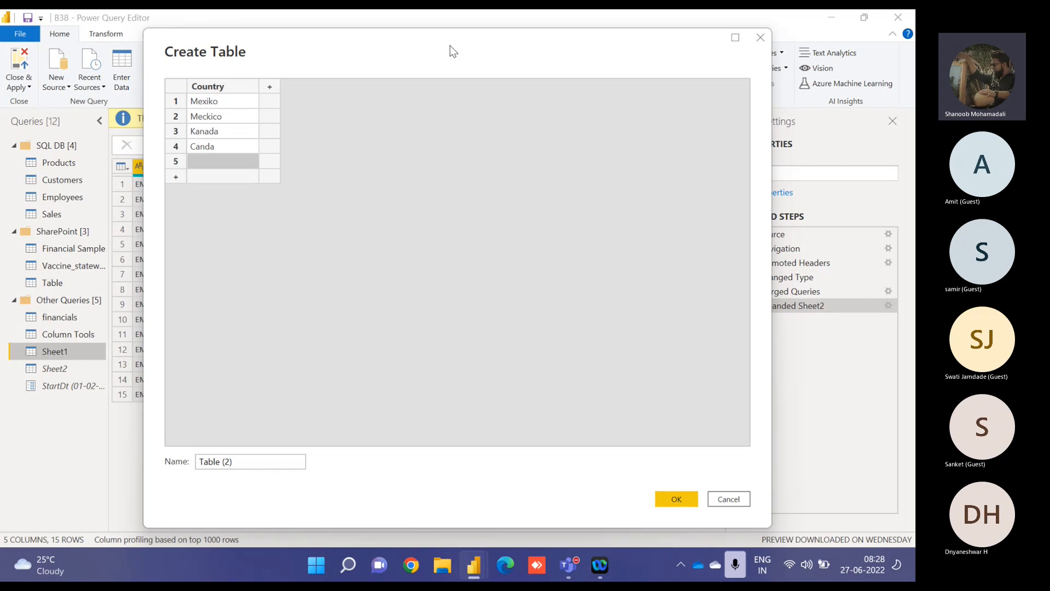
Step: Add Jermany and Germani as the fifth and sixth rows of the Country column
{"action": "type", "text": "Jermany"}
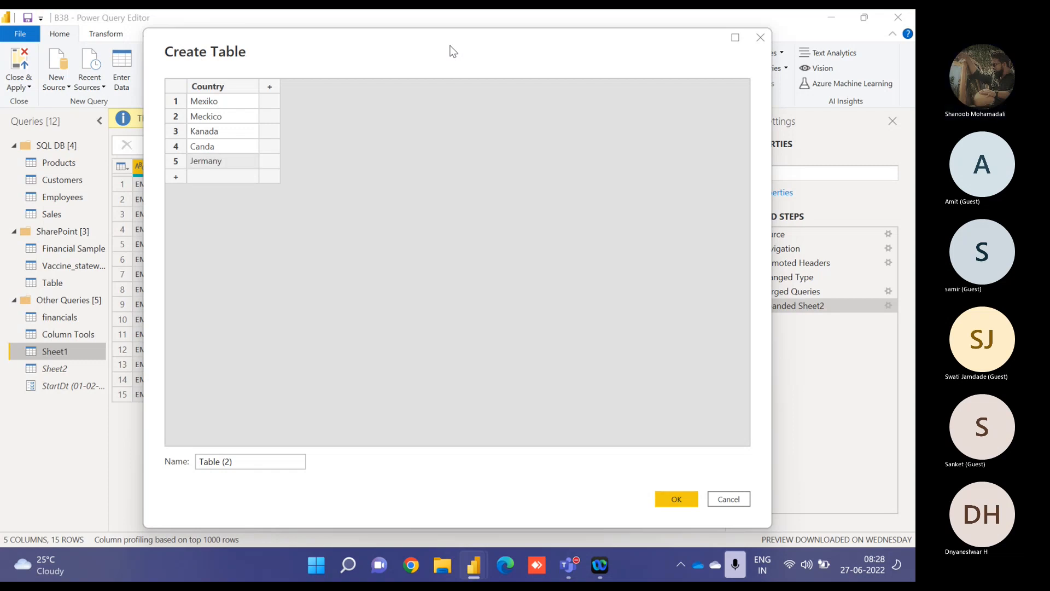
{"action": "key", "text": "Return"}
{"action": "type", "text": "G"}
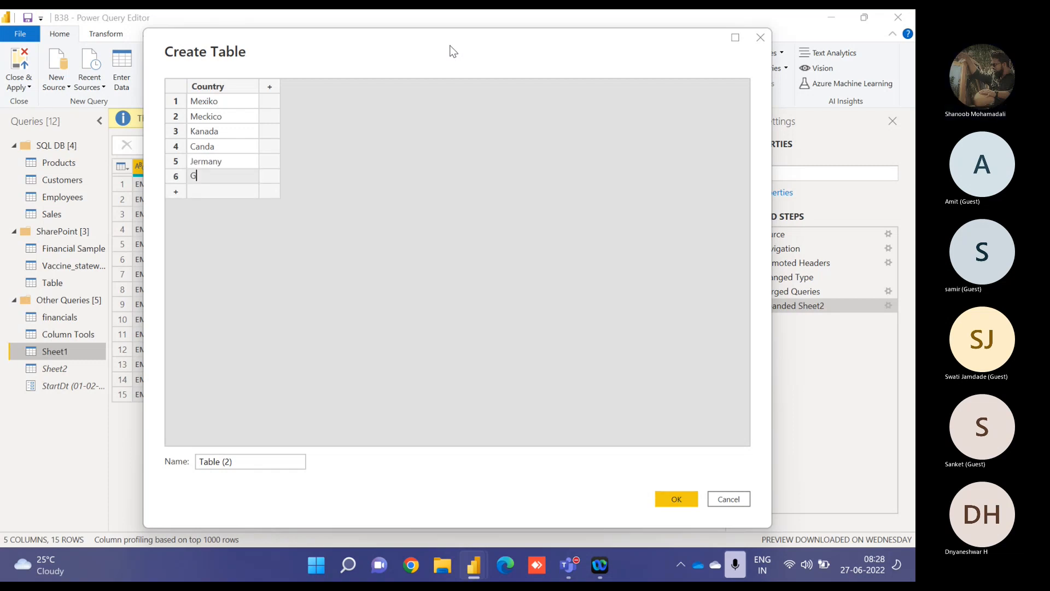
{"action": "type", "text": "ermani"}
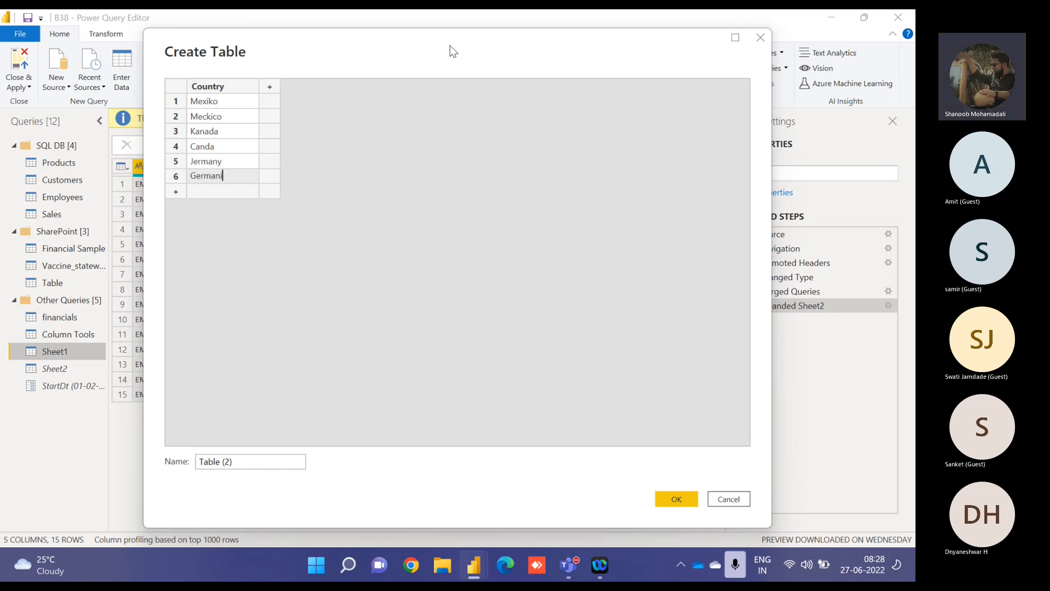
{"action": "key", "text": "Return"}
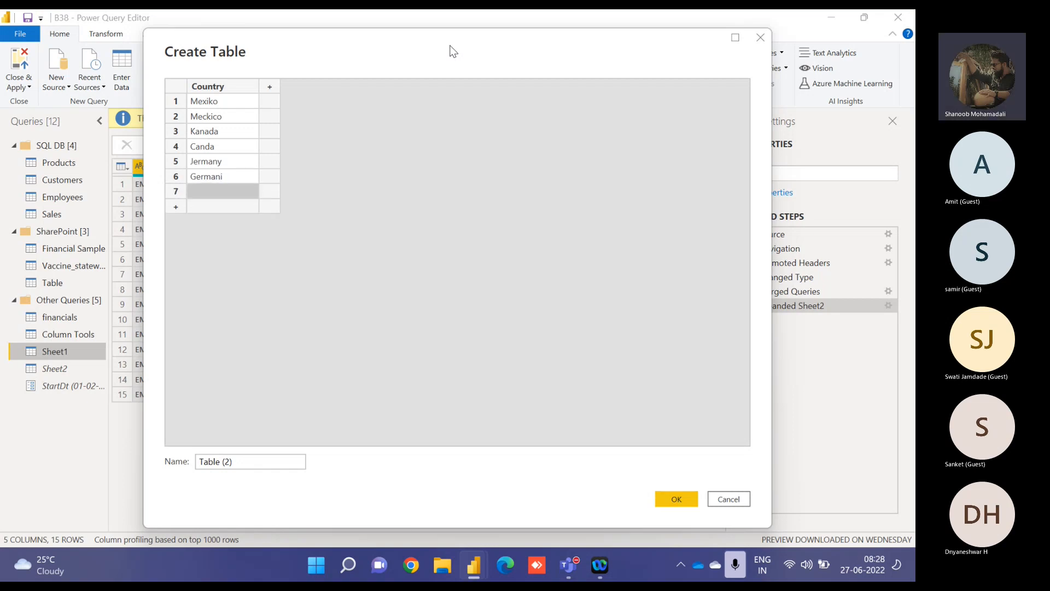
Step: Add Franse and Franc as the seventh and eighth rows of the Country column
{"action": "type", "text": "Franse"}
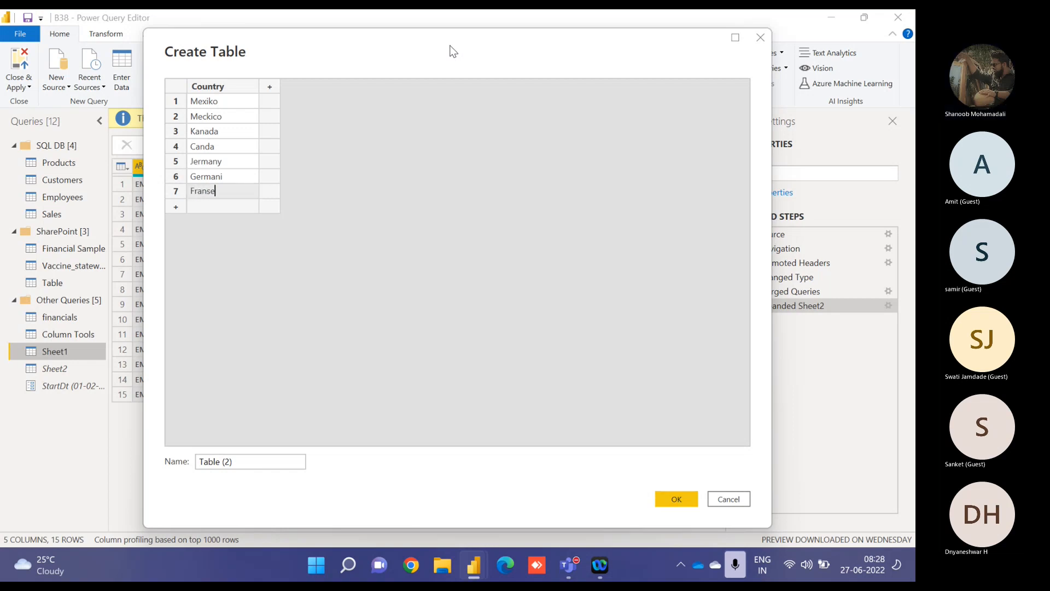
{"action": "key", "text": "Return"}
{"action": "type", "text": "F"}
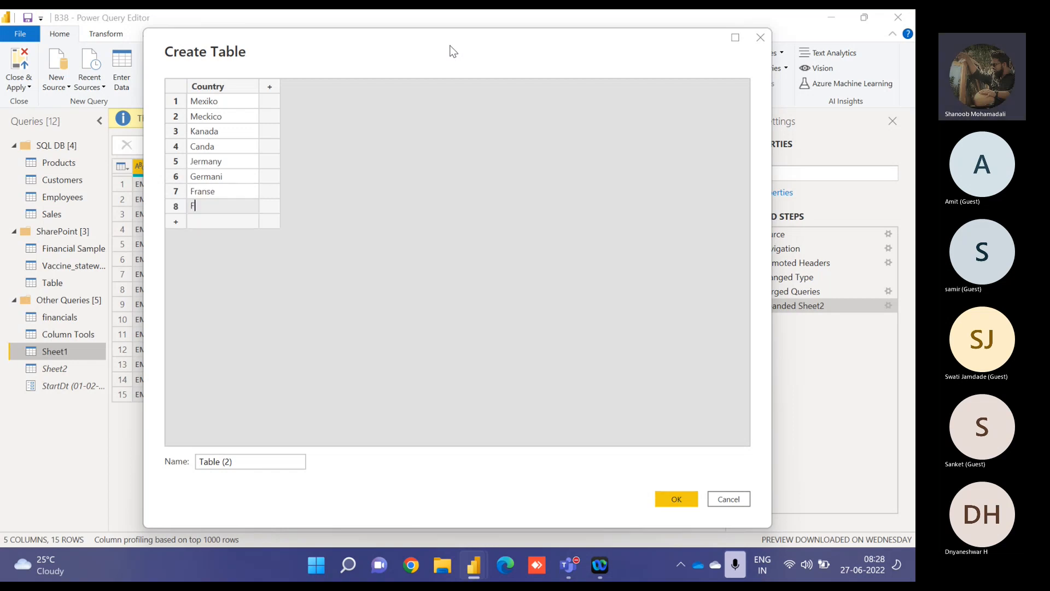
{"action": "type", "text": "ranc"}
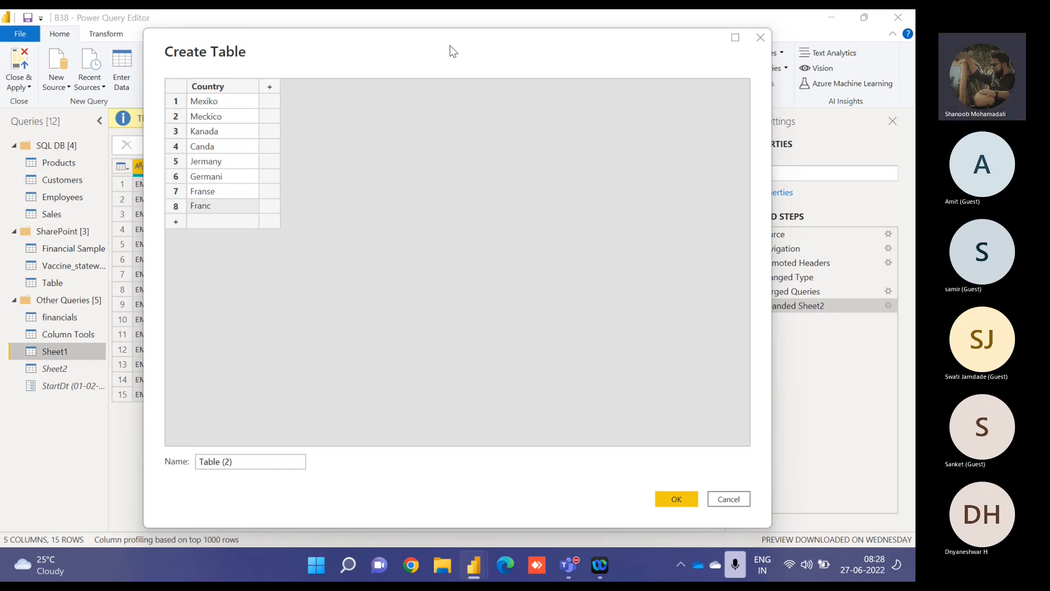
{"action": "left_click", "coordinate": [453, 51]}
Step: Name the manually entered table INcorrect and create it
{"action": "left_click_drag", "start_coordinate": [247, 462], "coordinate": [185, 452]}
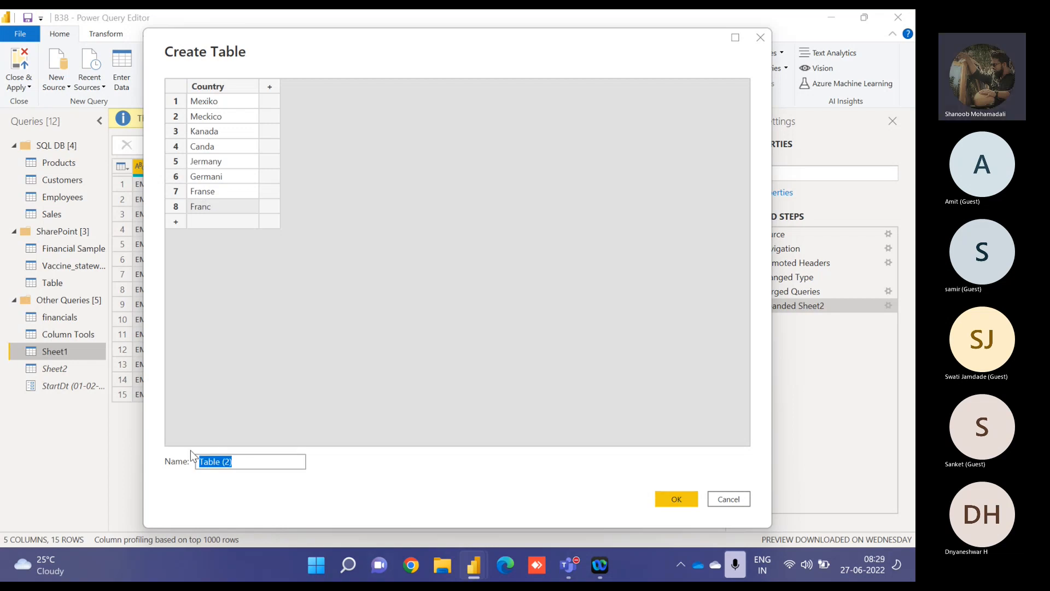
{"action": "type", "text": "INcorrect"}
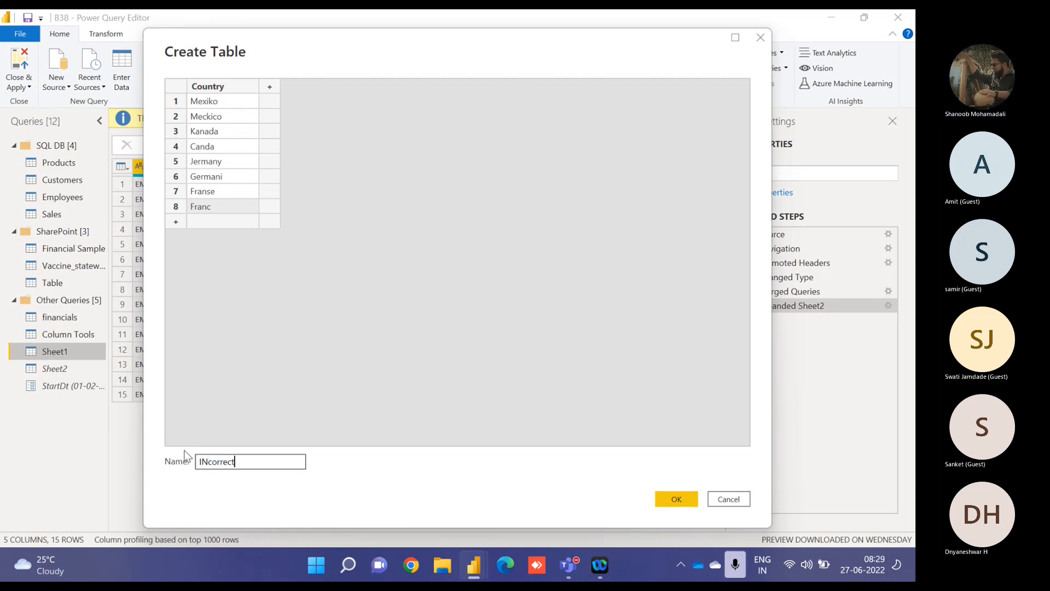
{"action": "key", "text": "alt+Tab"}
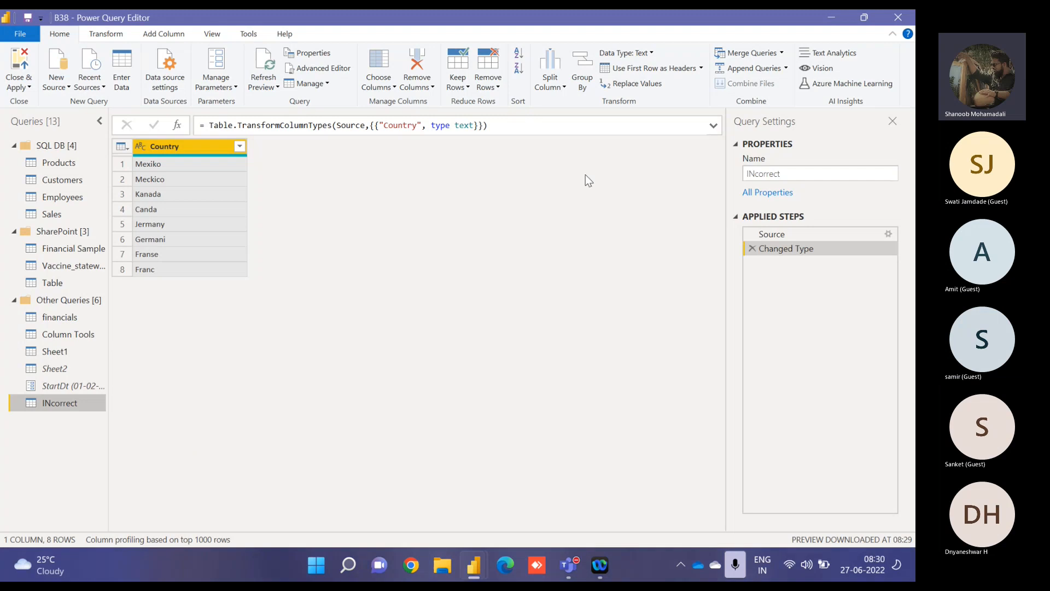
Step: Replace the value Mexiko with Mexico in the INcorrect query's Country column, matching entire cell contents
{"action": "left_click", "coordinate": [175, 162]}
{"action": "right_click", "coordinate": [175, 162]}
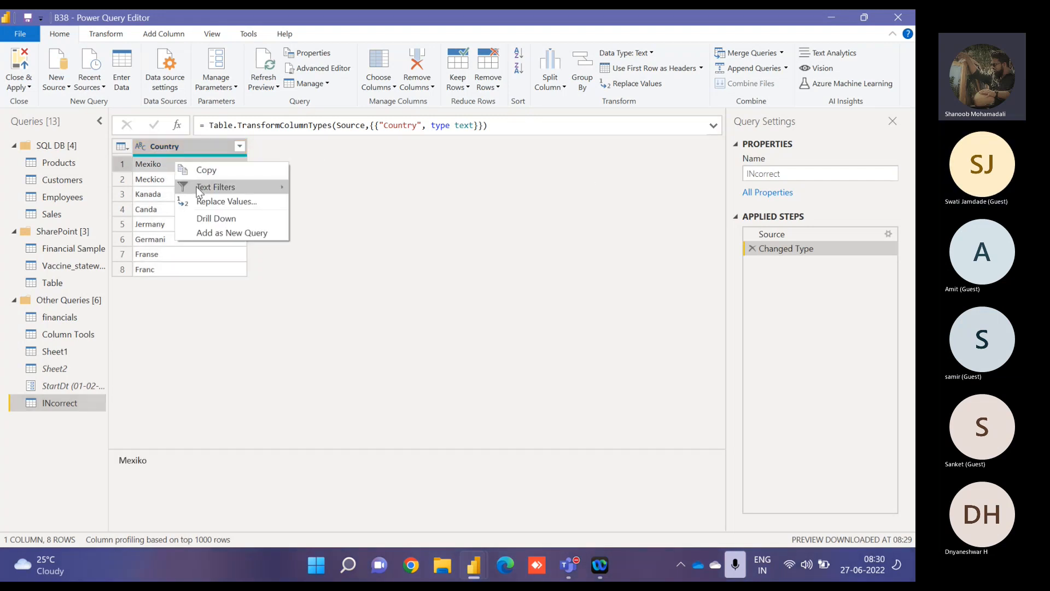
{"action": "left_click", "coordinate": [210, 202]}
{"action": "type", "text": "Mexico"}
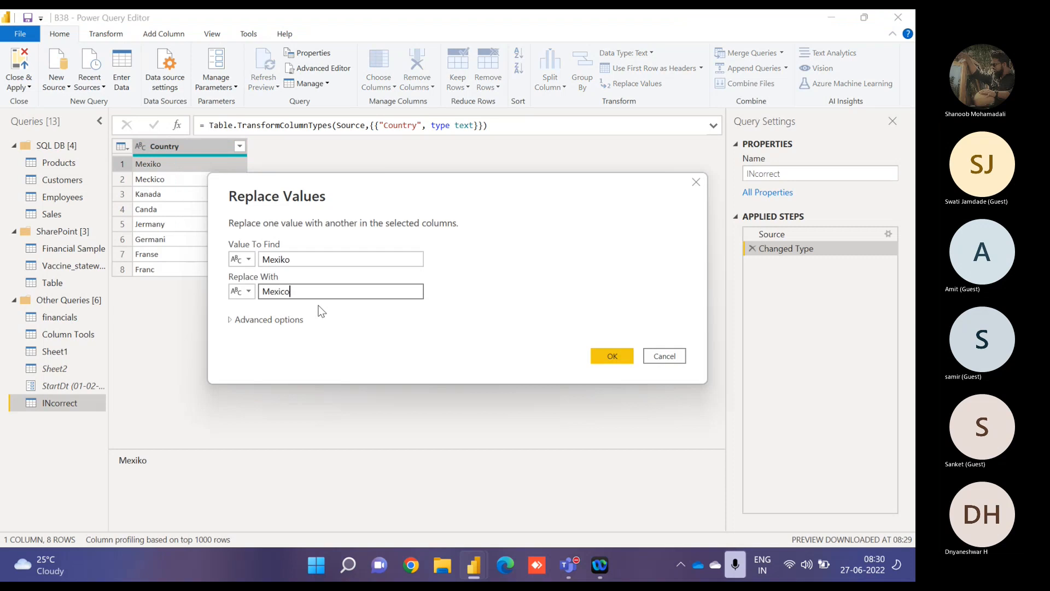
{"action": "left_click", "coordinate": [239, 321]}
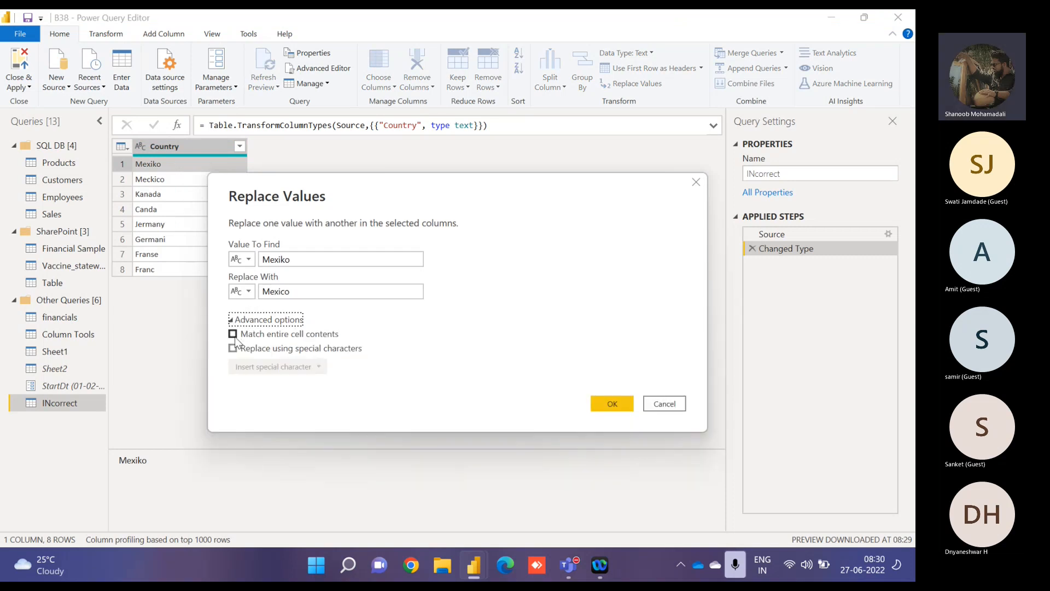
{"action": "left_click", "coordinate": [234, 334]}
{"action": "left_click", "coordinate": [602, 407]}
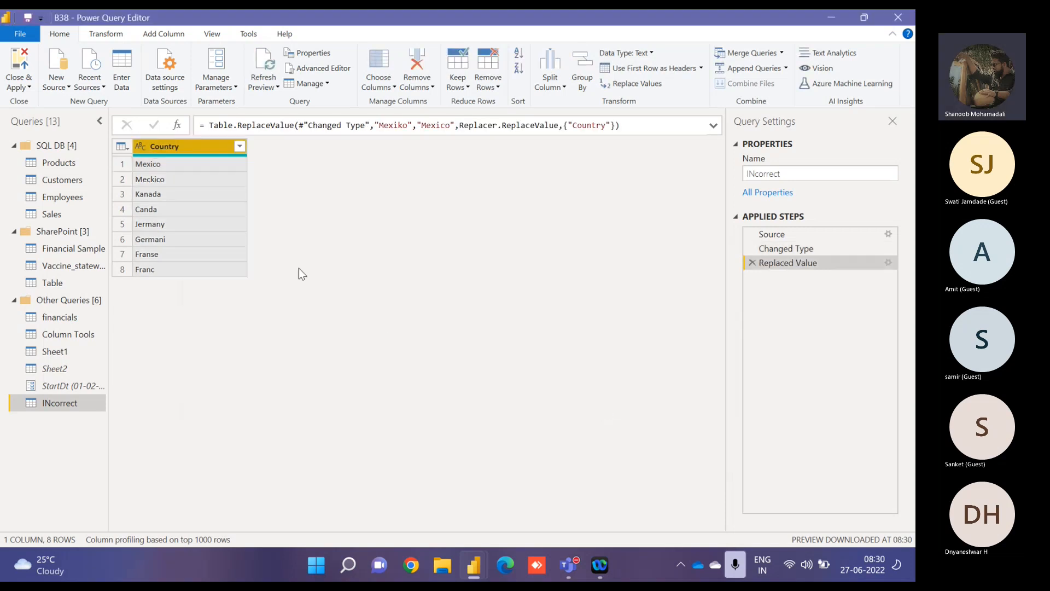
{"action": "left_click", "coordinate": [156, 162]}
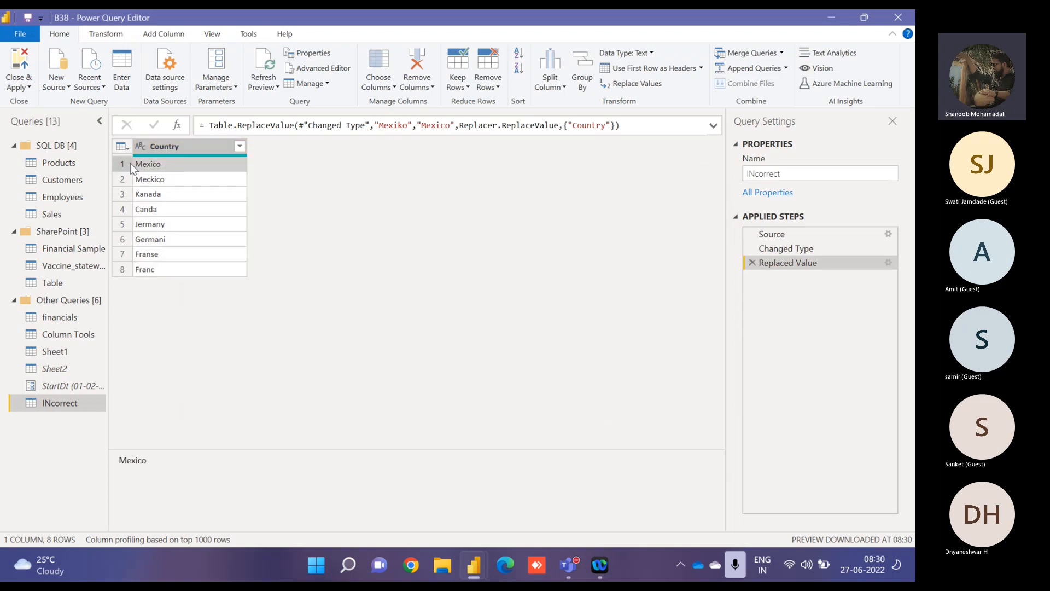
{"action": "left_click", "coordinate": [168, 181]}
{"action": "right_click", "coordinate": [168, 182]}
{"action": "left_click", "coordinate": [201, 218]}
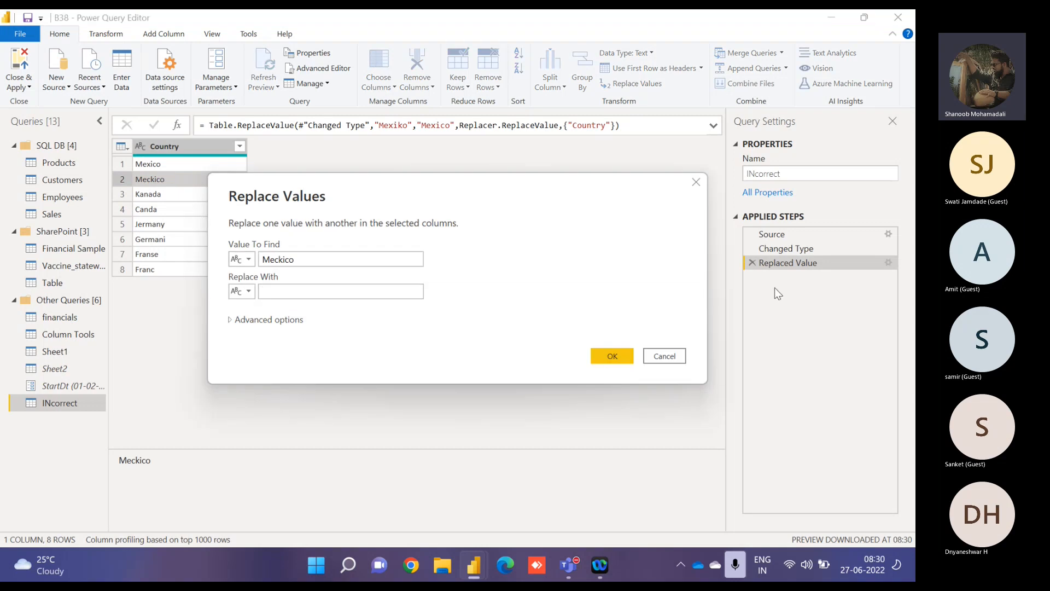
{"action": "left_click", "coordinate": [664, 356]}
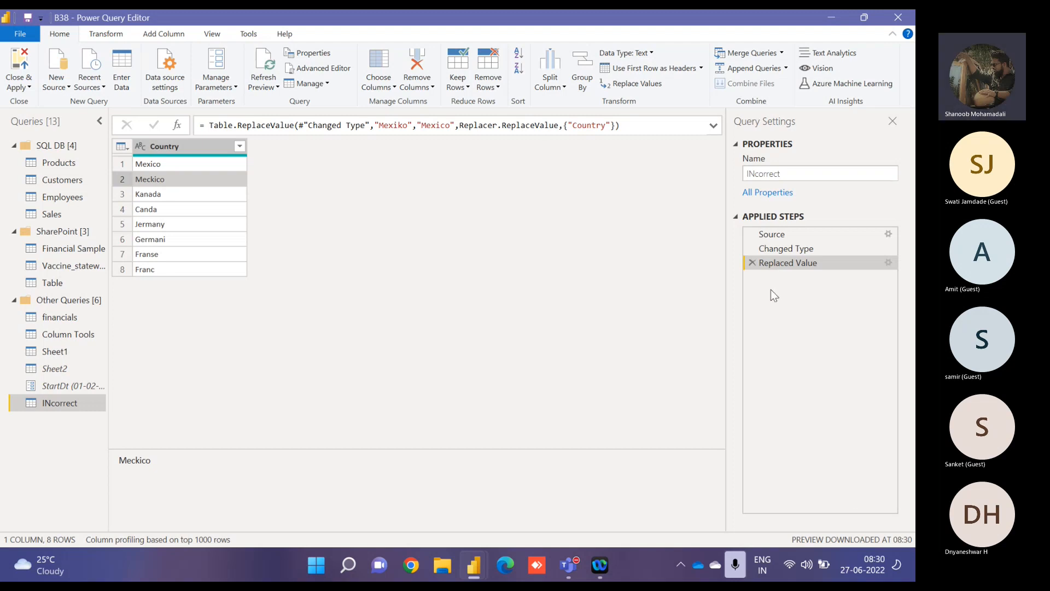
Step: Delete the Replaced Value step from the INcorrect query and view the country names in the Column Tools query
{"action": "left_click", "coordinate": [750, 263]}
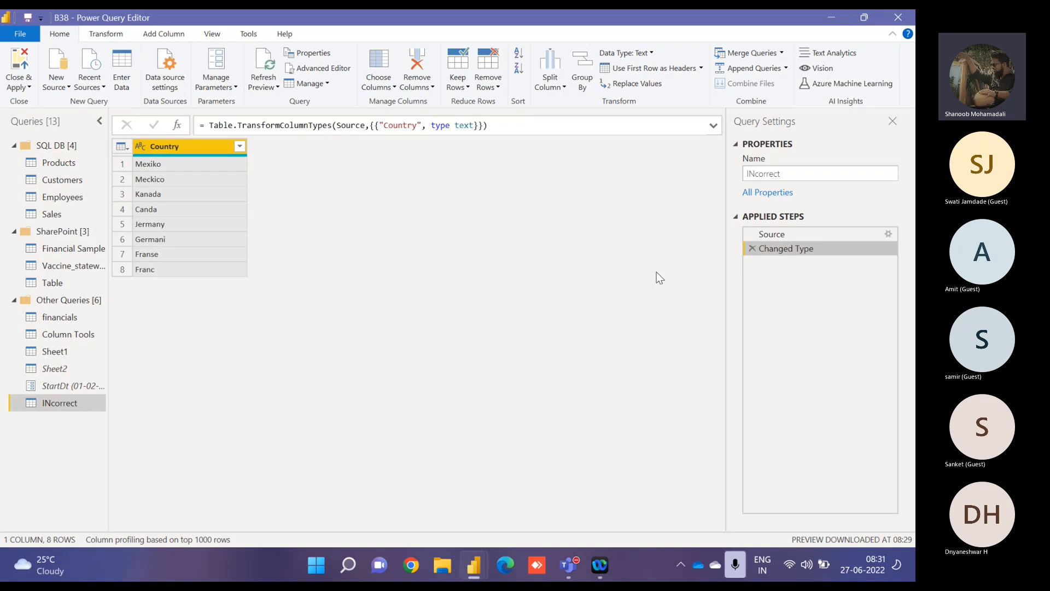
{"action": "left_click", "coordinate": [79, 339]}
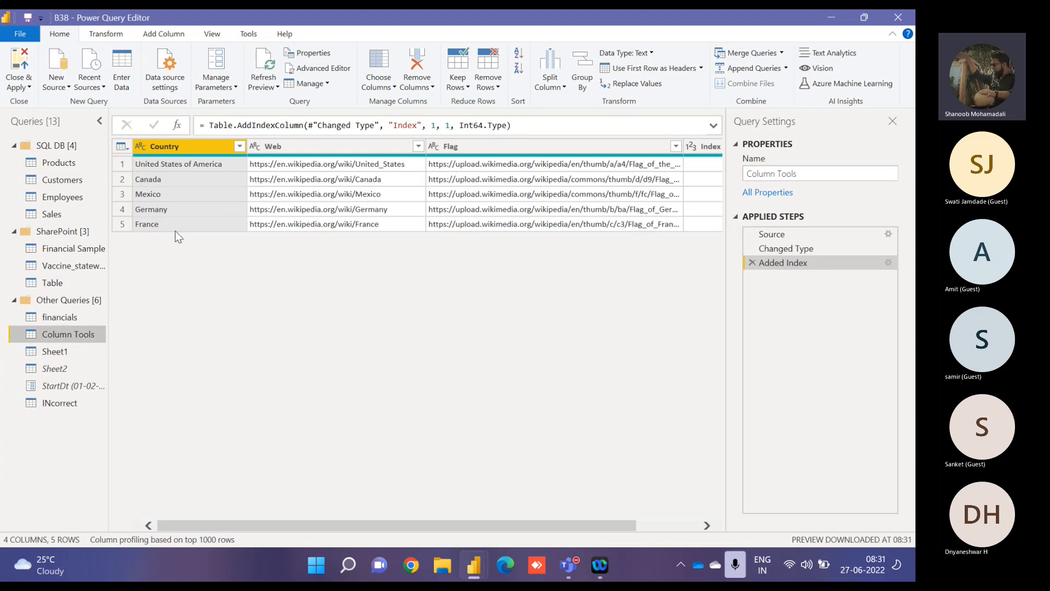
Step: Merge the INcorrect query with Column Tools on their Country columns, using a Left Outer join with fuzzy matching
{"action": "left_click", "coordinate": [65, 406]}
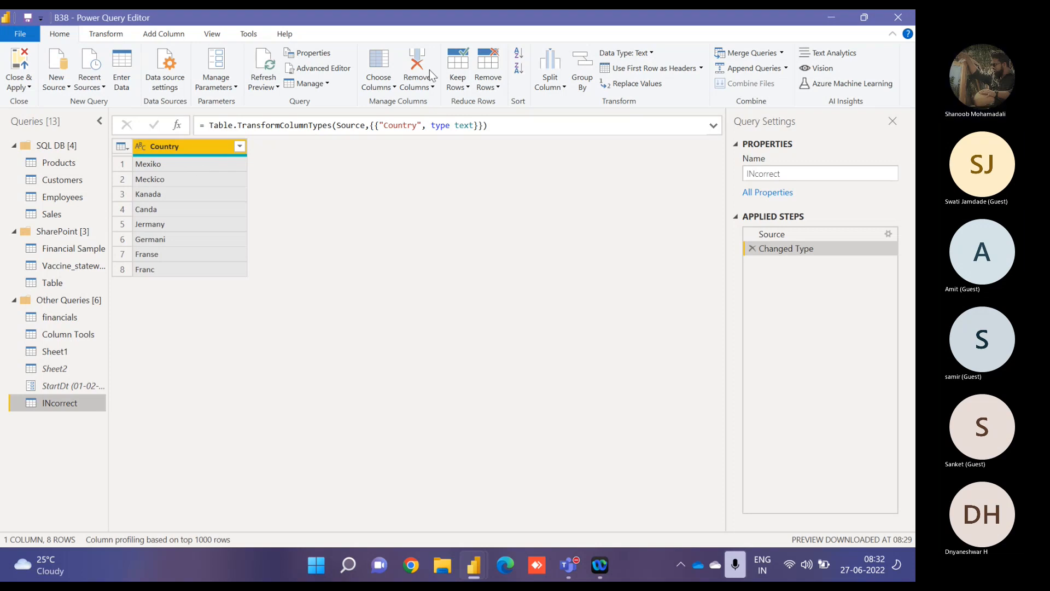
{"action": "left_click", "coordinate": [747, 55]}
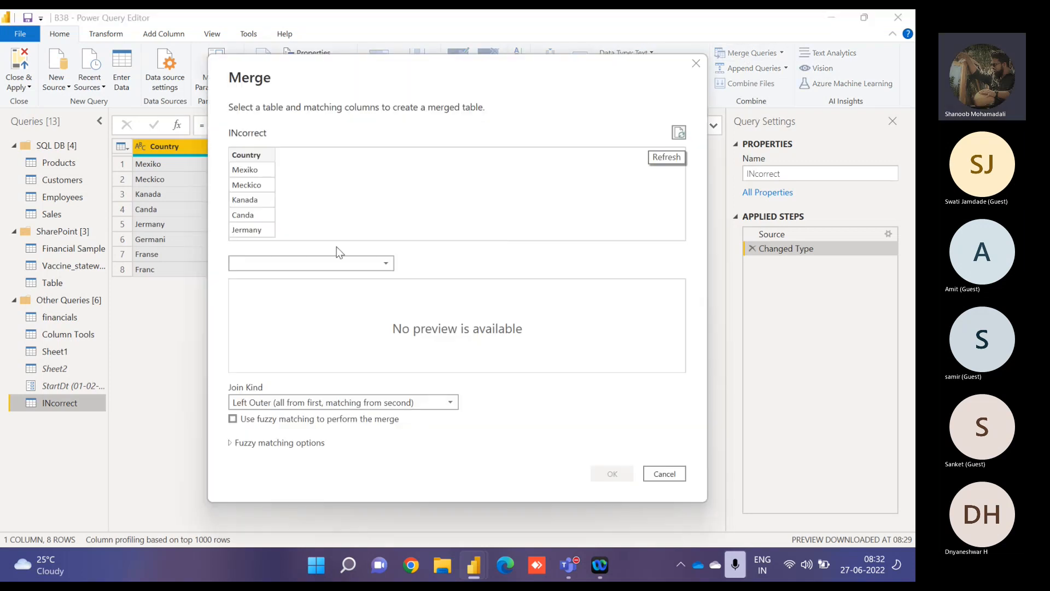
{"action": "left_click", "coordinate": [316, 259]}
{"action": "left_click", "coordinate": [307, 280]}
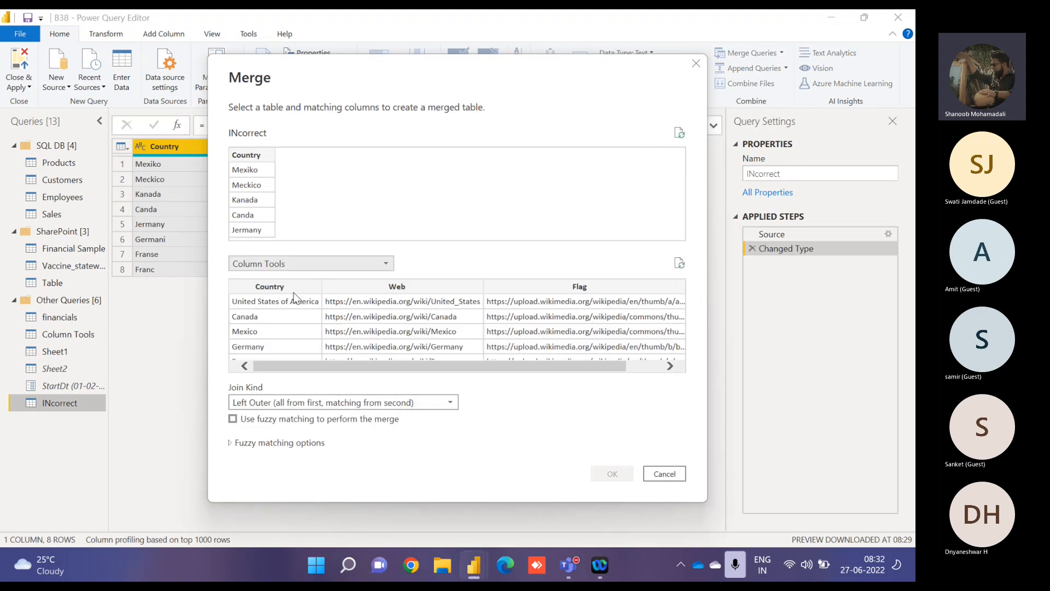
{"action": "left_click", "coordinate": [293, 298]}
{"action": "left_click", "coordinate": [254, 156]}
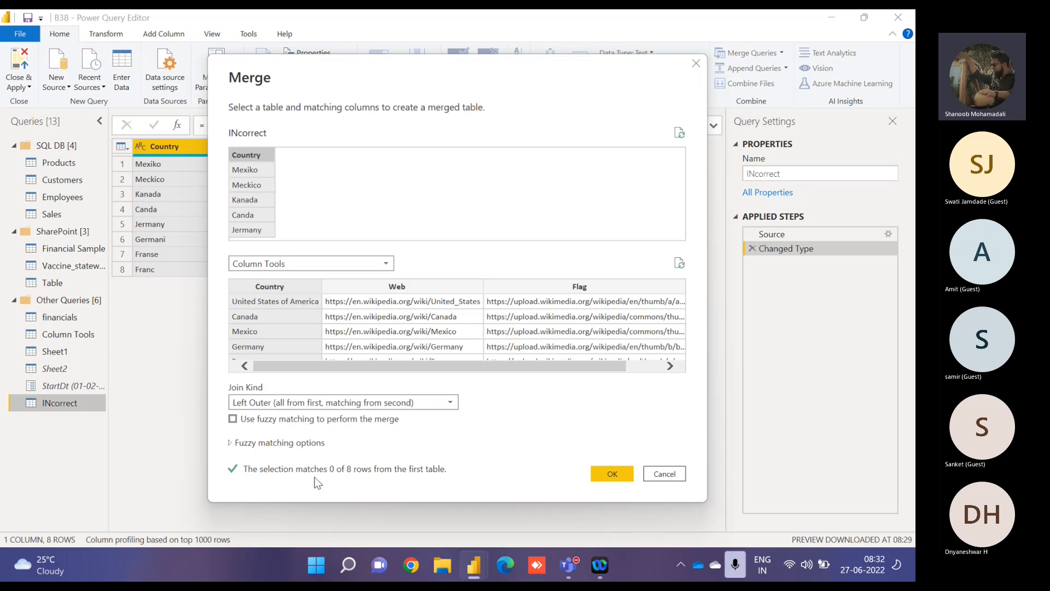
{"action": "left_click", "coordinate": [233, 420]}
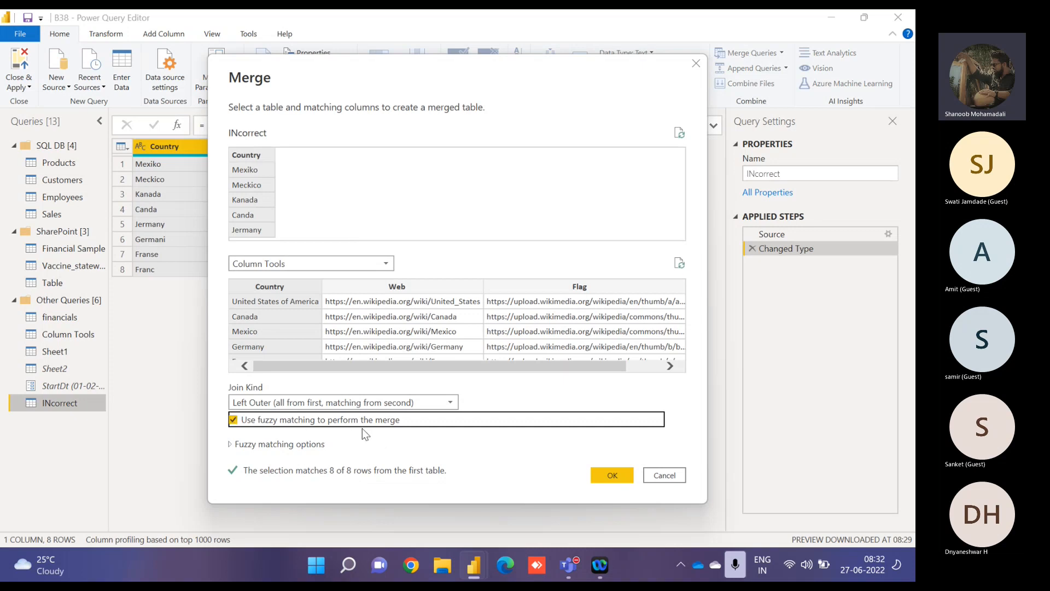
{"action": "left_click", "coordinate": [603, 481]}
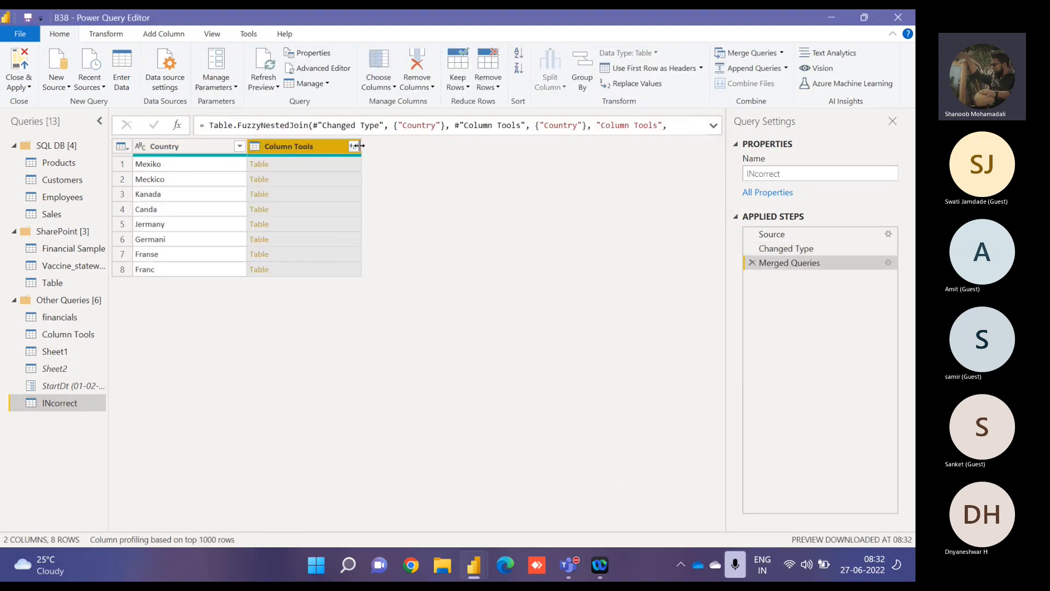
Step: Expand the merged Column Tools column to only its Country field, without the original column name as prefix
{"action": "left_click", "coordinate": [355, 145]}
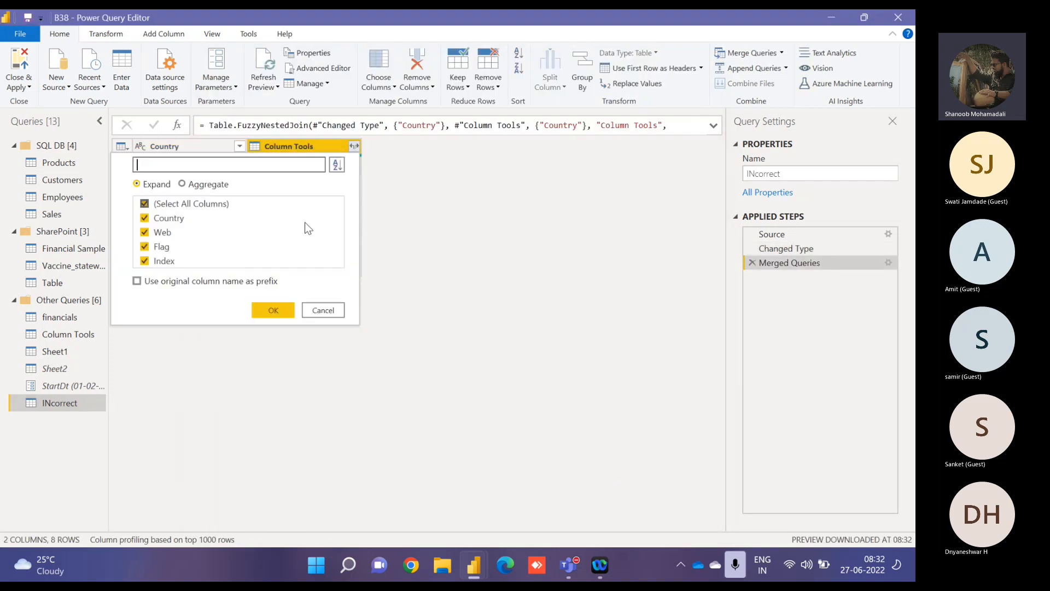
{"action": "left_click", "coordinate": [172, 218]}
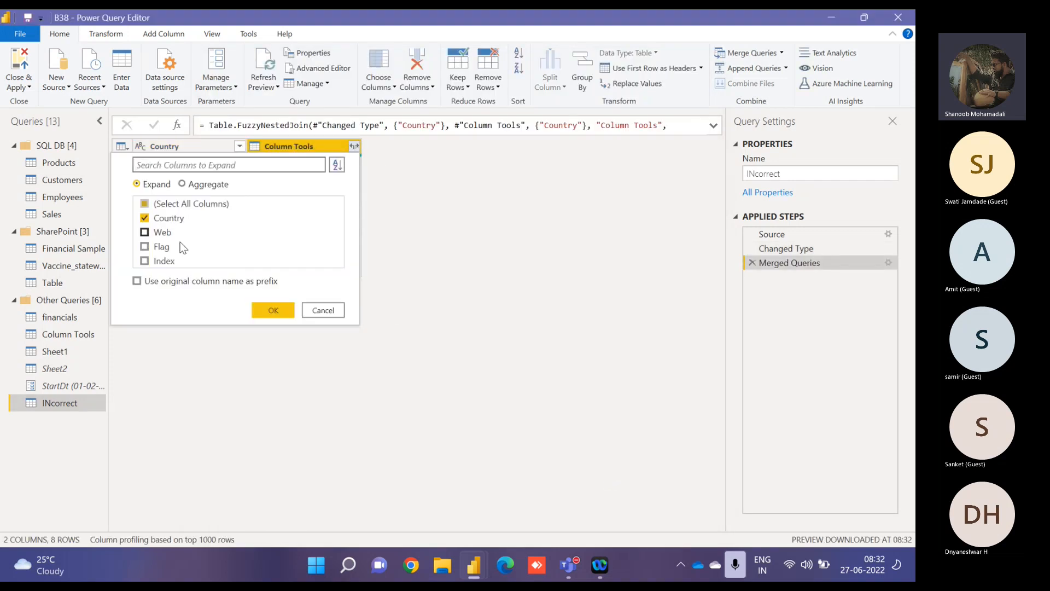
{"action": "left_click", "coordinate": [272, 310]}
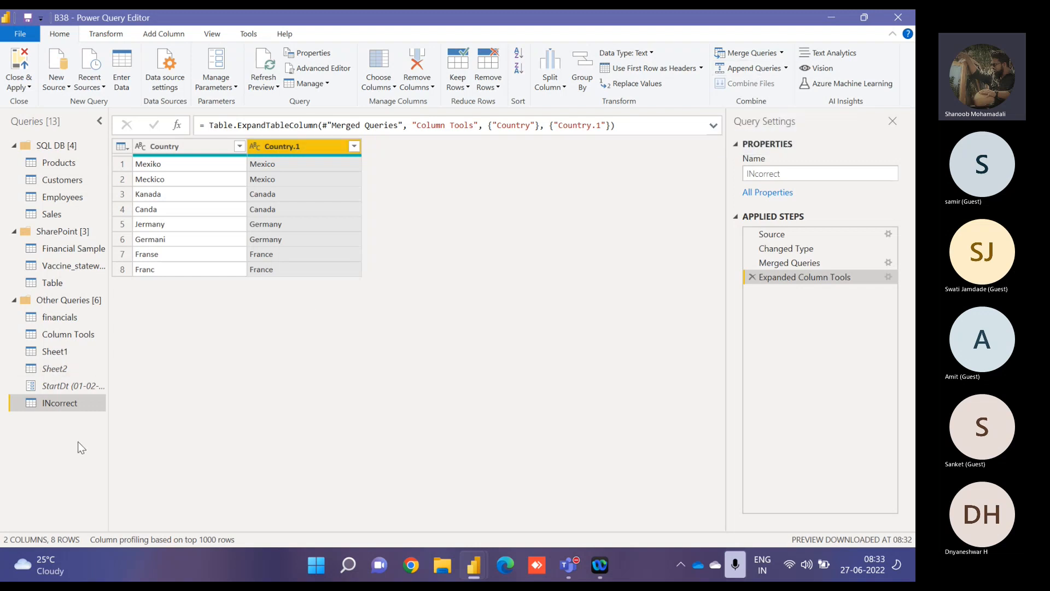
Step: Import Data Mar20.csv from the Datasets > Extracts folder as a new Text/CSV source
{"action": "left_click", "coordinate": [55, 85]}
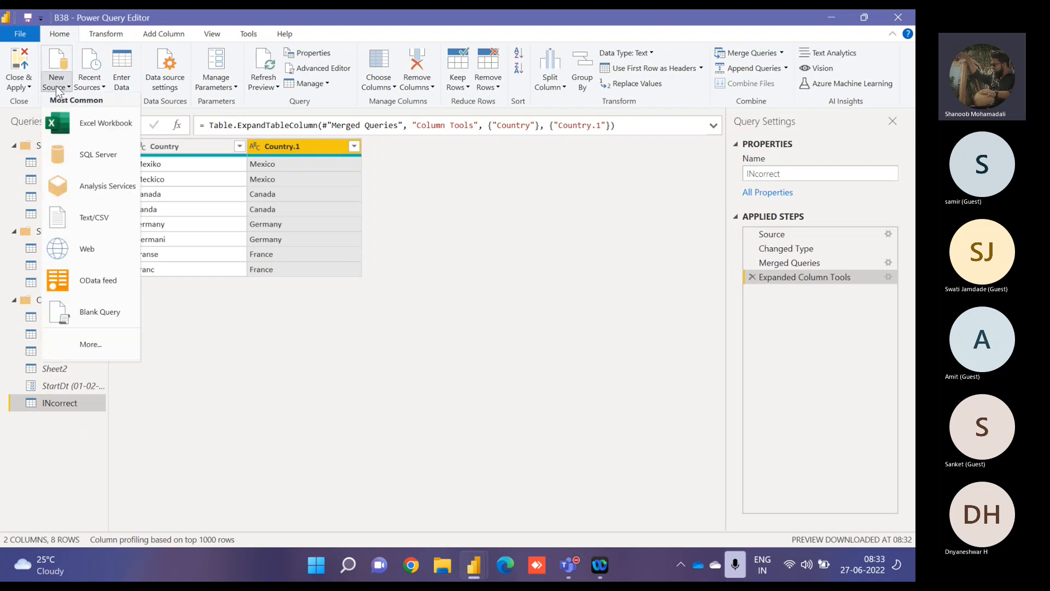
{"action": "left_click", "coordinate": [87, 228]}
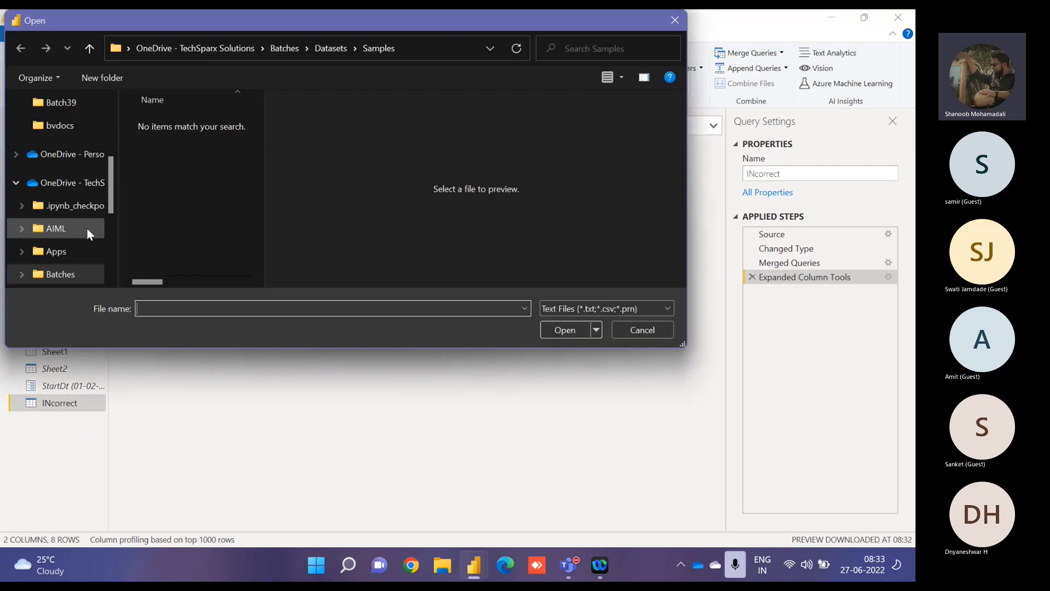
{"action": "left_click", "coordinate": [345, 48]}
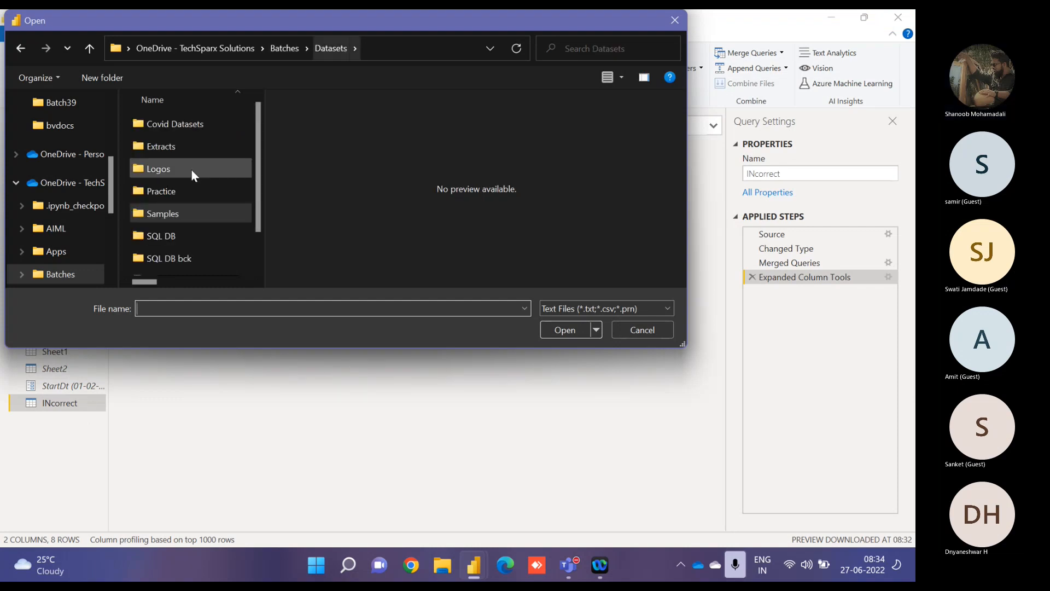
{"action": "double_click", "coordinate": [176, 147]}
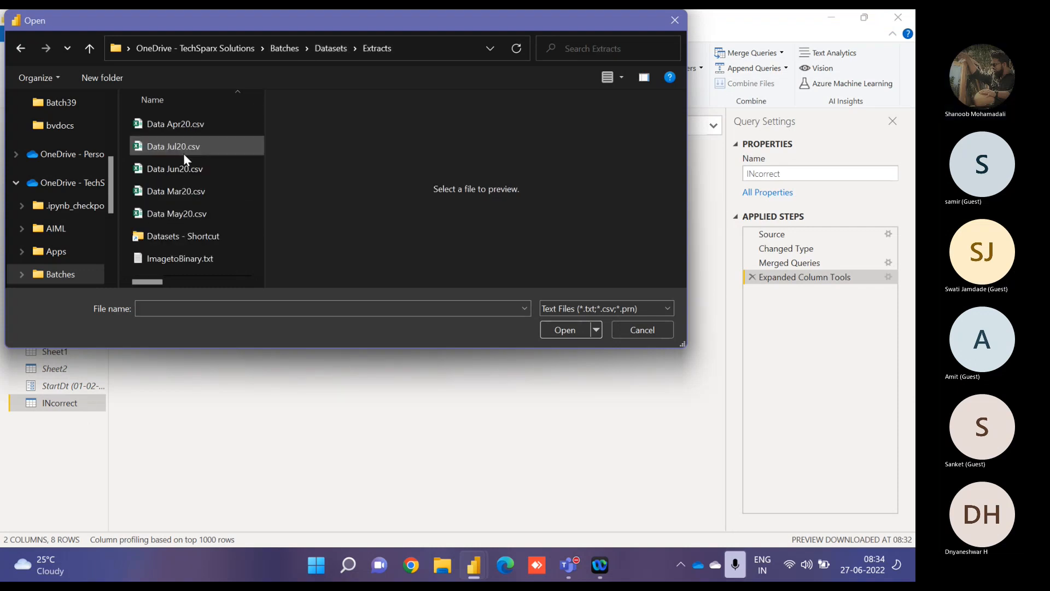
{"action": "left_click", "coordinate": [185, 191]}
{"action": "left_click", "coordinate": [572, 331]}
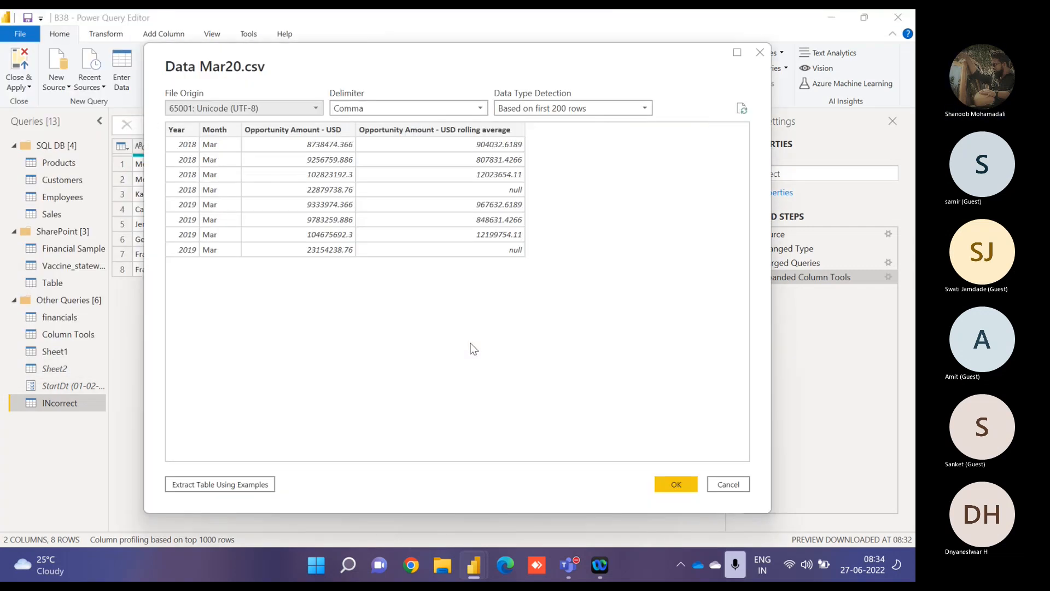
{"action": "left_click", "coordinate": [675, 484]}
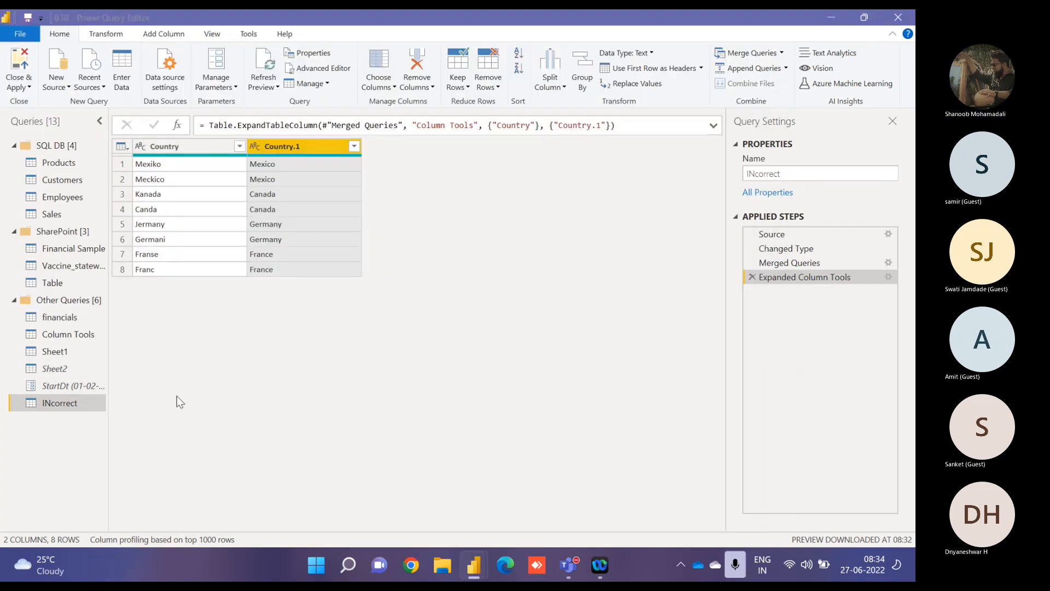
Step: Import Data Apr20.csv from the same Extracts folder as another new Text/CSV source
{"action": "left_click", "coordinate": [56, 82]}
{"action": "left_click", "coordinate": [104, 225]}
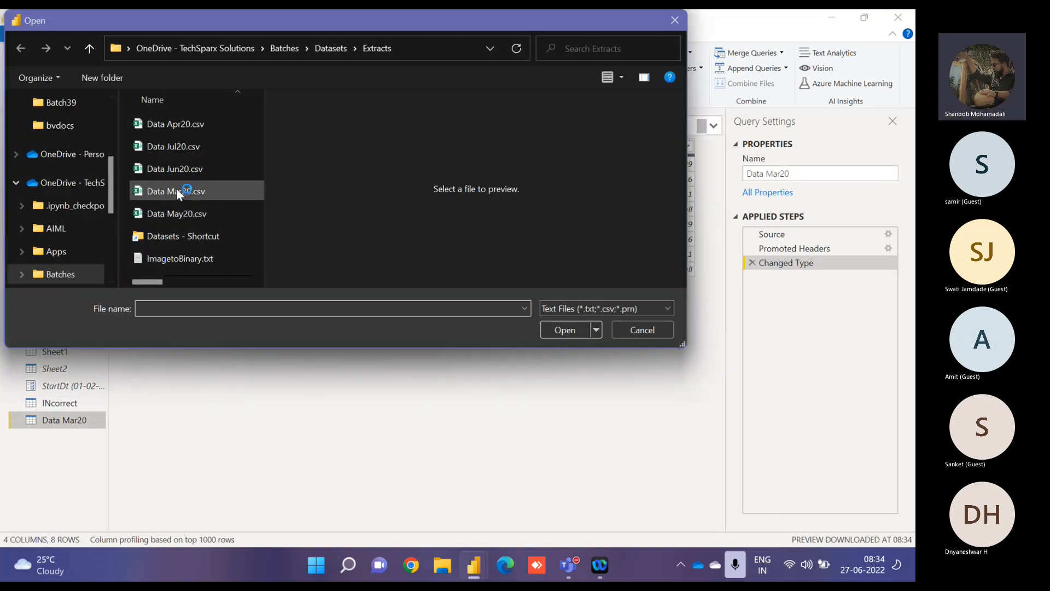
{"action": "left_click", "coordinate": [182, 130]}
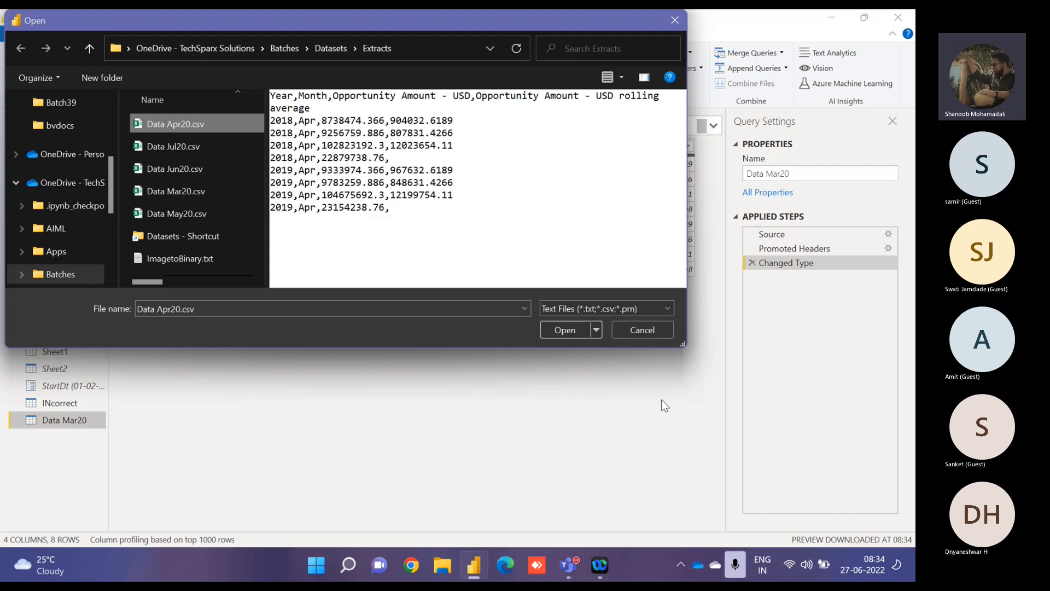
{"action": "left_click", "coordinate": [573, 329]}
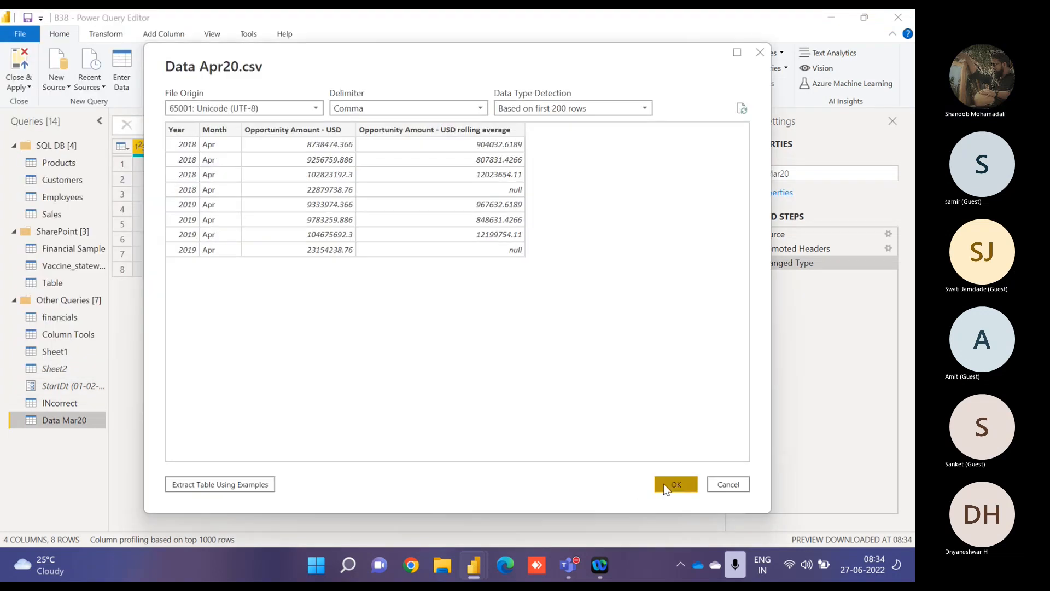
{"action": "left_click", "coordinate": [663, 483]}
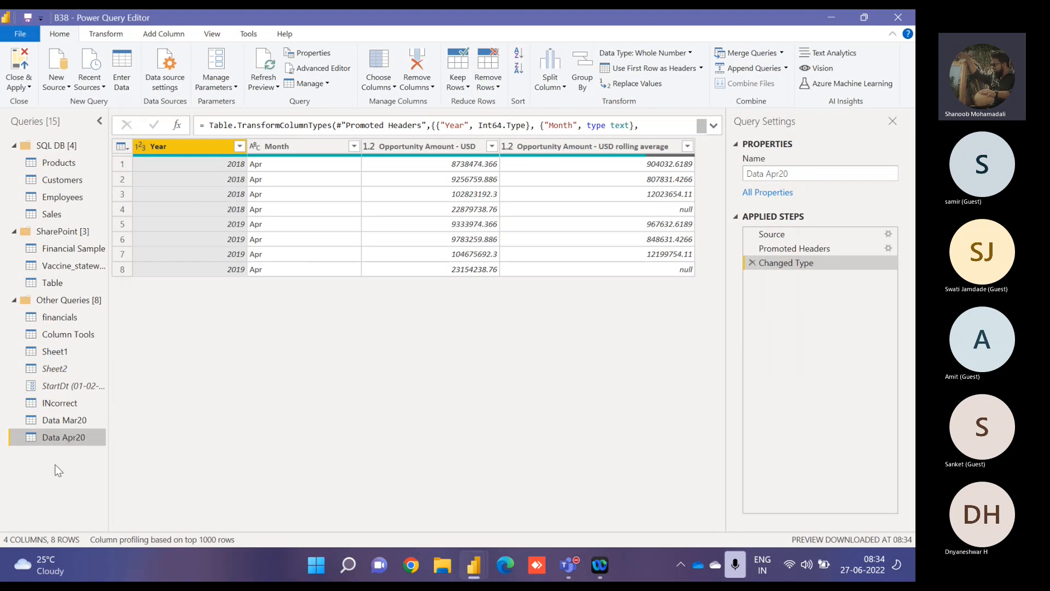
Step: Compare the Data Mar20 and Data Apr20 queries and append Data Apr20 to Data Mar20 as a two-table append
{"action": "left_click", "coordinate": [79, 421]}
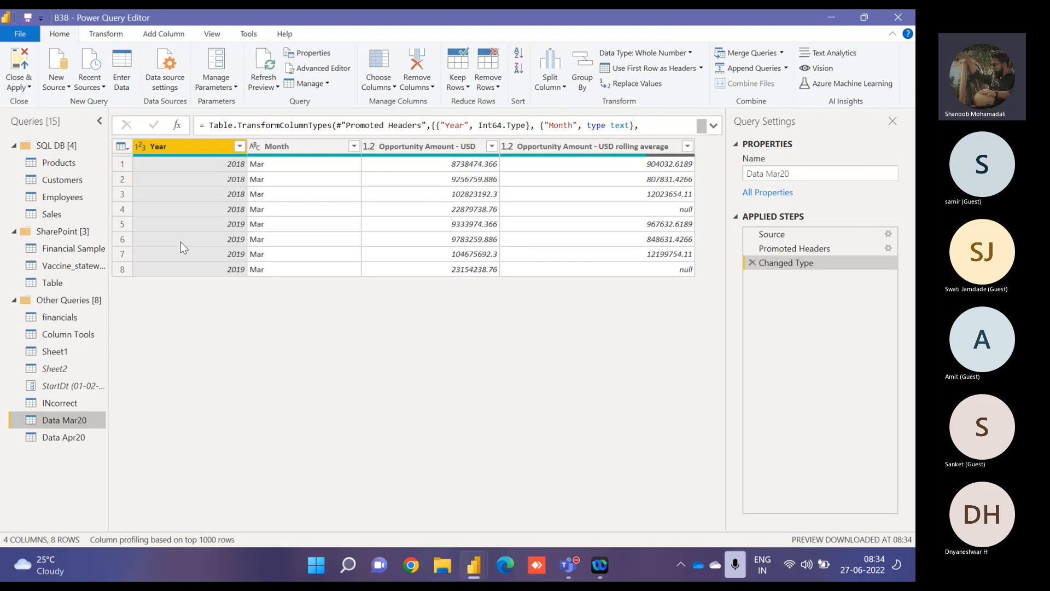
{"action": "left_click", "coordinate": [75, 439]}
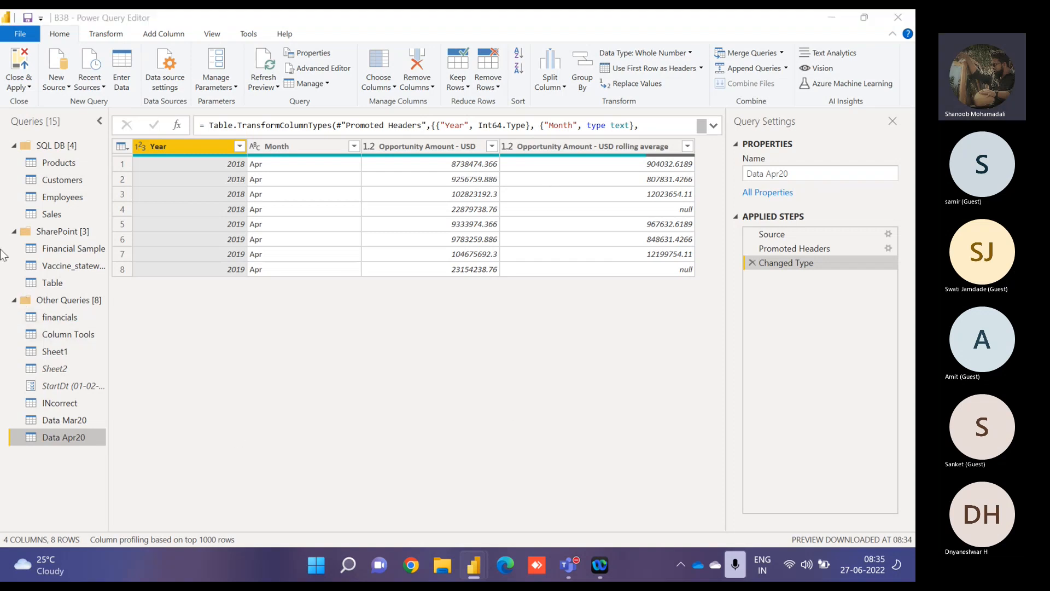
{"action": "left_click", "coordinate": [92, 417]}
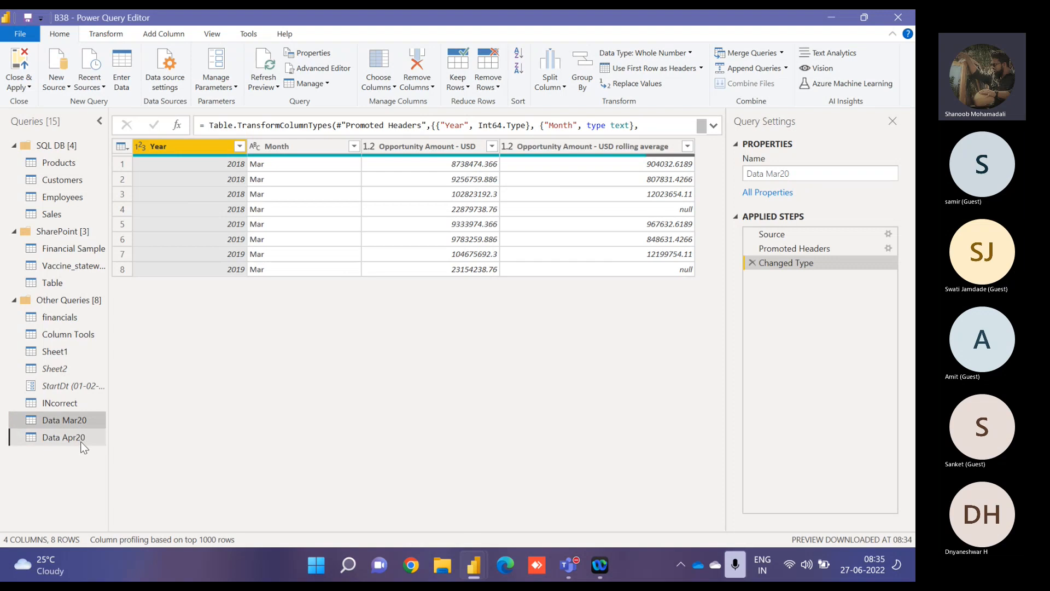
{"action": "left_click", "coordinate": [82, 437]}
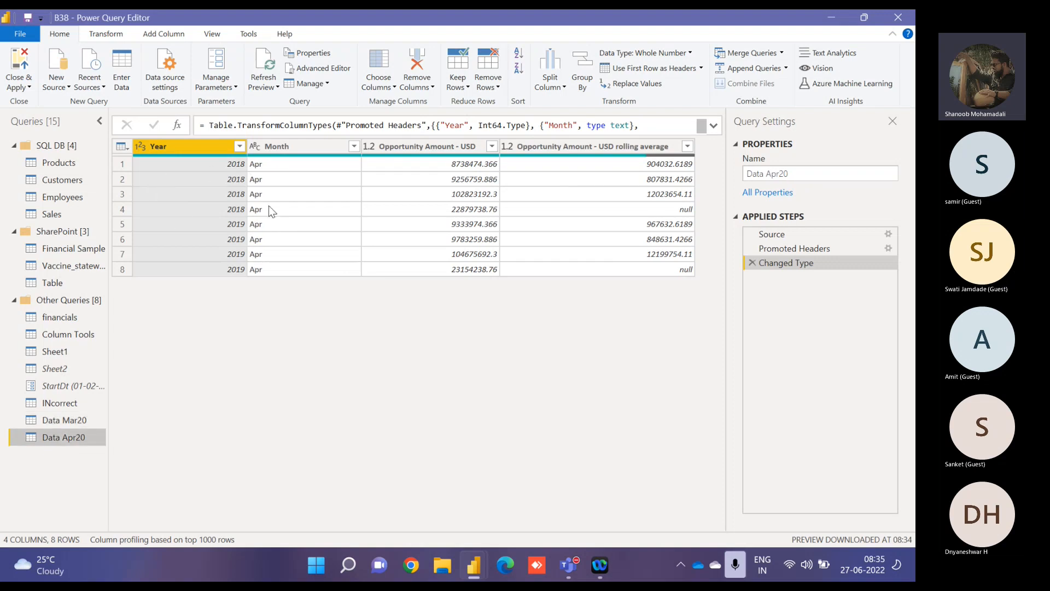
{"action": "left_click", "coordinate": [73, 421]}
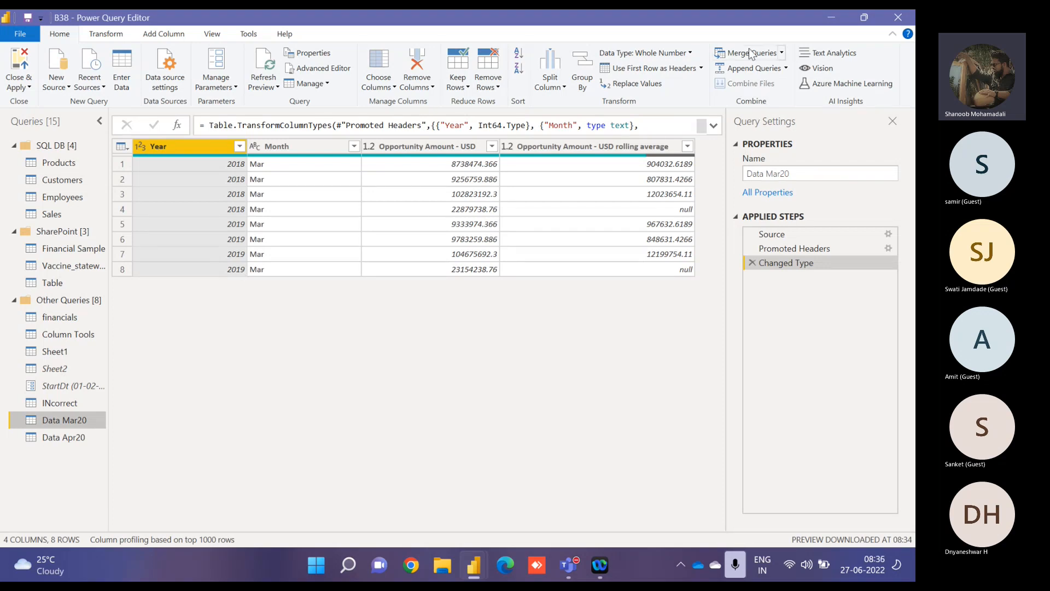
{"action": "left_click", "coordinate": [750, 70]}
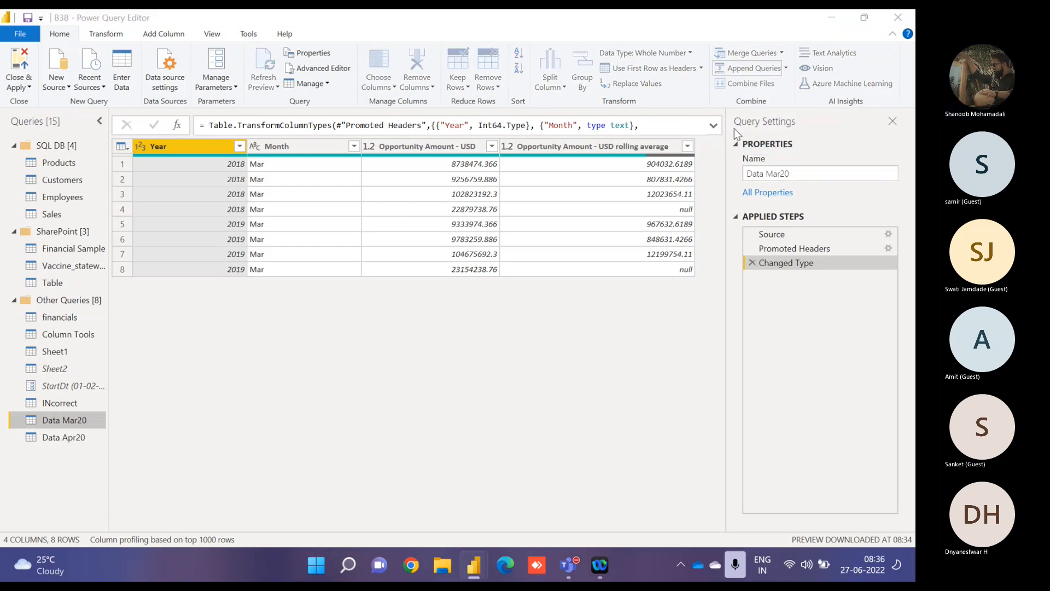
{"action": "left_click", "coordinate": [258, 304]}
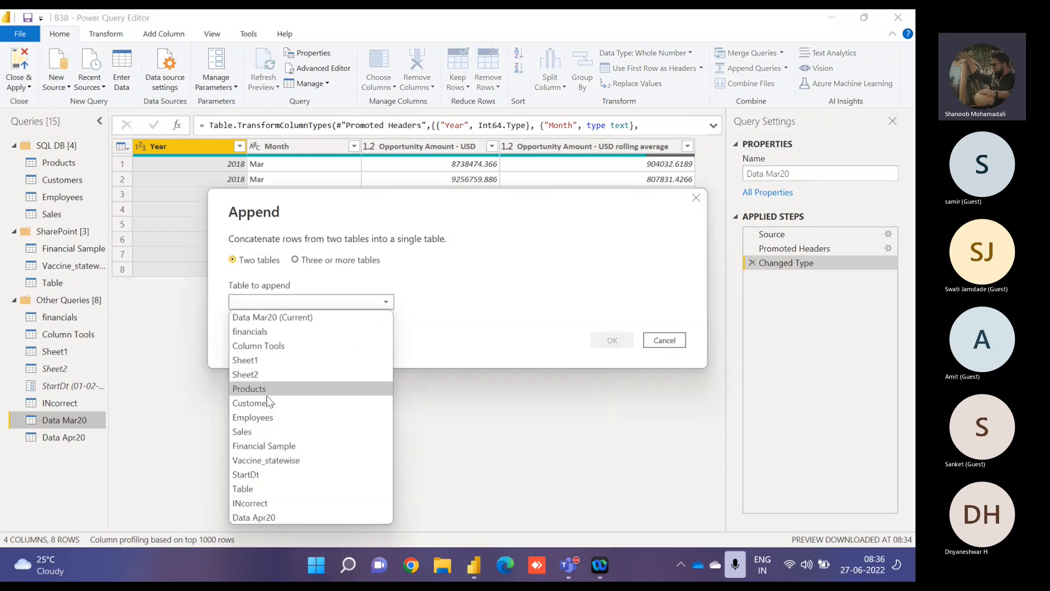
{"action": "left_click", "coordinate": [255, 517]}
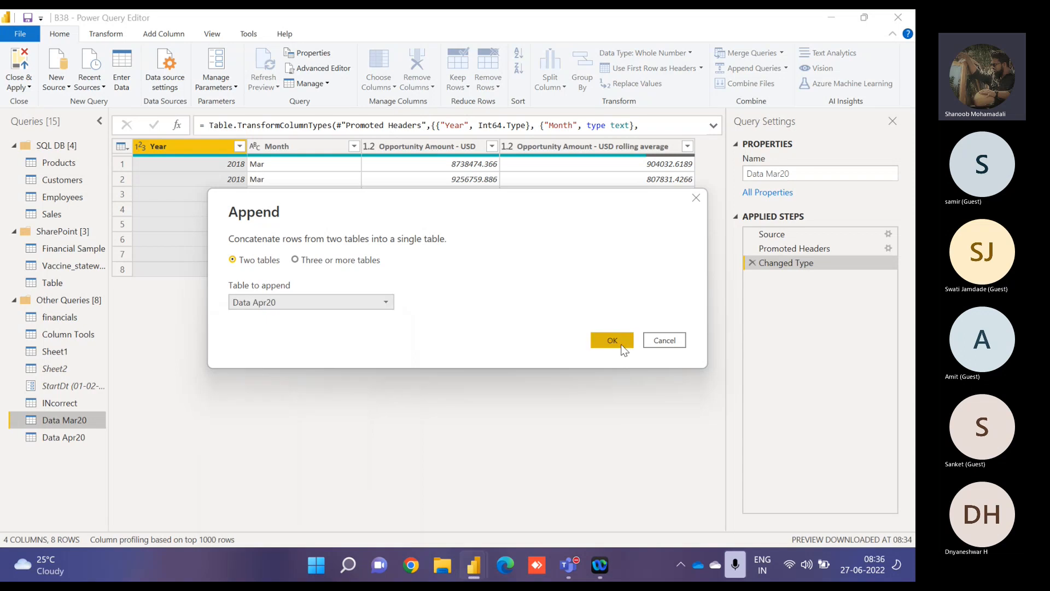
{"action": "left_click", "coordinate": [620, 342]}
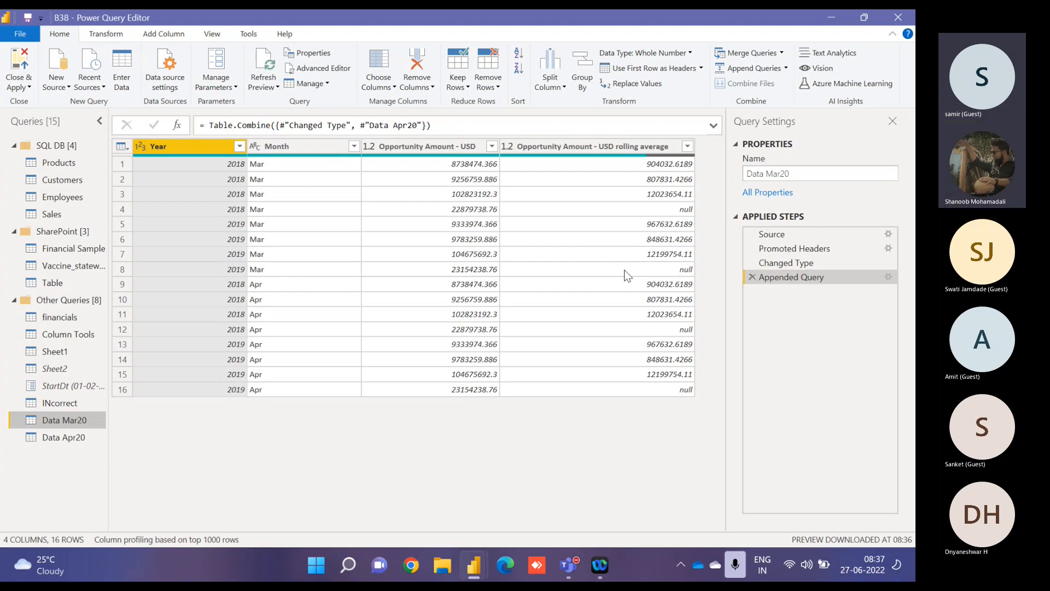
{"action": "left_click", "coordinate": [70, 440]}
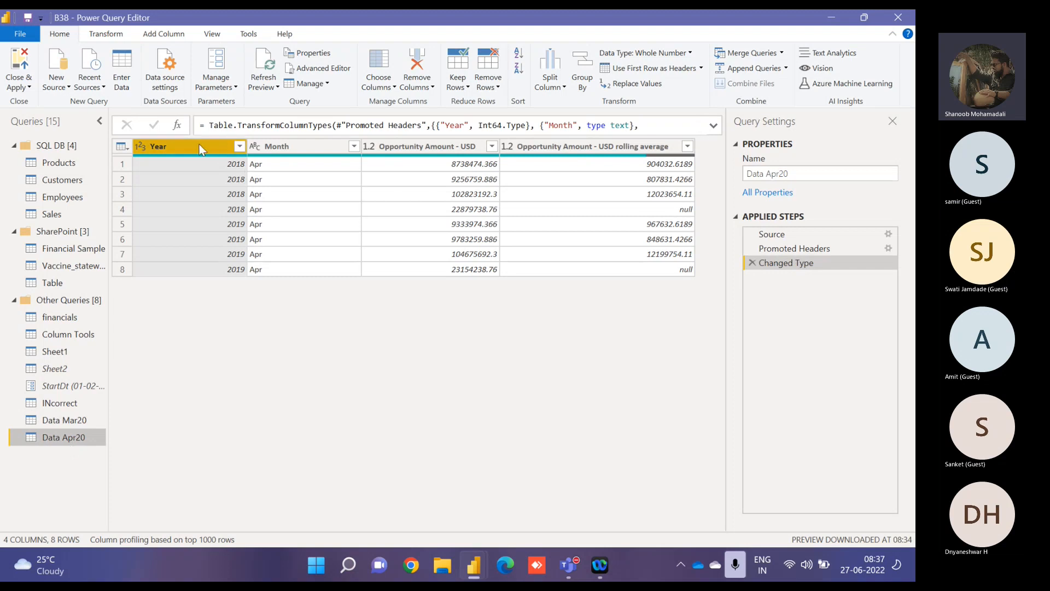
{"action": "double_click", "coordinate": [178, 146]}
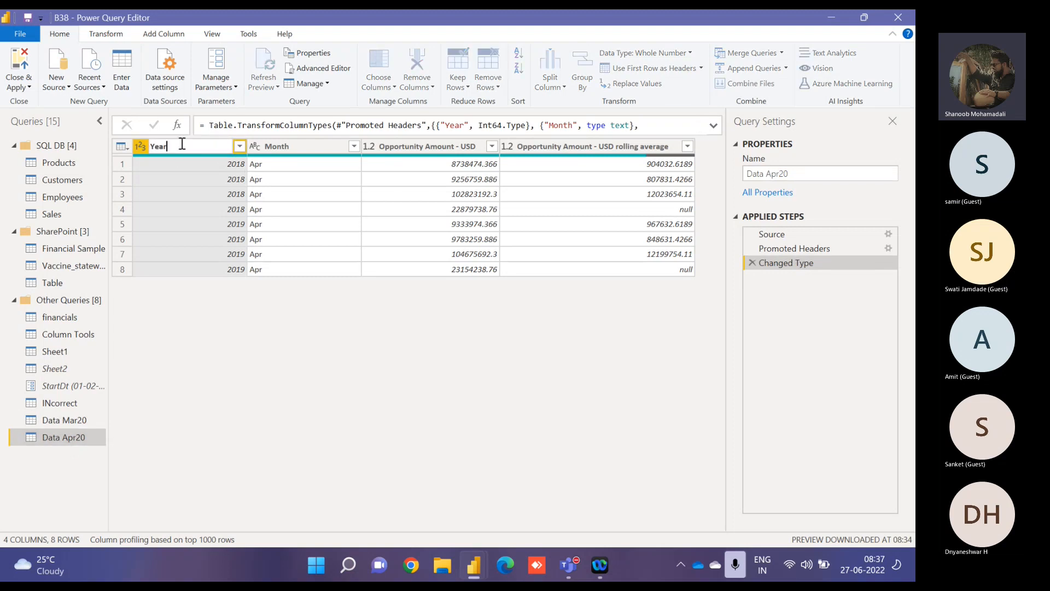
{"action": "key", "text": "Return"}
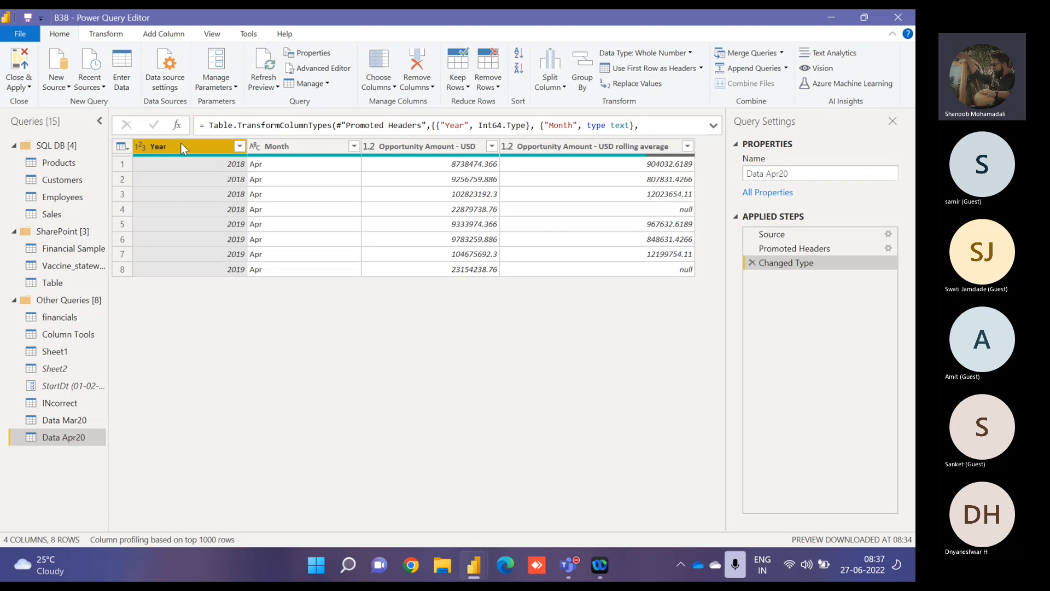
{"action": "left_click", "coordinate": [87, 421]}
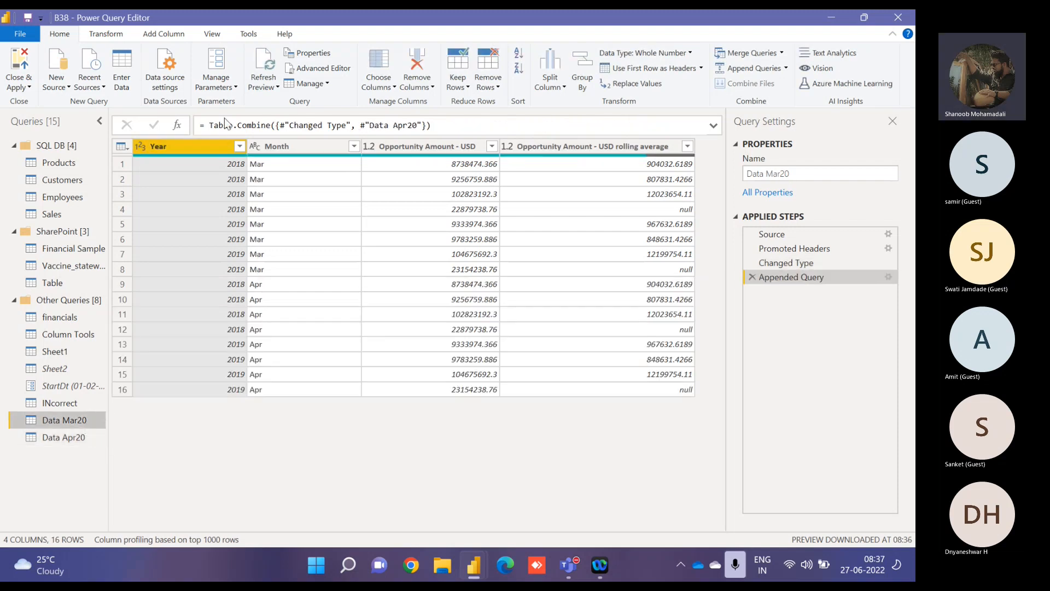
Step: Rename the Month column of Data Apr20 to MonthName and examine how the appended columns in Data Mar20 respond
{"action": "left_click", "coordinate": [61, 437]}
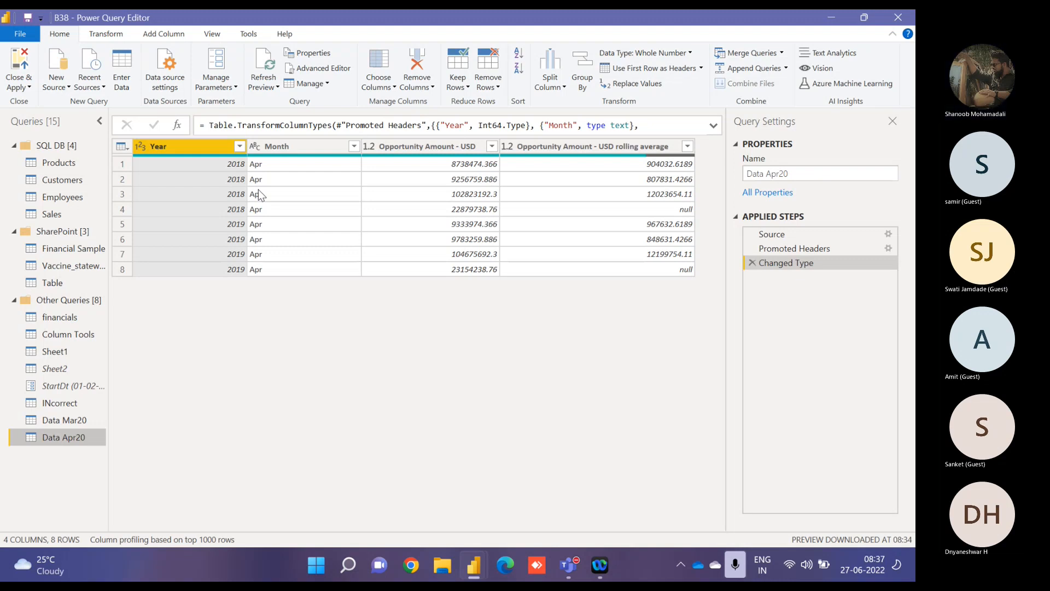
{"action": "left_click", "coordinate": [275, 145]}
{"action": "double_click", "coordinate": [274, 145]}
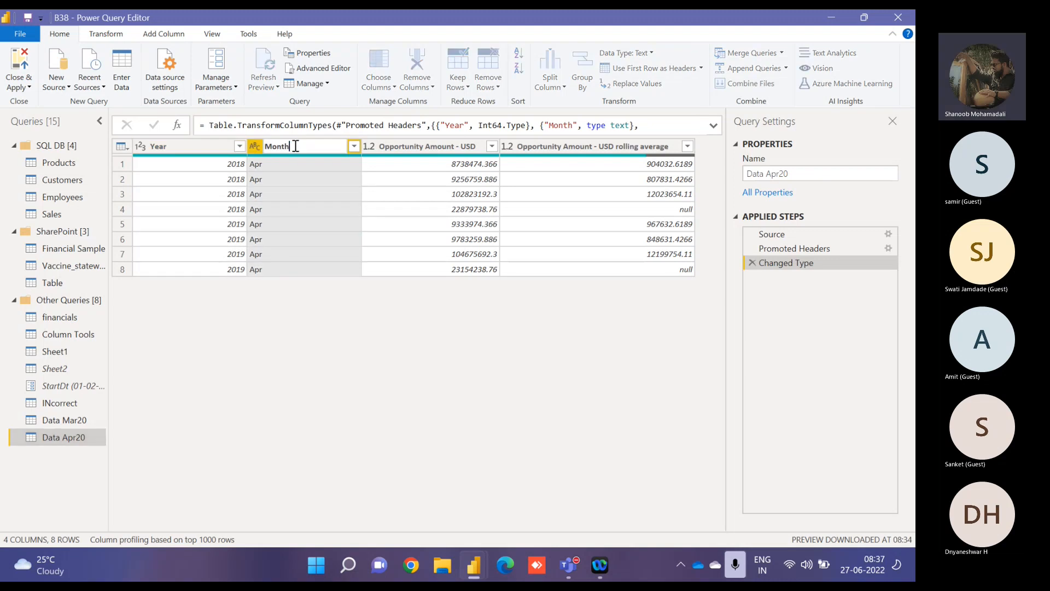
{"action": "type", "text": "Nam"}
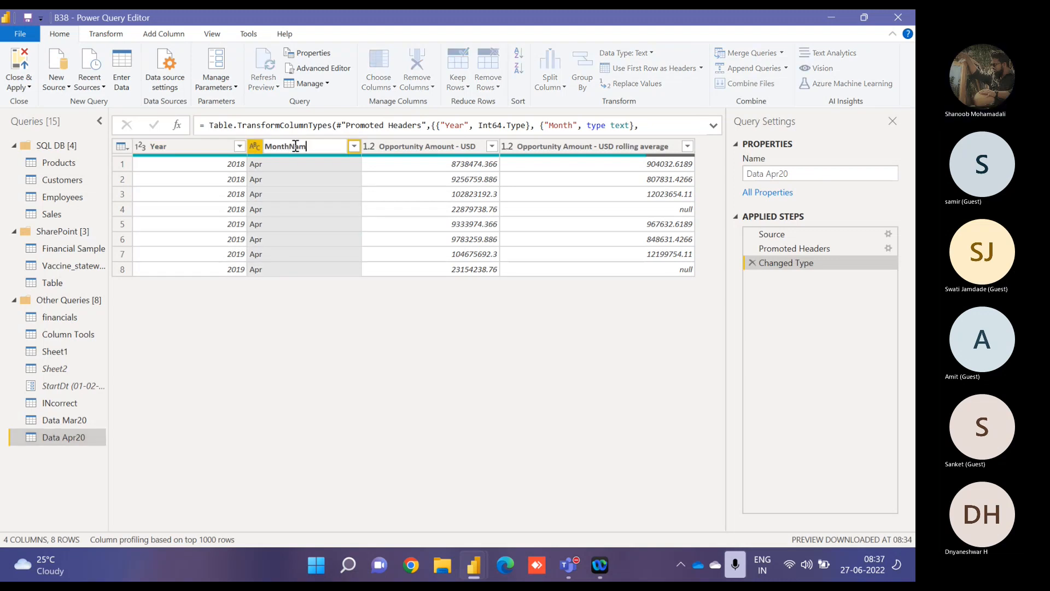
{"action": "type", "text": "re"}
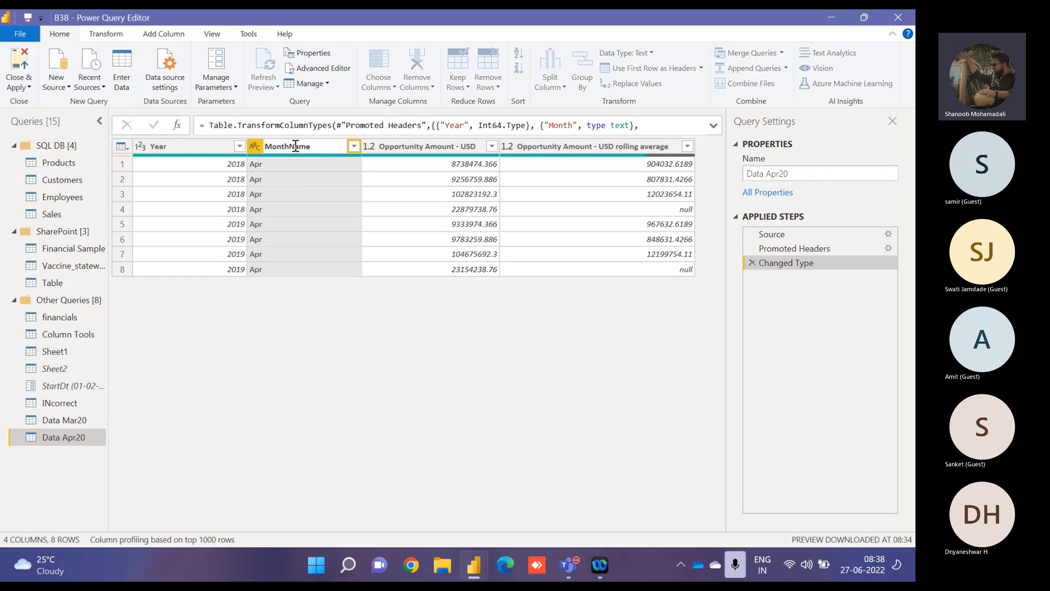
{"action": "key", "text": "Return"}
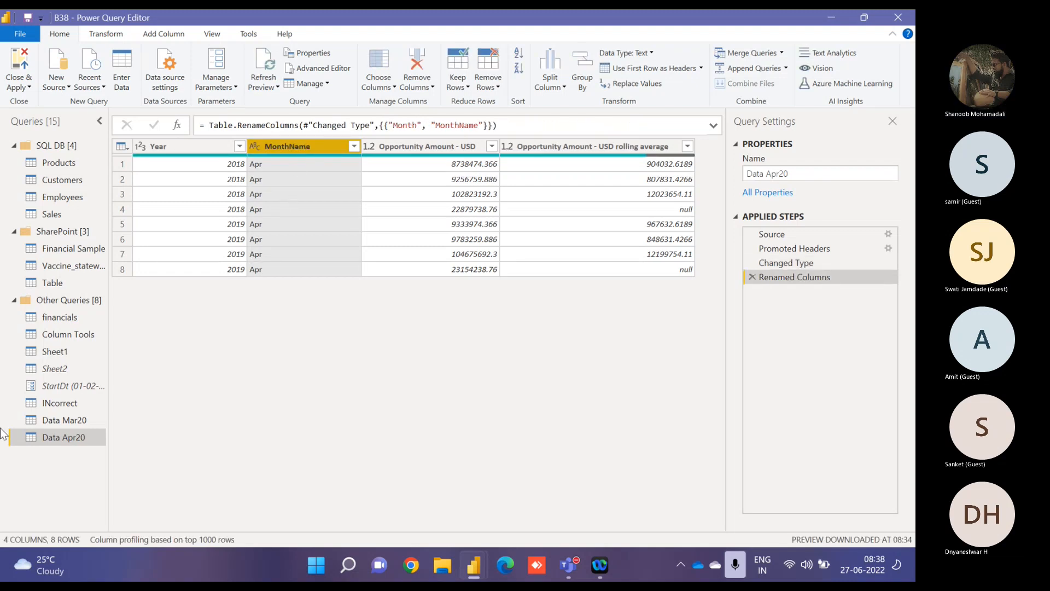
{"action": "left_click", "coordinate": [74, 425]}
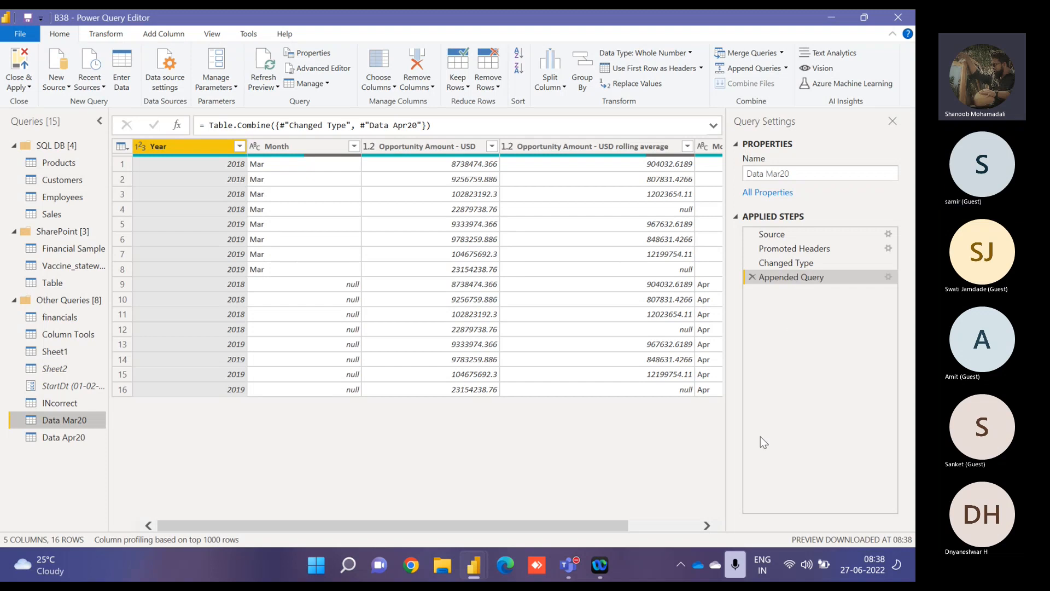
{"action": "left_click_drag", "start_coordinate": [601, 531], "coordinate": [671, 531]}
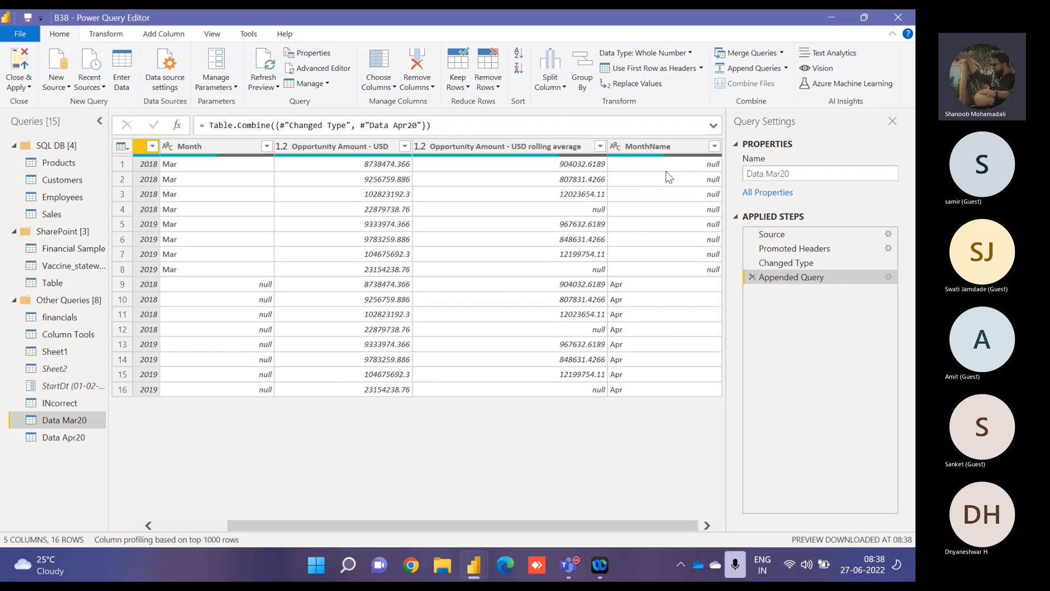
Step: Change the renamed column in Data Apr20 from MonthName to "Month." and examine how the appended columns in Data Mar20 respond
{"action": "left_click", "coordinate": [34, 439]}
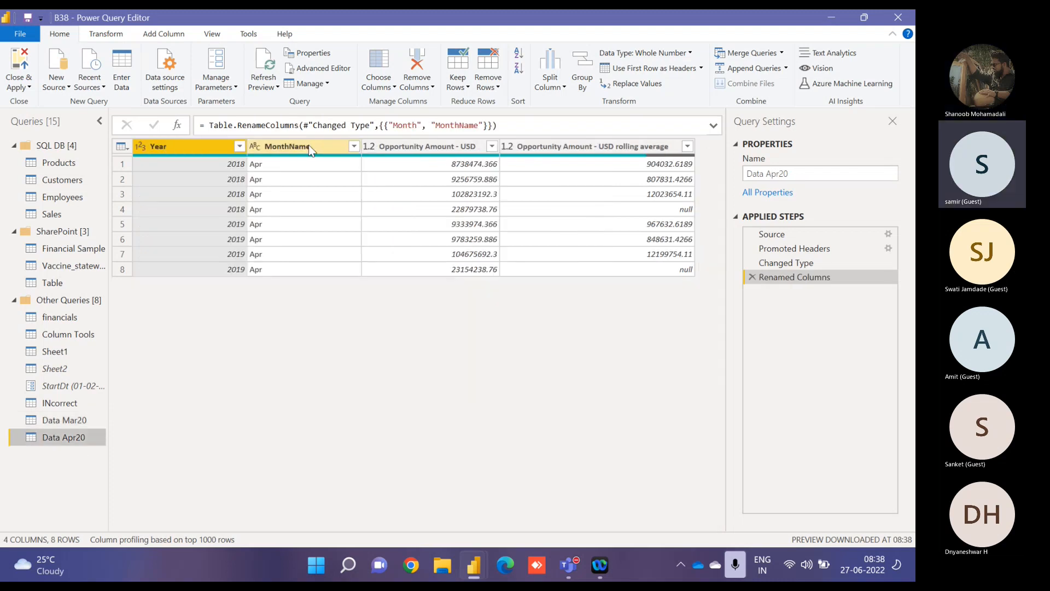
{"action": "left_click_drag", "start_coordinate": [460, 125], "coordinate": [479, 125]}
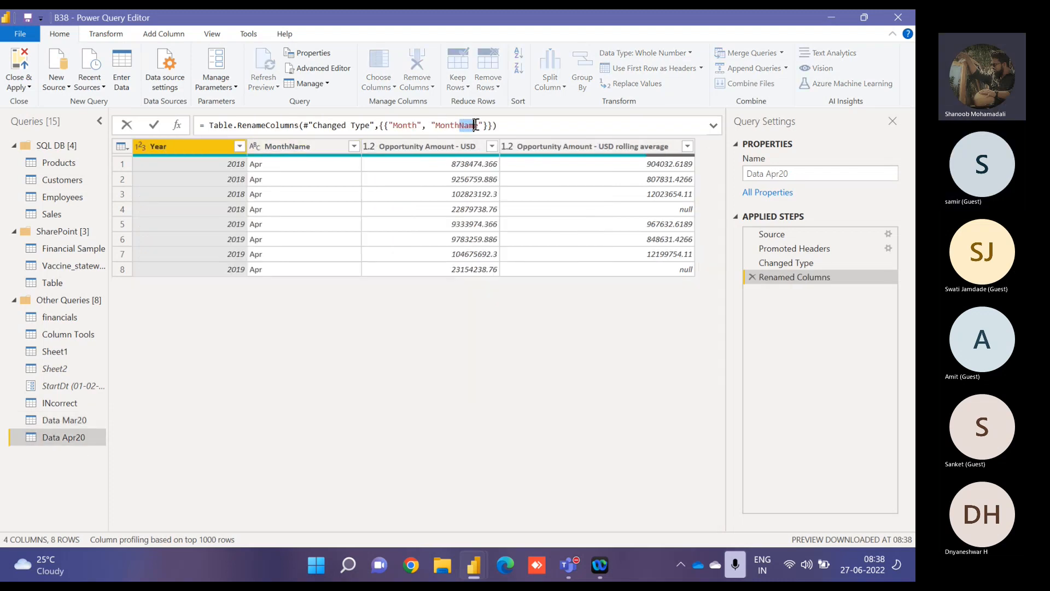
{"action": "type", "text": "."}
{"action": "key", "text": "Return"}
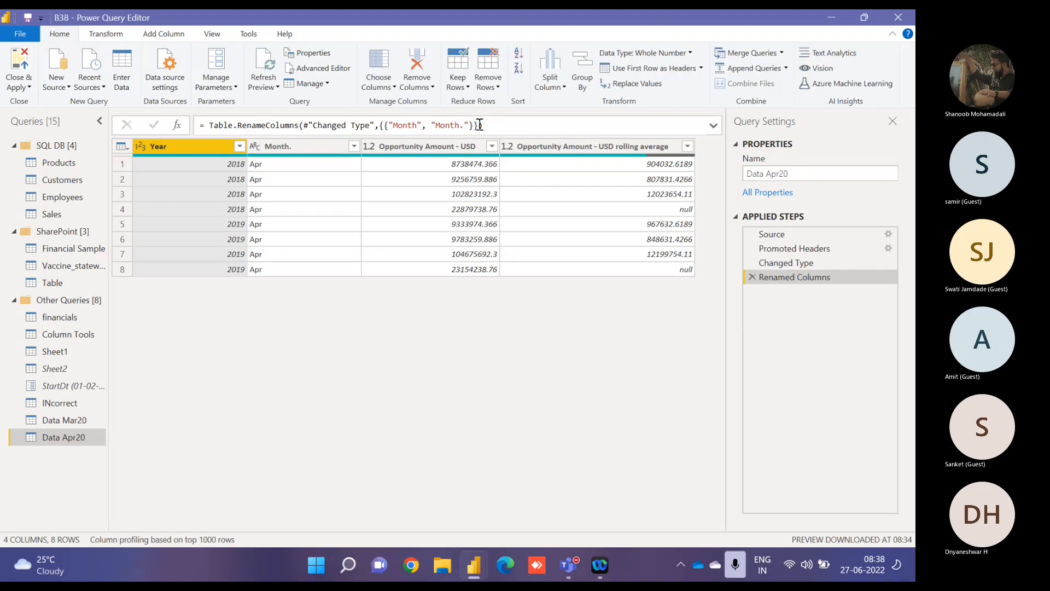
{"action": "left_click", "coordinate": [65, 431]}
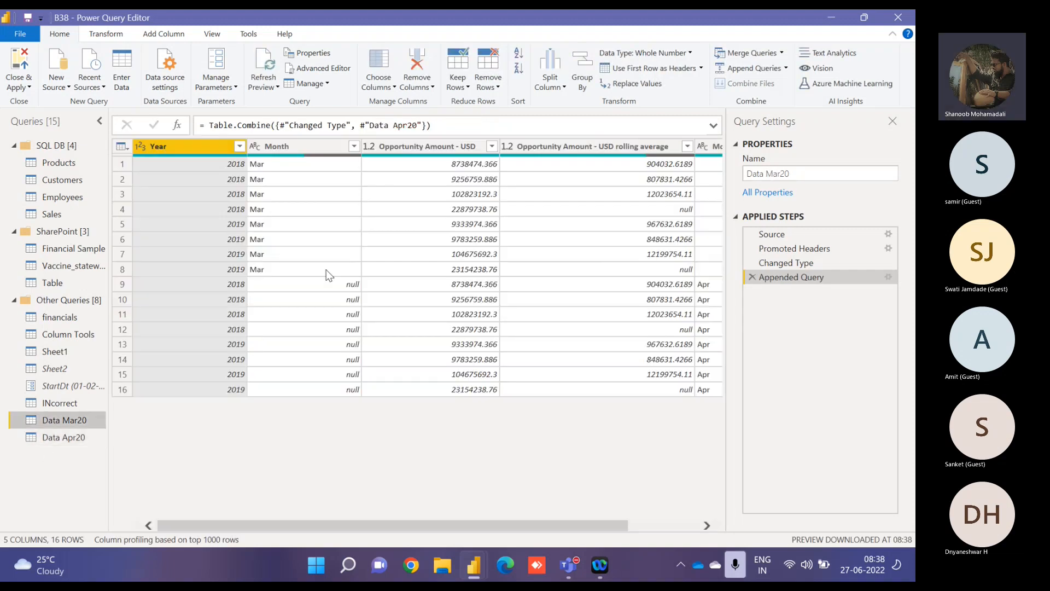
{"action": "left_click", "coordinate": [686, 525]}
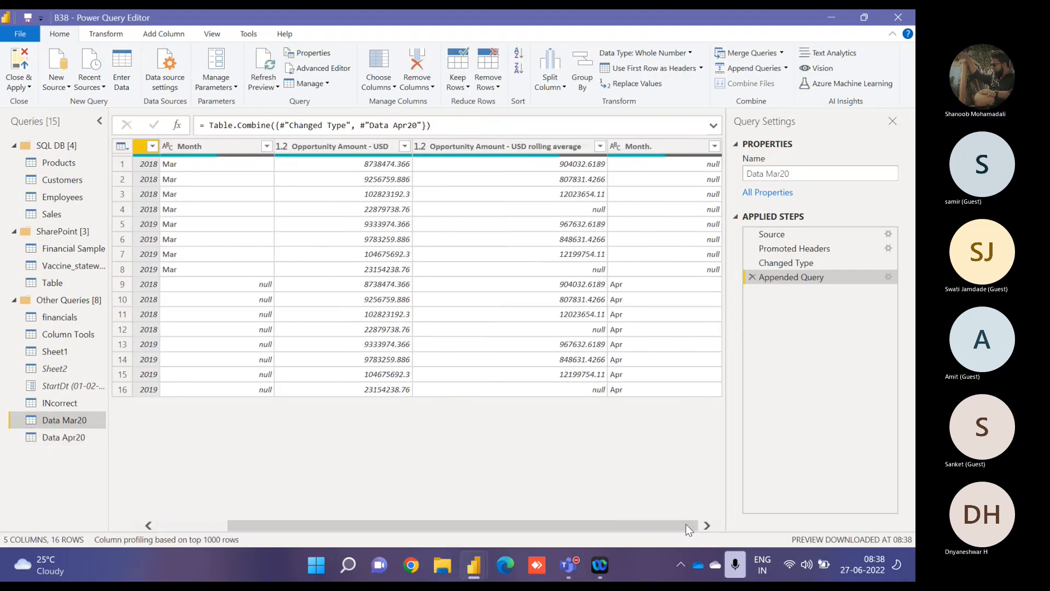
{"action": "left_click_drag", "start_coordinate": [687, 525], "coordinate": [585, 522]}
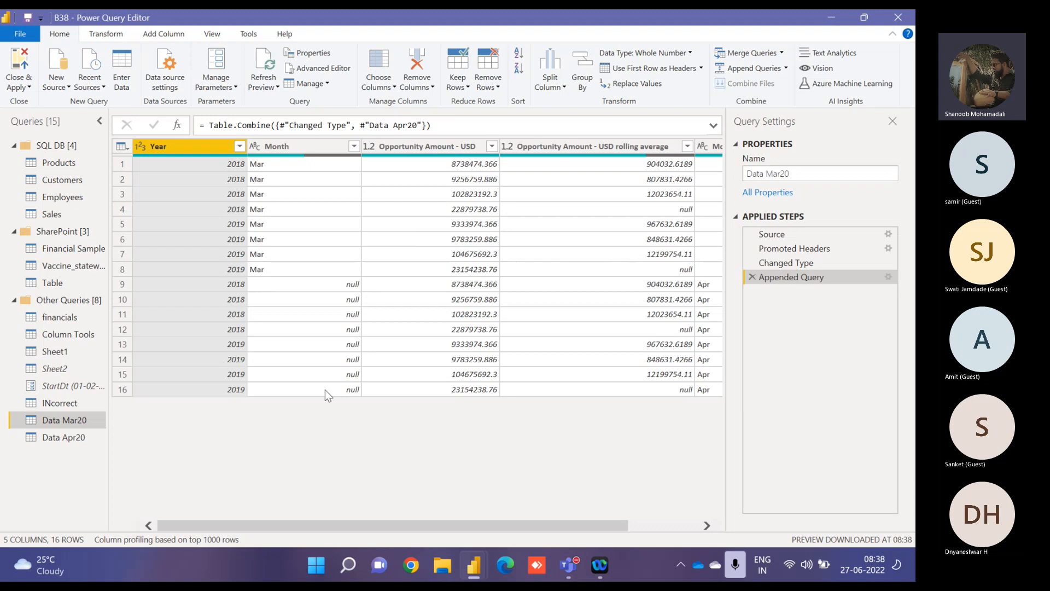
{"action": "scroll", "coordinate": [324, 390], "scroll_direction": "right", "scroll_amount": 3}
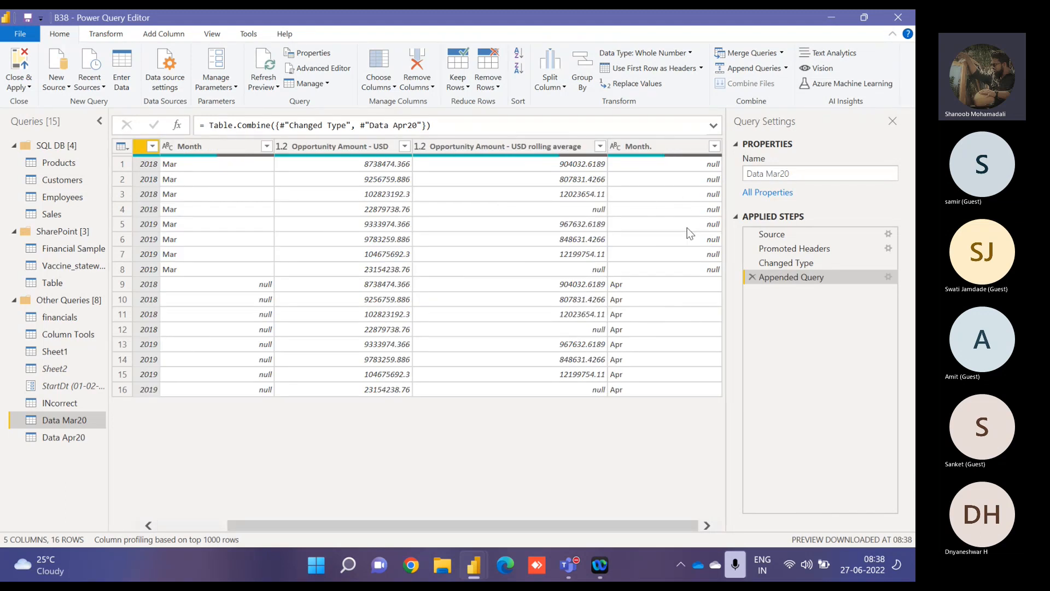
Step: Remove the Renamed Columns step from Data Apr20 and check the appended result in Data Mar20
{"action": "left_click", "coordinate": [74, 437]}
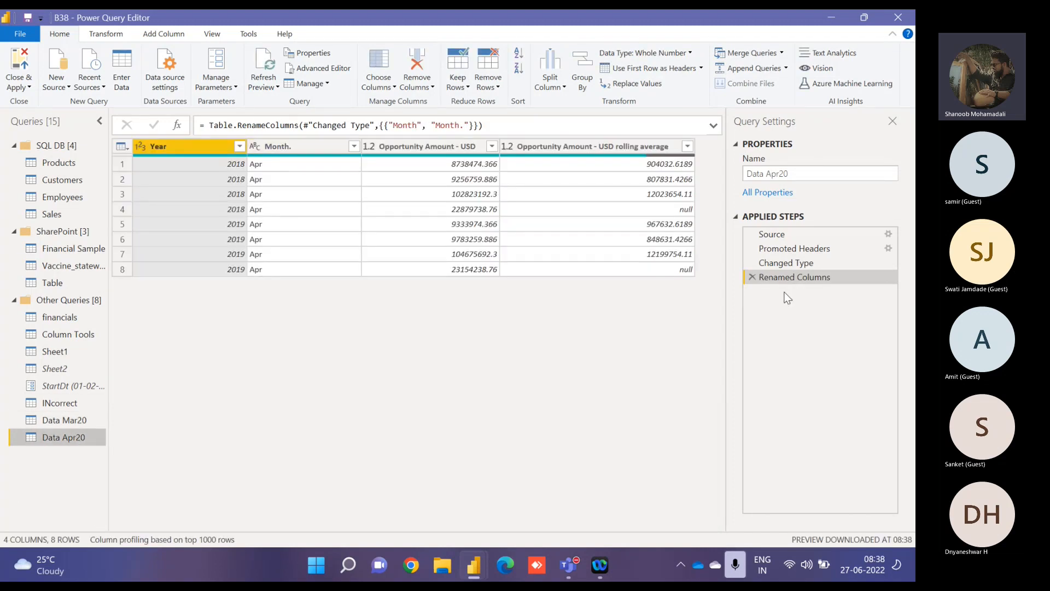
{"action": "left_click", "coordinate": [752, 277]}
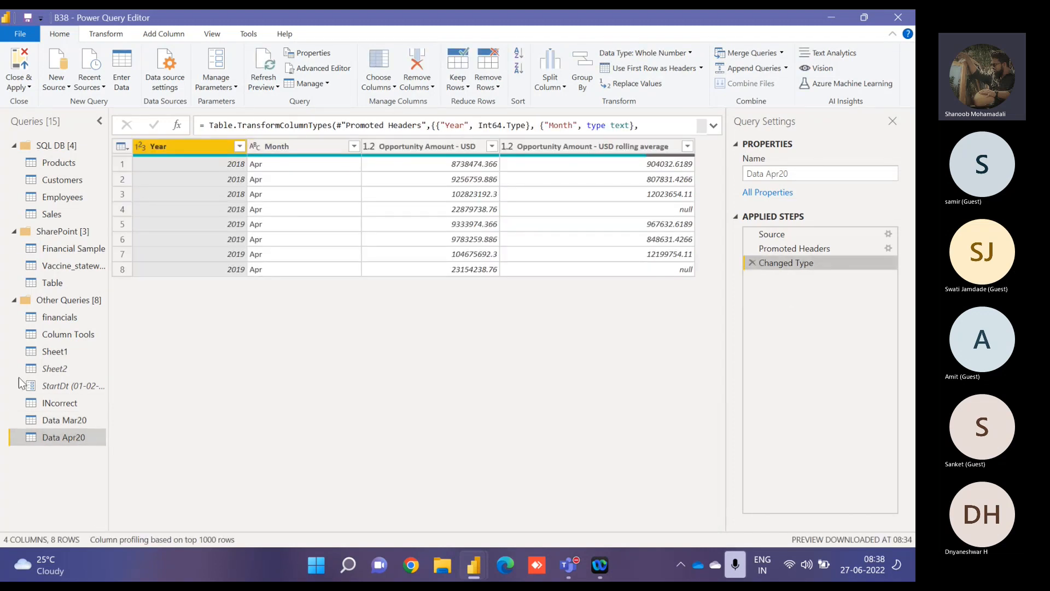
{"action": "left_click", "coordinate": [63, 420]}
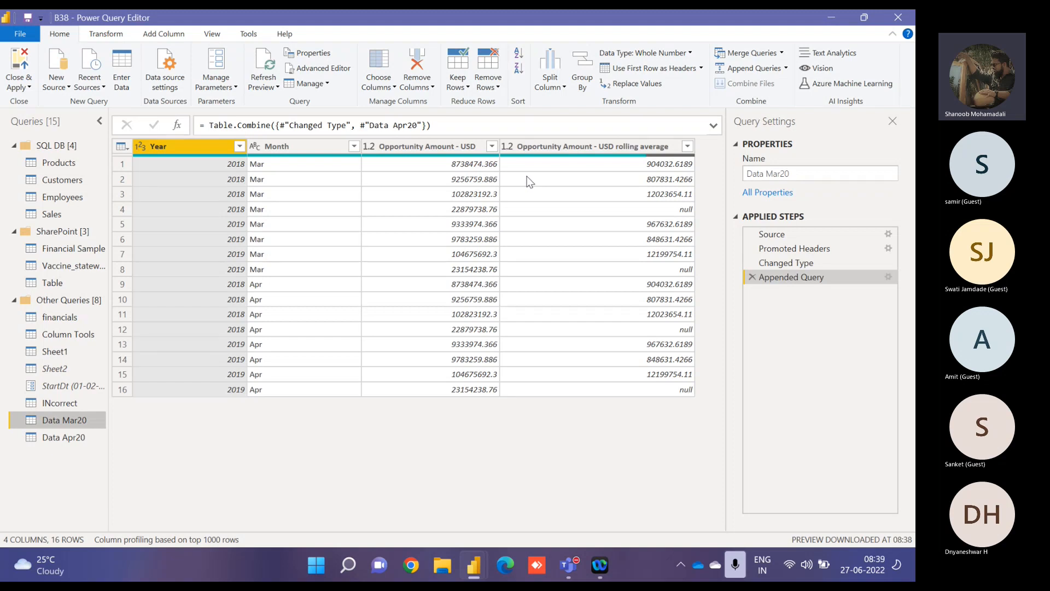
Step: Try to turn the Data Mar20 append into a three-or-more-table append by adding Column Tools
{"action": "left_click", "coordinate": [888, 276]}
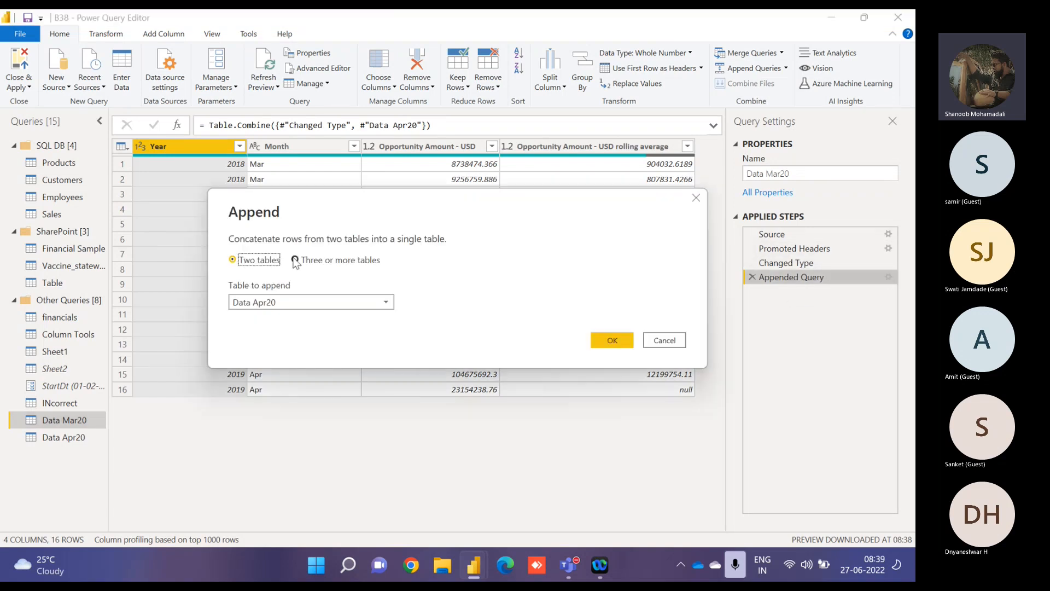
{"action": "left_click", "coordinate": [295, 260]}
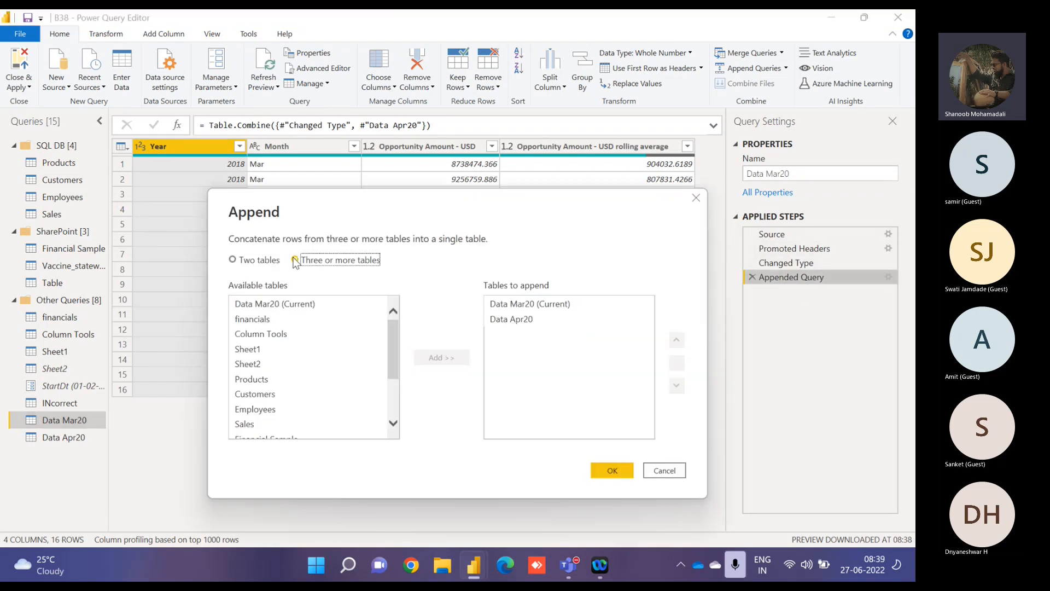
{"action": "left_click", "coordinate": [284, 331]}
{"action": "left_click", "coordinate": [438, 358]}
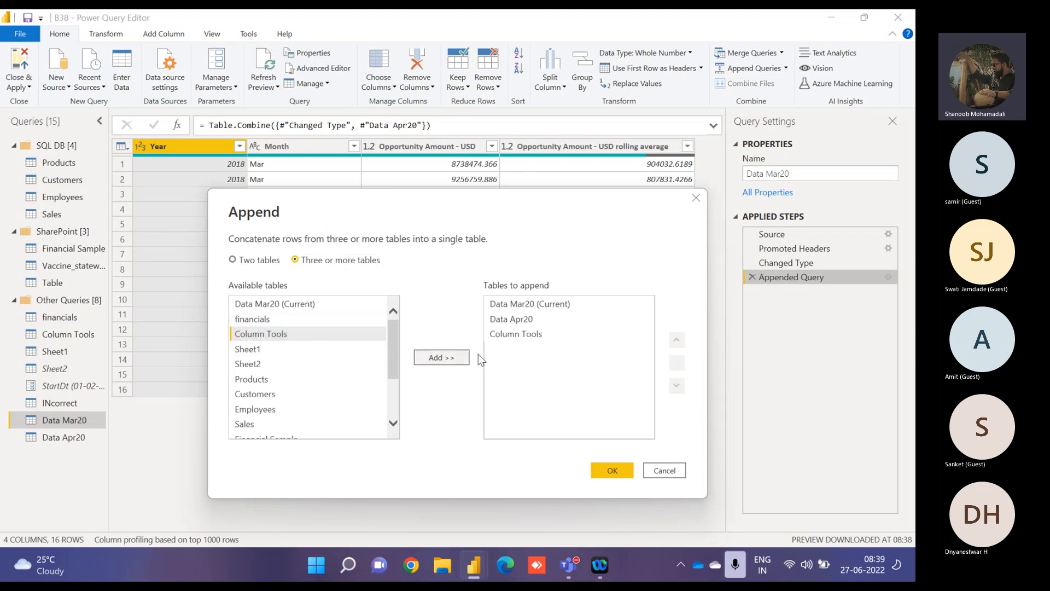
{"action": "left_click", "coordinate": [629, 469]}
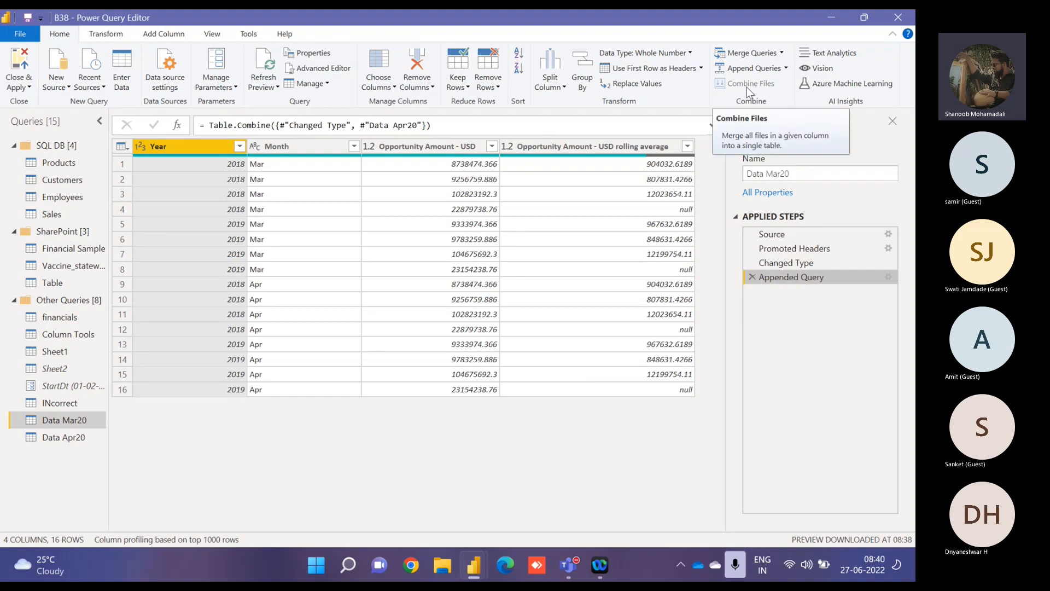
Step: Delete the Data Mar20 and Data Apr20 queries together
{"action": "left_click", "coordinate": [67, 440]}
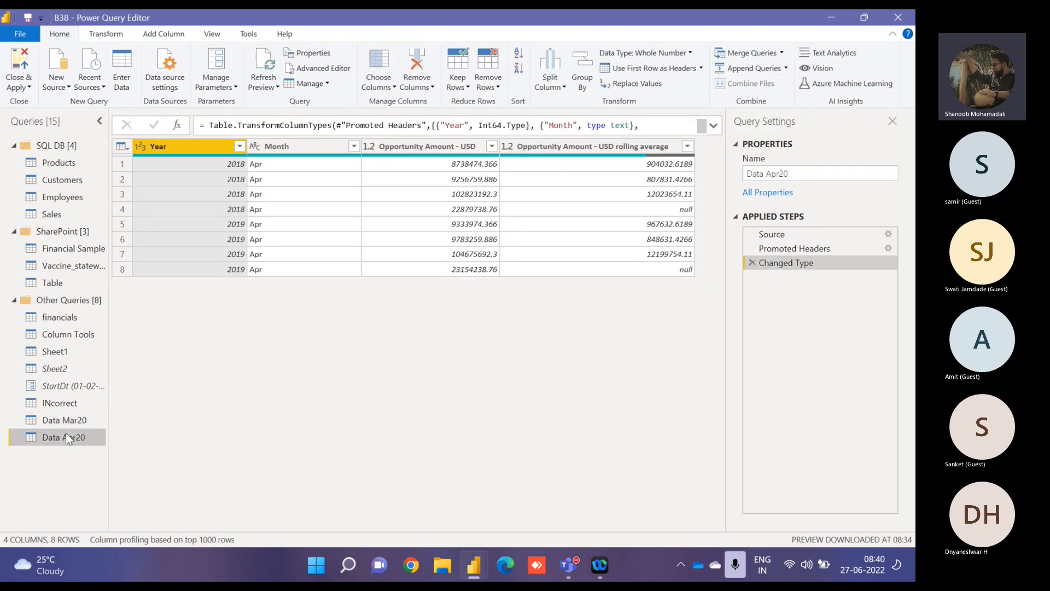
{"action": "left_click", "coordinate": [65, 421], "text": "ctrl"}
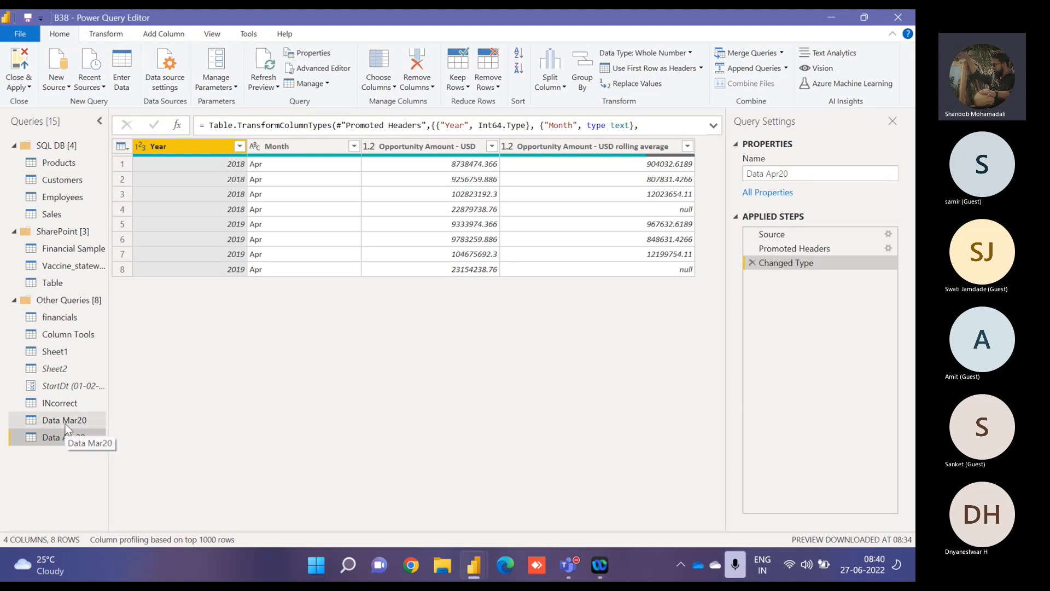
{"action": "right_click", "coordinate": [65, 423]}
{"action": "left_click", "coordinate": [106, 464]}
{"action": "left_click", "coordinate": [520, 310]}
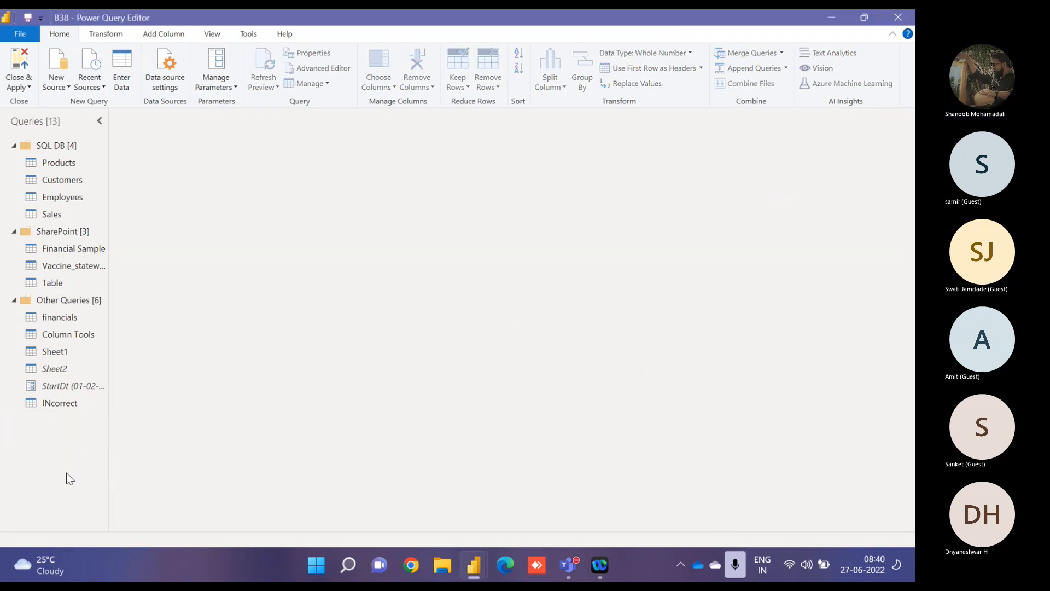
Step: Switch to File Explorer, look through the Extracts folder that holds Data Apr20.csv, and go up to the Datasets folder
{"action": "left_click", "coordinate": [443, 567]}
{"action": "left_click", "coordinate": [208, 313]}
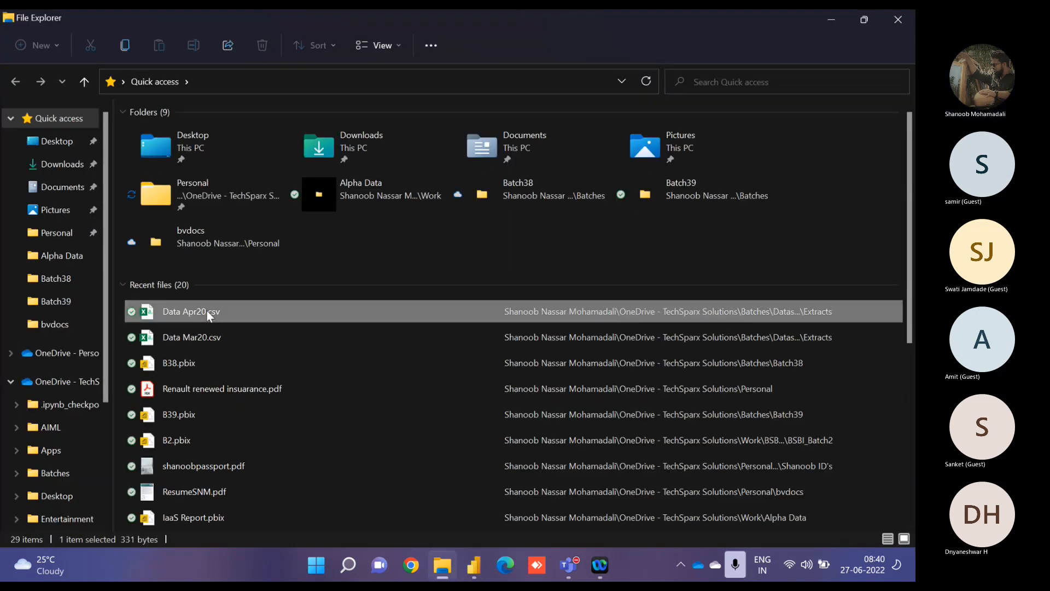
{"action": "right_click", "coordinate": [207, 311]}
{"action": "left_click", "coordinate": [268, 281]}
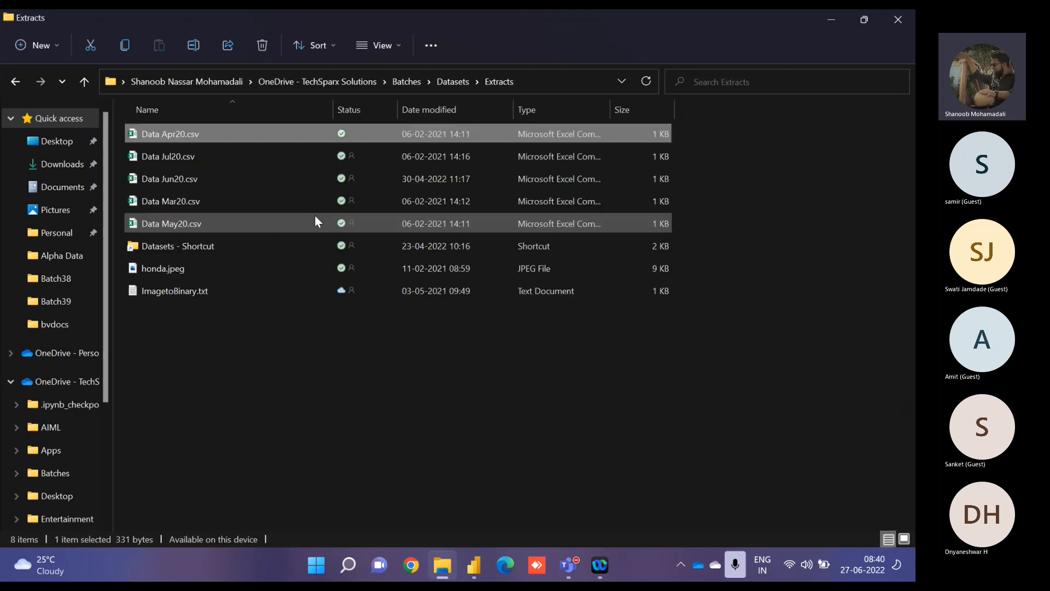
{"action": "left_click", "coordinate": [446, 83]}
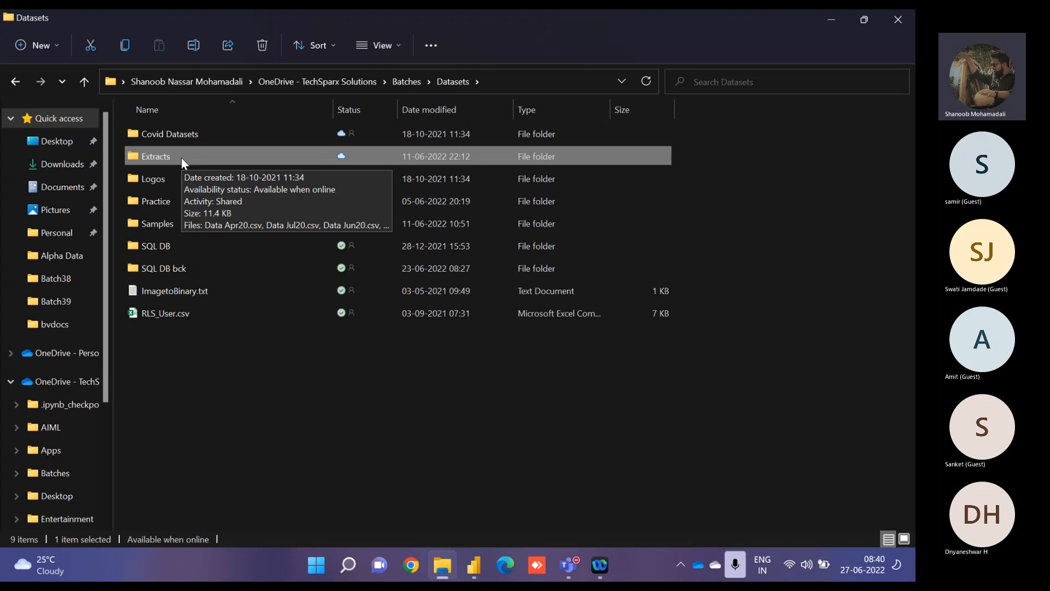
{"action": "mouse_move", "coordinate": [569, 566]}
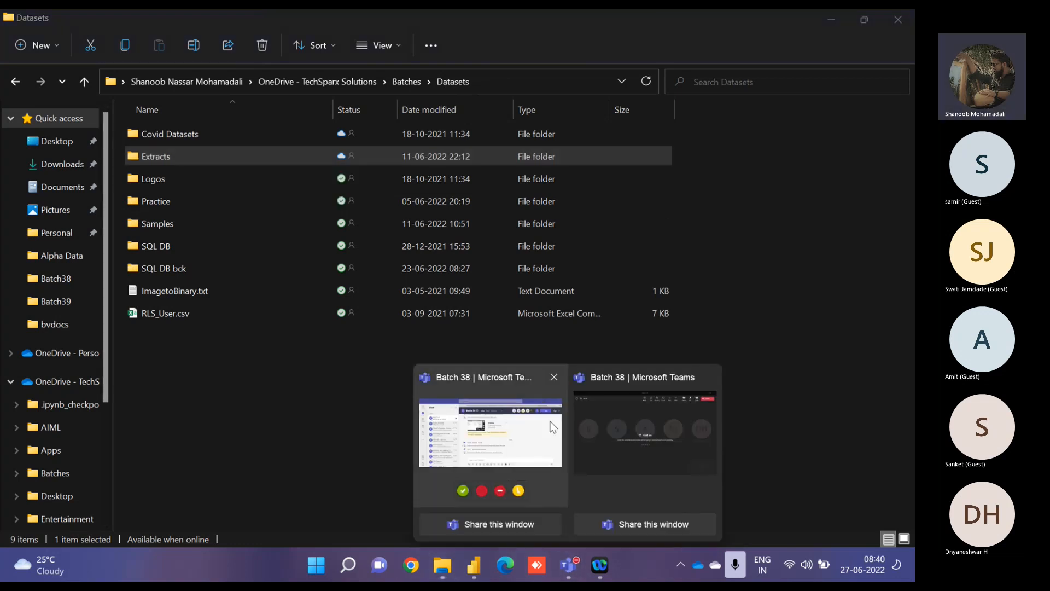
{"action": "left_click", "coordinate": [616, 411]}
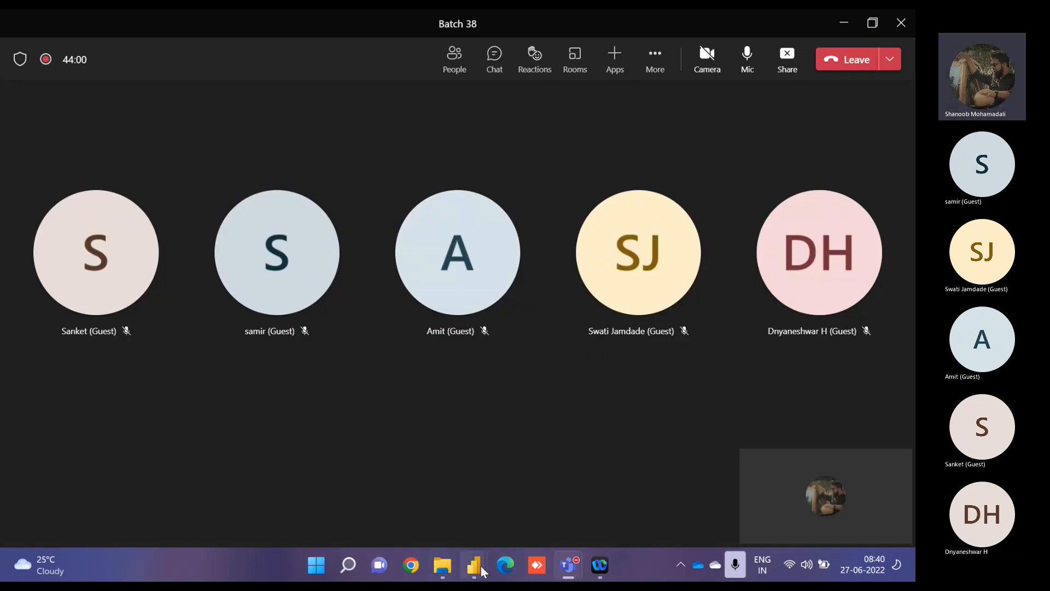
{"action": "mouse_move", "coordinate": [480, 566]}
{"action": "left_click", "coordinate": [541, 474]}
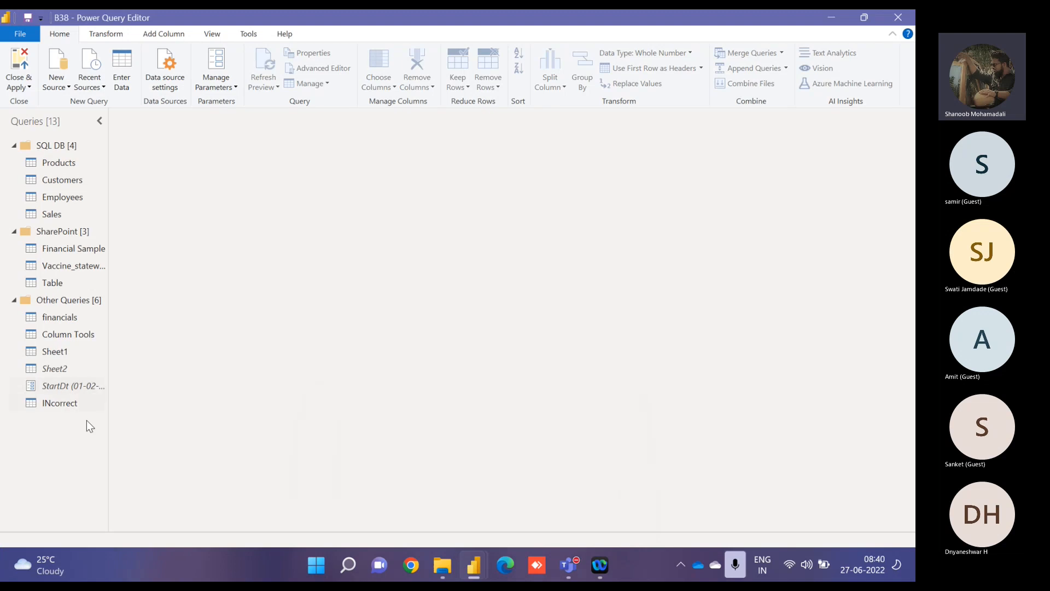
{"action": "left_click", "coordinate": [443, 565]}
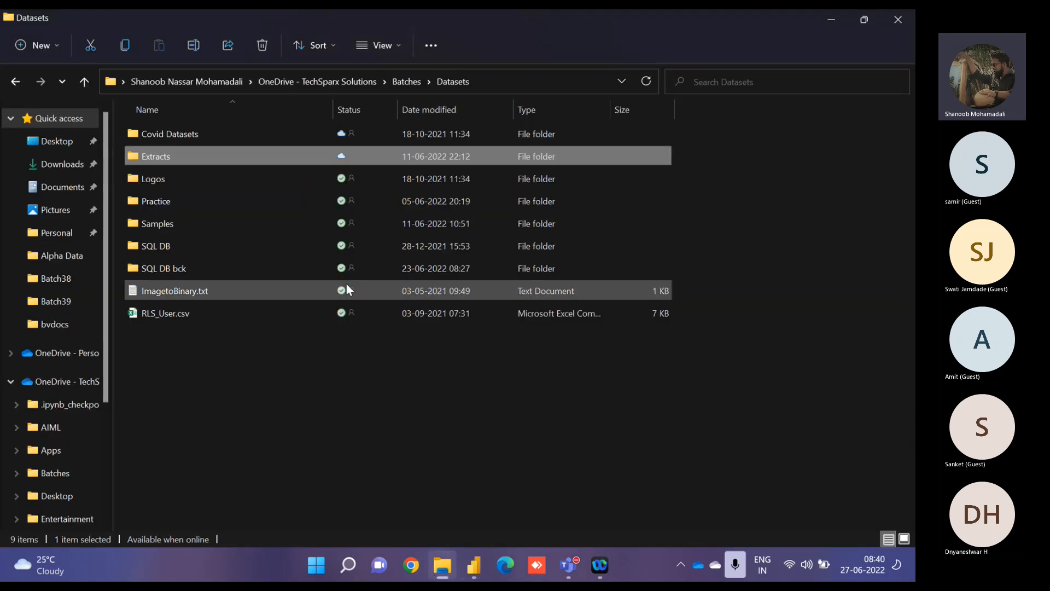
Step: Move Data Jul20.csv and Data Jun20.csv out of the Extracts folder into the parent Datasets folder
{"action": "mouse_move", "coordinate": [155, 164]}
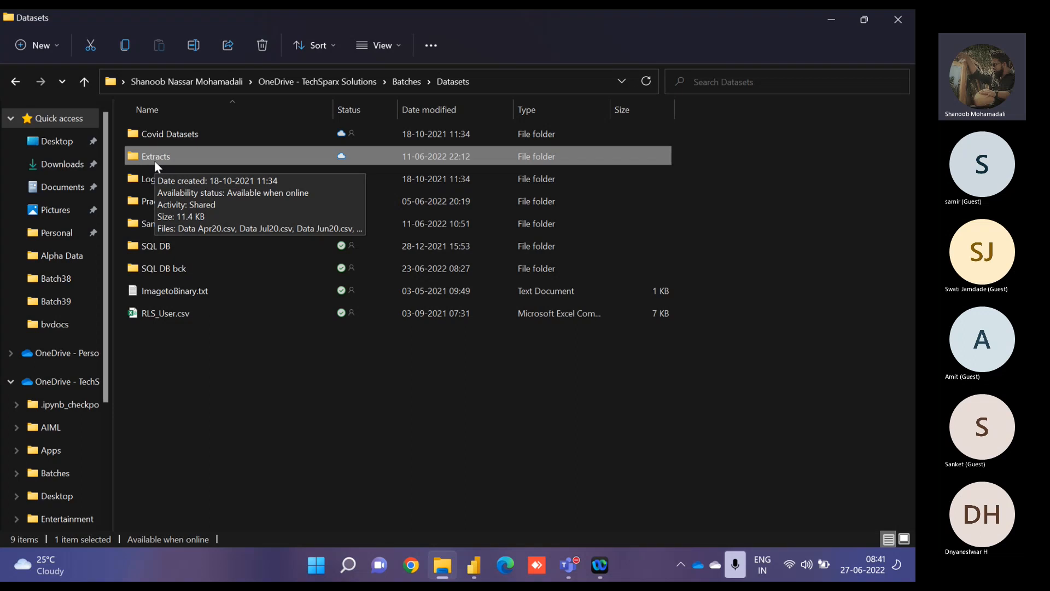
{"action": "double_click", "coordinate": [154, 160]}
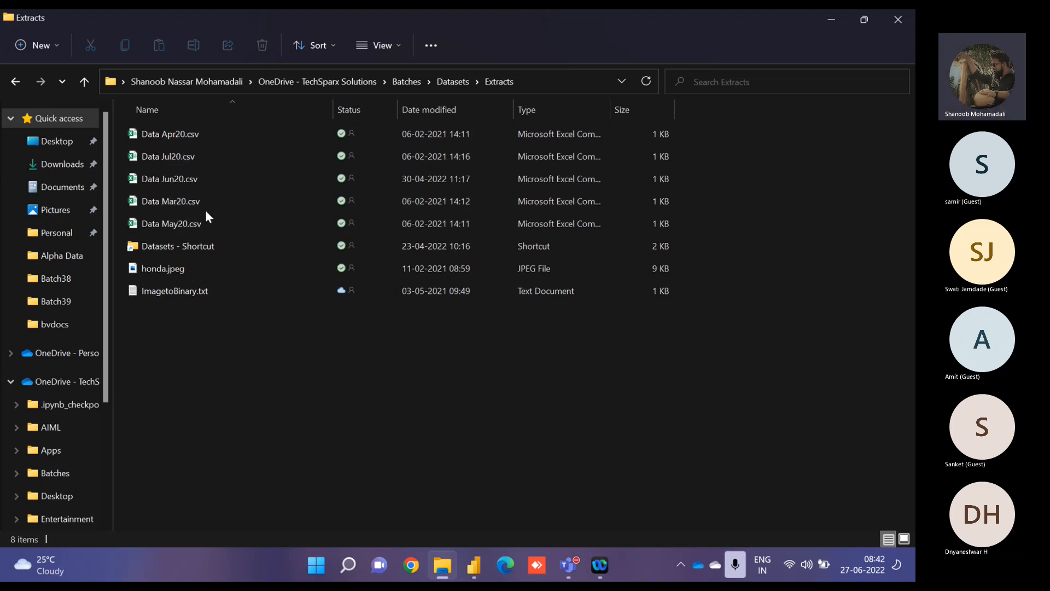
{"action": "left_click", "coordinate": [187, 176]}
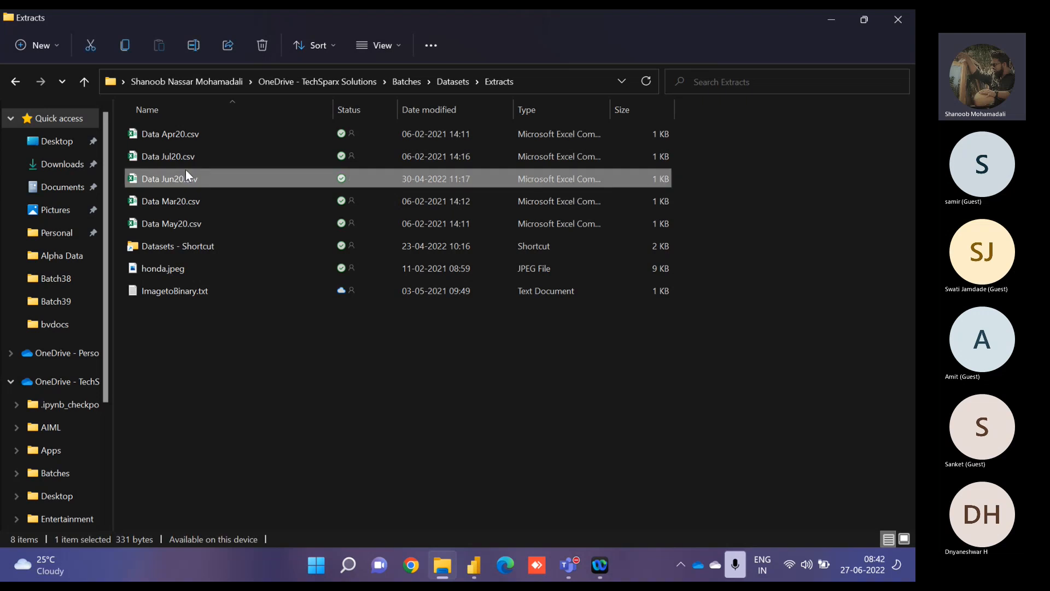
{"action": "left_click", "coordinate": [181, 162], "text": "ctrl"}
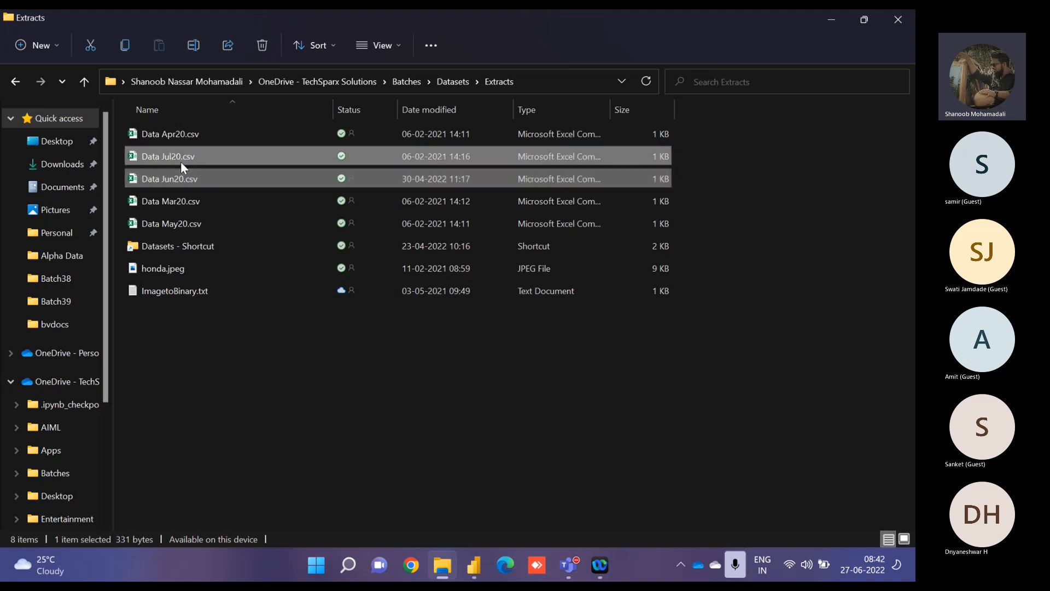
{"action": "left_click", "coordinate": [448, 91]}
{"action": "key", "text": "ctrl+v"}
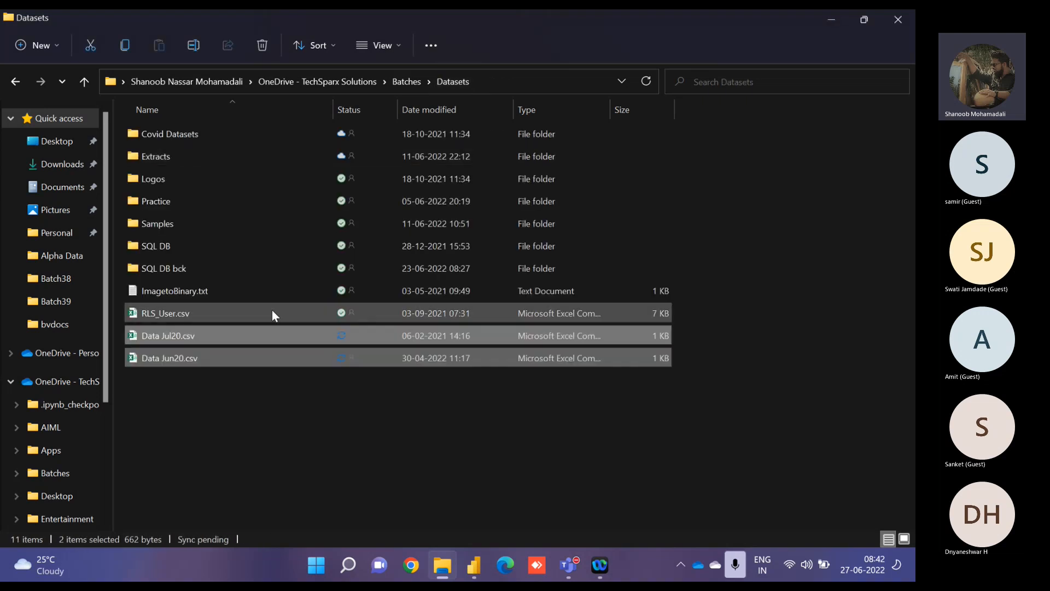
Step: Return to the Extracts folder and copy its full path
{"action": "double_click", "coordinate": [188, 156]}
{"action": "left_click", "coordinate": [535, 83]}
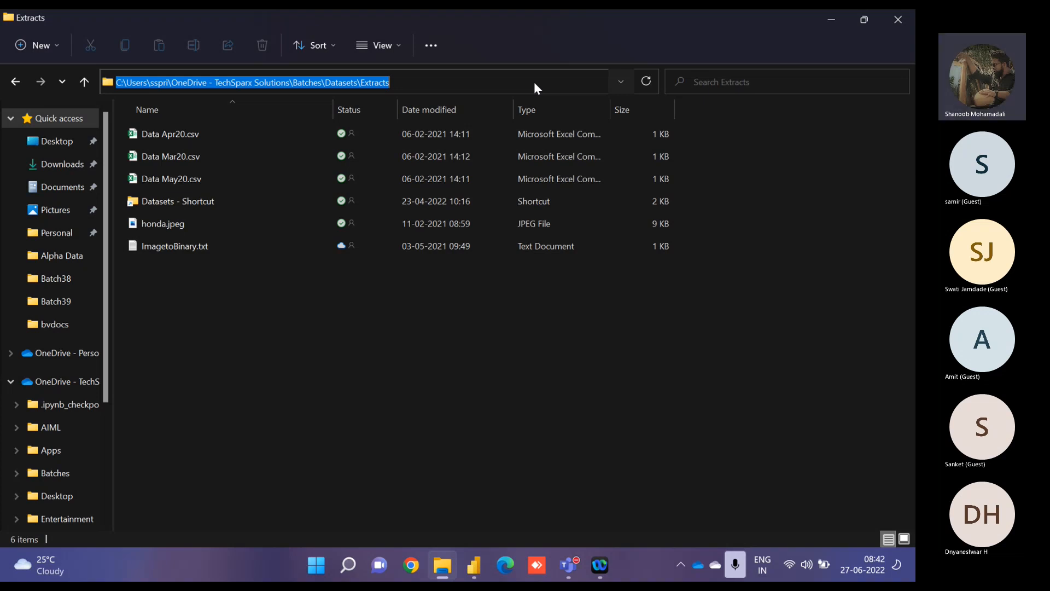
{"action": "right_click", "coordinate": [342, 82]}
{"action": "left_click", "coordinate": [368, 133]}
Step: Switch to Power Query Editor and add a new Folder source using the copied Extracts path, opening its file list for transformation without combining
{"action": "mouse_move", "coordinate": [483, 565]}
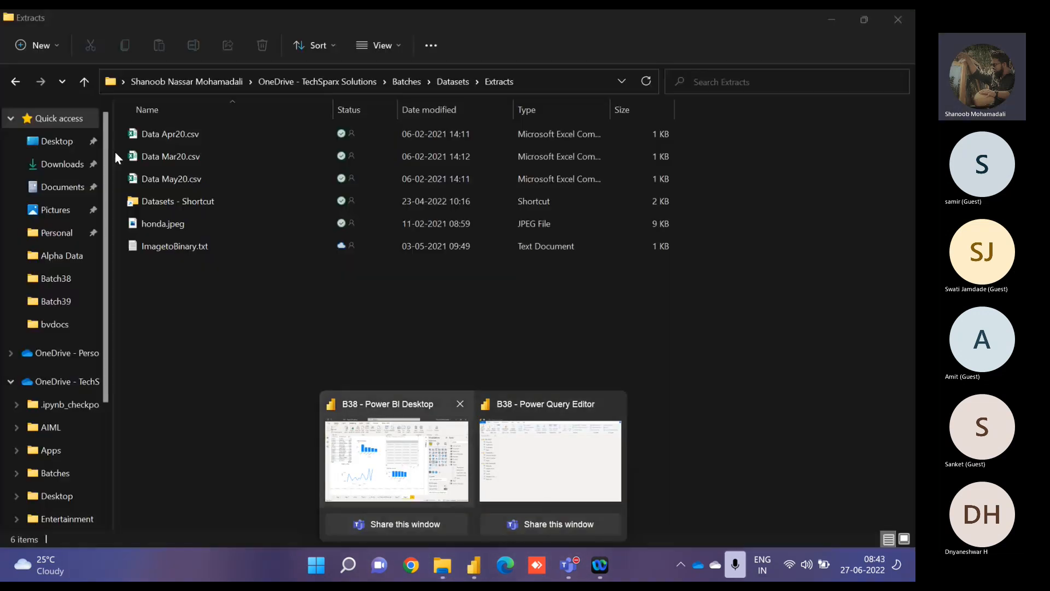
{"action": "left_click", "coordinate": [529, 441]}
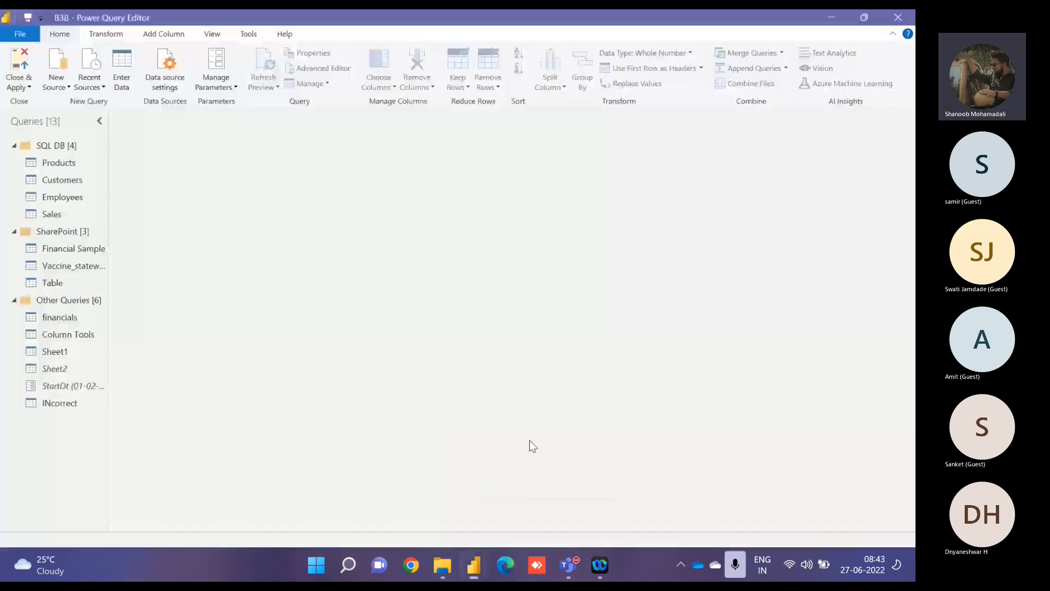
{"action": "left_click", "coordinate": [65, 88]}
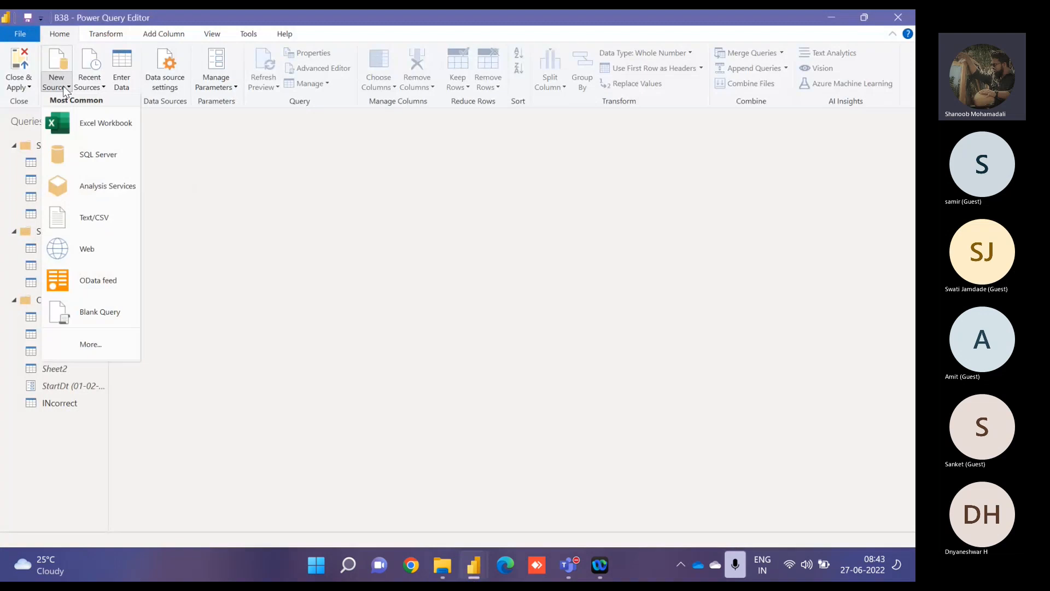
{"action": "left_click", "coordinate": [104, 344]}
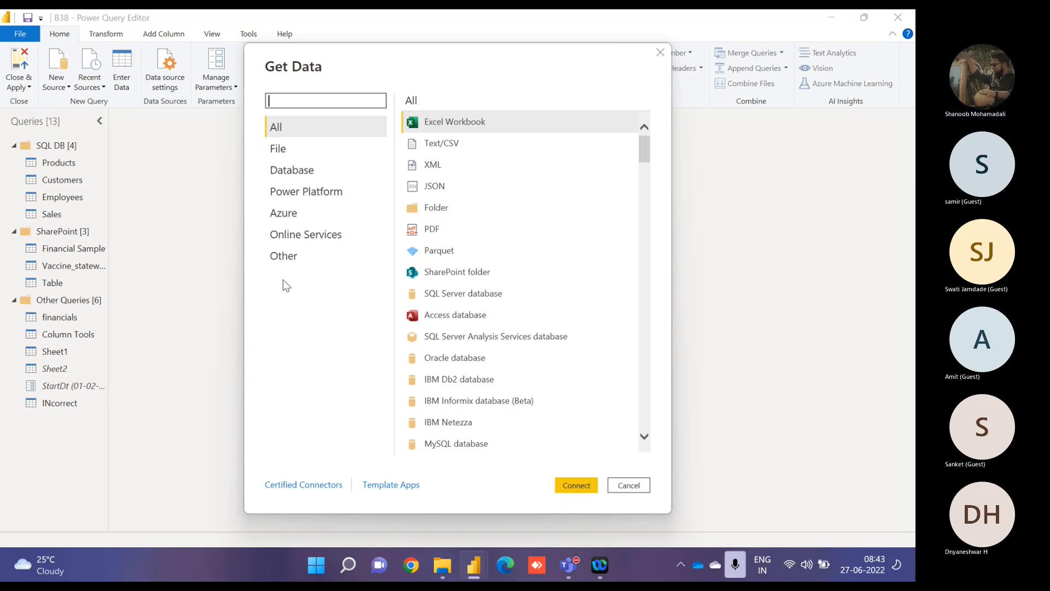
{"action": "left_click", "coordinate": [445, 208]}
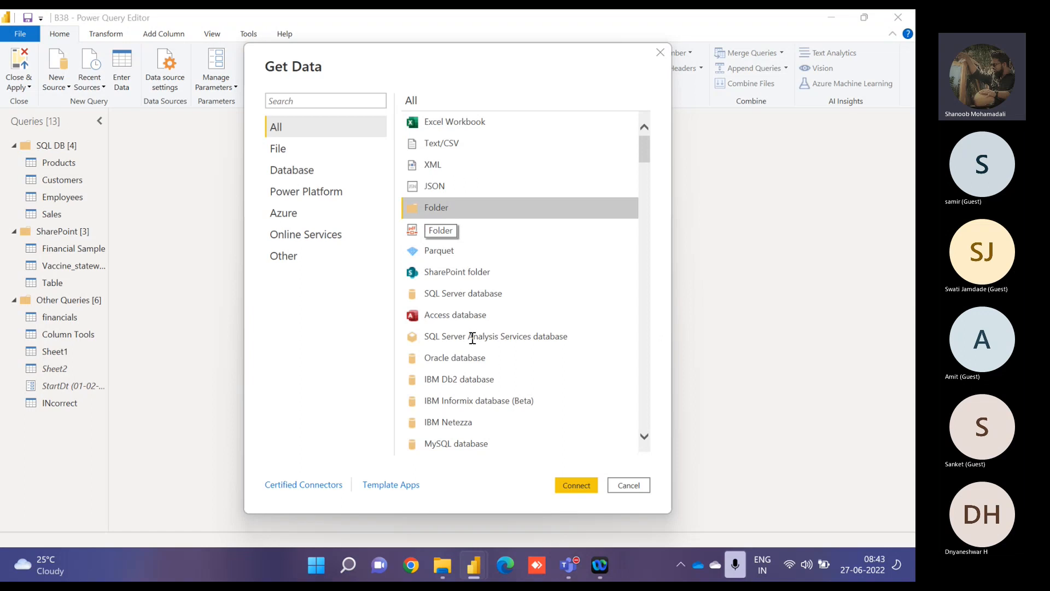
{"action": "left_click", "coordinate": [573, 485]}
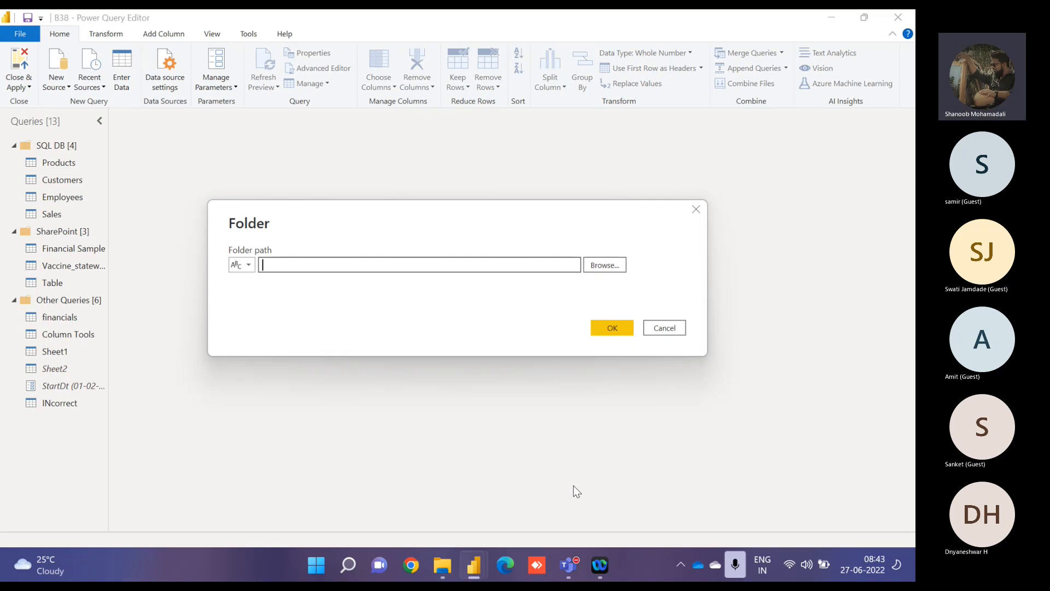
{"action": "key", "text": "ctrl+v"}
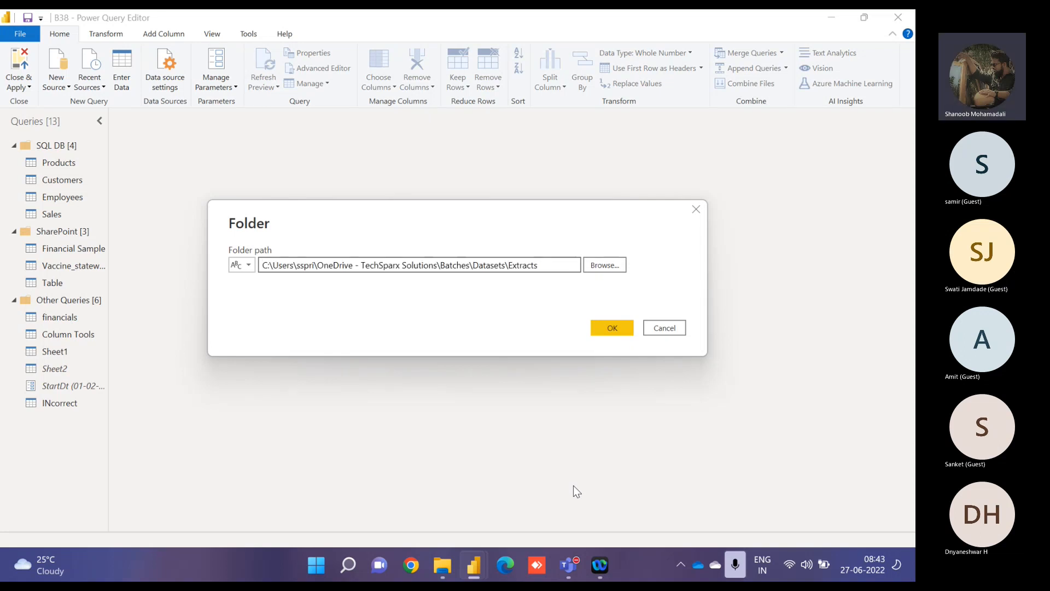
{"action": "left_click", "coordinate": [605, 325]}
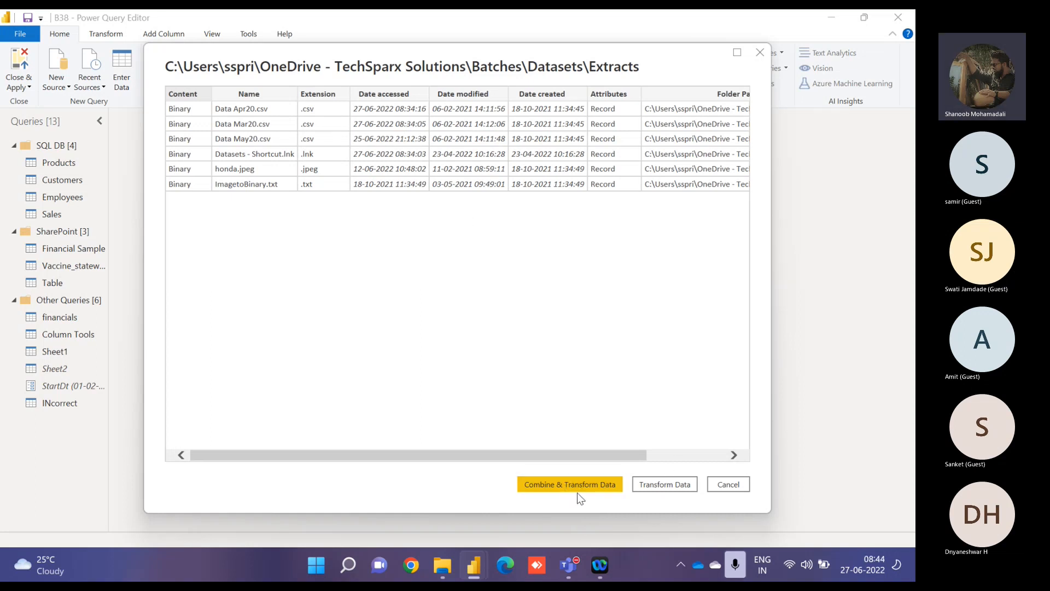
{"action": "left_click", "coordinate": [666, 486]}
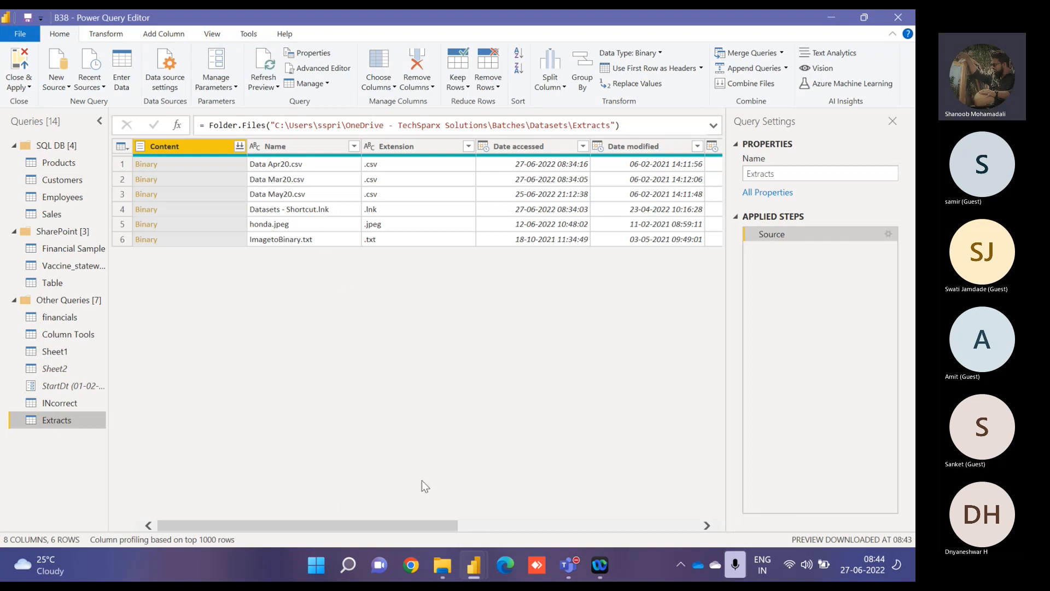
Step: Switch to File Explorer and check which file types the Extracts folder holds
{"action": "left_click", "coordinate": [449, 574]}
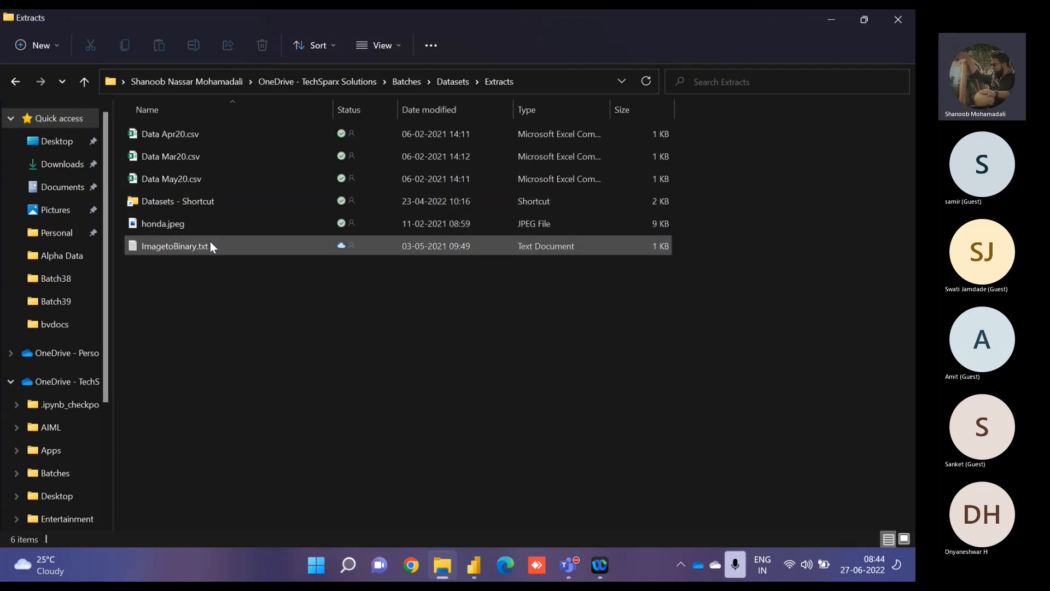
{"action": "mouse_move", "coordinate": [225, 251]}
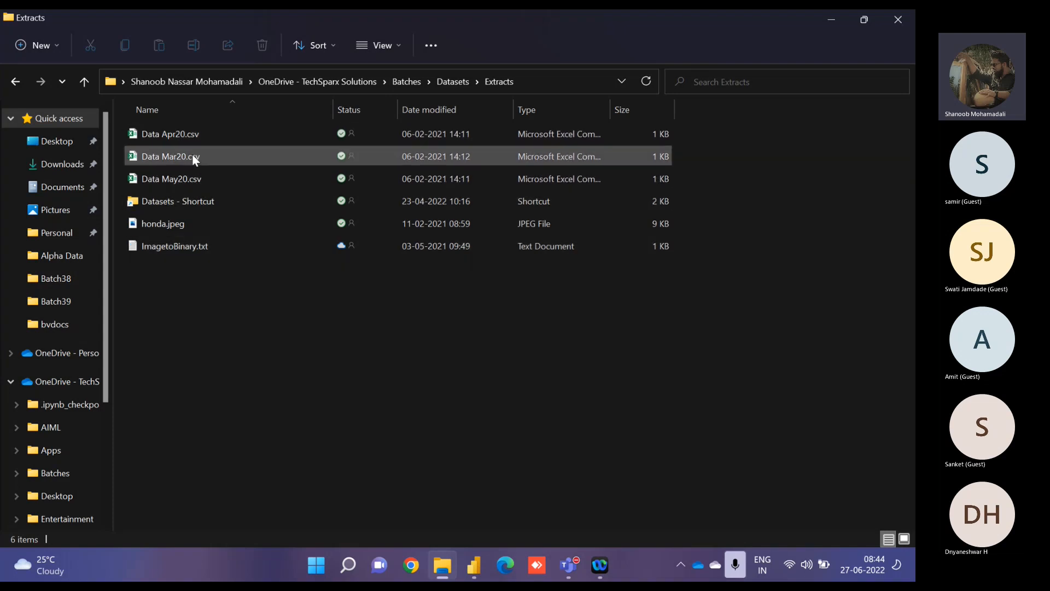
{"action": "mouse_move", "coordinate": [195, 159]}
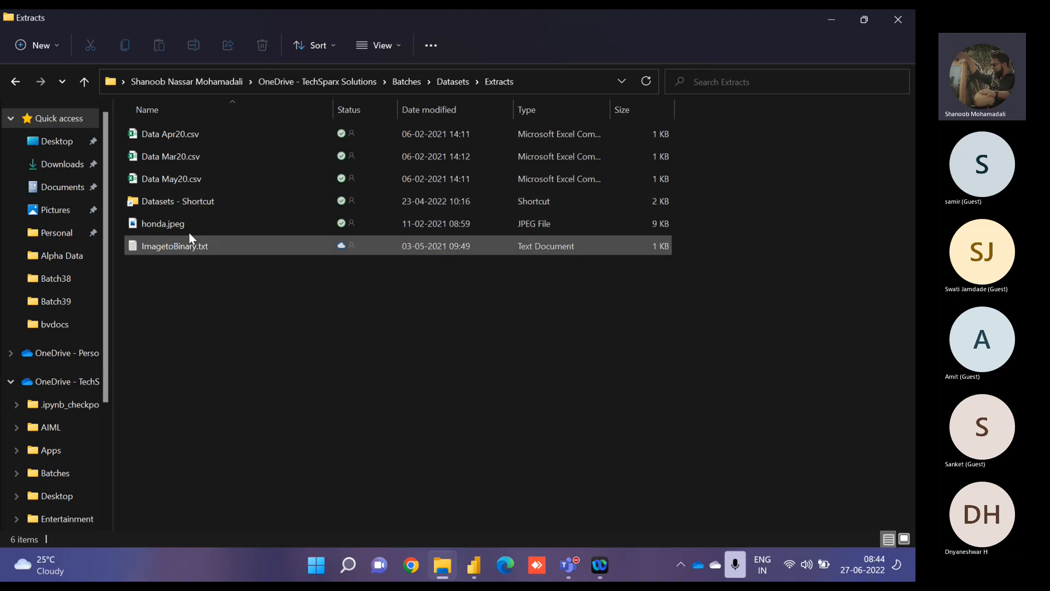
{"action": "mouse_move", "coordinate": [481, 574]}
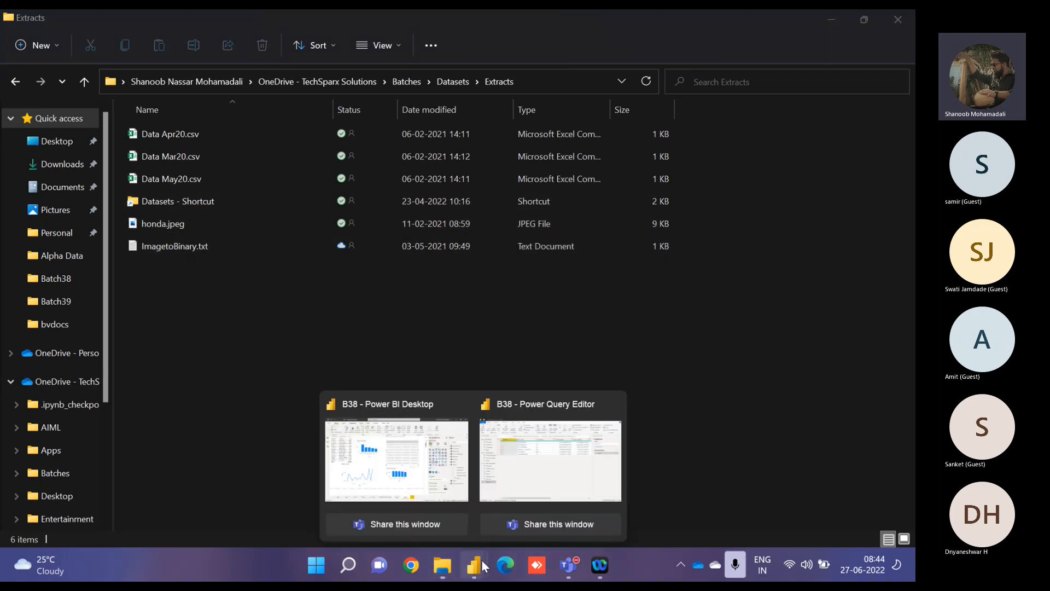
Step: Return to Power Query Editor and filter the Extracts query's Extension column to keep only .csv files
{"action": "left_click", "coordinate": [520, 478]}
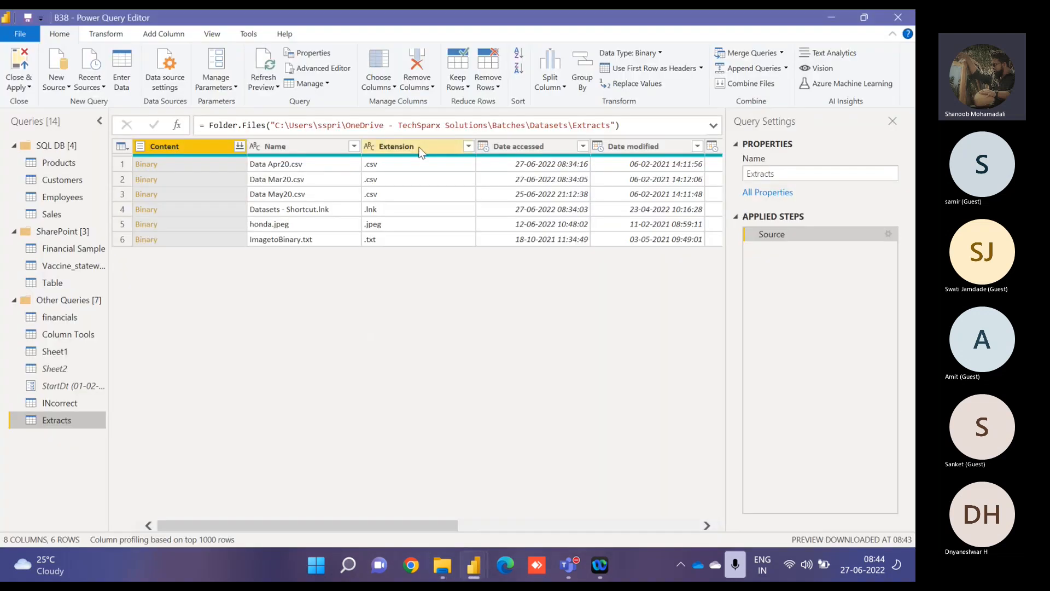
{"action": "left_click", "coordinate": [468, 146]}
{"action": "left_click", "coordinate": [266, 295]}
{"action": "left_click", "coordinate": [266, 309]}
{"action": "left_click", "coordinate": [395, 377]}
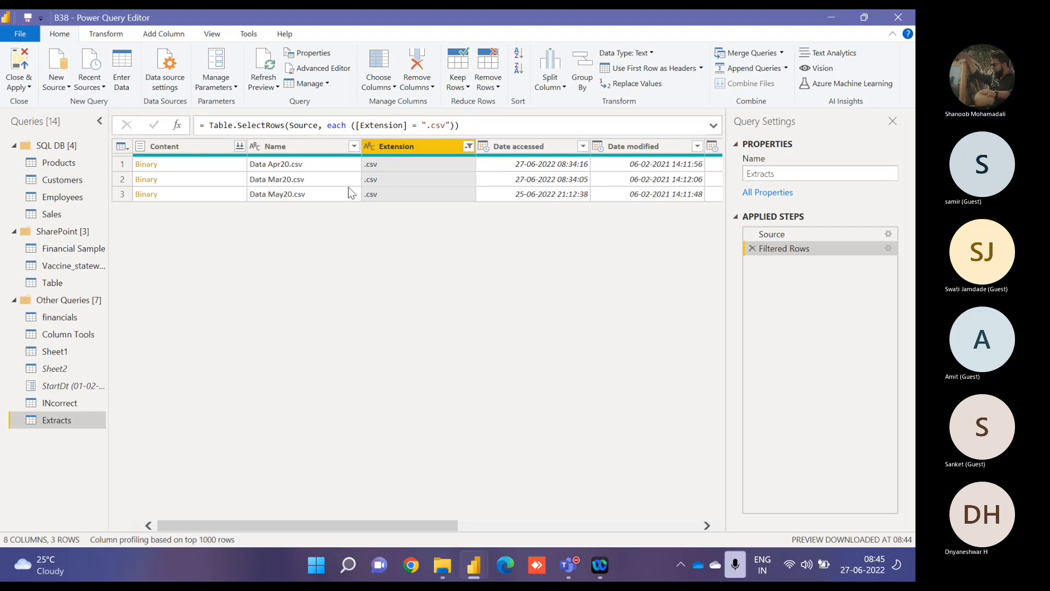
Step: Combine the files in the Content column, using the first file as sample, UTF-8 origin and comma delimiter
{"action": "left_click", "coordinate": [221, 146]}
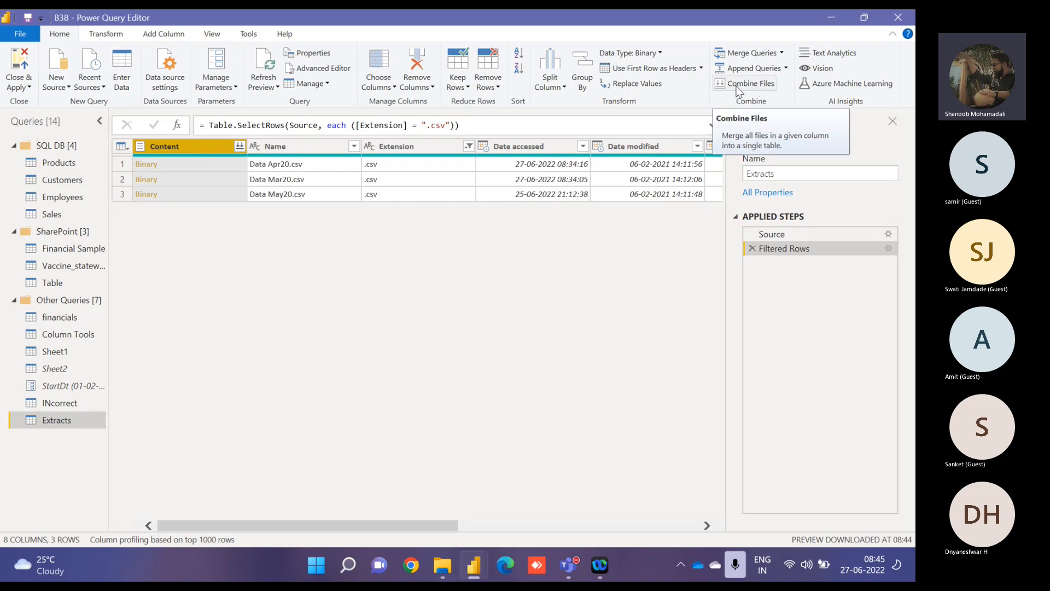
{"action": "left_click", "coordinate": [239, 146]}
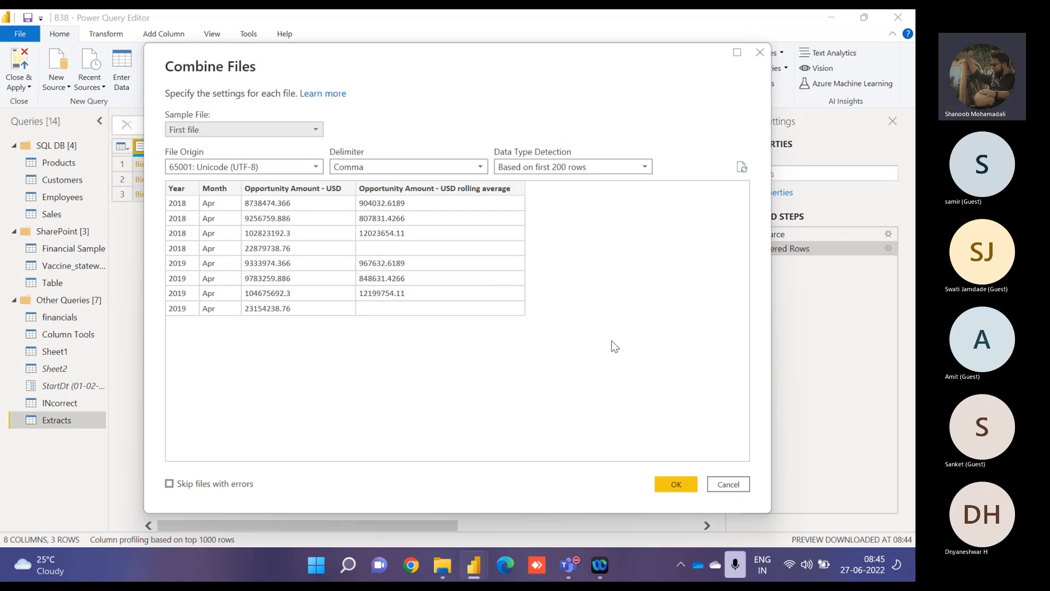
{"action": "left_click", "coordinate": [680, 491]}
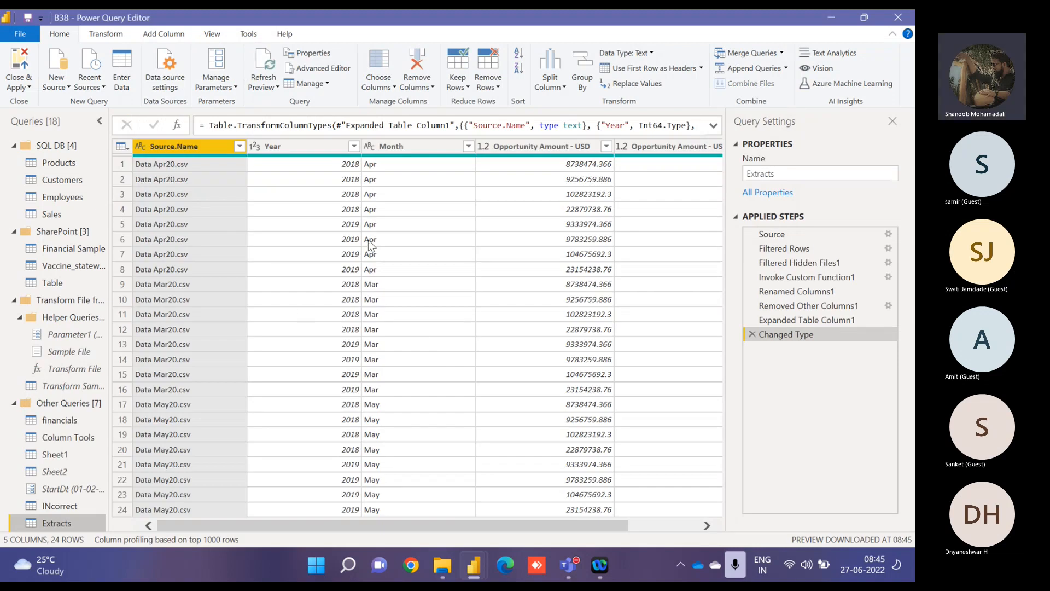
Step: Review the combined table's columns and check which source files are listed in the Source.Name filter, leaving the filter unchanged
{"action": "left_click", "coordinate": [309, 148]}
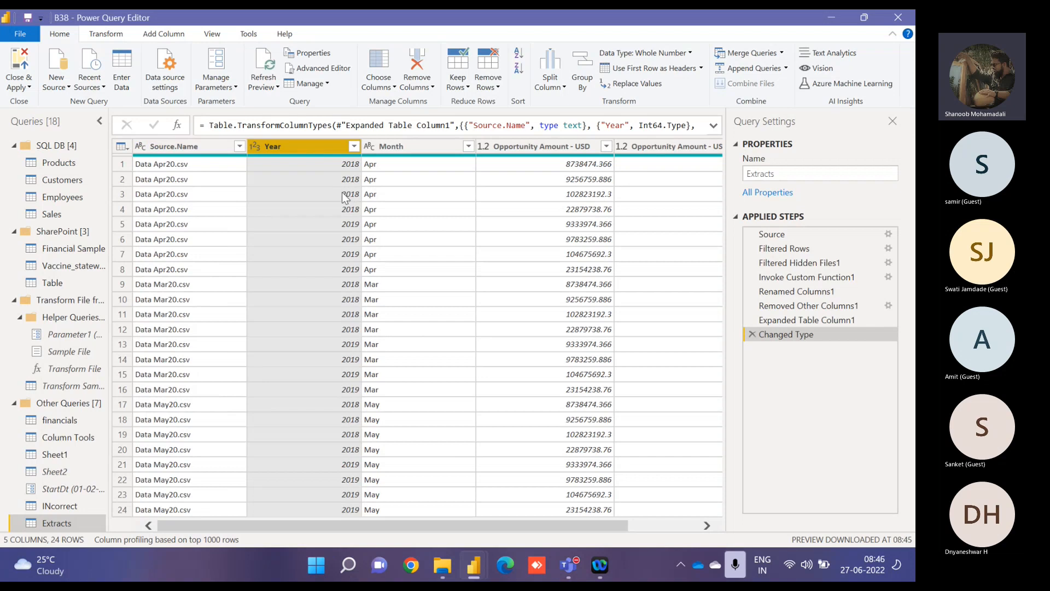
{"action": "left_click", "coordinate": [685, 523]}
{"action": "left_click_drag", "start_coordinate": [436, 526], "coordinate": [366, 526]}
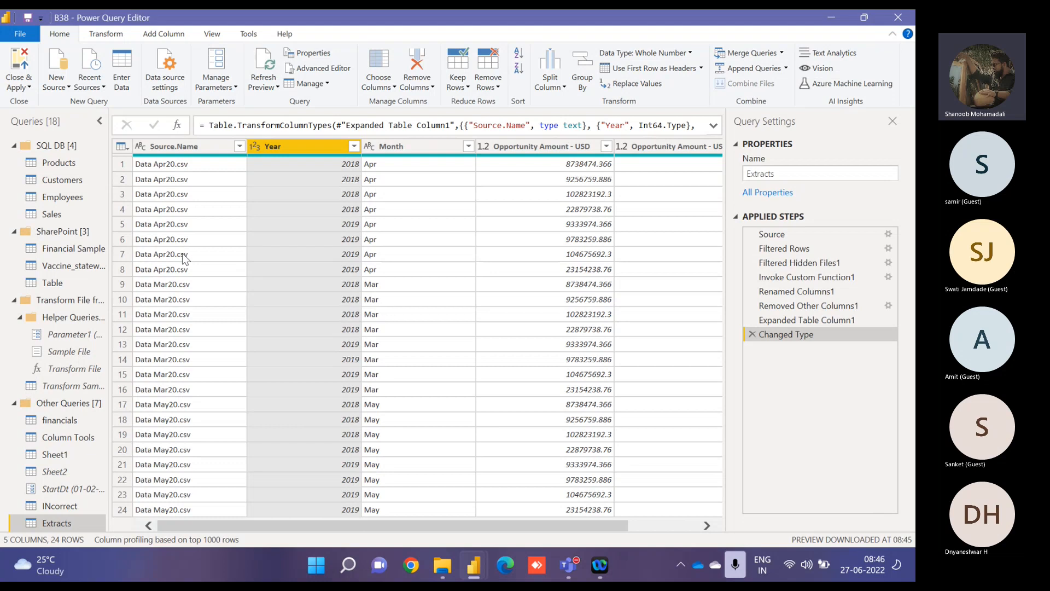
{"action": "left_click", "coordinate": [239, 146]}
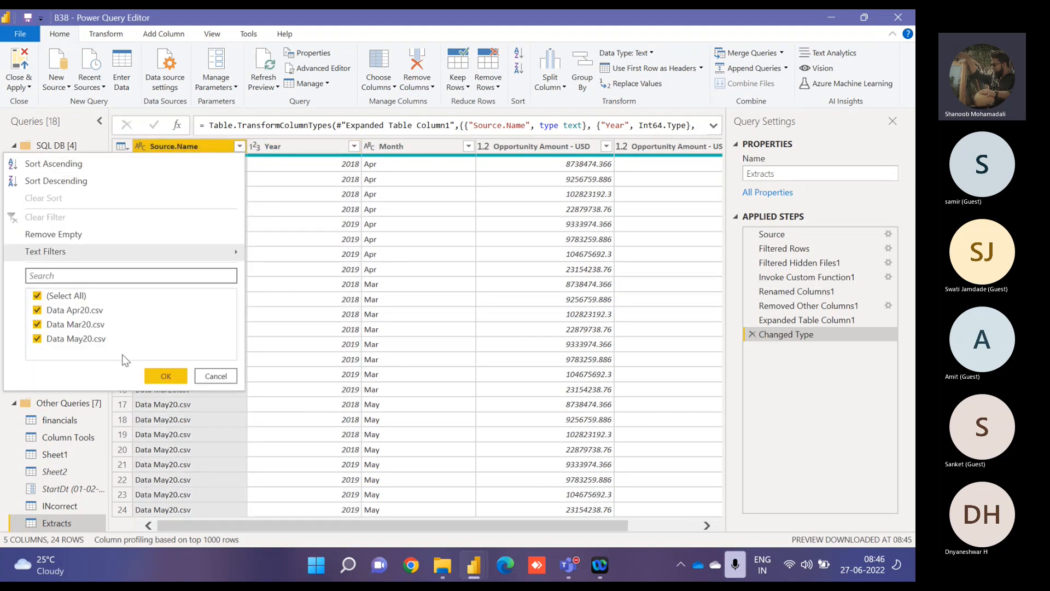
{"action": "left_click", "coordinate": [229, 376]}
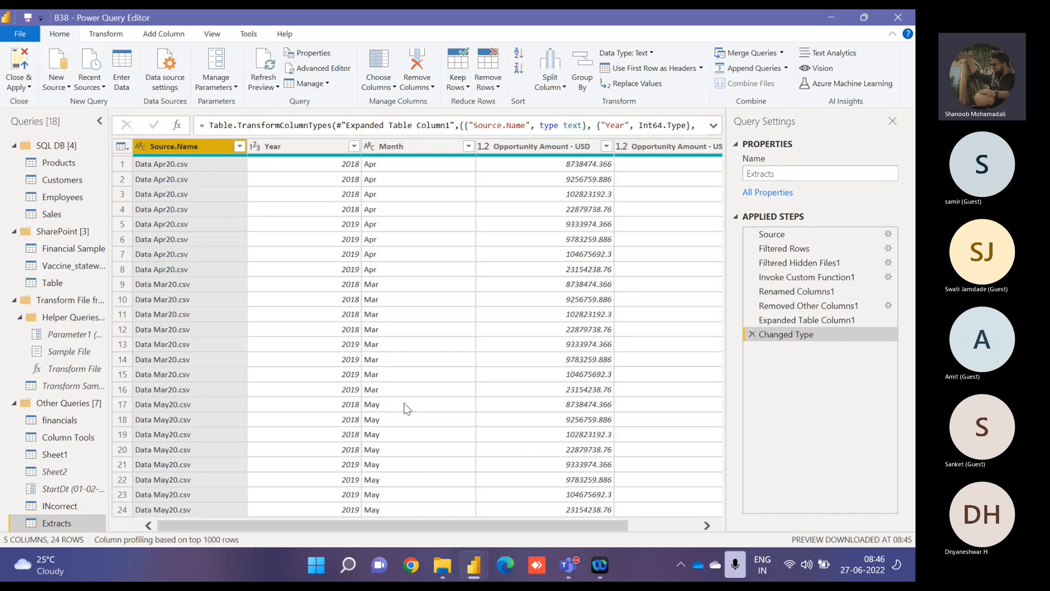
Step: Switch to File Explorer and move Data Jun20.csv from the Datasets folder into the Extracts folder
{"action": "left_click", "coordinate": [440, 572]}
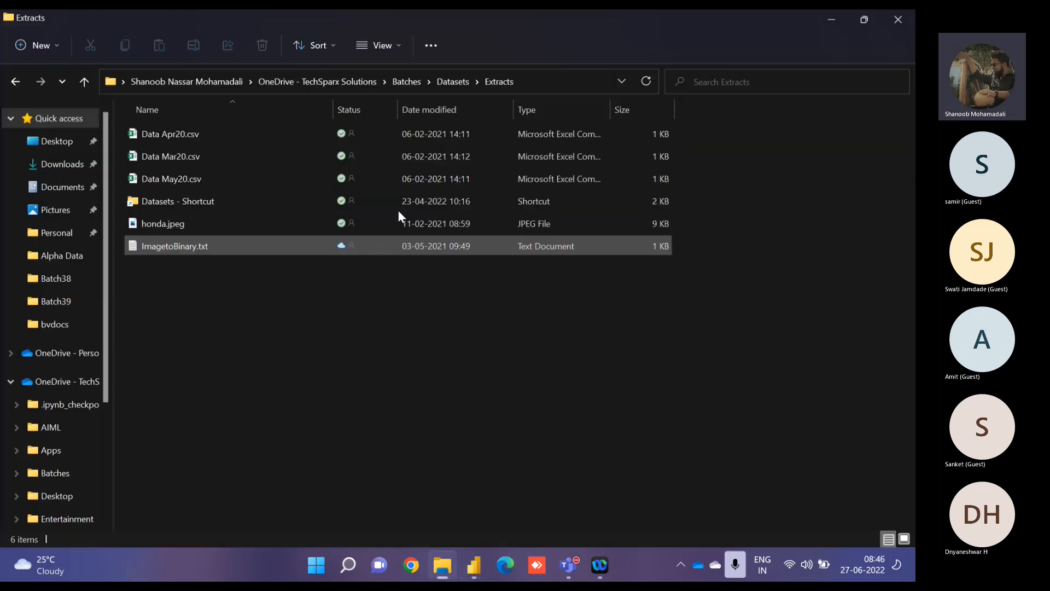
{"action": "left_click", "coordinate": [443, 83]}
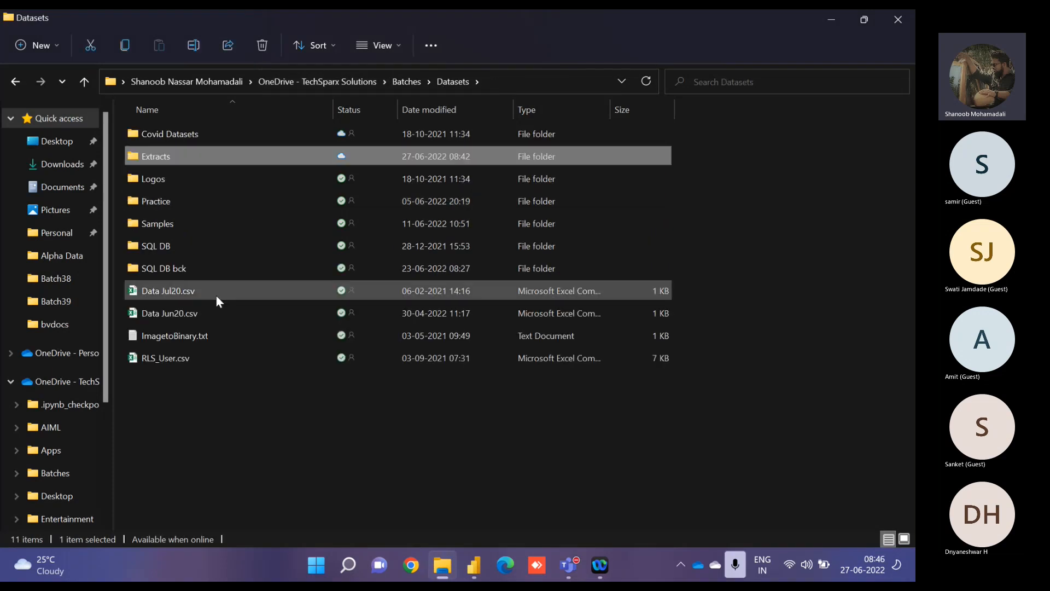
{"action": "right_click", "coordinate": [182, 315]}
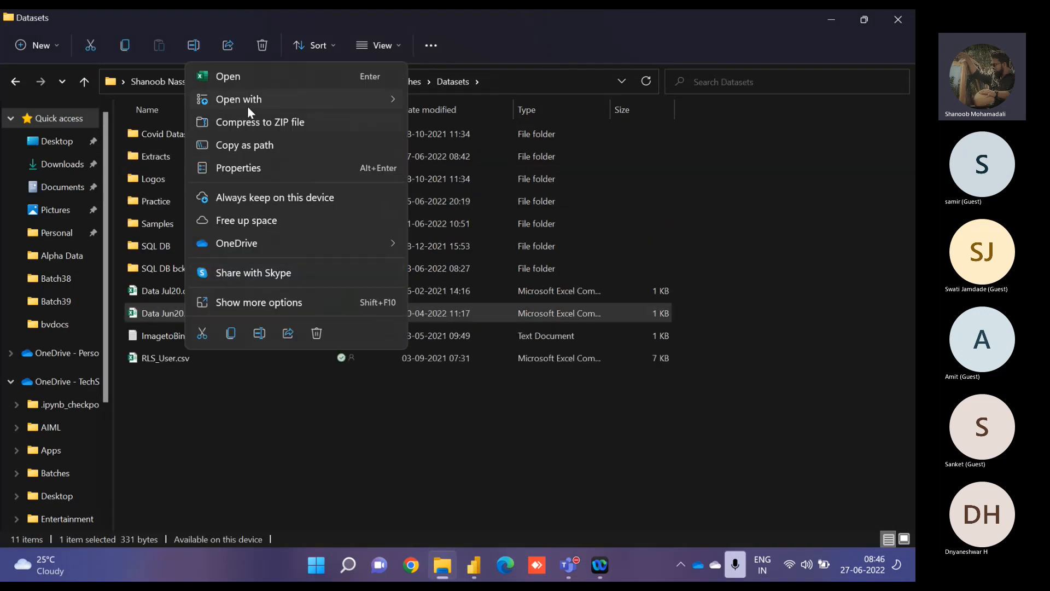
{"action": "left_click", "coordinate": [203, 331]}
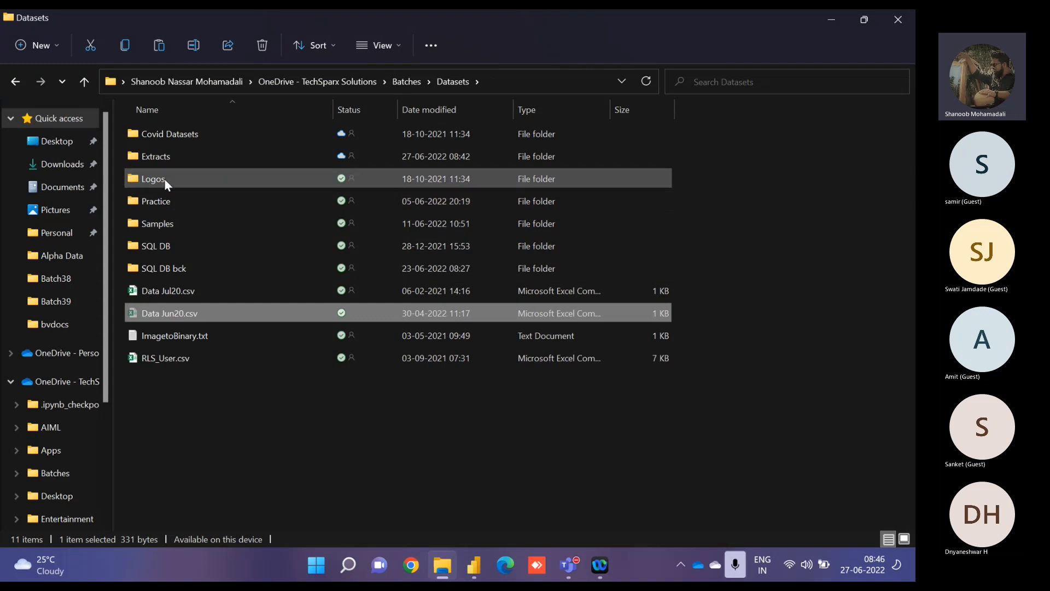
{"action": "double_click", "coordinate": [168, 155]}
{"action": "right_click", "coordinate": [229, 359]}
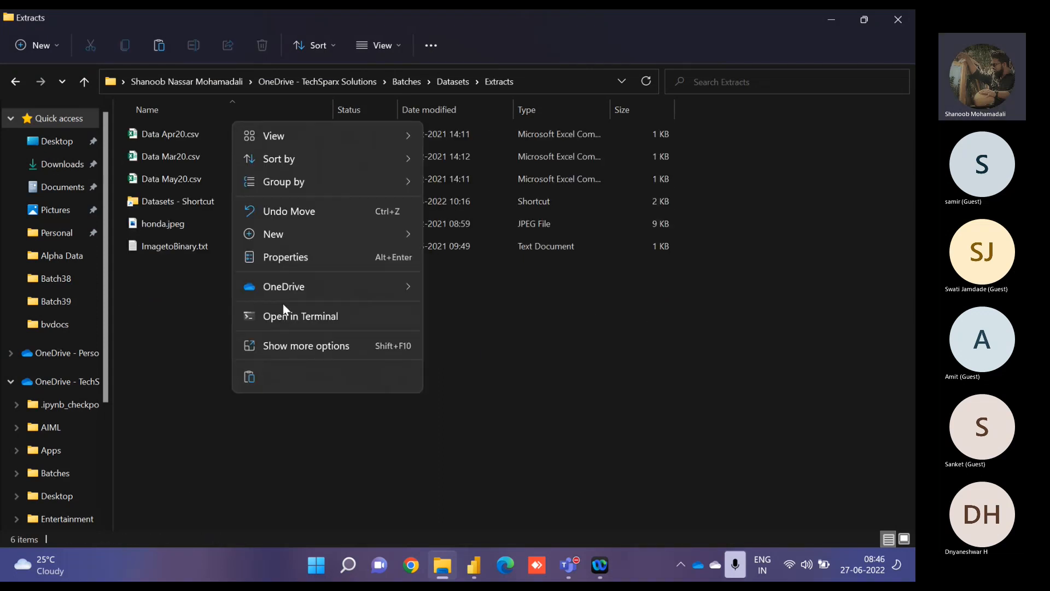
{"action": "left_click", "coordinate": [247, 378]}
{"action": "left_click", "coordinate": [161, 410]}
Step: Return to Power Query Editor, refresh the Extracts preview, and inspect the rows from Data Jun20.csv
{"action": "left_click", "coordinate": [474, 563]}
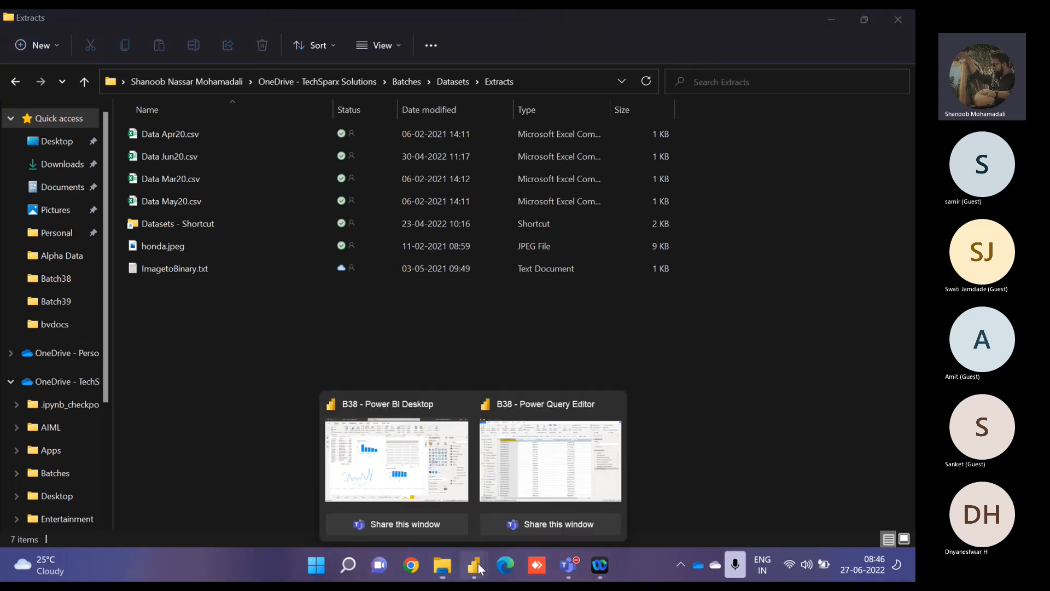
{"action": "left_click", "coordinate": [500, 483]}
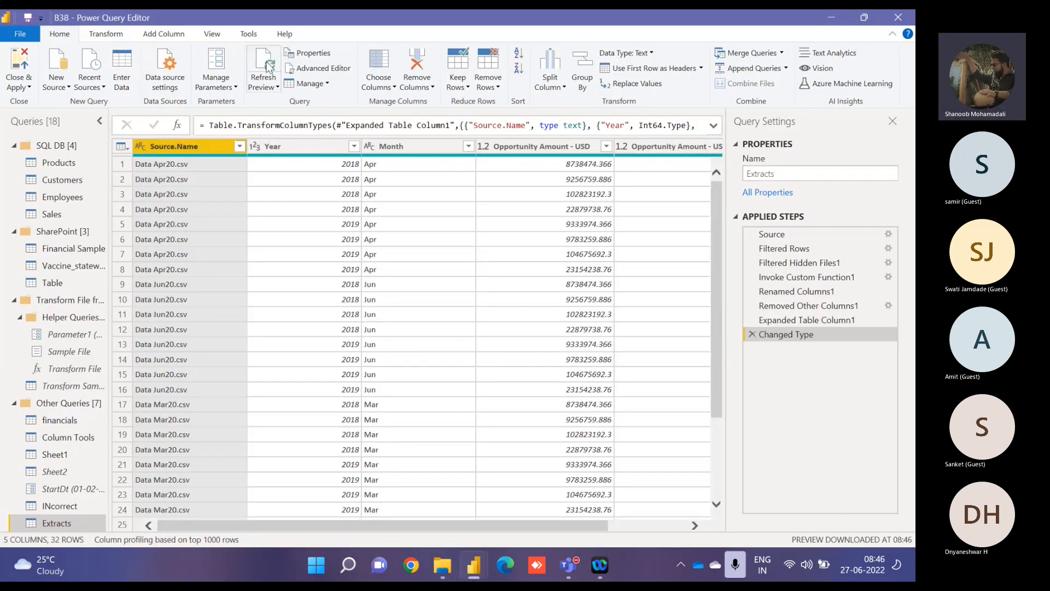
{"action": "left_click", "coordinate": [373, 288]}
{"action": "left_click", "coordinate": [153, 285]}
{"action": "left_click", "coordinate": [166, 331]}
{"action": "left_click", "coordinate": [168, 359]}
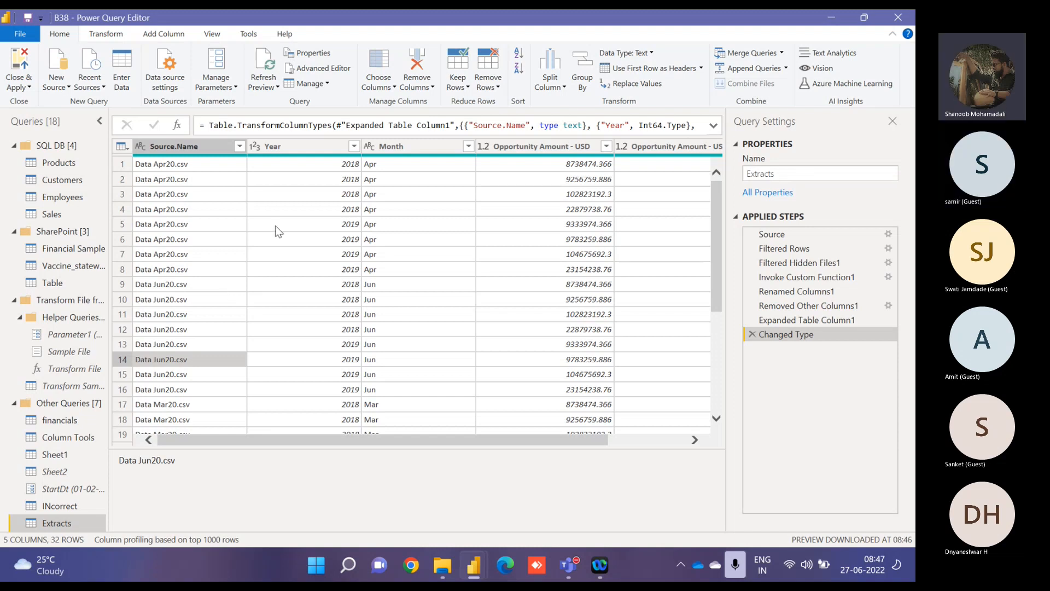
Step: Switch to File Explorer and move Data Jul20.csv from the Datasets folder into the Extracts folder
{"action": "left_click", "coordinate": [442, 565]}
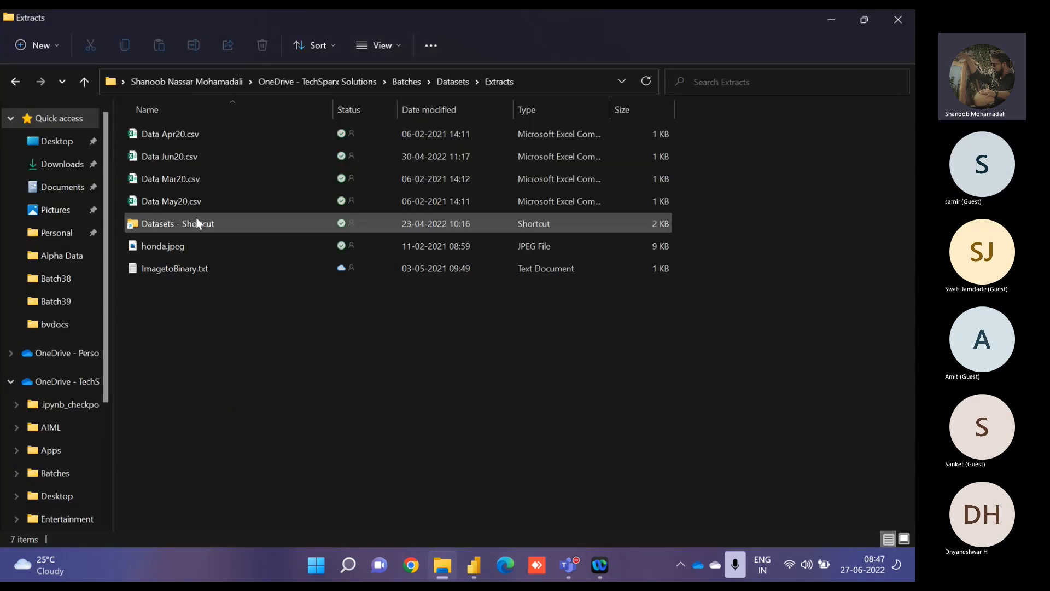
{"action": "left_click", "coordinate": [462, 80]}
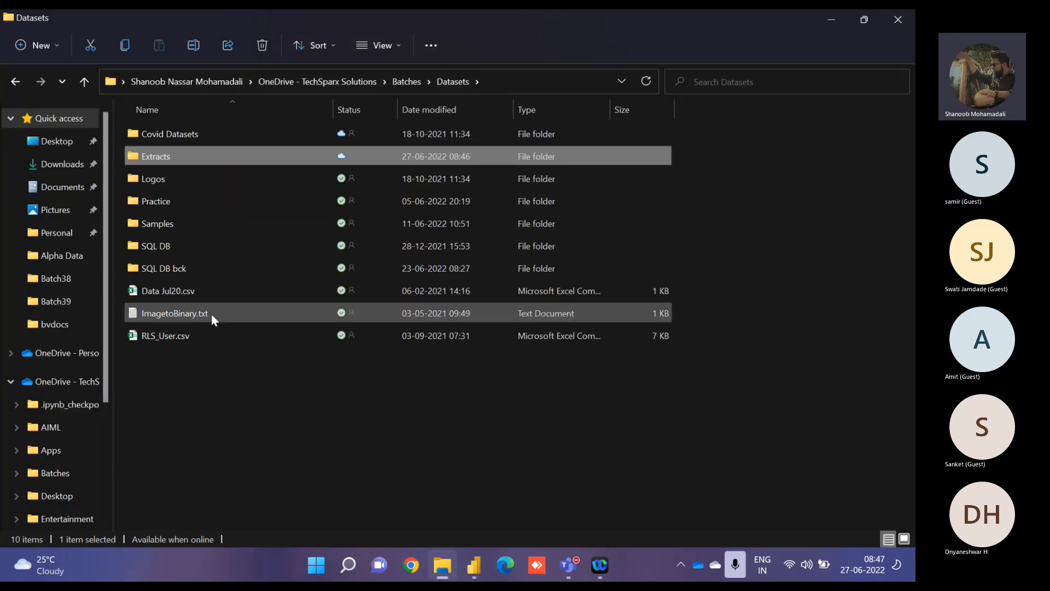
{"action": "right_click", "coordinate": [156, 291]}
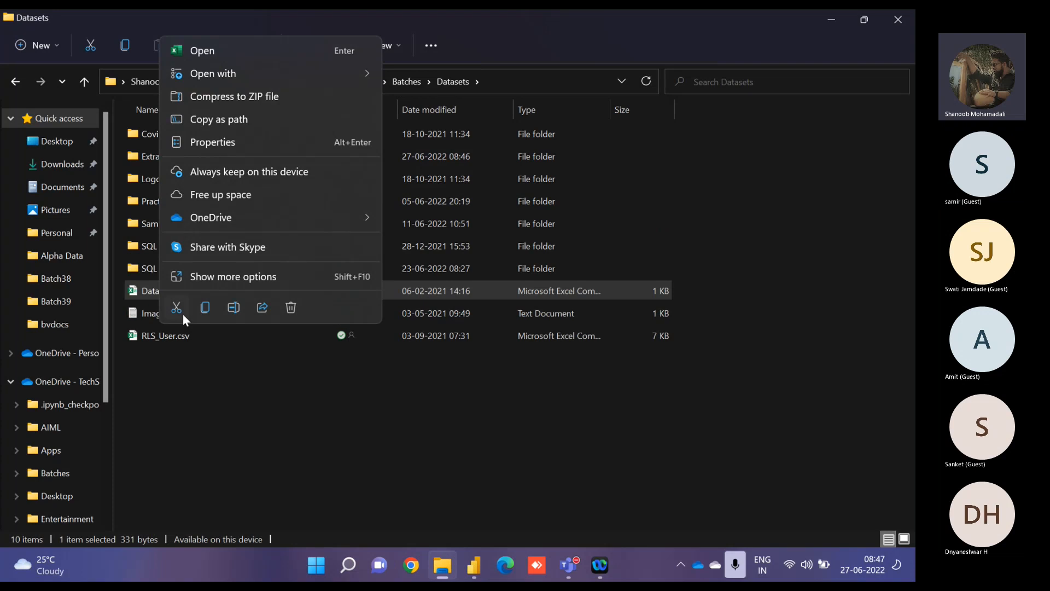
{"action": "left_click", "coordinate": [176, 307]}
{"action": "double_click", "coordinate": [160, 157]}
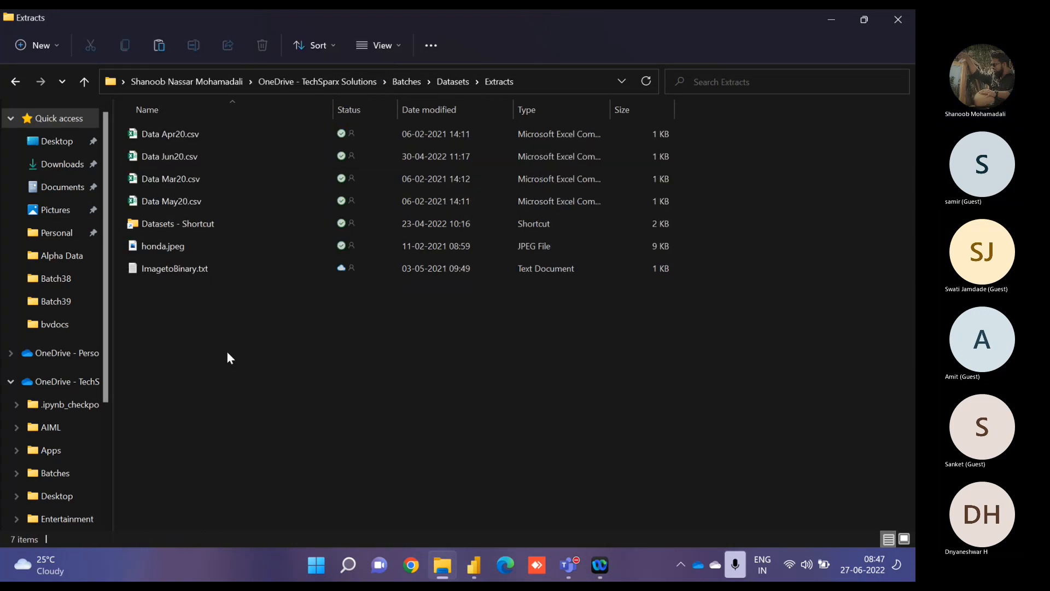
{"action": "right_click", "coordinate": [230, 386]}
{"action": "left_click", "coordinate": [248, 376]}
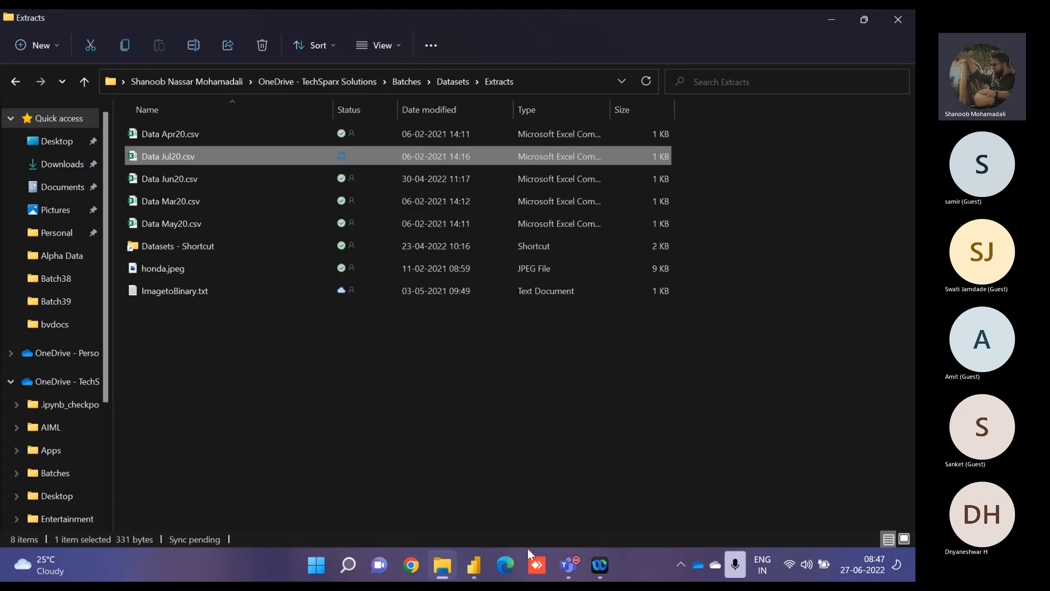
Step: Return to Power Query Editor, refresh the Extracts preview, and review the combined rows including Data Jul20.csv
{"action": "mouse_move", "coordinate": [473, 565]}
{"action": "left_click", "coordinate": [520, 475]}
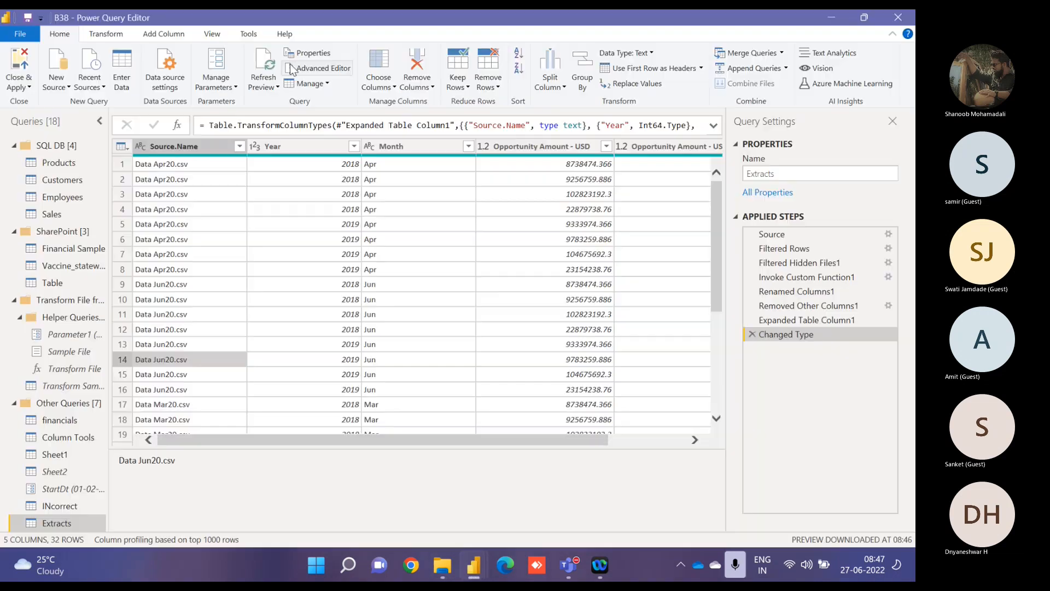
{"action": "left_click", "coordinate": [259, 61]}
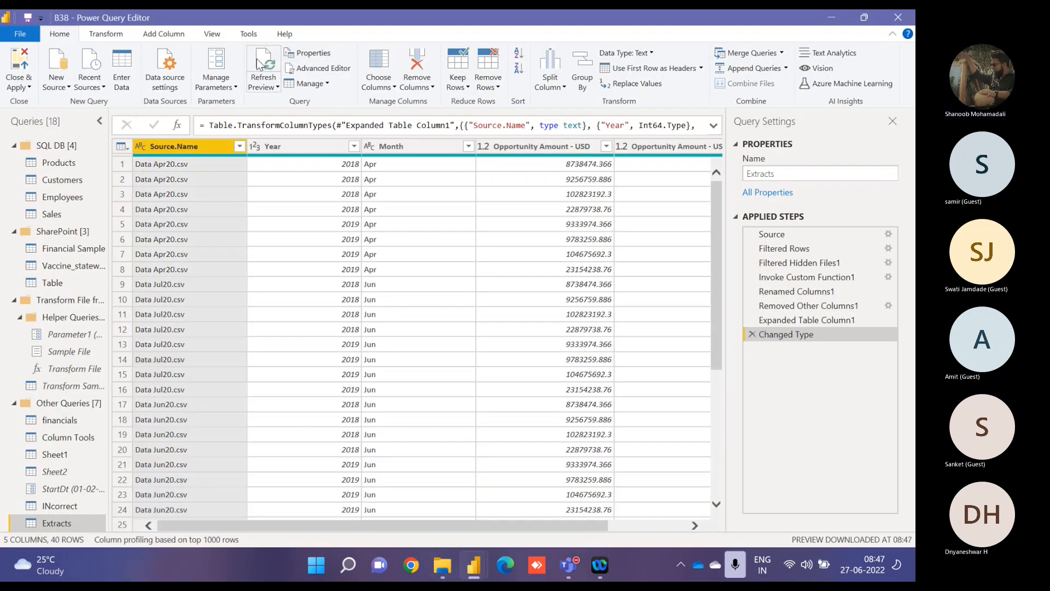
{"action": "scroll", "coordinate": [358, 321], "scroll_direction": "down", "scroll_amount": 3}
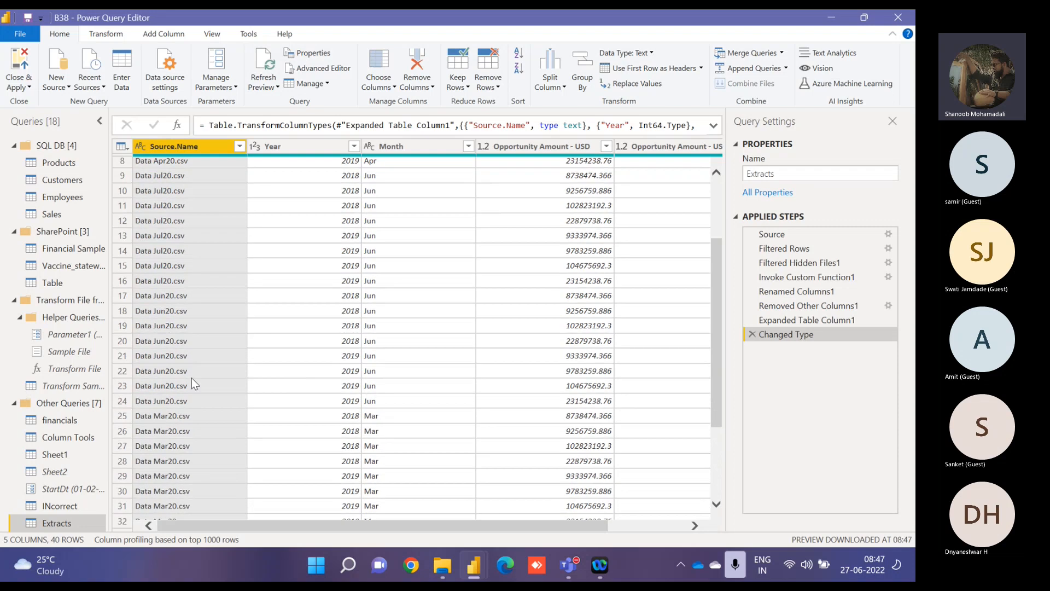
Step: Check which source files are listed in the Source.Name filter of Extracts, leaving the filter unchanged
{"action": "left_click", "coordinate": [175, 220]}
{"action": "left_click", "coordinate": [239, 146]}
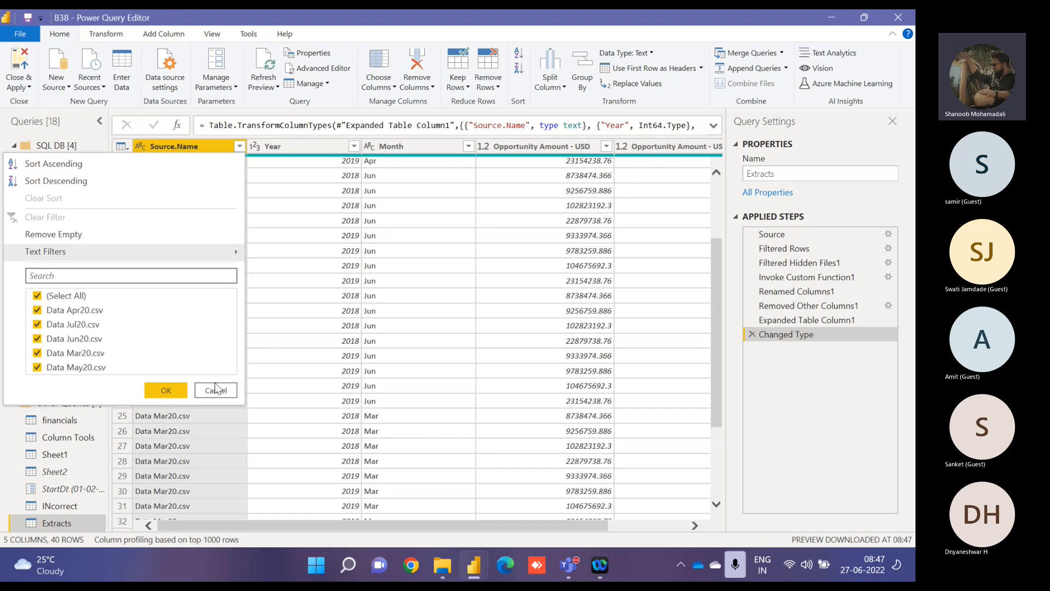
{"action": "left_click", "coordinate": [216, 391]}
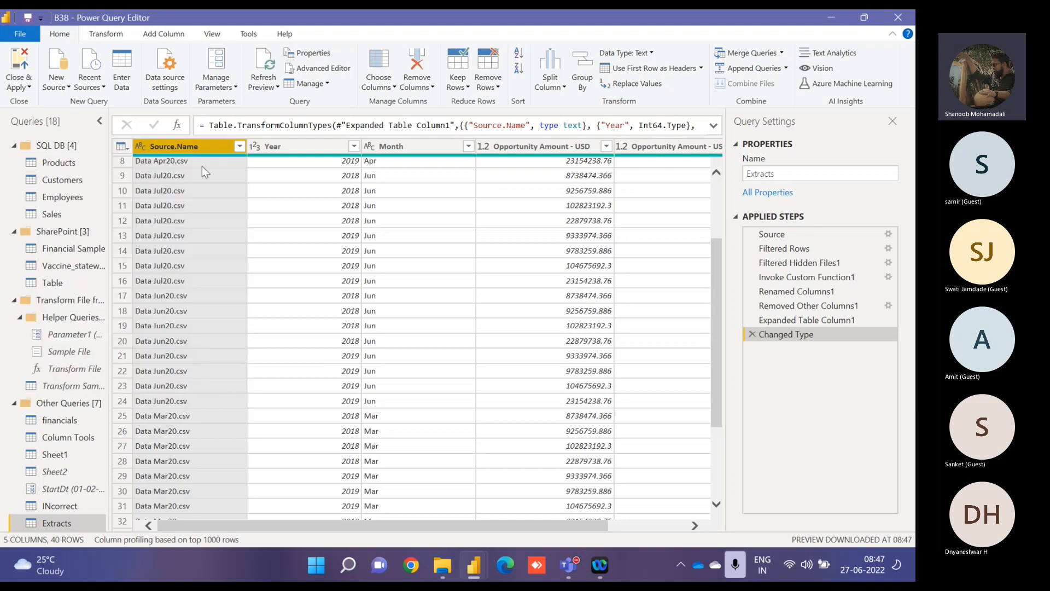
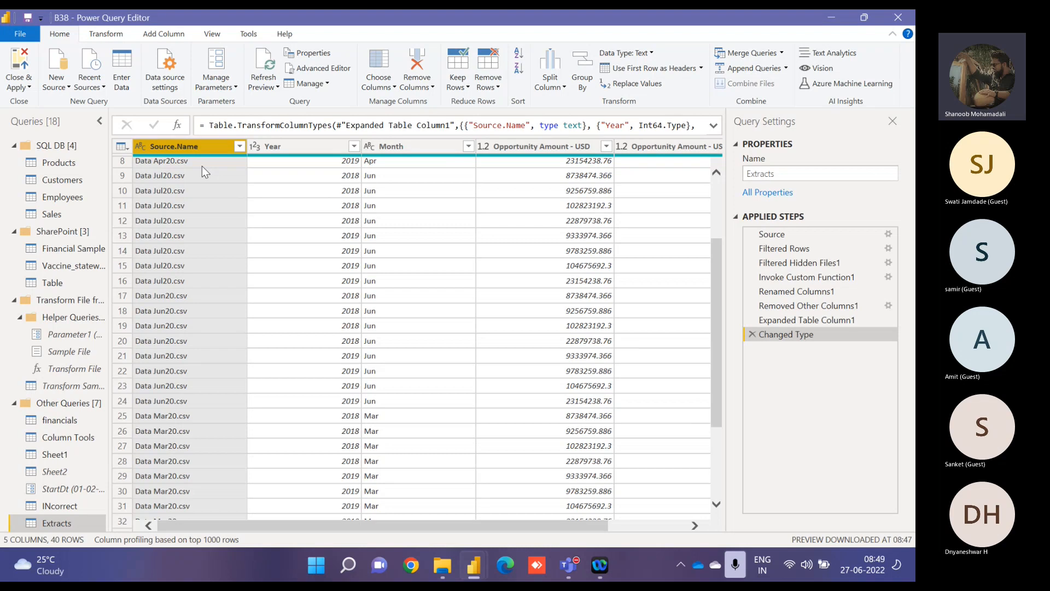
Step: Launch Excel and create a blank workbook
{"action": "key", "text": "super+r"}
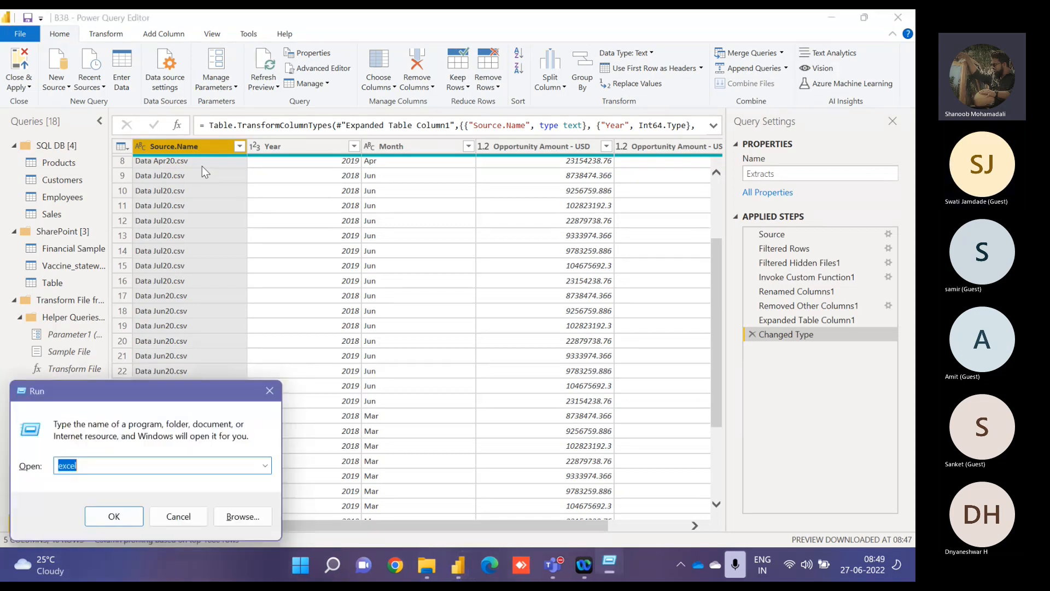
{"action": "key", "text": "Return"}
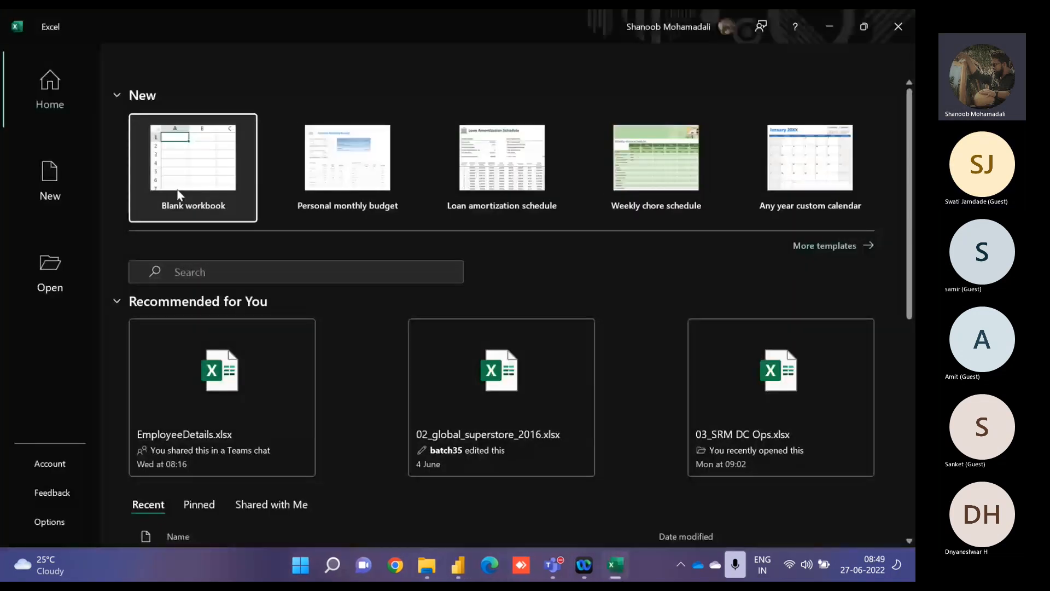
{"action": "left_click", "coordinate": [180, 195]}
Step: Enter the heading "merge query" in cell D3 of the blank sheet
{"action": "left_click", "coordinate": [159, 242]}
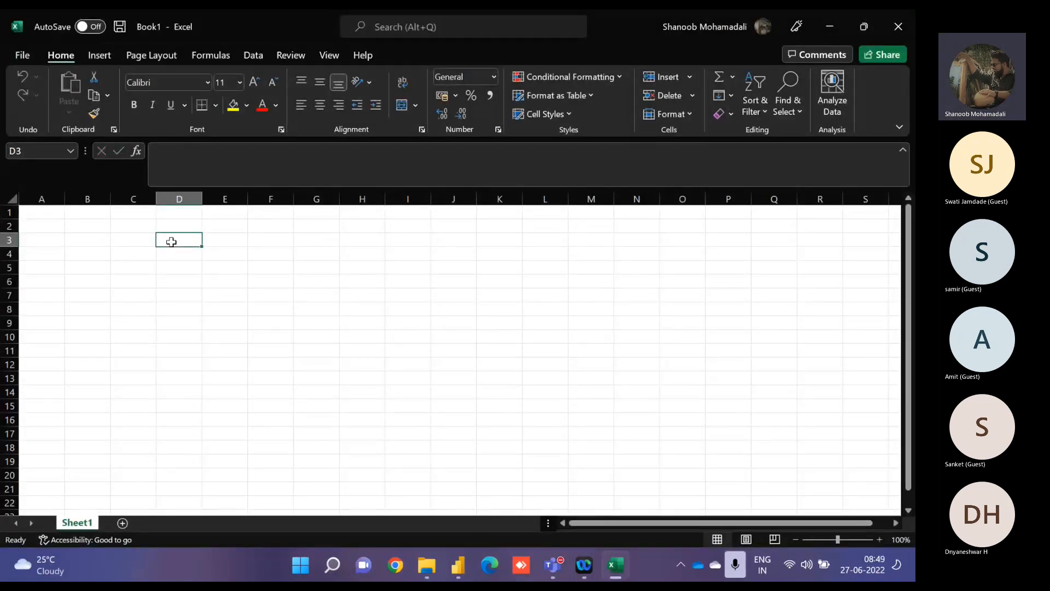
{"action": "type", "text": "merge query"}
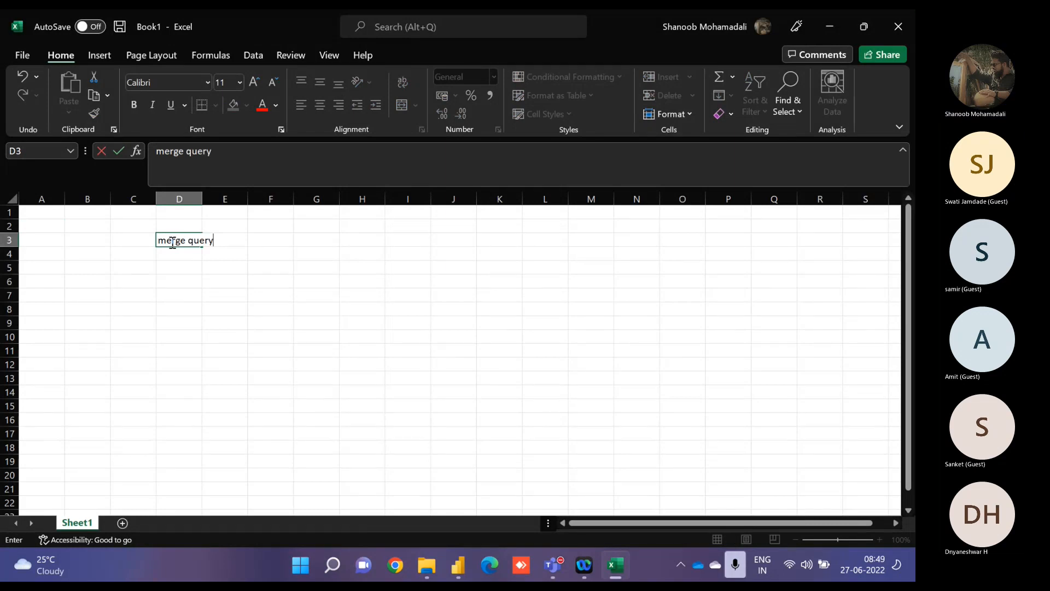
{"action": "key", "text": "Return"}
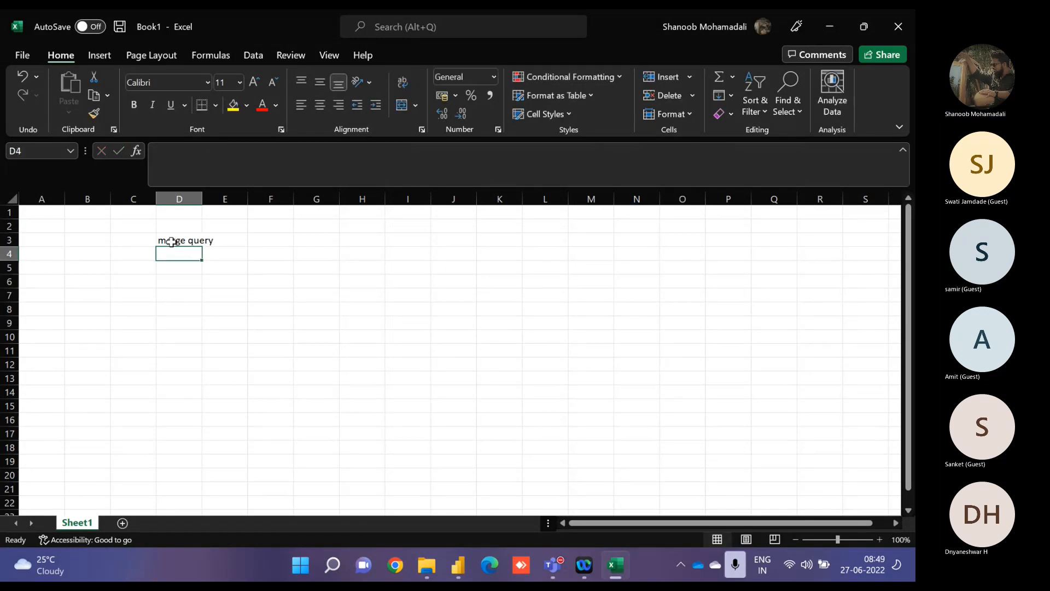
Step: Hide the gridlines on the worksheet
{"action": "key", "text": "Down"}
{"action": "key", "text": "Down"}
{"action": "key", "text": "Left"}
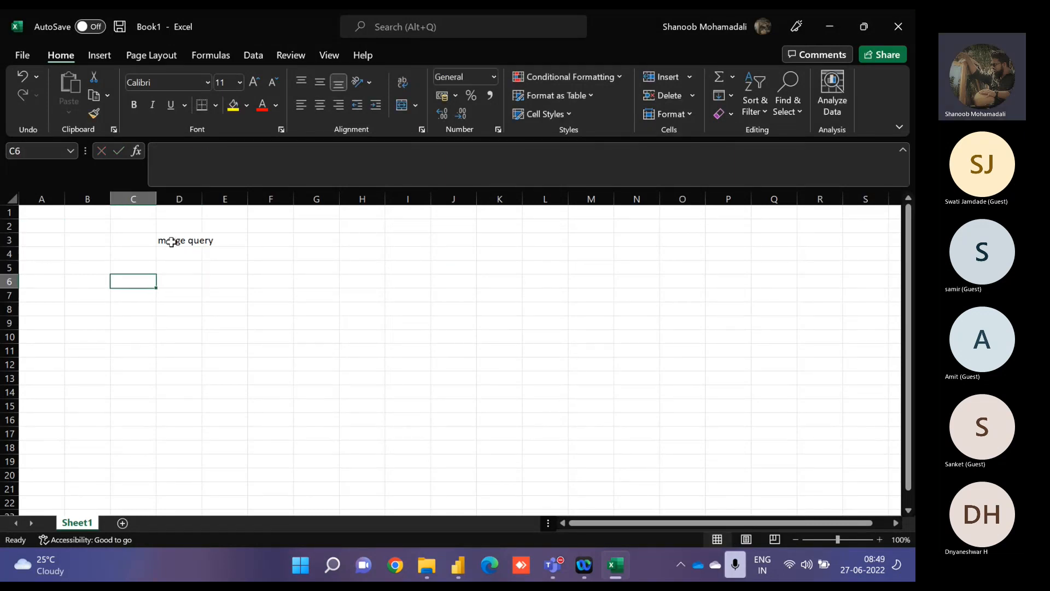
{"action": "key", "text": "alt+w"}
{"action": "type", "text": "vg"}
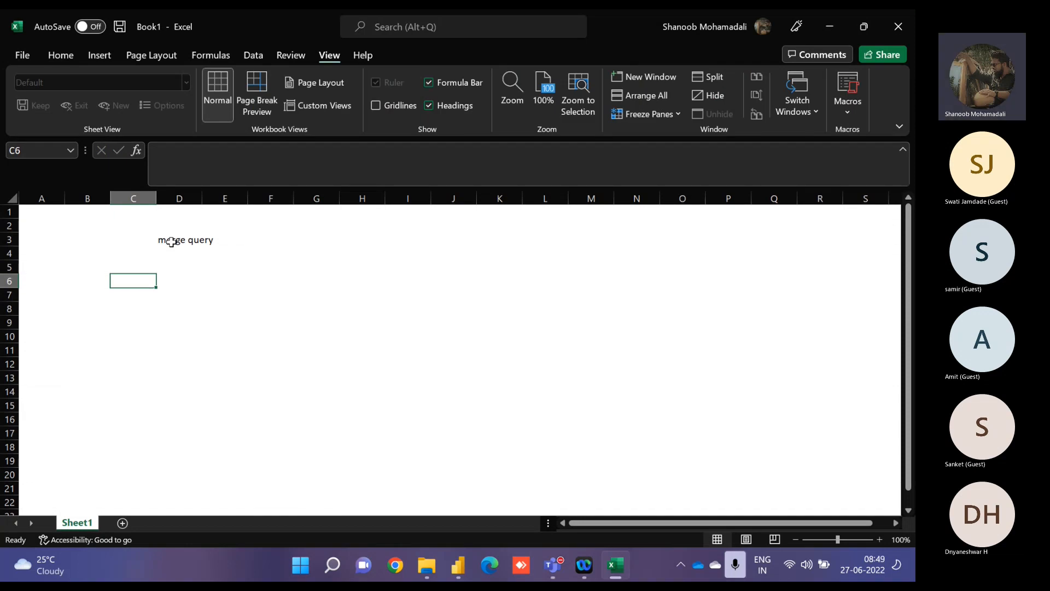
Step: Label the two example tables by entering "table a" in C6 and "table b" in F6
{"action": "type", "text": "tabl"}
{"action": "key", "text": "Right"}
{"action": "key", "text": "Right"}
{"action": "key", "text": "Right"}
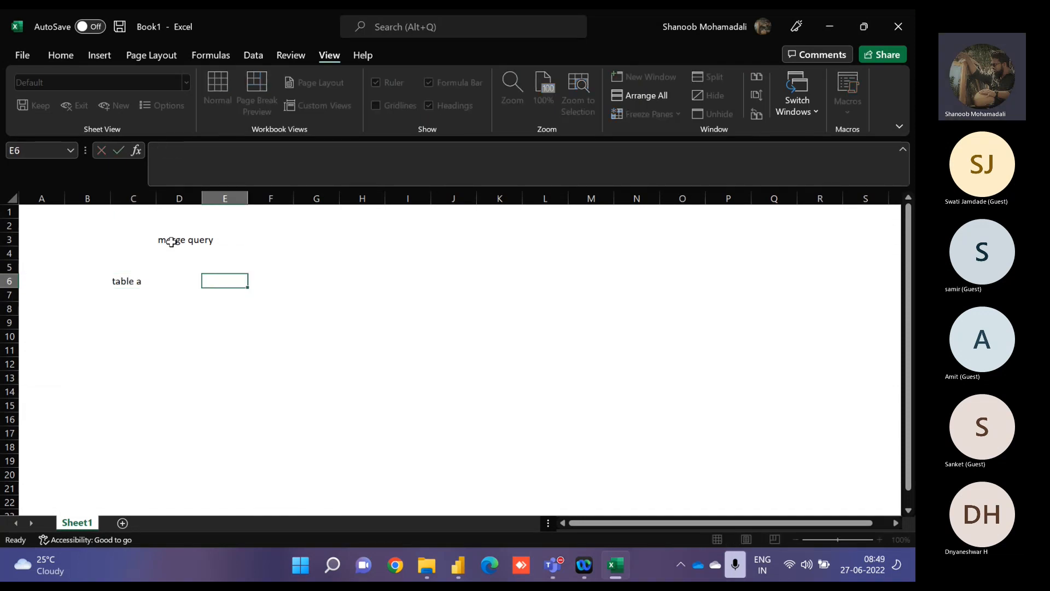
{"action": "type", "text": "table"}
{"action": "key", "text": "Return"}
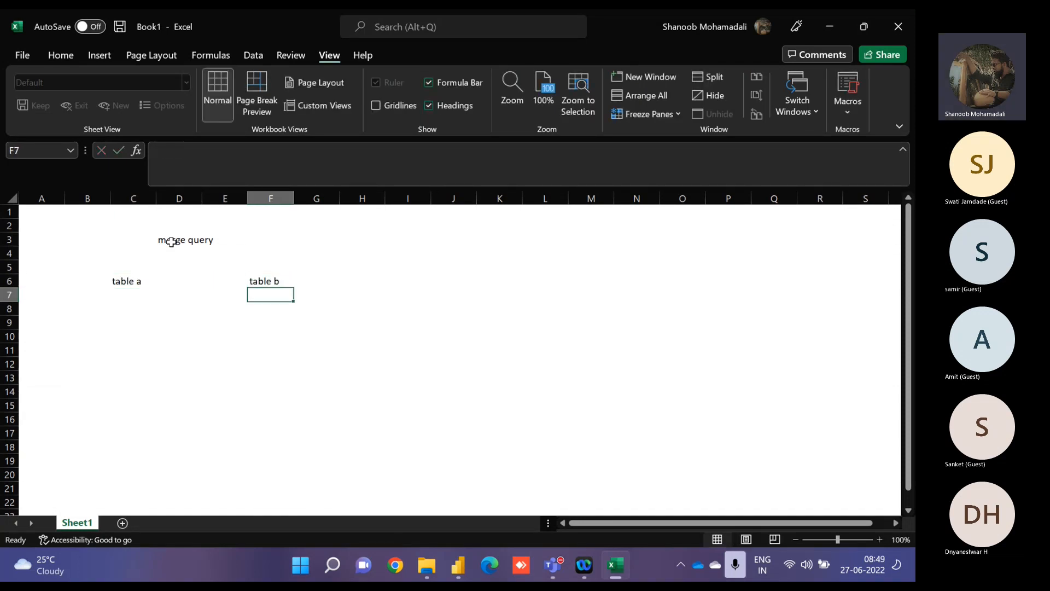
Step: Enter the shared column heading "a" in B8 for table a and in F8 for table b
{"action": "key", "text": "Left"}
{"action": "key", "text": "Left"}
{"action": "key", "text": "Left"}
{"action": "key", "text": "Left"}
{"action": "key", "text": "Down"}
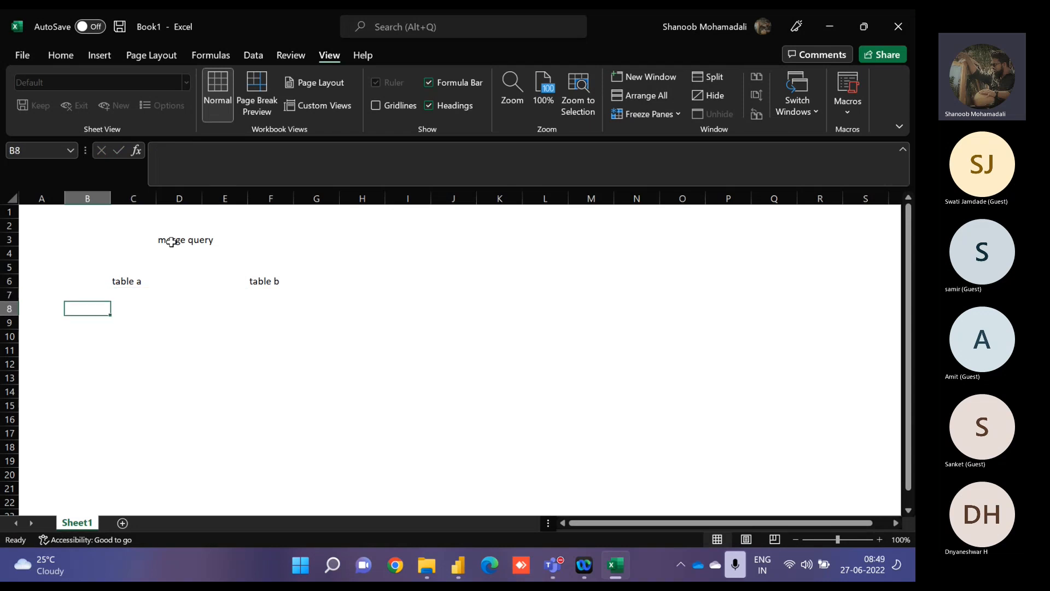
{"action": "type", "text": "a"}
{"action": "key", "text": "Right"}
{"action": "key", "text": "Right"}
{"action": "key", "text": "Right"}
{"action": "key", "text": "Right"}
{"action": "type", "text": "a"}
Step: Fill column a of table a with the values 1, 2, 3 and 4 in B9:B12
{"action": "key", "text": "Left"}
{"action": "key", "text": "Down"}
{"action": "key", "text": "Down"}
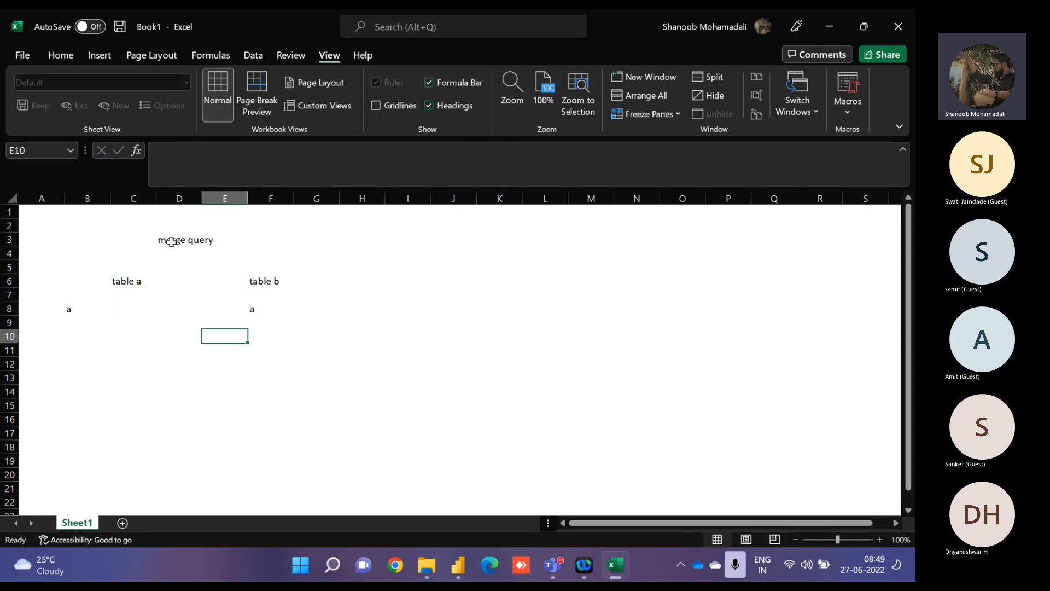
{"action": "key", "text": "Left"}
{"action": "key", "text": "Left"}
{"action": "key", "text": "Left"}
{"action": "key", "text": "Left"}
{"action": "key", "text": "Up"}
{"action": "key", "text": "Right"}
{"action": "type", "text": "1"}
{"action": "key", "text": "Return"}
{"action": "type", "text": "2"}
{"action": "key", "text": "Return"}
{"action": "type", "text": "3"}
{"action": "key", "text": "Return"}
{"action": "type", "text": "4"}
Step: Fill column a of table b with the values 1, 2, 2, 2, 3, 4, 4 and 1 in F9:F16
{"action": "key", "text": "Right"}
{"action": "key", "text": "Right"}
{"action": "key", "text": "Right"}
{"action": "key", "text": "Right"}
{"action": "key", "text": "Up"}
{"action": "key", "text": "Up"}
{"action": "key", "text": "Up"}
{"action": "type", "text": "1"}
{"action": "key", "text": "Return"}
{"action": "type", "text": "2"}
{"action": "key", "text": "Return"}
{"action": "type", "text": "2"}
{"action": "key", "text": "Return"}
{"action": "type", "text": "2"}
{"action": "key", "text": "Return"}
{"action": "type", "text": "3"}
{"action": "key", "text": "Return"}
{"action": "type", "text": "4"}
{"action": "key", "text": "Return"}
{"action": "type", "text": "4"}
{"action": "key", "text": "Return"}
{"action": "type", "text": "1"}
{"action": "key", "text": "Return"}
{"action": "key", "text": "Up"}
{"action": "key", "text": "Up"}
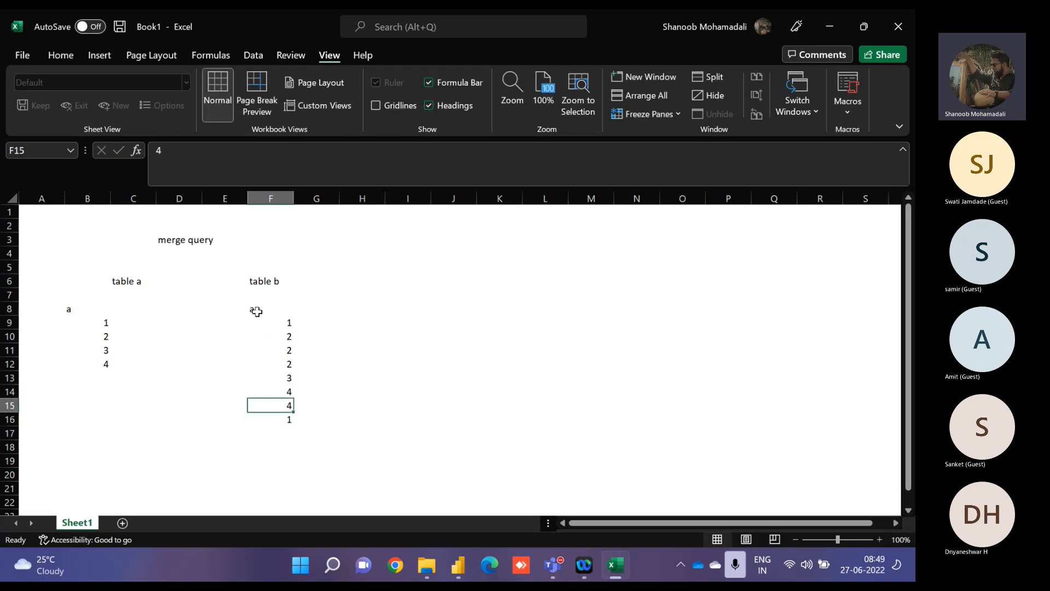
Step: Add the column headings b and c to table a in C8:D8, and d, e and f to table b in G8:I8
{"action": "left_click", "coordinate": [141, 310]}
{"action": "type", "text": "b"}
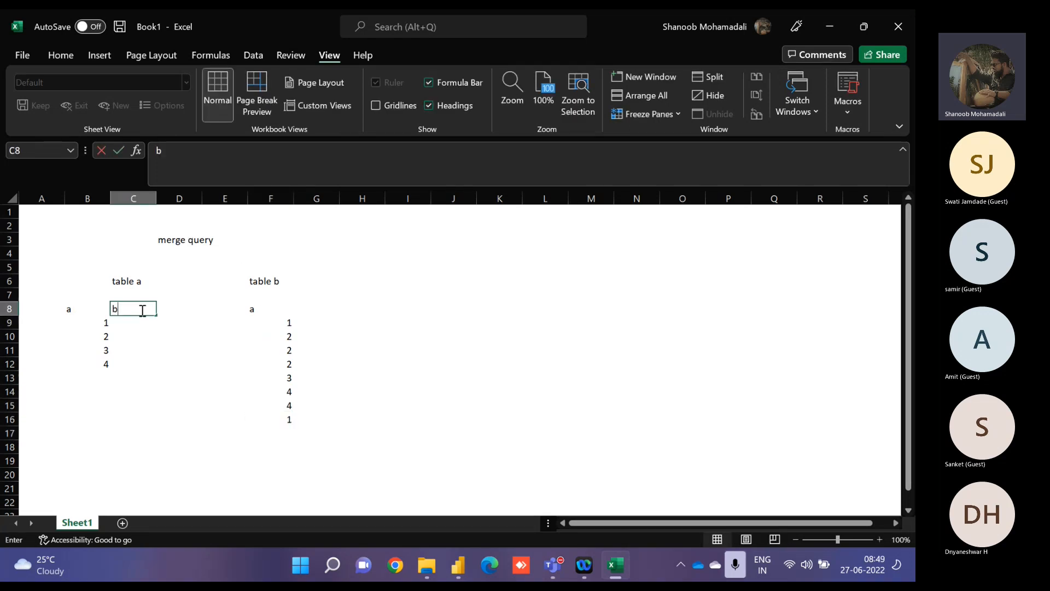
{"action": "key", "text": "Tab"}
{"action": "type", "text": "c"}
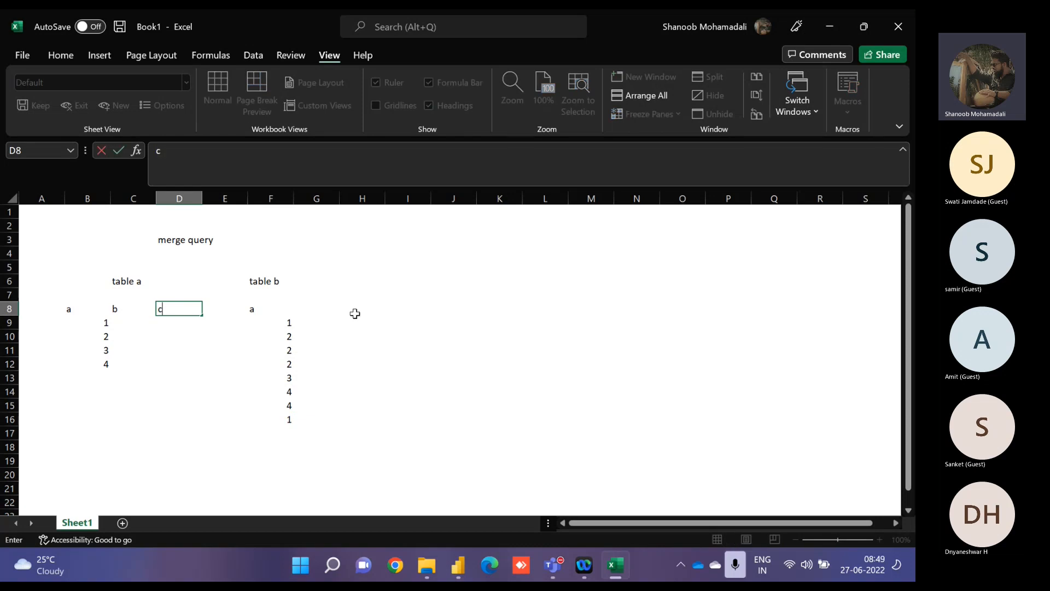
{"action": "left_click", "coordinate": [333, 310]}
{"action": "type", "text": "d"}
{"action": "key", "text": "Tab"}
{"action": "type", "text": "e"}
{"action": "key", "text": "Tab"}
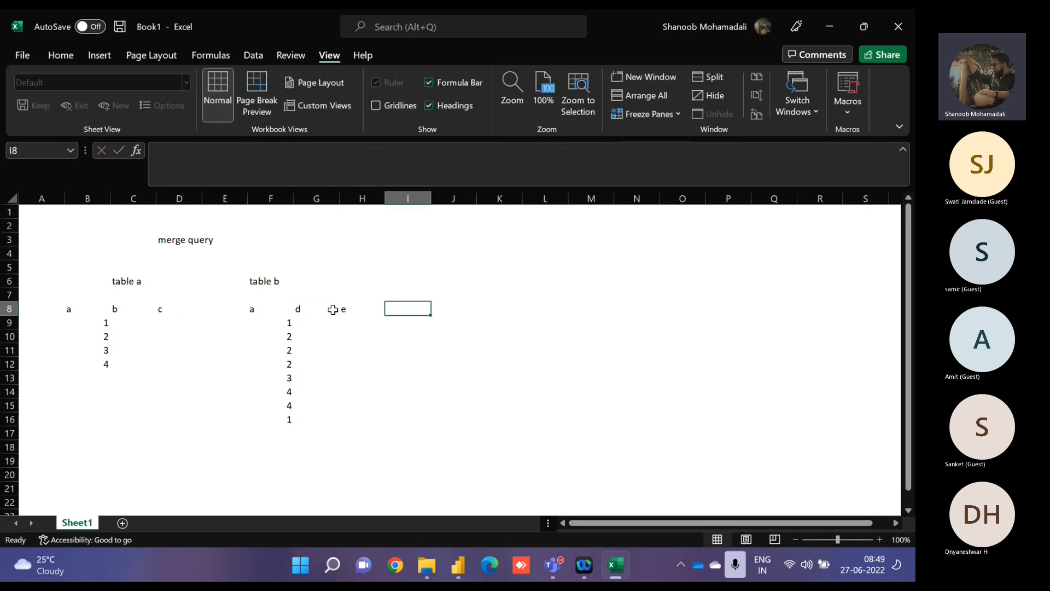
{"action": "type", "text": "f"}
{"action": "key", "text": "Tab"}
Step: Extend table b with table a's column headings b and c in J8:K8 to illustrate the merge result
{"action": "left_click_drag", "start_coordinate": [257, 307], "coordinate": [287, 421]}
{"action": "left_click_drag", "start_coordinate": [87, 311], "coordinate": [87, 364]}
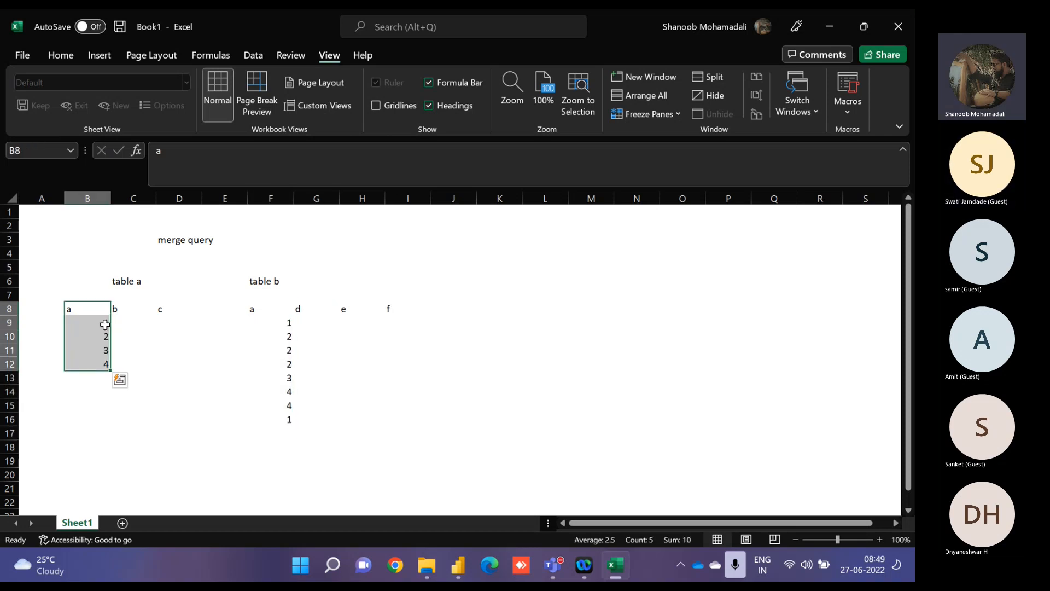
{"action": "left_click", "coordinate": [124, 311]}
{"action": "left_click", "coordinate": [176, 310], "text": "ctrl"}
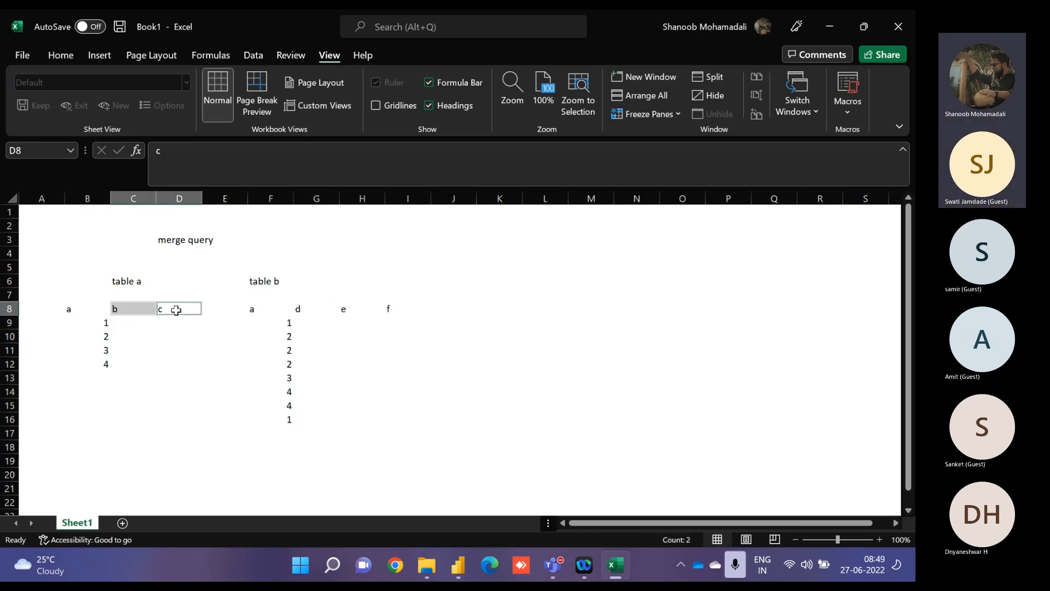
{"action": "left_click", "coordinate": [425, 310]}
{"action": "left_click", "coordinate": [441, 310]}
{"action": "type", "text": "b"}
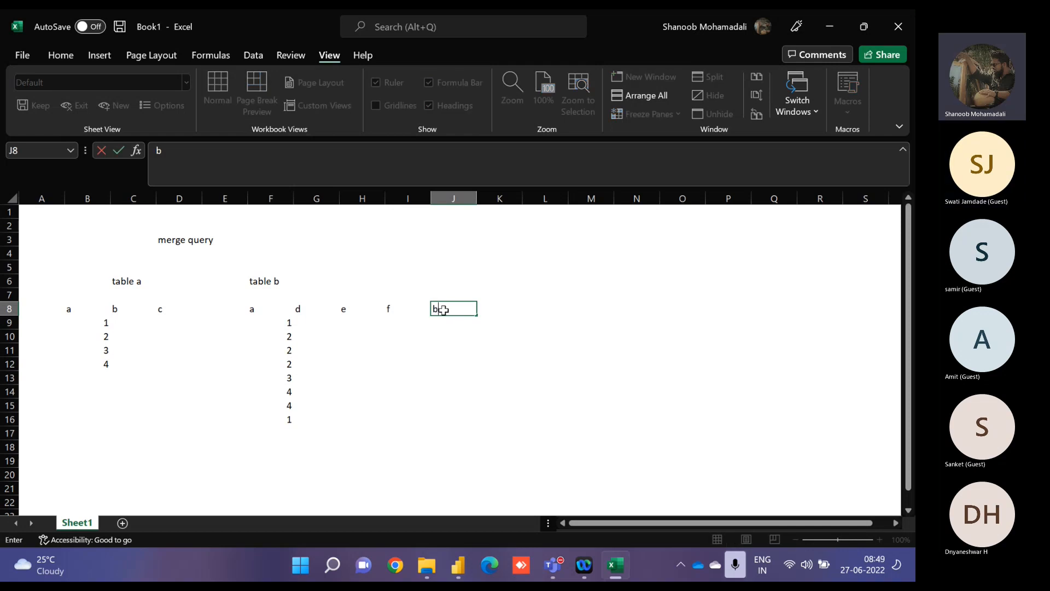
{"action": "key", "text": "Right"}
{"action": "type", "text": "c"}
{"action": "key", "text": "Return"}
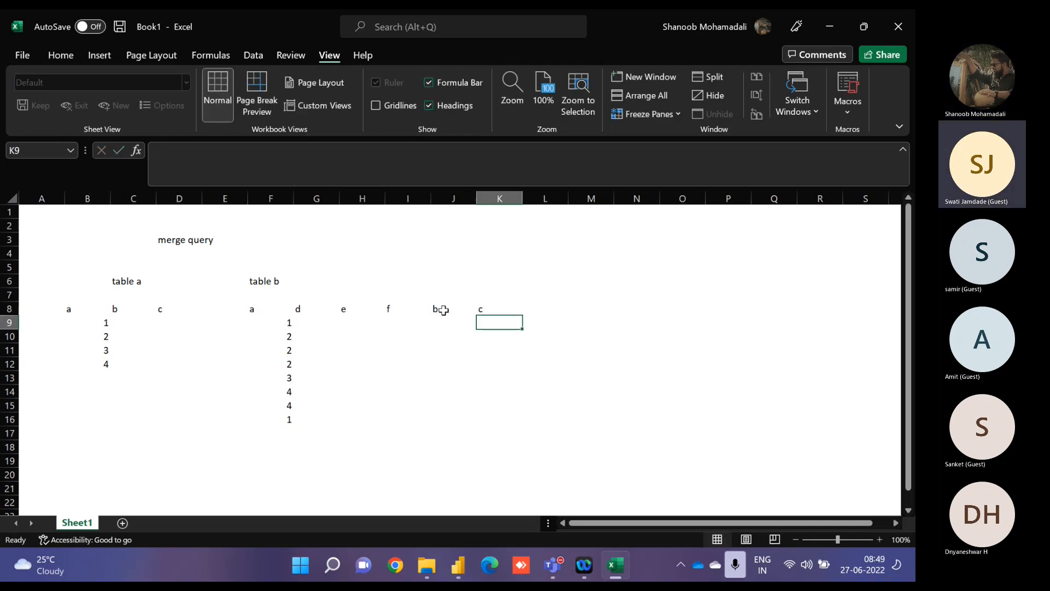
{"action": "left_click", "coordinate": [131, 309]}
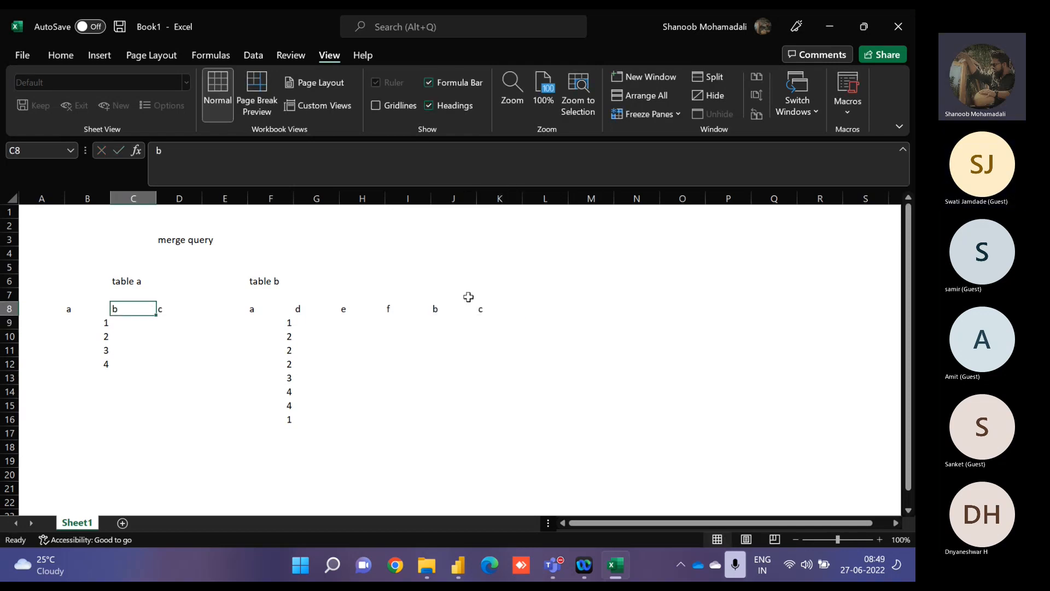
Step: Enter the heading "append query" in cell C20, correcting its spacing
{"action": "left_click", "coordinate": [186, 454]}
{"action": "left_click", "coordinate": [143, 473]}
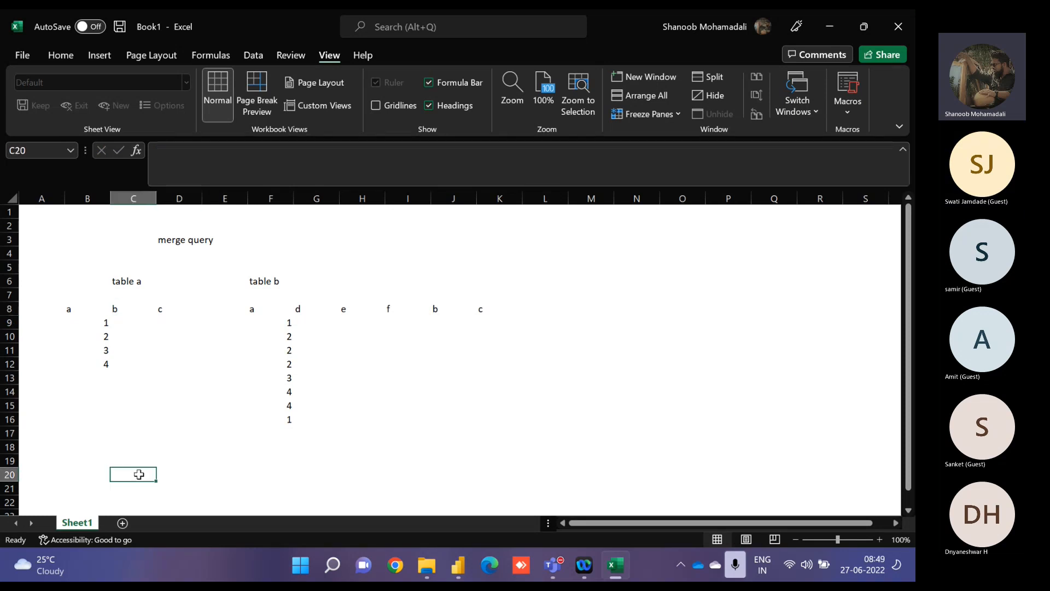
{"action": "type", "text": "appen dquery"}
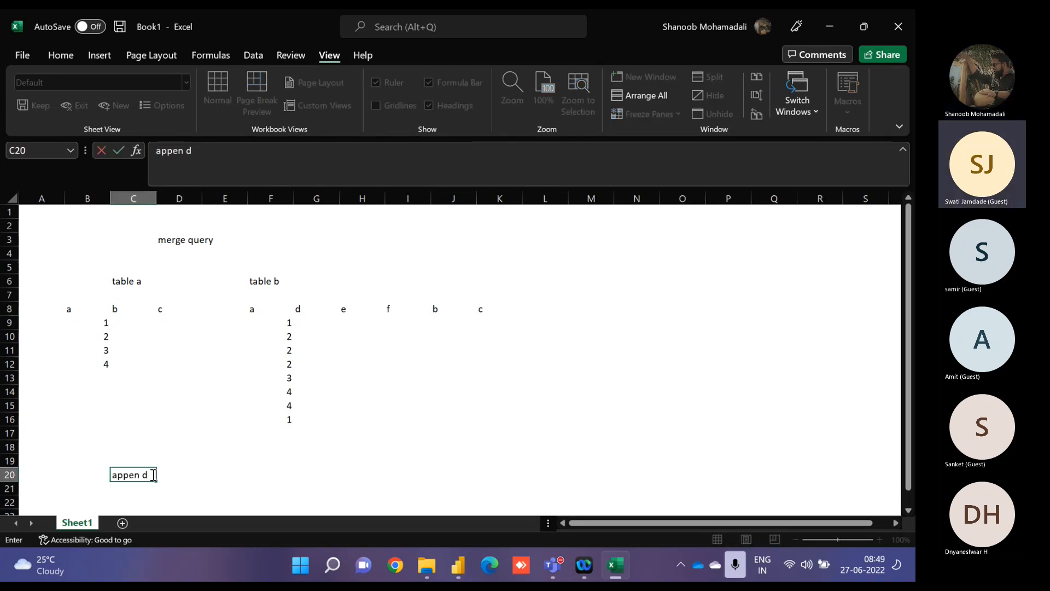
{"action": "key", "text": "Return"}
{"action": "key", "text": "Return"}
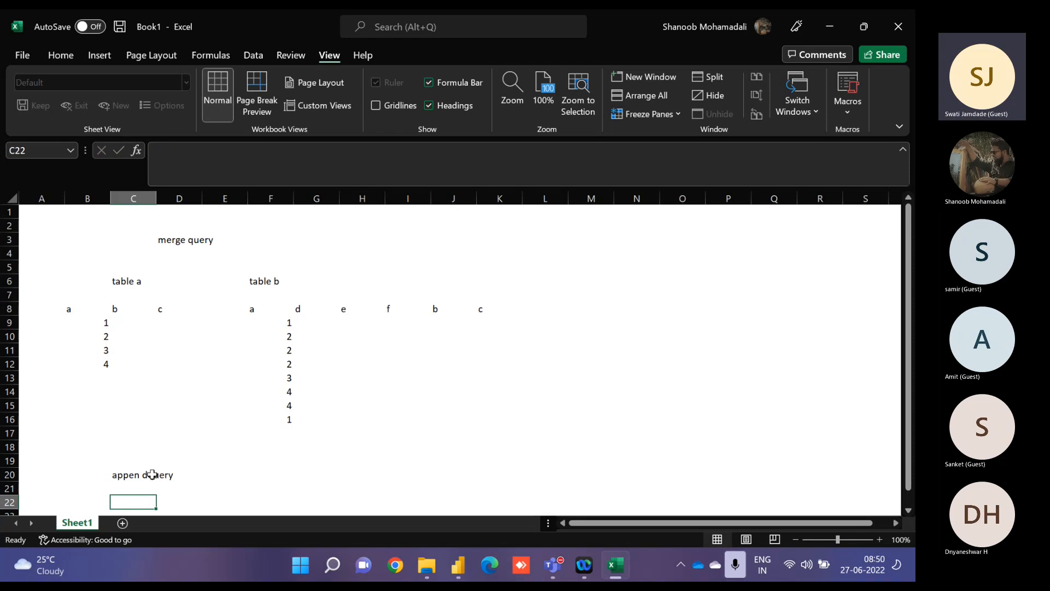
{"action": "left_click", "coordinate": [120, 474]}
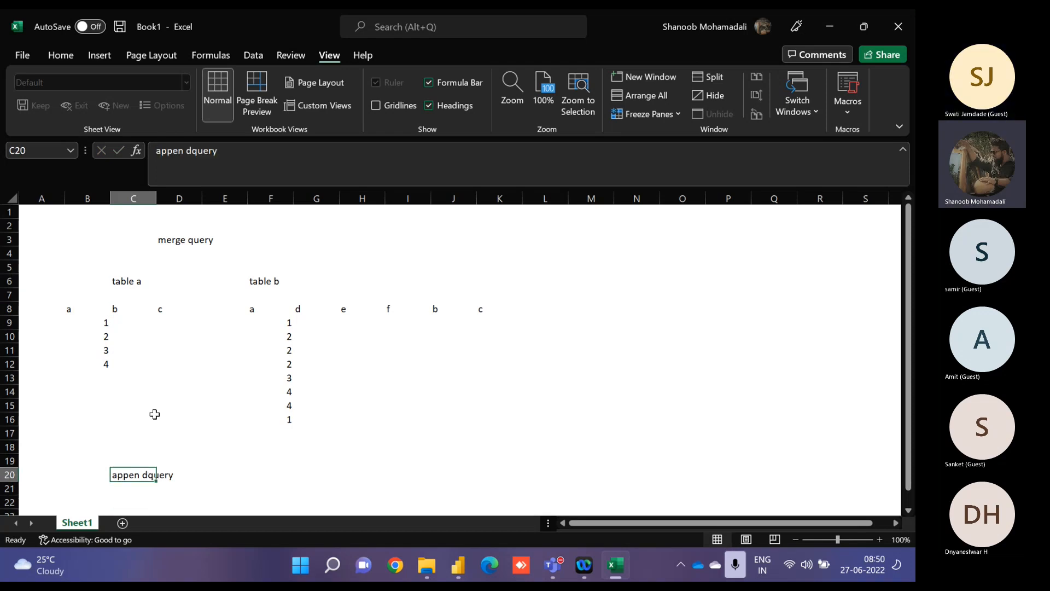
{"action": "left_click", "coordinate": [191, 151]}
{"action": "key", "text": "BackSpace"}
{"action": "key", "text": "Left"}
{"action": "type", "text": "d"}
{"action": "key", "text": "Return"}
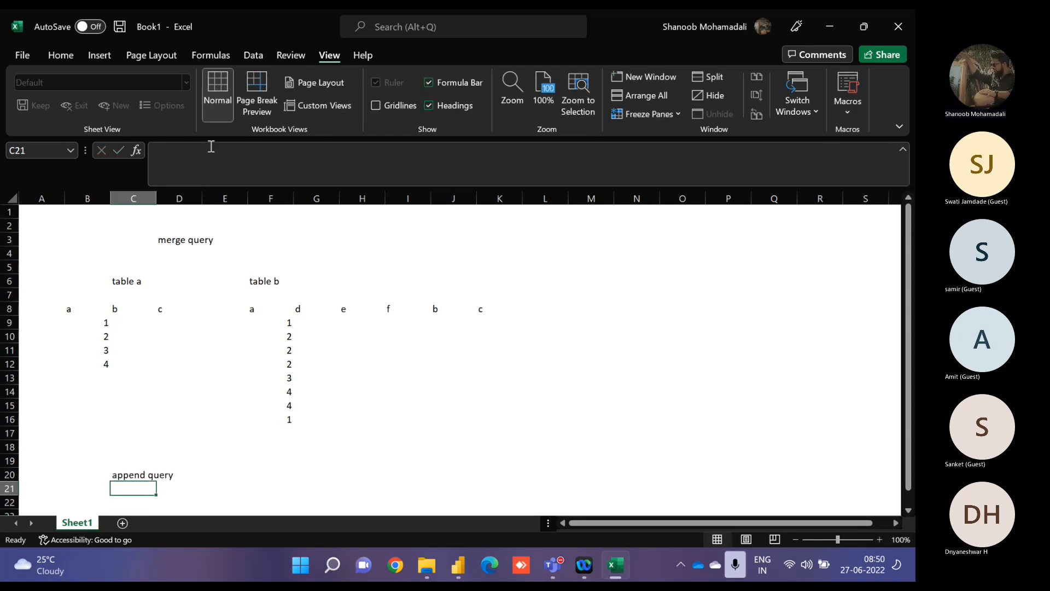
Step: Enter "table a" in B22 with the values 1, 2, 3 and 4 across C22:F22
{"action": "key", "text": "Return"}
{"action": "key", "text": "Left"}
{"action": "type", "text": "table a"}
{"action": "key", "text": "Tab"}
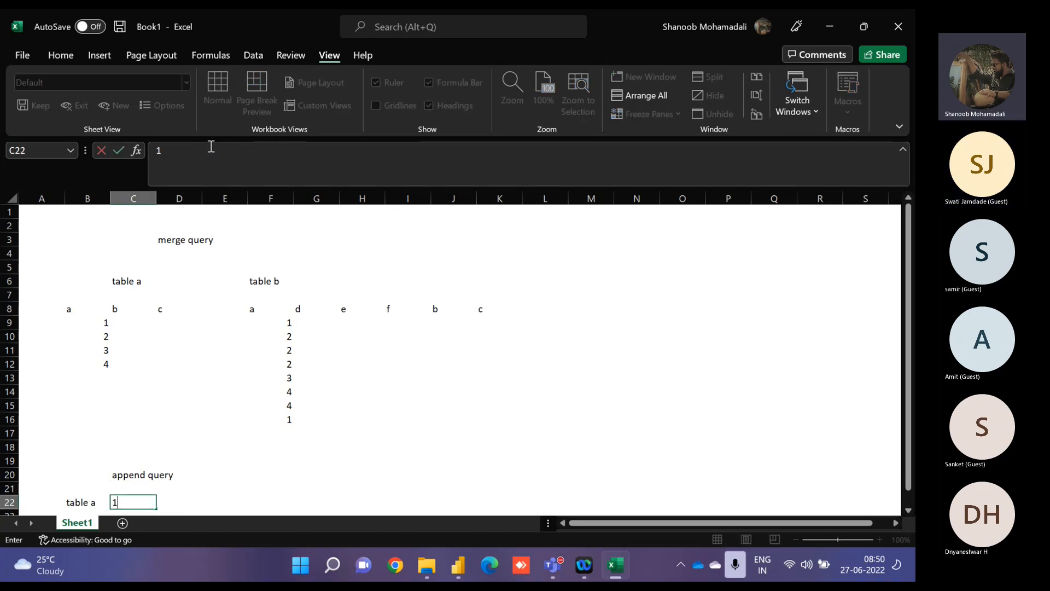
{"action": "type", "text": "1"}
{"action": "key", "text": "Tab"}
{"action": "type", "text": "2"}
{"action": "key", "text": "Tab"}
{"action": "type", "text": "3"}
{"action": "key", "text": "Tab"}
{"action": "type", "text": "4"}
{"action": "key", "text": "Tab"}
Step: Enter "table b" in B26 with the values 1, 2 and 3 across C26:E26
{"action": "key", "text": "Down"}
{"action": "key", "text": "Down"}
{"action": "key", "text": "Down"}
{"action": "key", "text": "Down"}
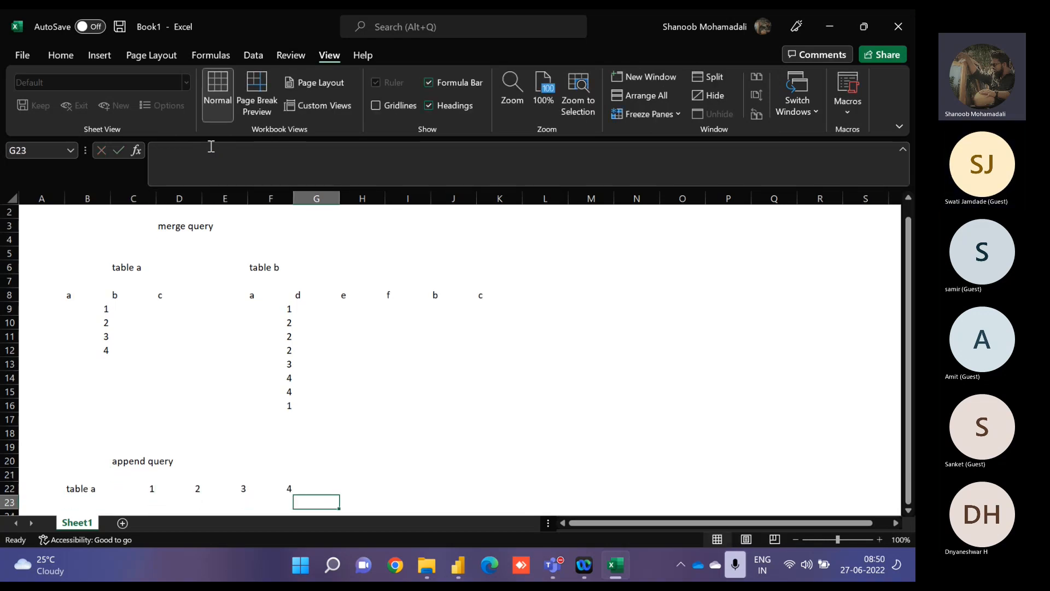
{"action": "key", "text": "Left"}
{"action": "key", "text": "Left"}
{"action": "key", "text": "Left"}
{"action": "key", "text": "Left"}
{"action": "key", "text": "Left"}
{"action": "type", "text": "ta"}
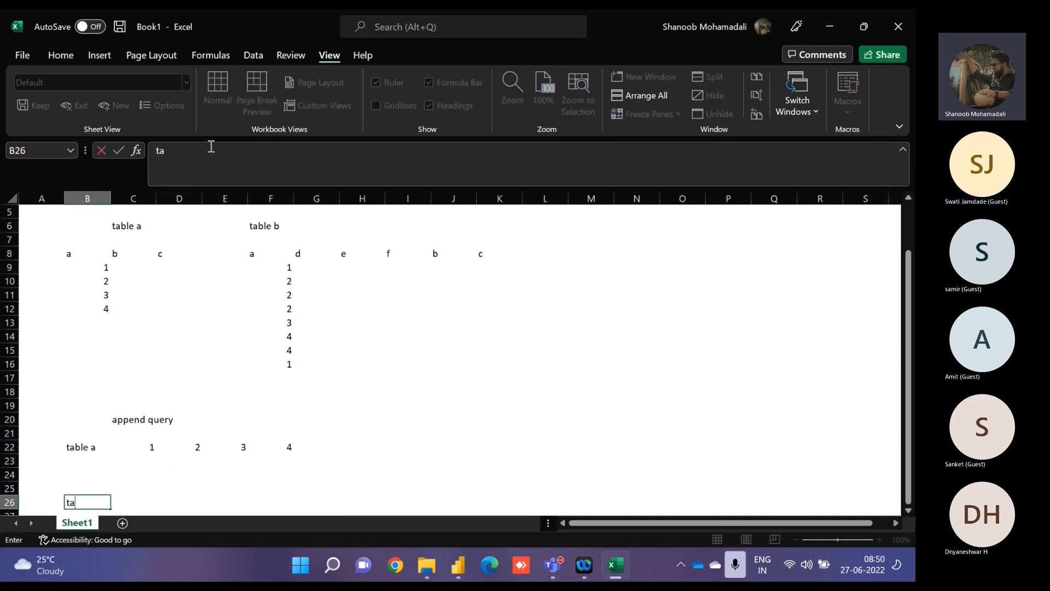
{"action": "type", "text": "ble b"}
{"action": "key", "text": "Tab"}
{"action": "type", "text": "1"}
{"action": "key", "text": "Tab"}
{"action": "type", "text": "2"}
{"action": "key", "text": "Tab"}
{"action": "type", "text": "3"}
{"action": "key", "text": "Tab"}
{"action": "key", "text": "Down"}
{"action": "key", "text": "Down"}
{"action": "key", "text": "Down"}
{"action": "key", "text": "Down"}
{"action": "key", "text": "Down"}
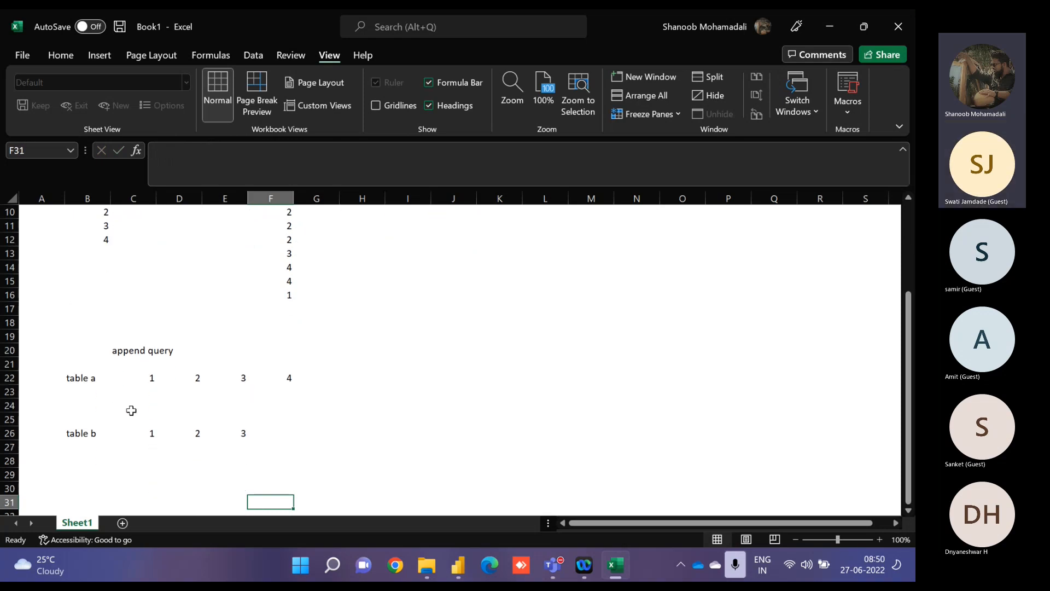
Step: Compare the blank rows beneath append tables a and b with the columns b and c carried over in the merge example
{"action": "left_click_drag", "start_coordinate": [143, 434], "coordinate": [251, 481]}
{"action": "scroll", "coordinate": [237, 378], "scroll_direction": "up", "scroll_amount": 2}
{"action": "left_click_drag", "start_coordinate": [129, 268], "coordinate": [169, 267]}
{"action": "scroll", "coordinate": [473, 398], "scroll_direction": "down", "scroll_amount": 5}
{"action": "scroll", "coordinate": [207, 301], "scroll_direction": "up", "scroll_amount": 1}
{"action": "left_click_drag", "start_coordinate": [147, 361], "coordinate": [232, 438]}
{"action": "key", "text": "ctrl+c"}
{"action": "left_click", "coordinate": [141, 308]}
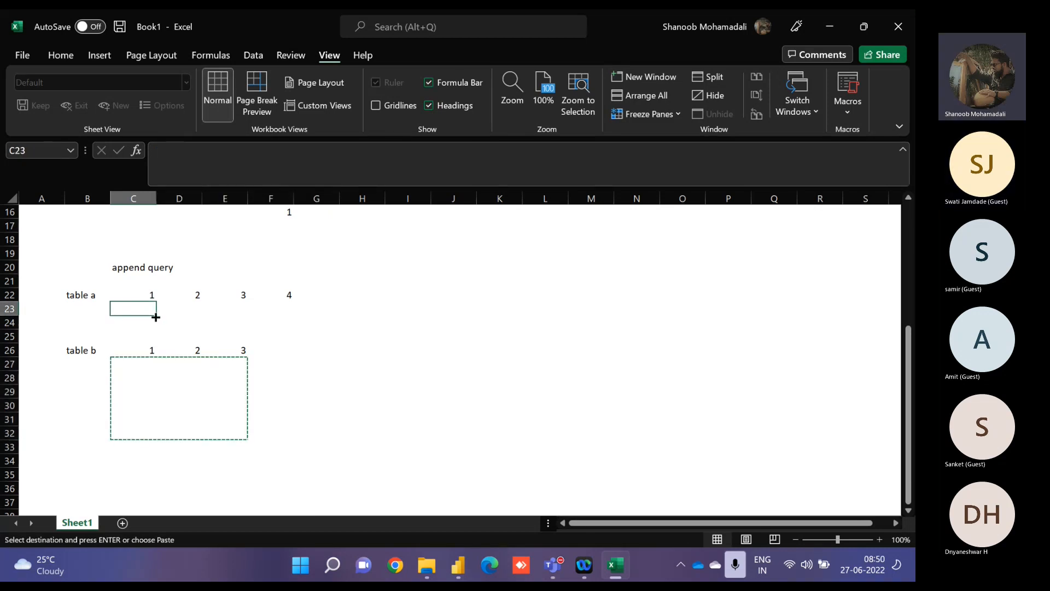
{"action": "key", "text": "Escape"}
{"action": "left_click_drag", "start_coordinate": [154, 364], "coordinate": [273, 422]}
{"action": "left_click_drag", "start_coordinate": [154, 321], "coordinate": [315, 332]}
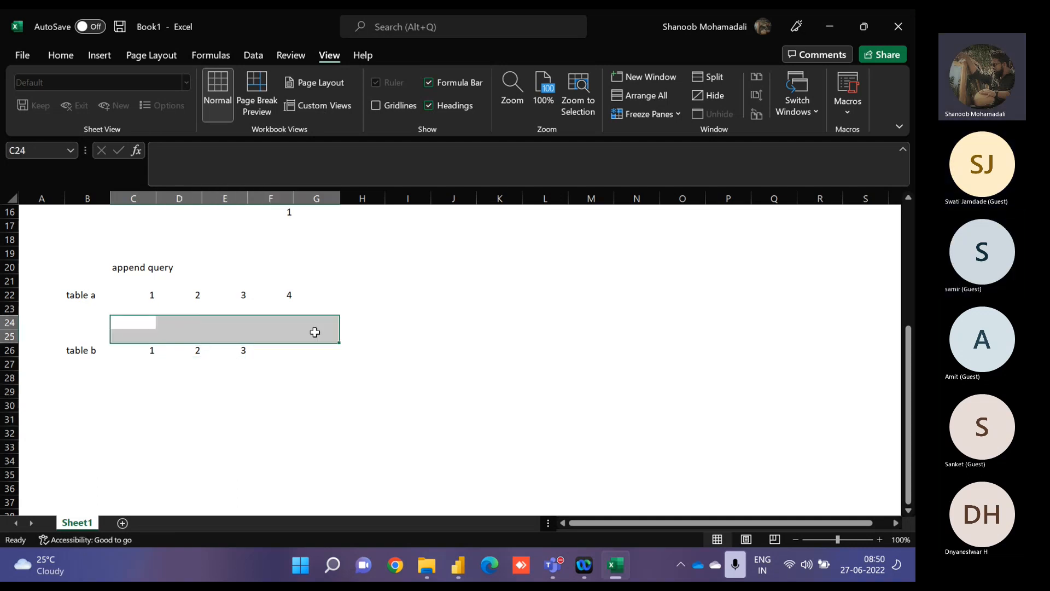
{"action": "scroll", "coordinate": [313, 403], "scroll_direction": "up", "scroll_amount": 5}
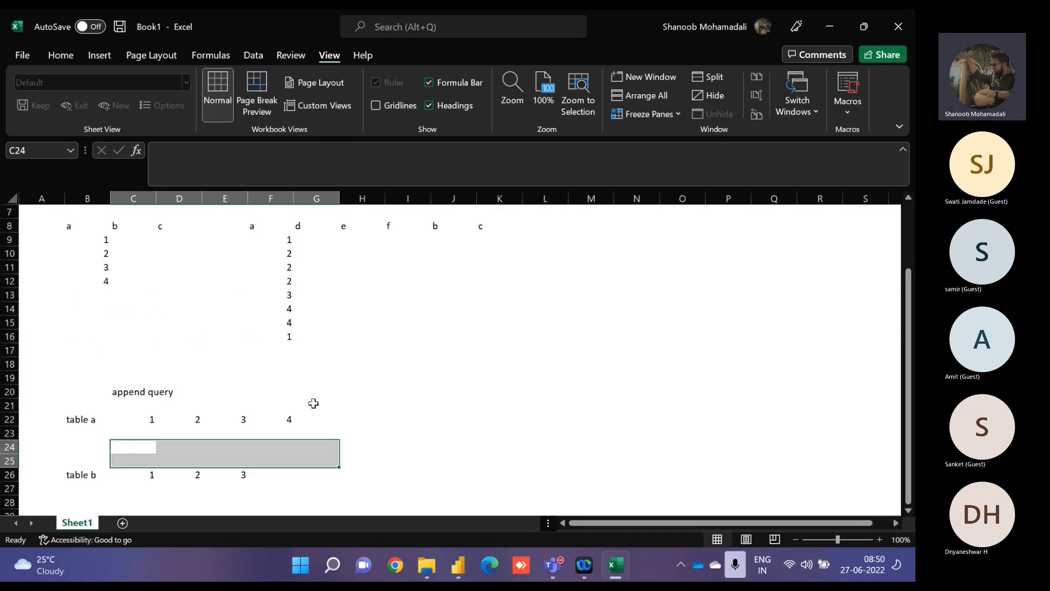
{"action": "left_click_drag", "start_coordinate": [117, 308], "coordinate": [169, 311]}
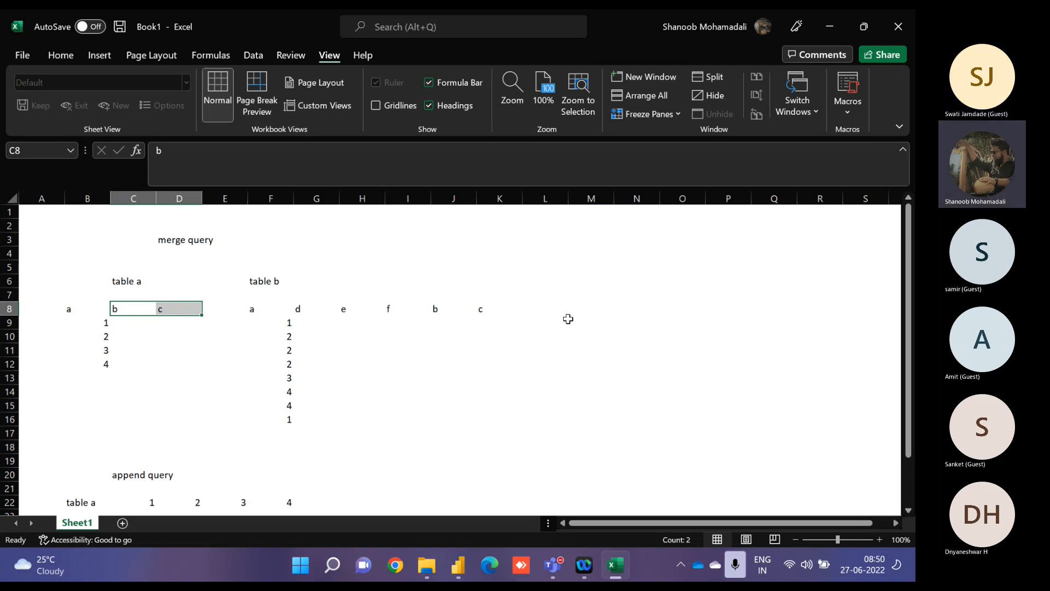
{"action": "scroll", "coordinate": [211, 349], "scroll_direction": "down", "scroll_amount": 3}
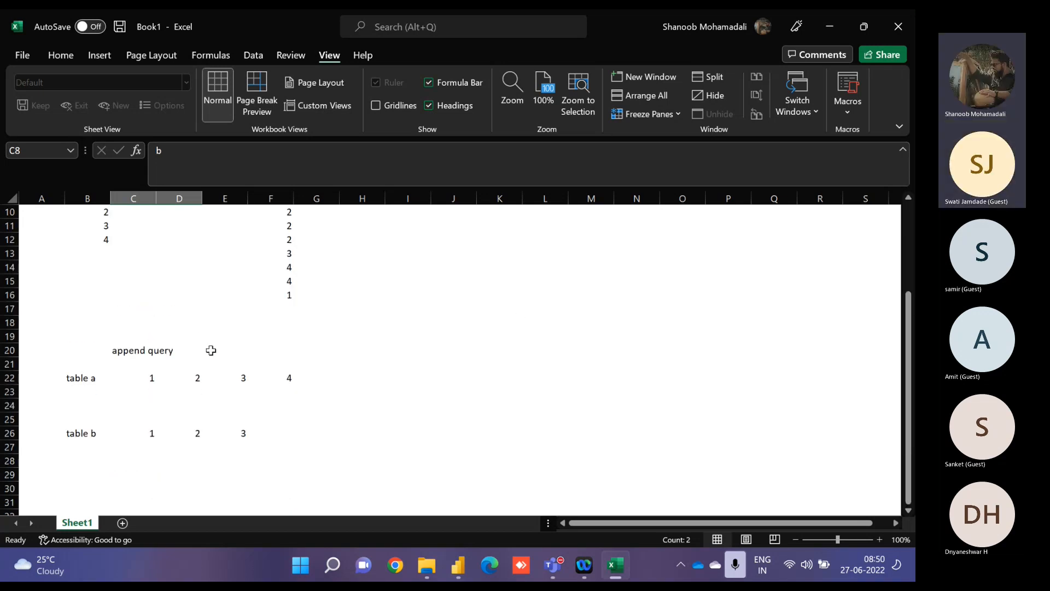
Step: Insert a blank row above the append example's table b, at row 26
{"action": "scroll", "coordinate": [33, 382], "scroll_direction": "down", "scroll_amount": 2}
{"action": "left_click", "coordinate": [9, 350]}
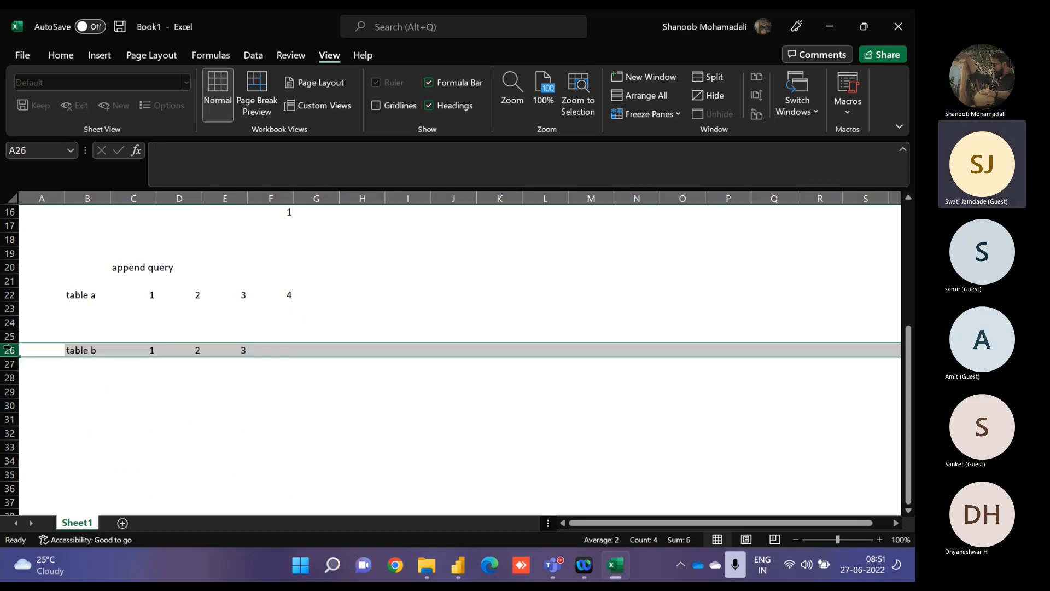
{"action": "key", "text": "ctrl+shift+plus"}
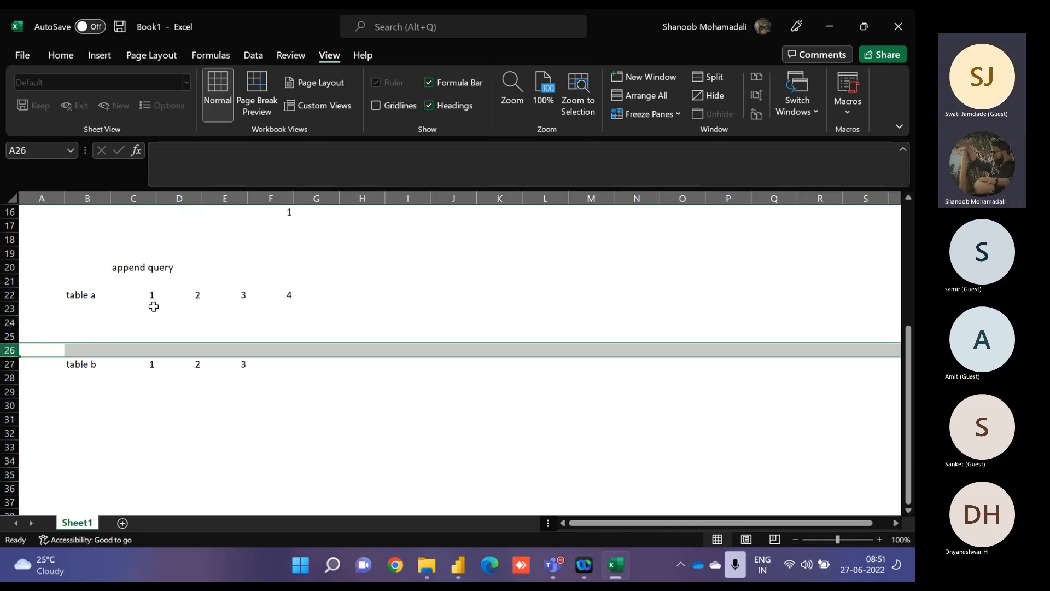
Step: Fill the row beneath append table a's headings, C23:F23, with ad, ef, gr and th
{"action": "left_click", "coordinate": [147, 307]}
{"action": "type", "text": "ad"}
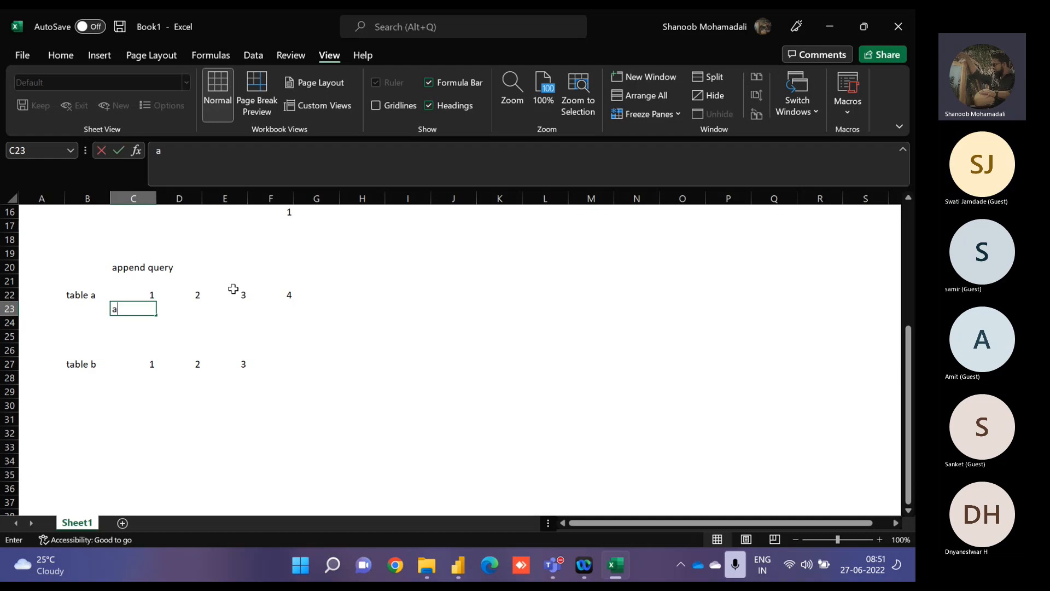
{"action": "key", "text": "Tab"}
{"action": "type", "text": "ef"}
{"action": "key", "text": "Tab"}
{"action": "type", "text": "gr"}
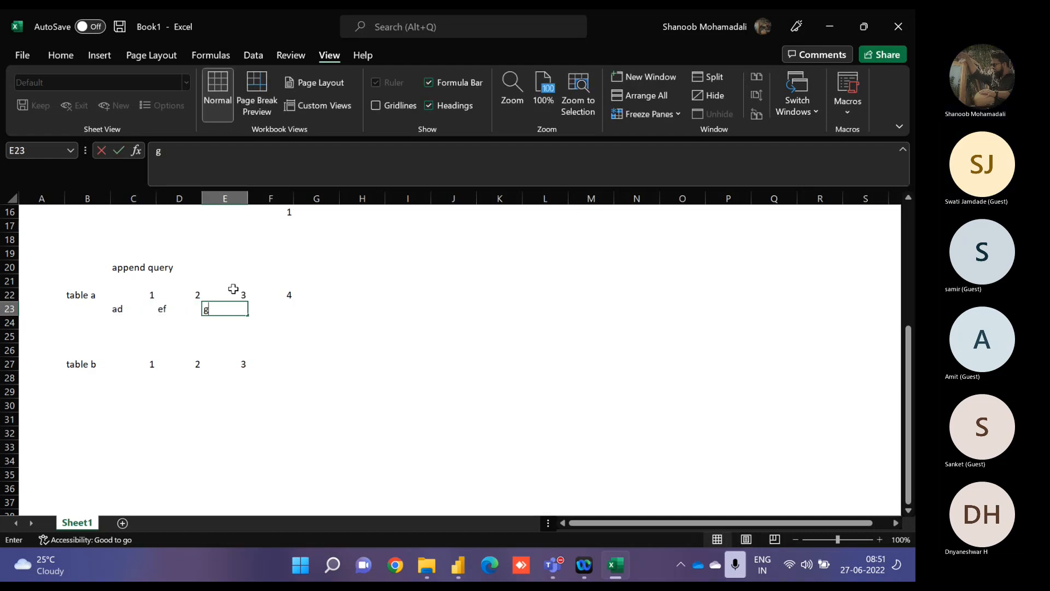
{"action": "key", "text": "Tab"}
{"action": "type", "text": "th"}
{"action": "key", "text": "Tab"}
Step: Enter "er" in C28, beneath the first heading of append table b
{"action": "key", "text": "Up"}
{"action": "key", "text": "Down"}
{"action": "key", "text": "Down"}
{"action": "key", "text": "Down"}
{"action": "key", "text": "Down"}
{"action": "key", "text": "Left"}
{"action": "key", "text": "Left"}
{"action": "key", "text": "Left"}
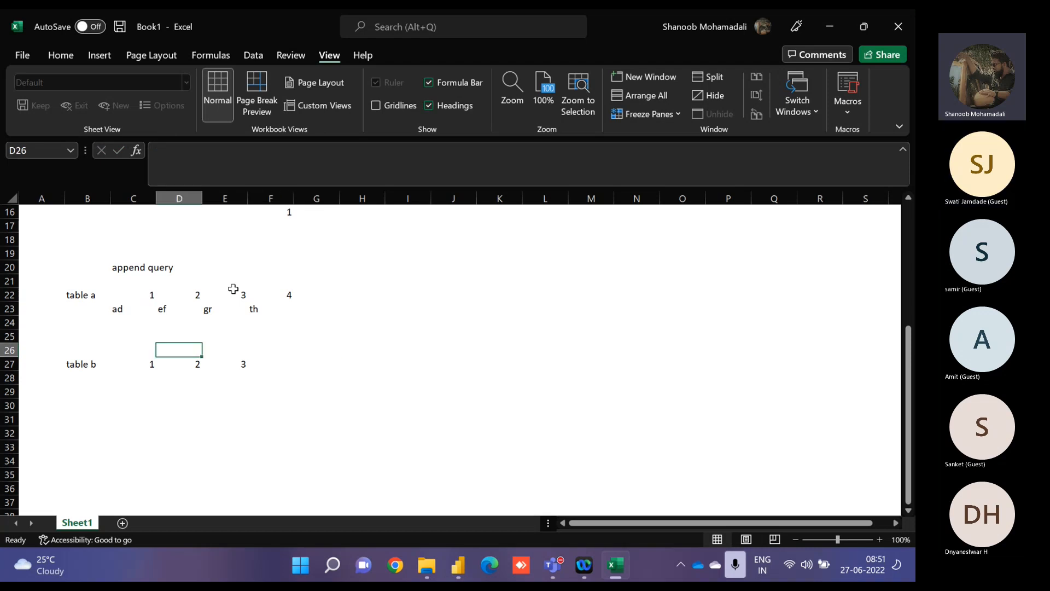
{"action": "key", "text": "Left"}
{"action": "key", "text": "Down"}
{"action": "key", "text": "Down"}
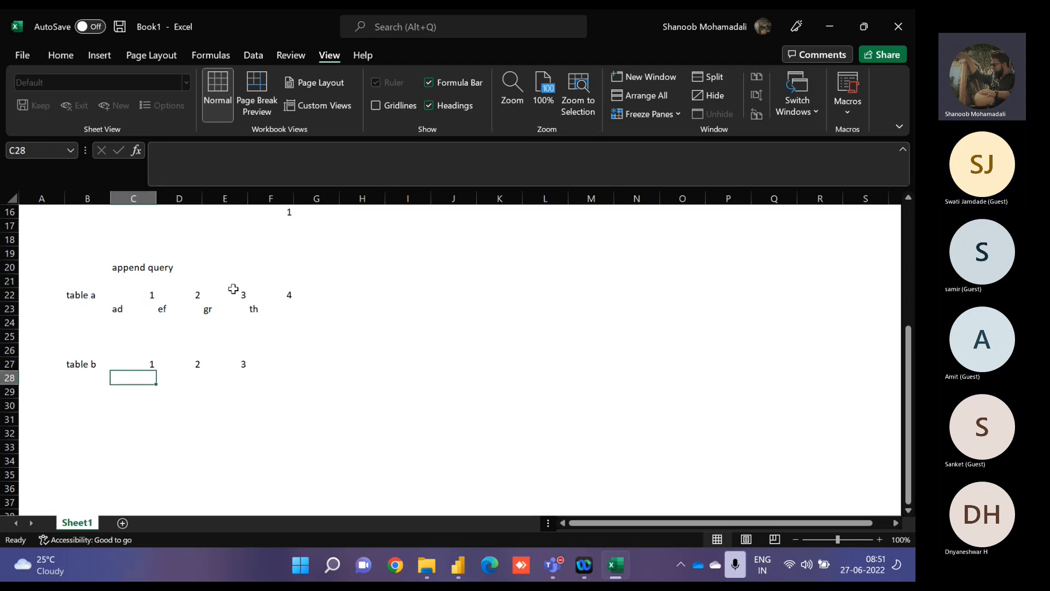
{"action": "type", "text": "er"}
{"action": "key", "text": "Return"}
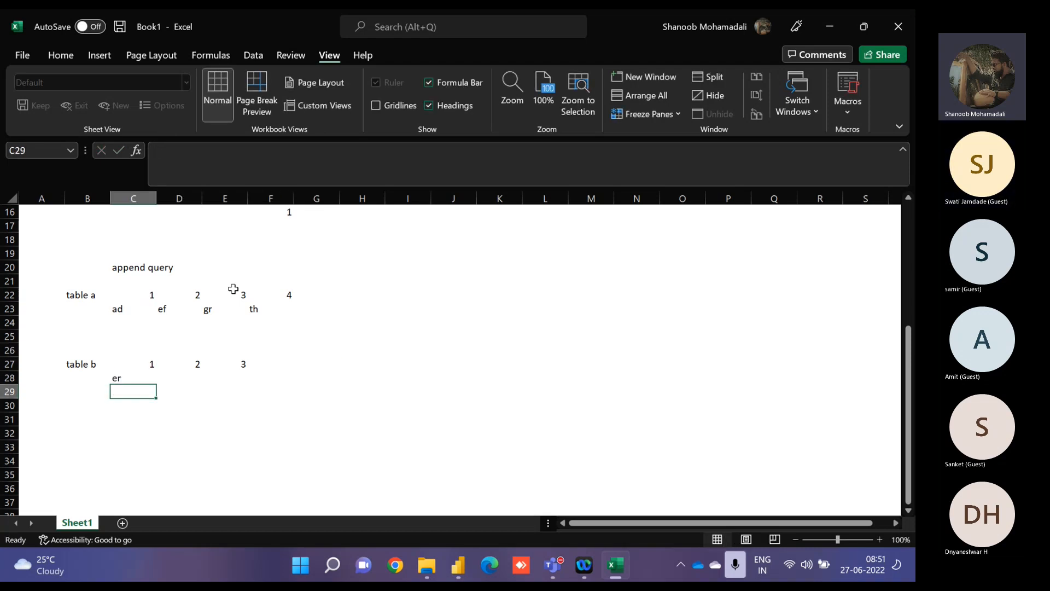
Step: Move the "er" entry from table b's cell C28 to C24, beneath table a's first value, to illustrate appending
{"action": "key", "text": "Up"}
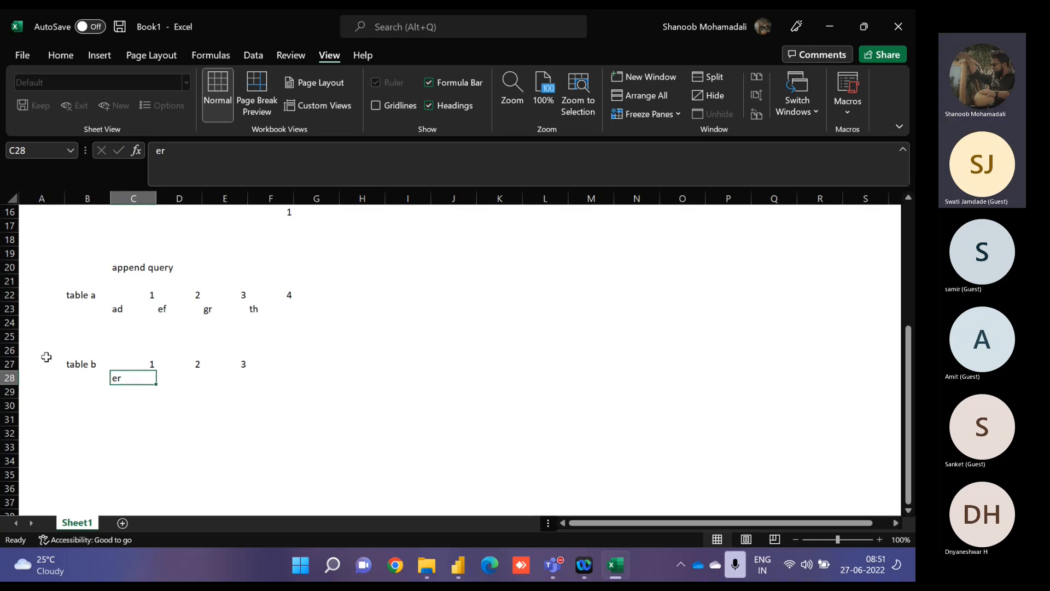
{"action": "left_click", "coordinate": [119, 311], "text": "ctrl"}
{"action": "left_click", "coordinate": [122, 364]}
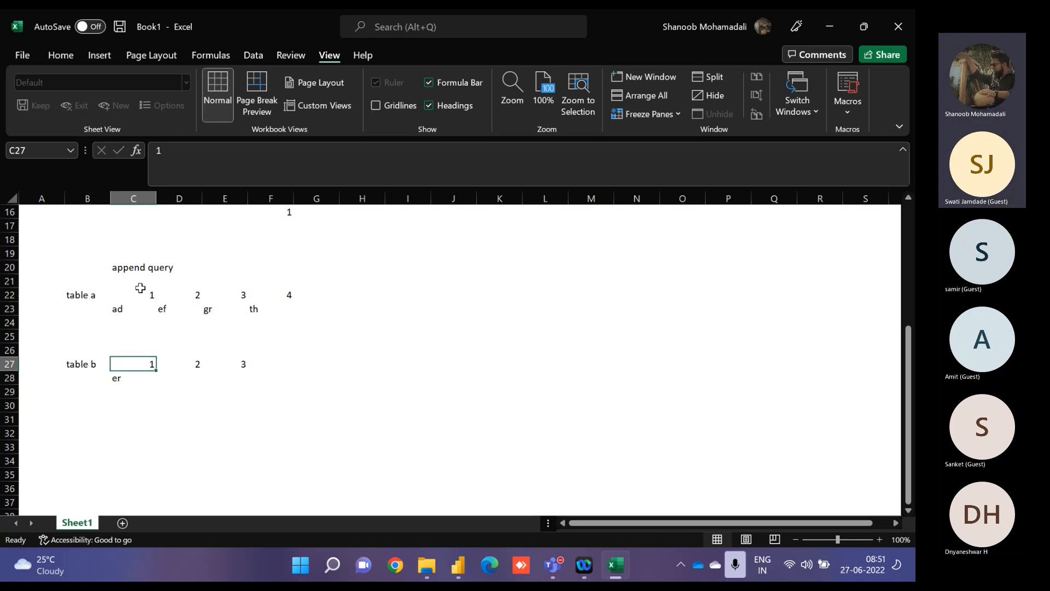
{"action": "left_click", "coordinate": [141, 290], "text": "ctrl"}
{"action": "left_click", "coordinate": [128, 379]}
{"action": "key", "text": "ctrl+c"}
{"action": "left_click", "coordinate": [131, 324]}
{"action": "key", "text": "Return"}
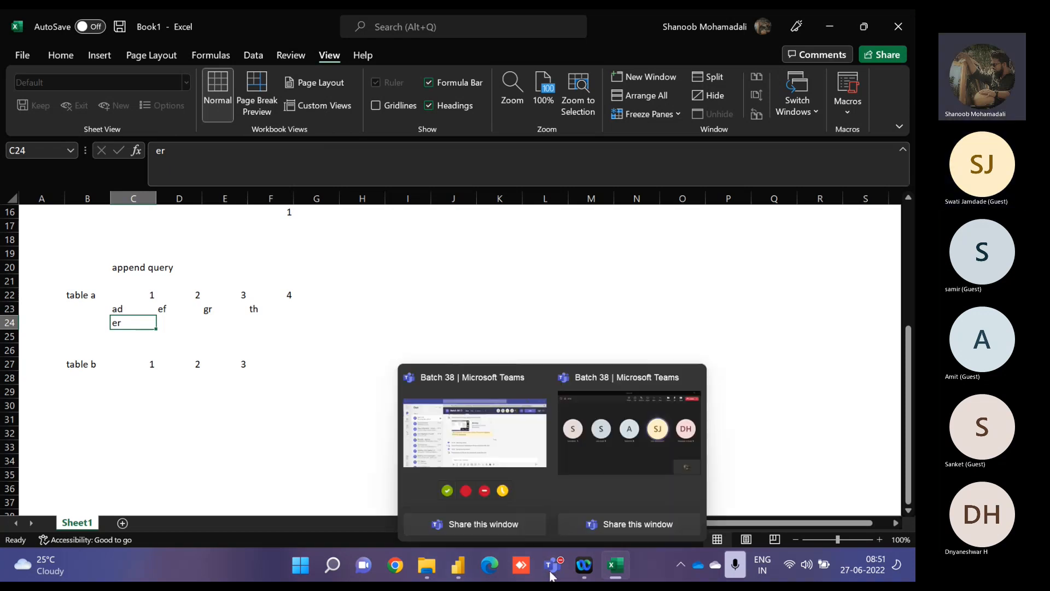
Step: Switch to the Power Query Editor and compare the Sheet2 lookup, merged Sheet1 and combined Extracts queries, including the Extracts Month column
{"action": "mouse_move", "coordinate": [468, 570]}
{"action": "left_click", "coordinate": [489, 462]}
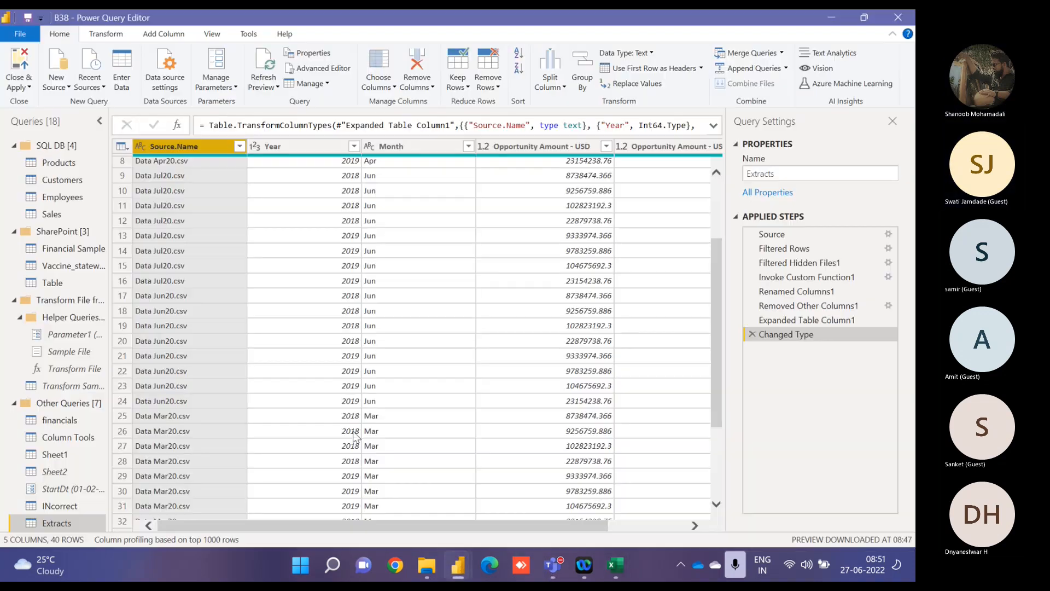
{"action": "left_click", "coordinate": [66, 436]}
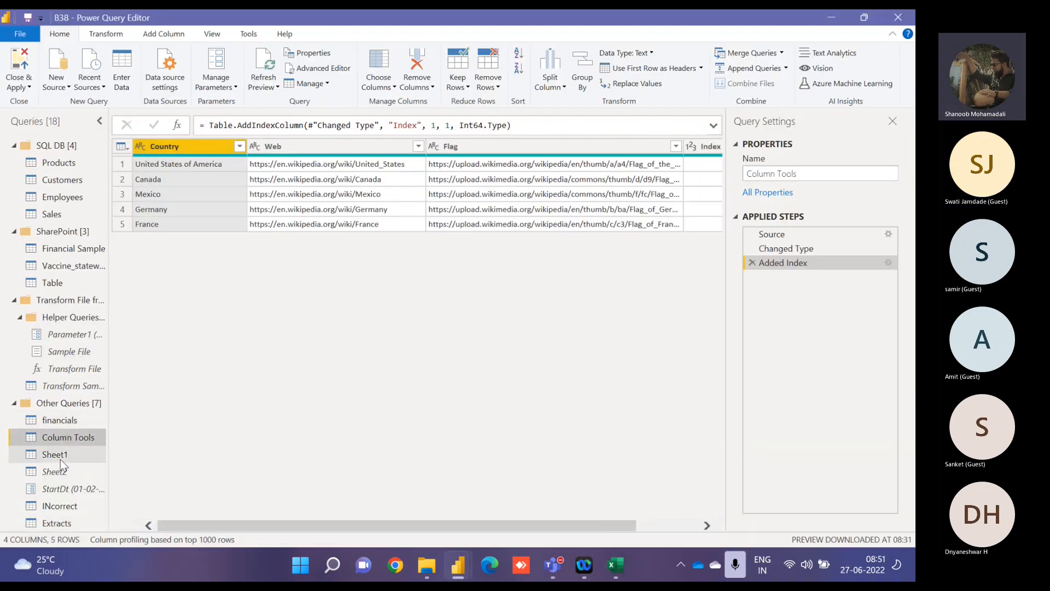
{"action": "left_click", "coordinate": [69, 457]}
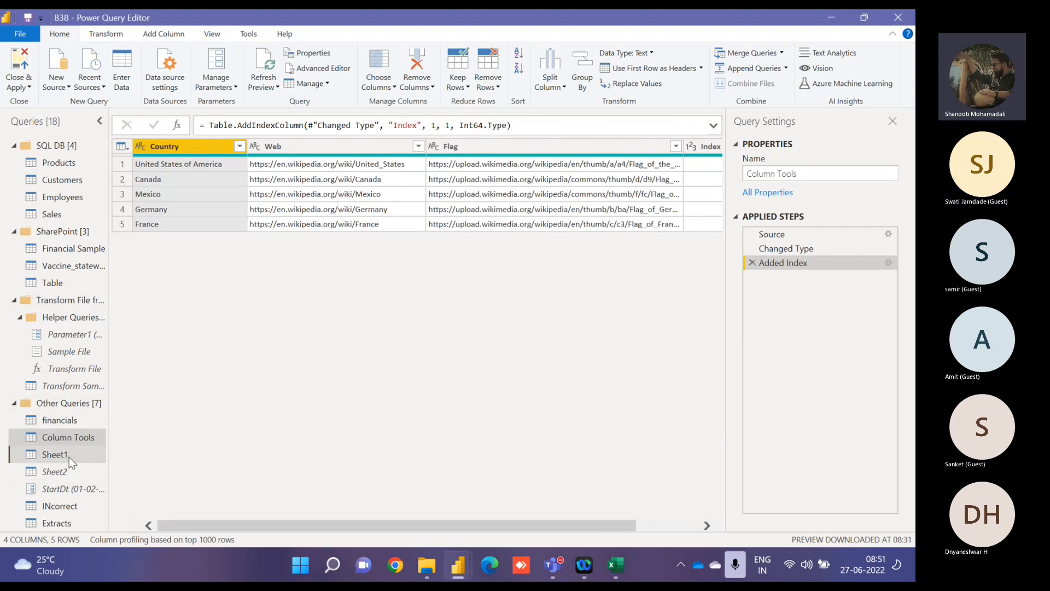
{"action": "left_click", "coordinate": [67, 472]}
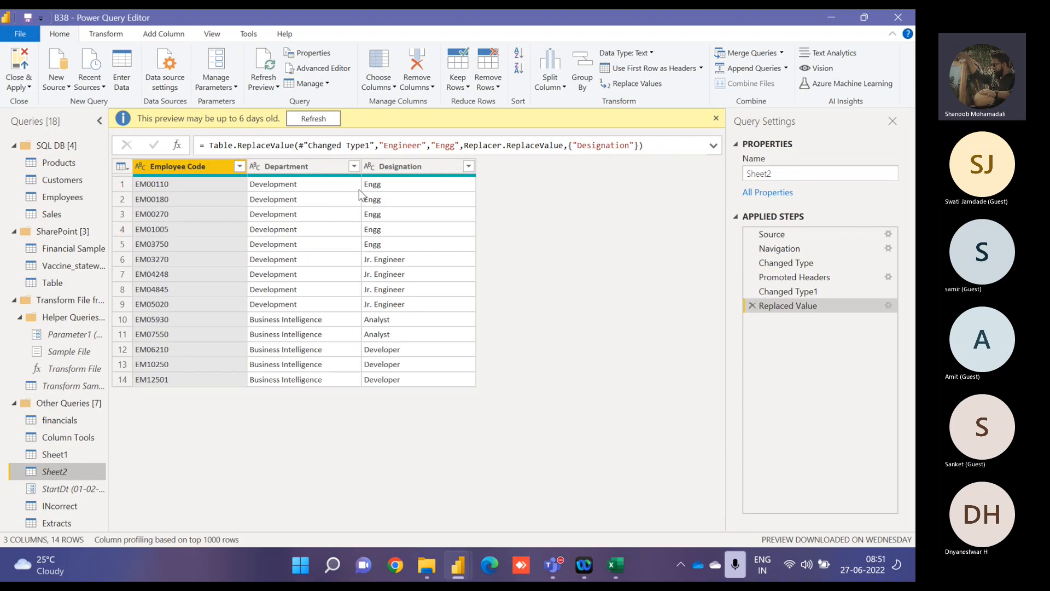
{"action": "left_click", "coordinate": [61, 453]}
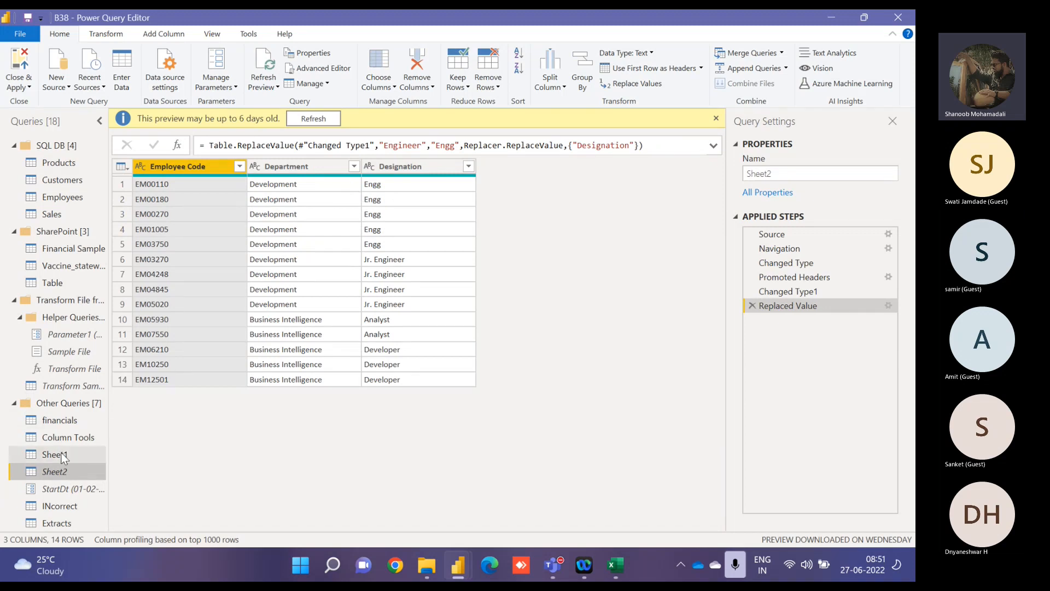
{"action": "left_click", "coordinate": [49, 472]}
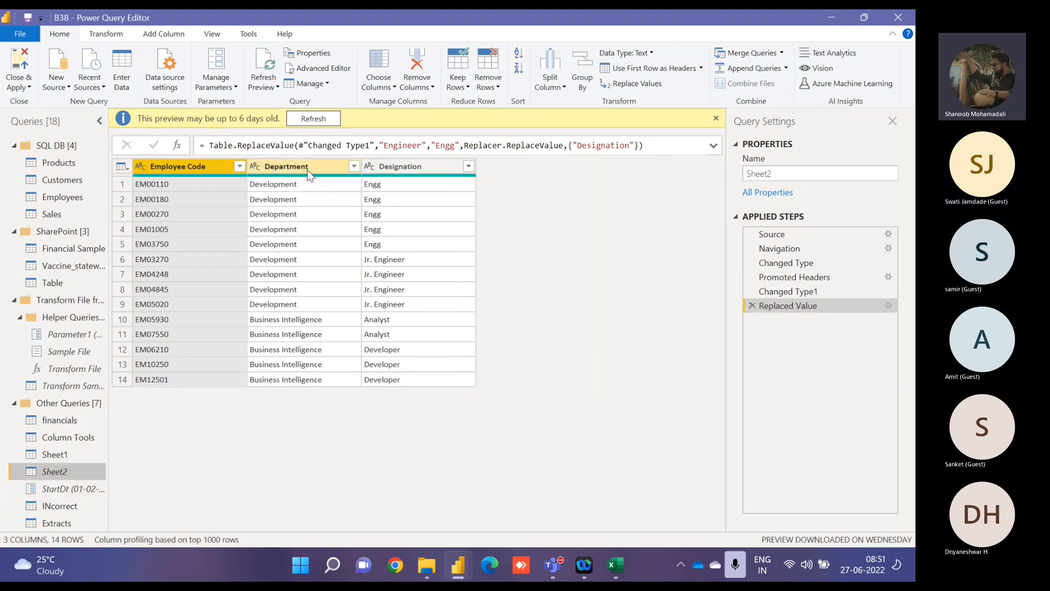
{"action": "left_click", "coordinate": [60, 454]}
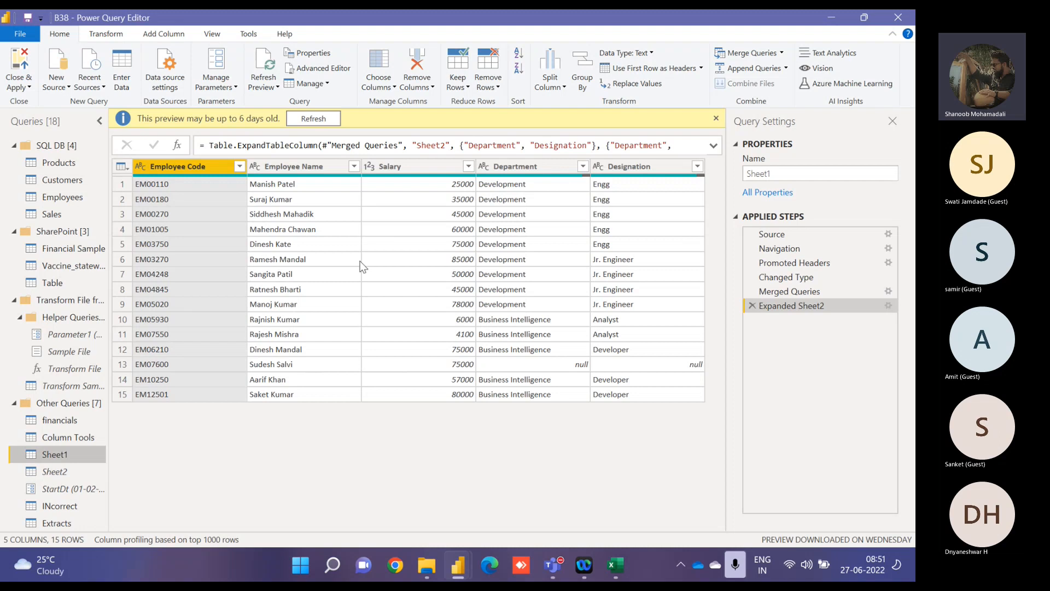
{"action": "left_click", "coordinate": [67, 522]}
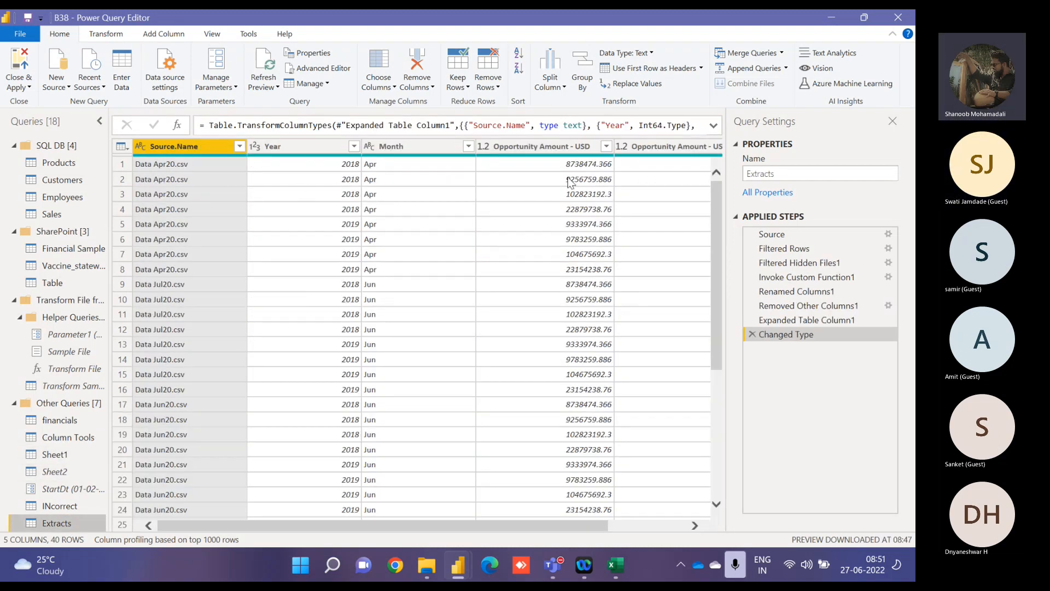
{"action": "left_click", "coordinate": [377, 167]}
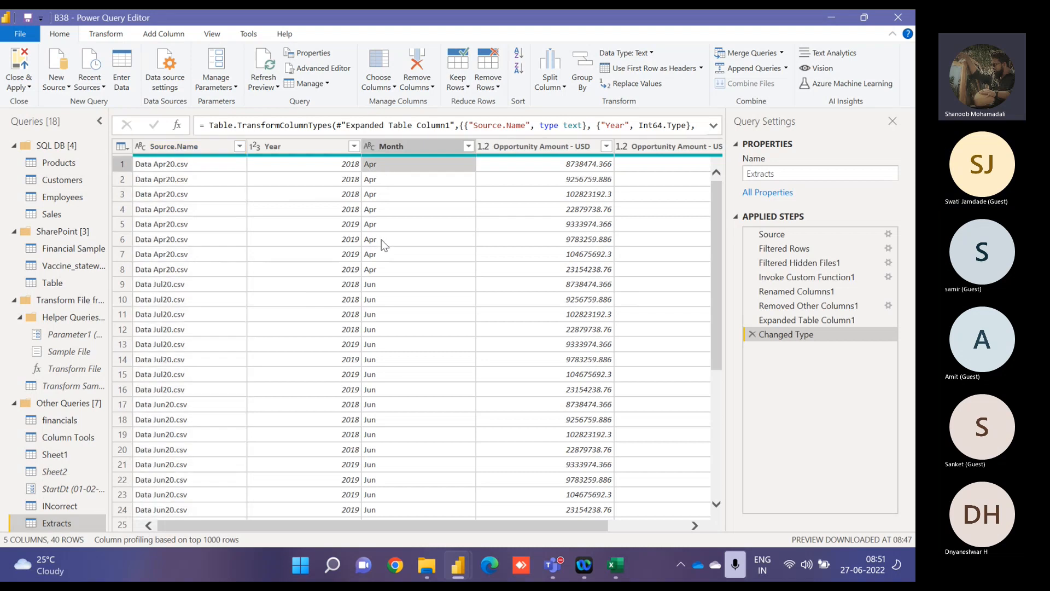
Step: Check the Month values against the source file names in the Apr and Jul rows of the Extracts query
{"action": "left_click", "coordinate": [377, 255]}
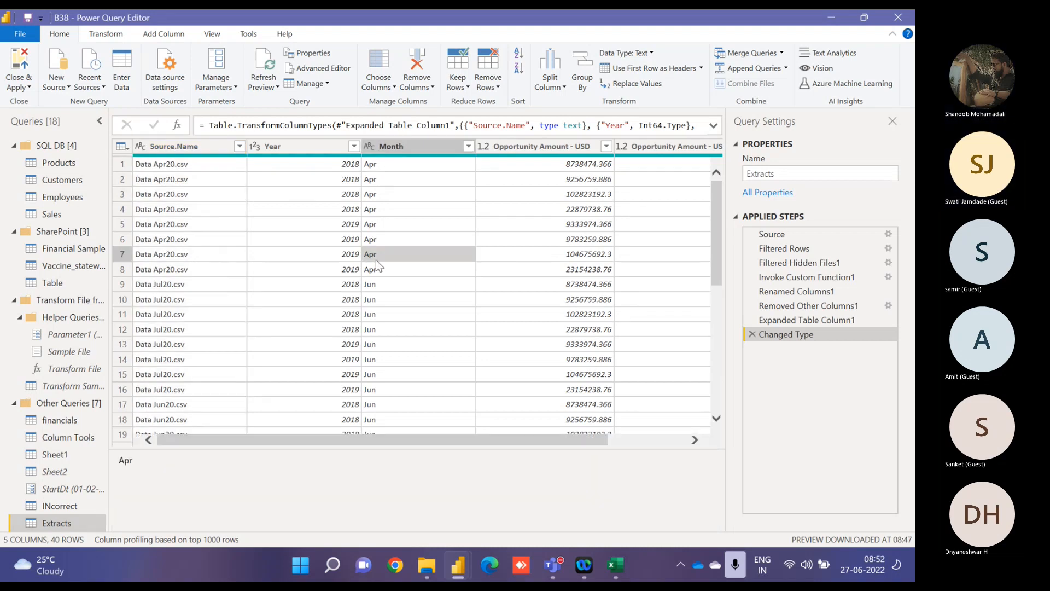
{"action": "left_click", "coordinate": [377, 270]}
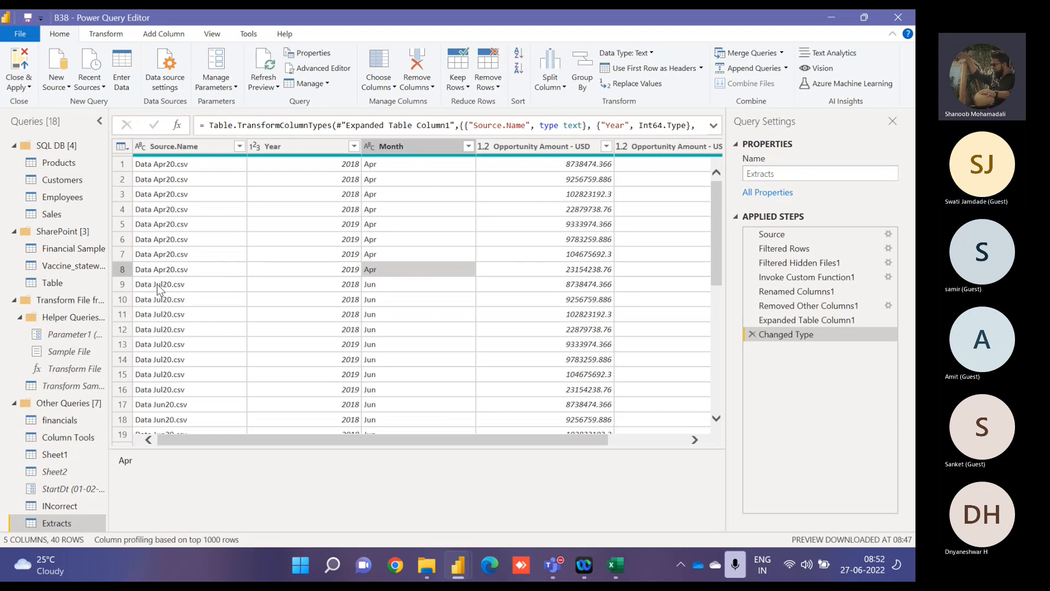
{"action": "left_click", "coordinate": [386, 298]}
{"action": "left_click", "coordinate": [386, 284]}
{"action": "left_click", "coordinate": [387, 300]}
{"action": "left_click", "coordinate": [385, 315]}
{"action": "left_click", "coordinate": [383, 345]}
{"action": "left_click", "coordinate": [383, 360]}
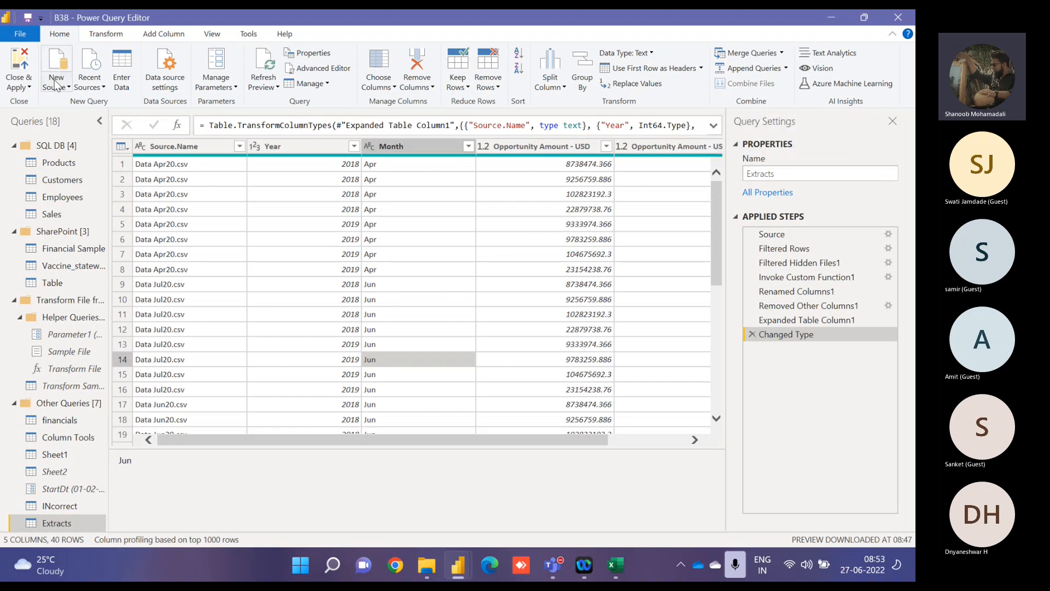
Step: Try transposing the INcorrect query's table and reversing its row order, removing each applied step again
{"action": "left_click", "coordinate": [101, 35]}
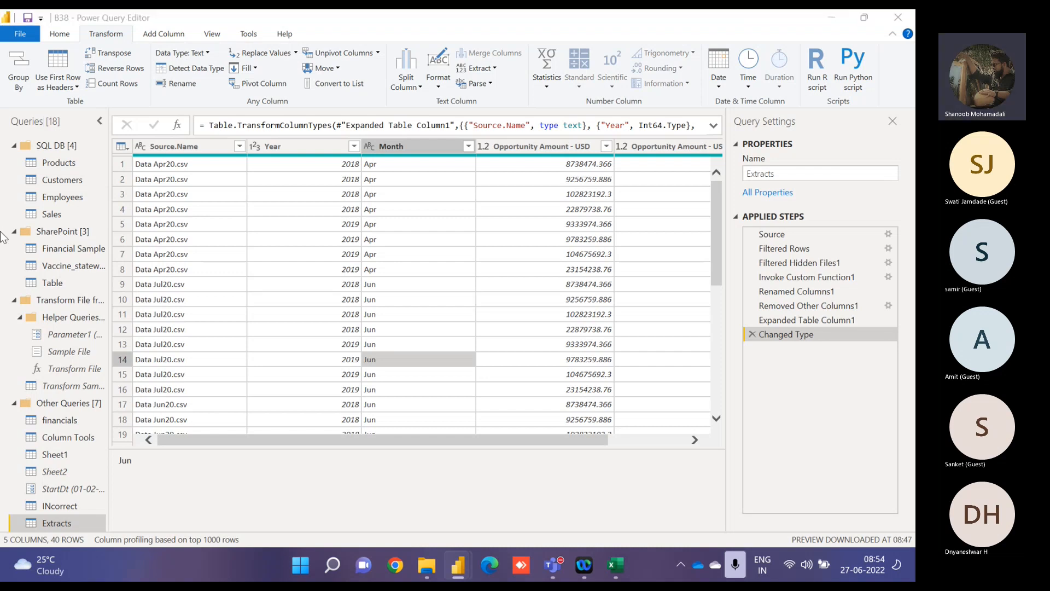
{"action": "left_click", "coordinate": [54, 471]}
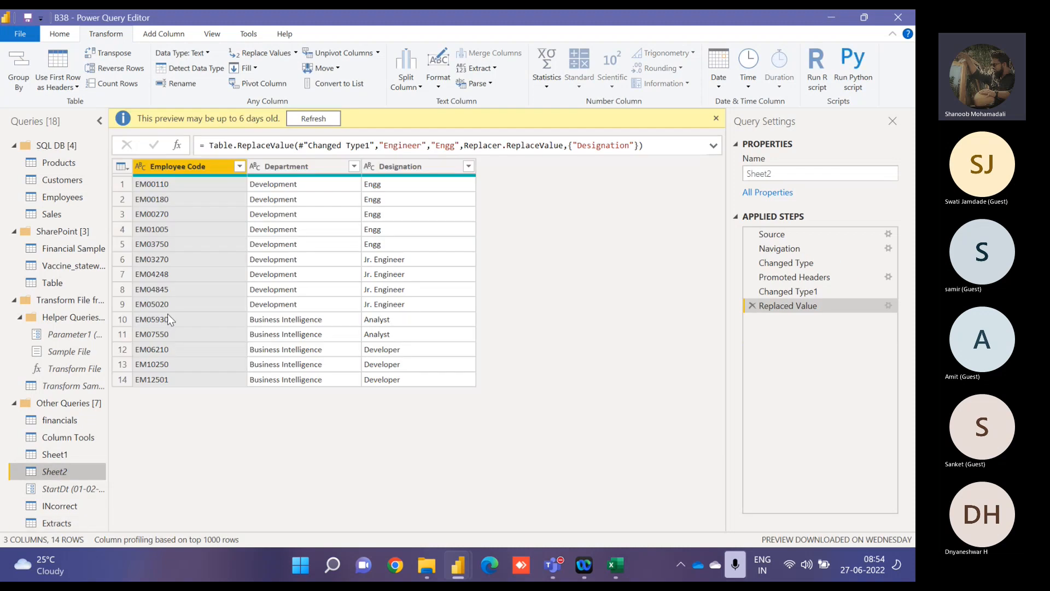
{"action": "left_click", "coordinate": [70, 458]}
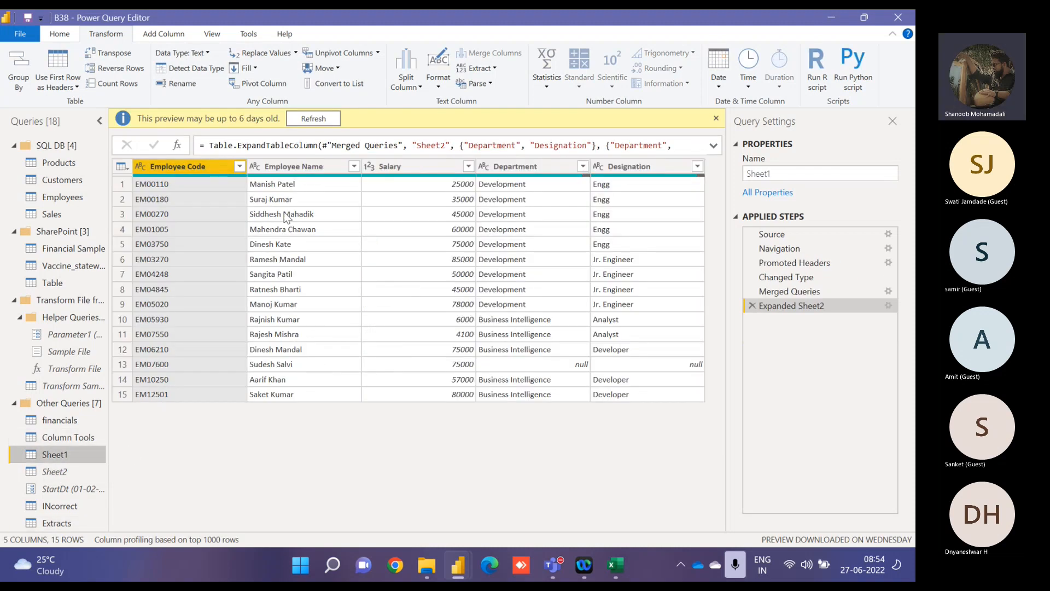
{"action": "left_click", "coordinate": [76, 504]}
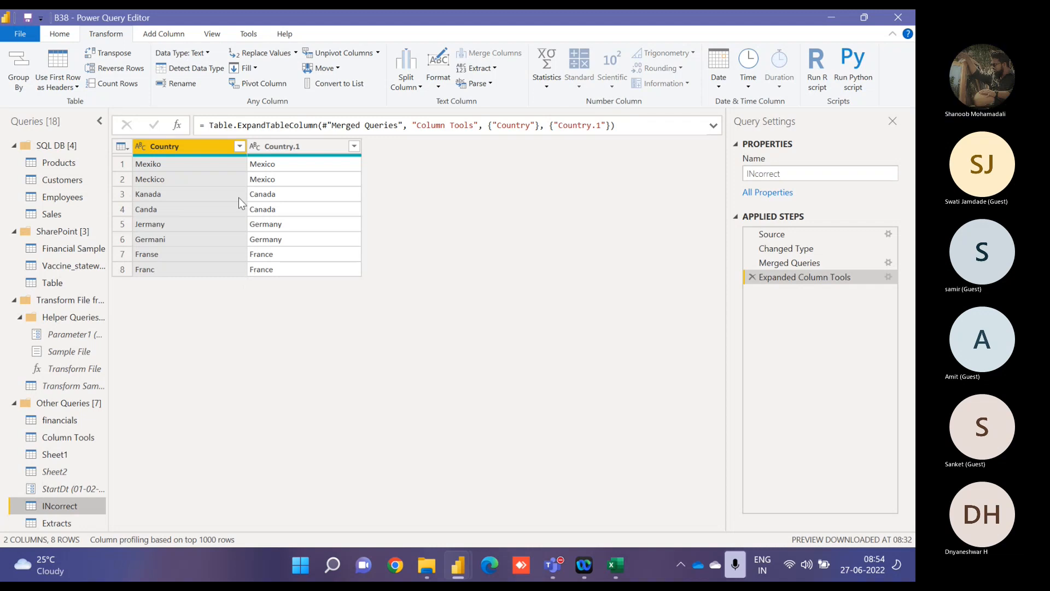
{"action": "left_click", "coordinate": [123, 53]}
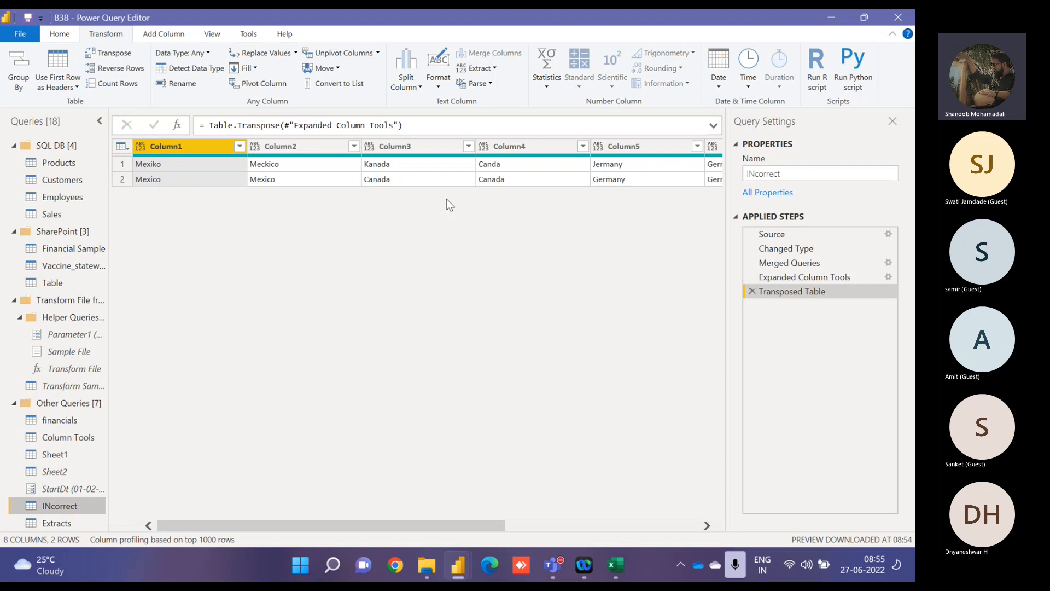
{"action": "left_click", "coordinate": [752, 292]}
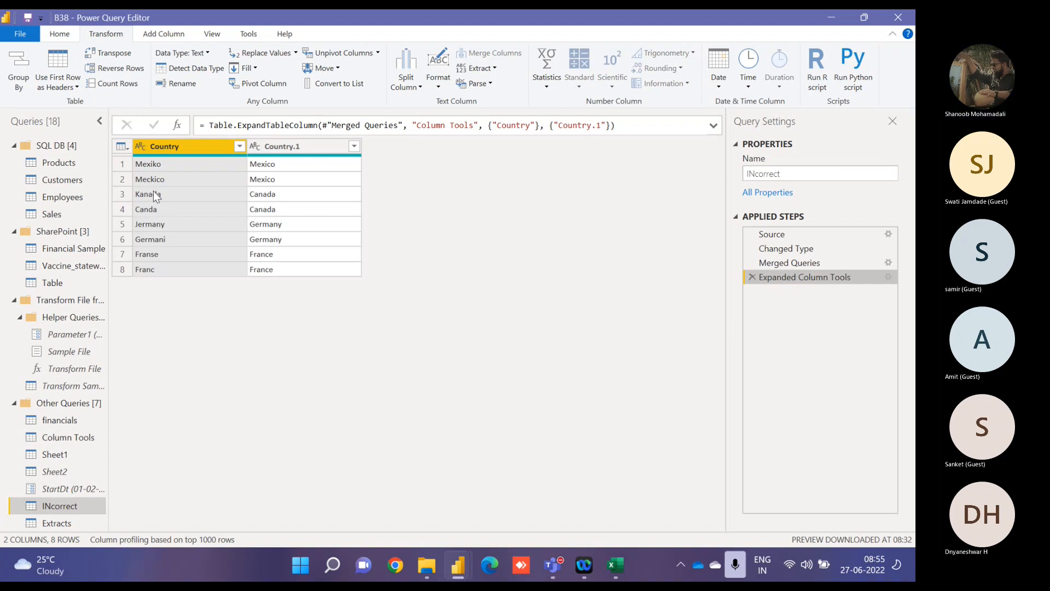
{"action": "left_click", "coordinate": [120, 68]}
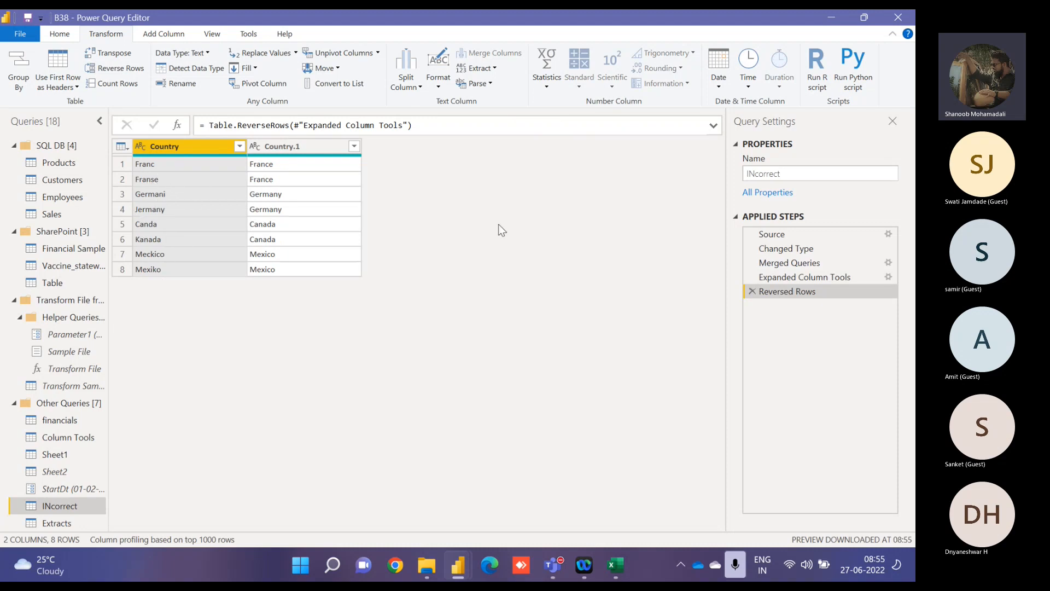
{"action": "left_click", "coordinate": [753, 290]}
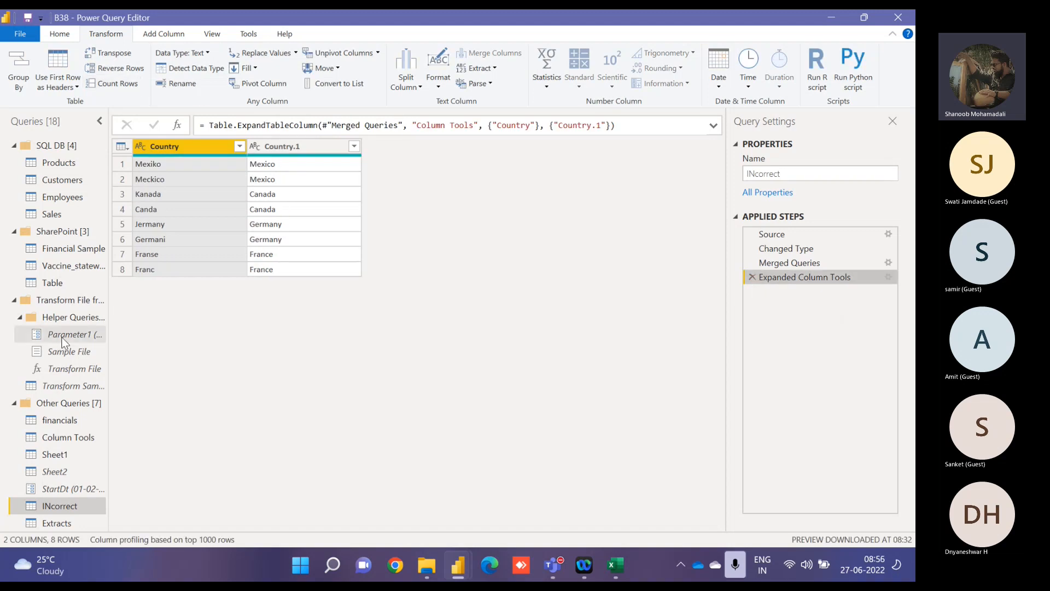
Step: Create a reference of the financials query and count its rows
{"action": "left_click", "coordinate": [58, 419]}
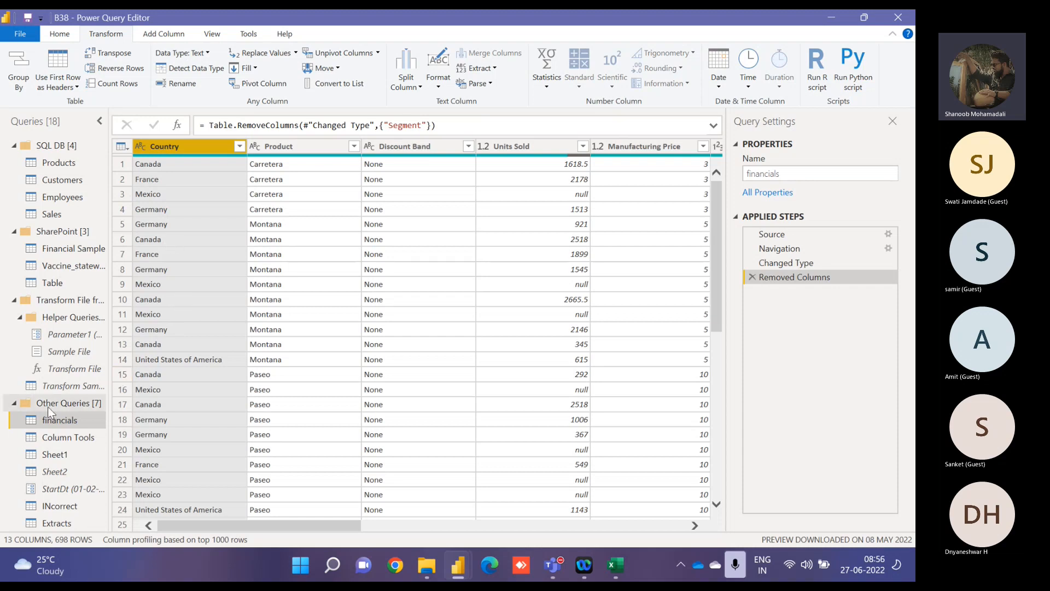
{"action": "right_click", "coordinate": [57, 420]}
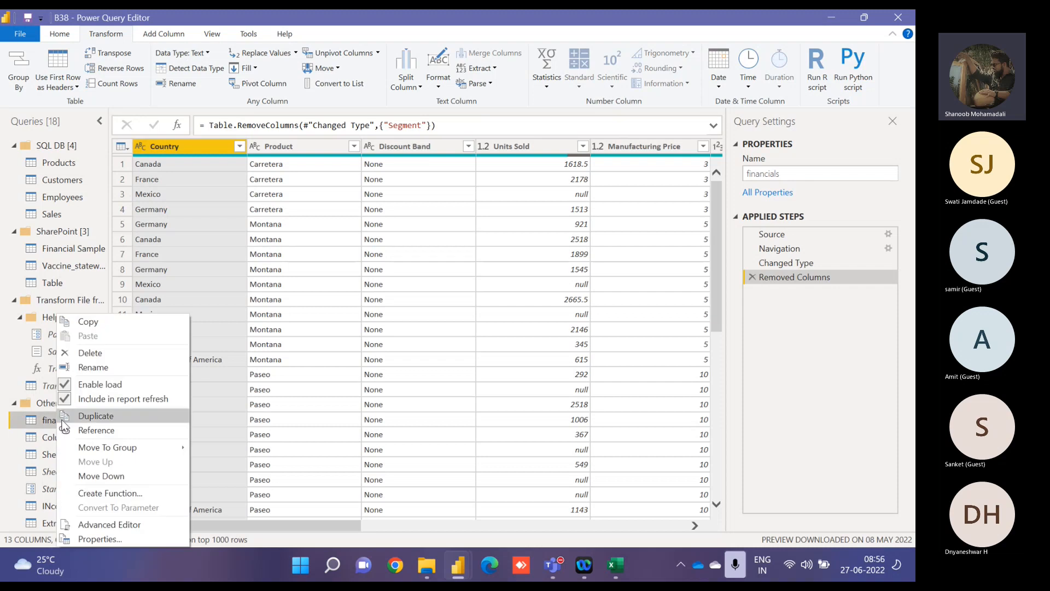
{"action": "left_click", "coordinate": [99, 431]}
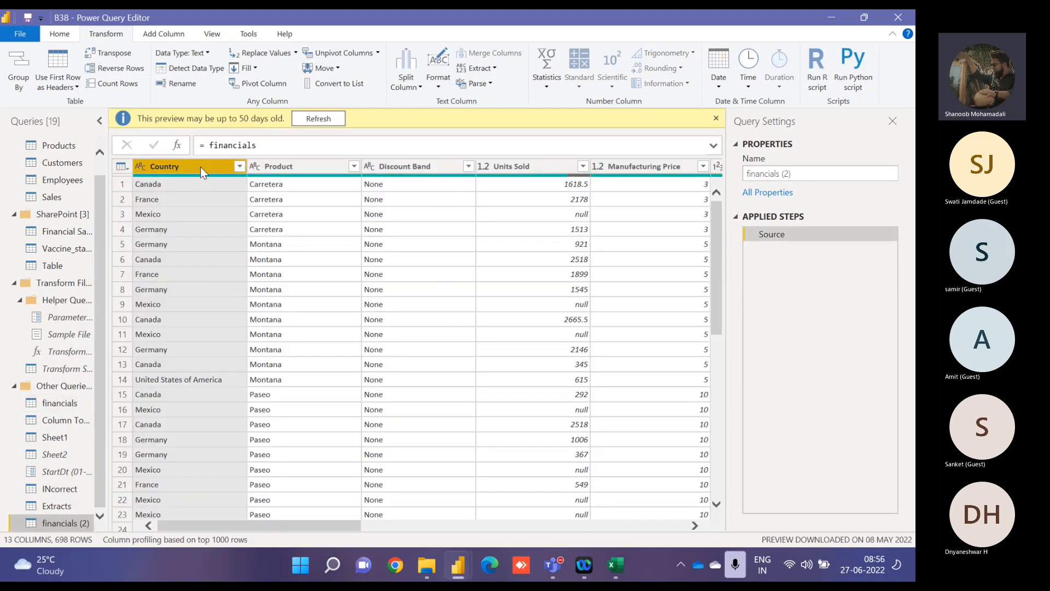
{"action": "left_click", "coordinate": [109, 84]}
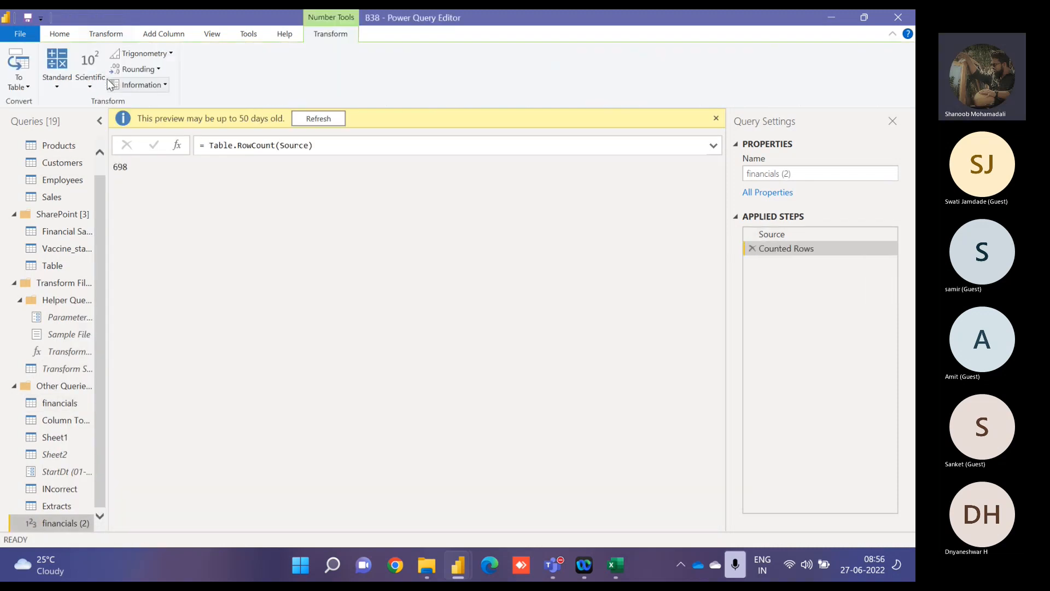
{"action": "left_click_drag", "start_coordinate": [130, 169], "coordinate": [114, 172]}
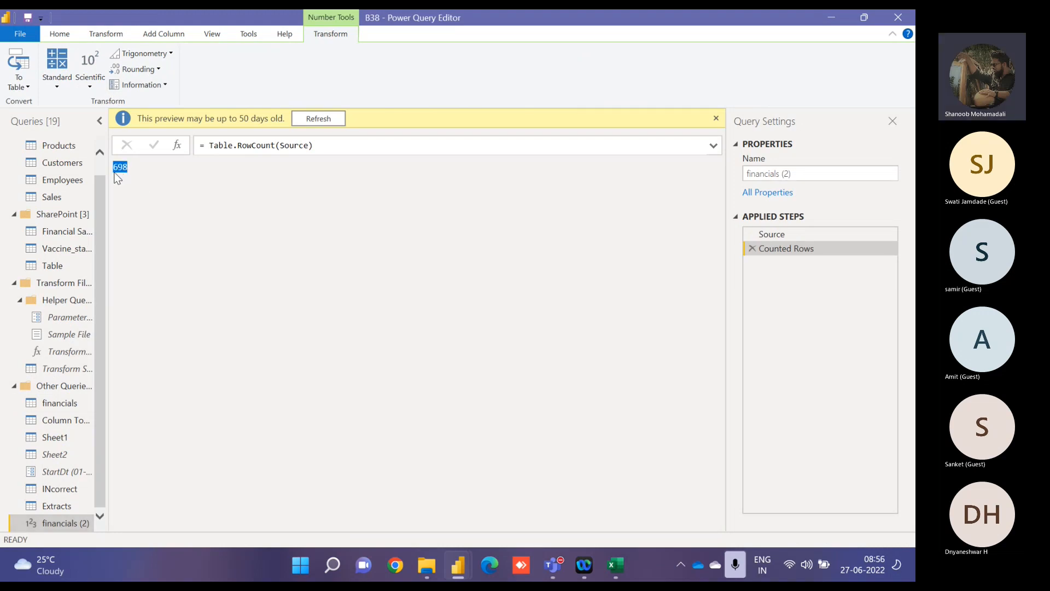
{"action": "left_click", "coordinate": [170, 192]}
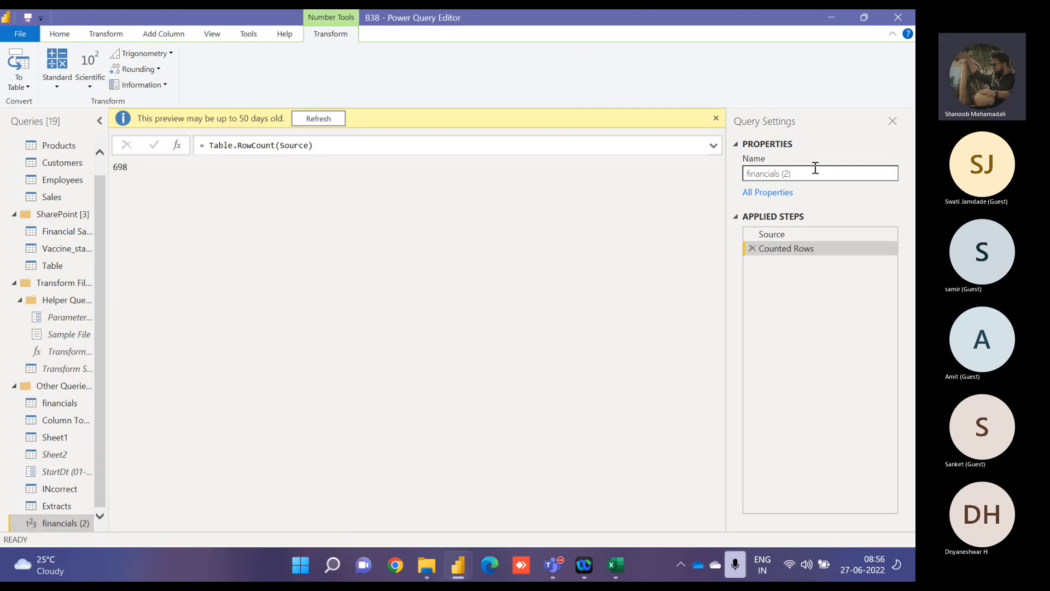
Step: Rename the referenced row-count query as RowCount
{"action": "left_click_drag", "start_coordinate": [815, 173], "coordinate": [738, 178]}
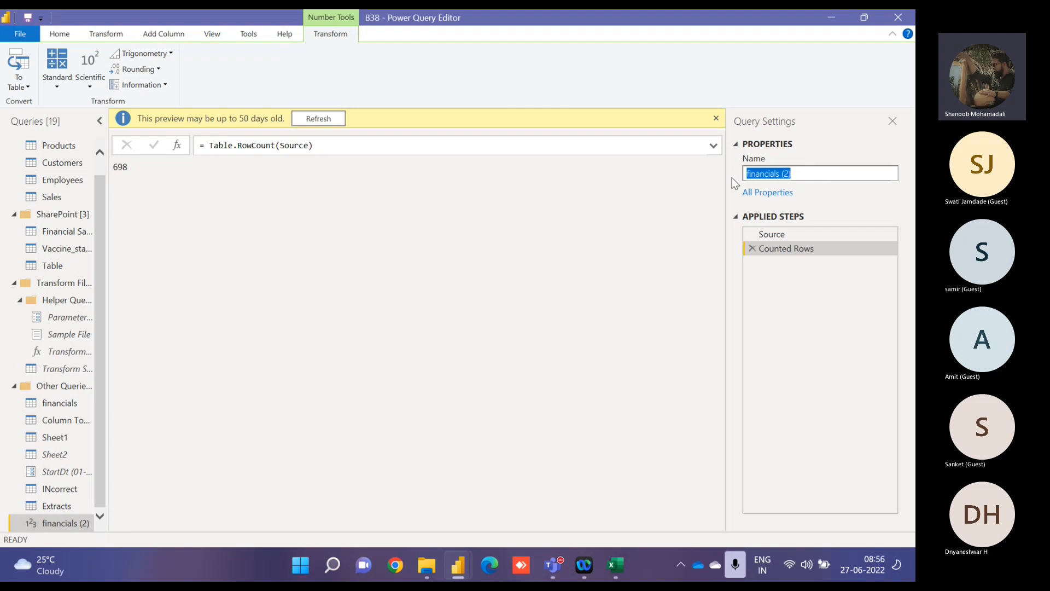
{"action": "left_click", "coordinate": [732, 178]}
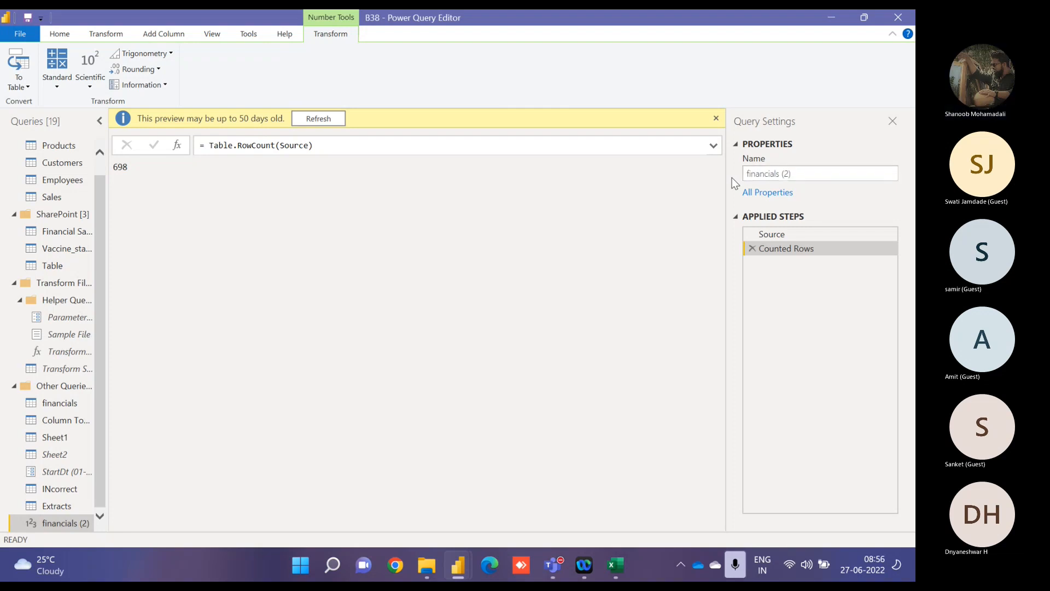
{"action": "triple_click", "coordinate": [765, 178]}
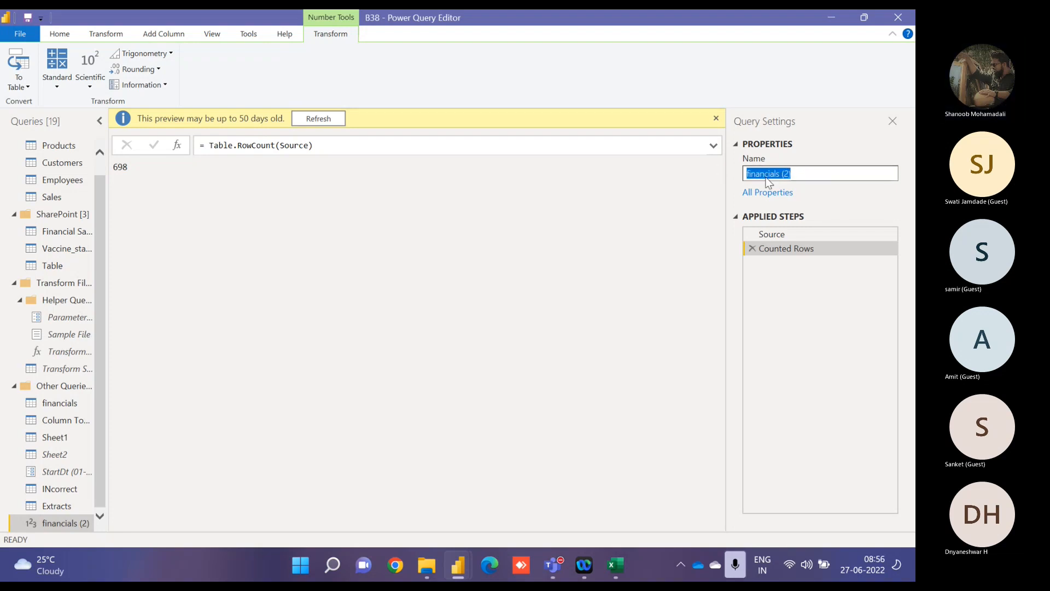
{"action": "type", "text": "RowCount"}
{"action": "key", "text": "Return"}
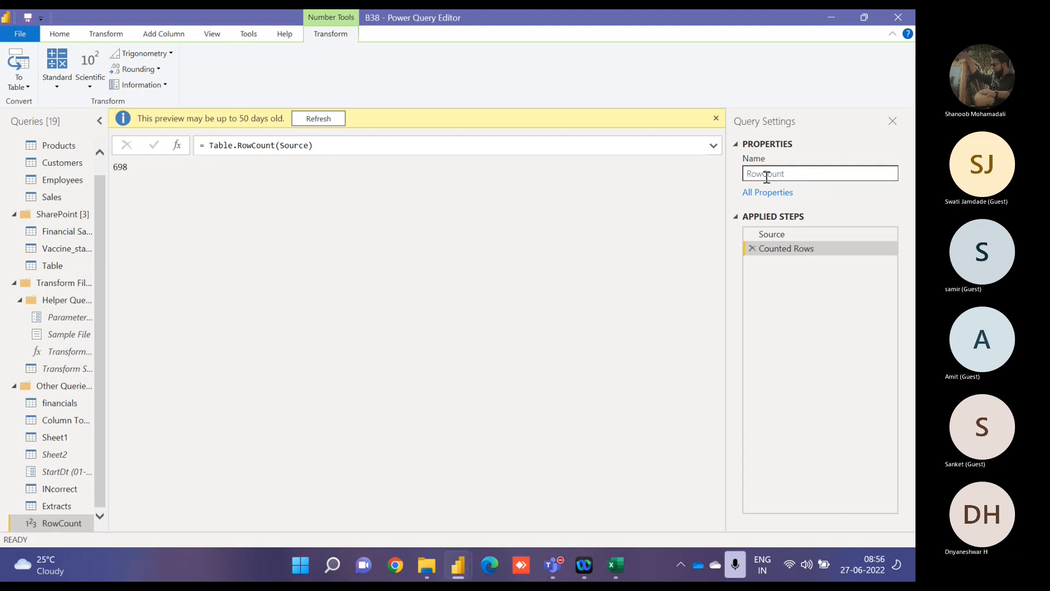
Step: Compare the Opportunity Amount - USD column in the Extracts query with the result of the RowCount query
{"action": "left_click", "coordinate": [70, 503]}
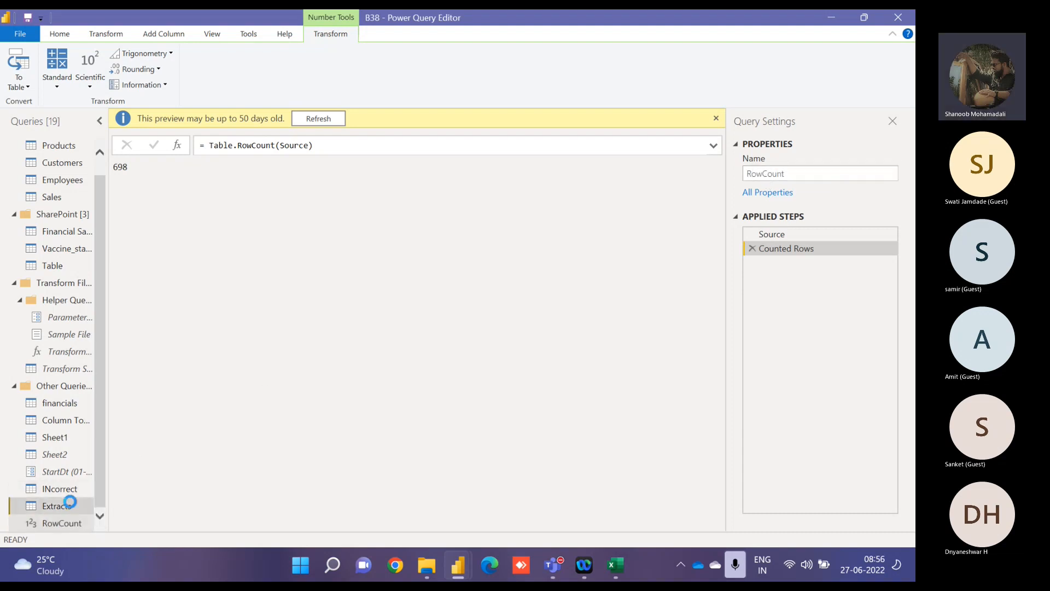
{"action": "left_click_drag", "start_coordinate": [507, 524], "coordinate": [563, 523]}
{"action": "left_click", "coordinate": [522, 148]}
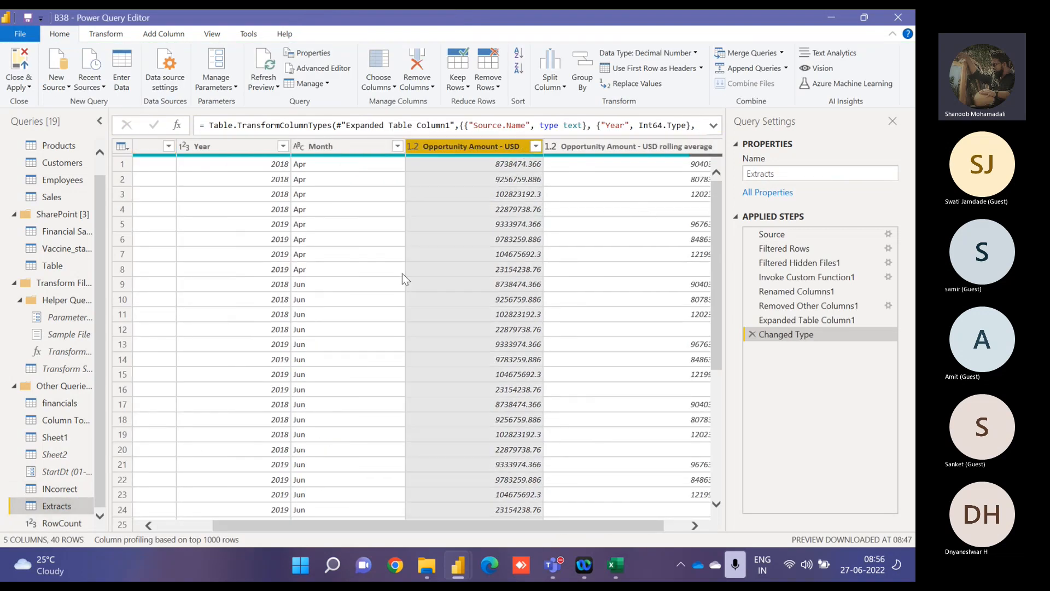
{"action": "left_click", "coordinate": [79, 523]}
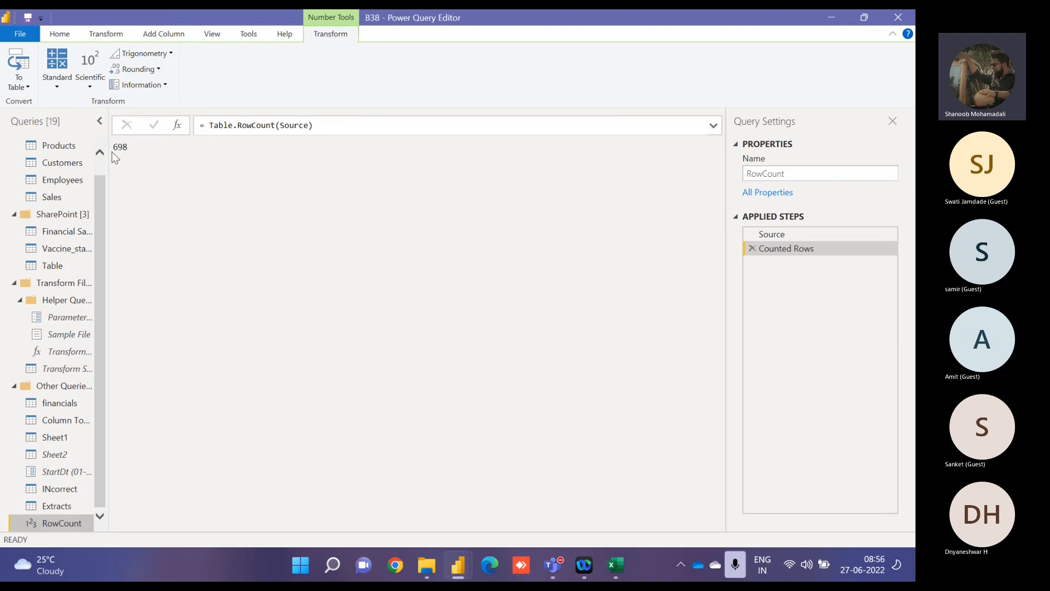
{"action": "left_click", "coordinate": [75, 505]}
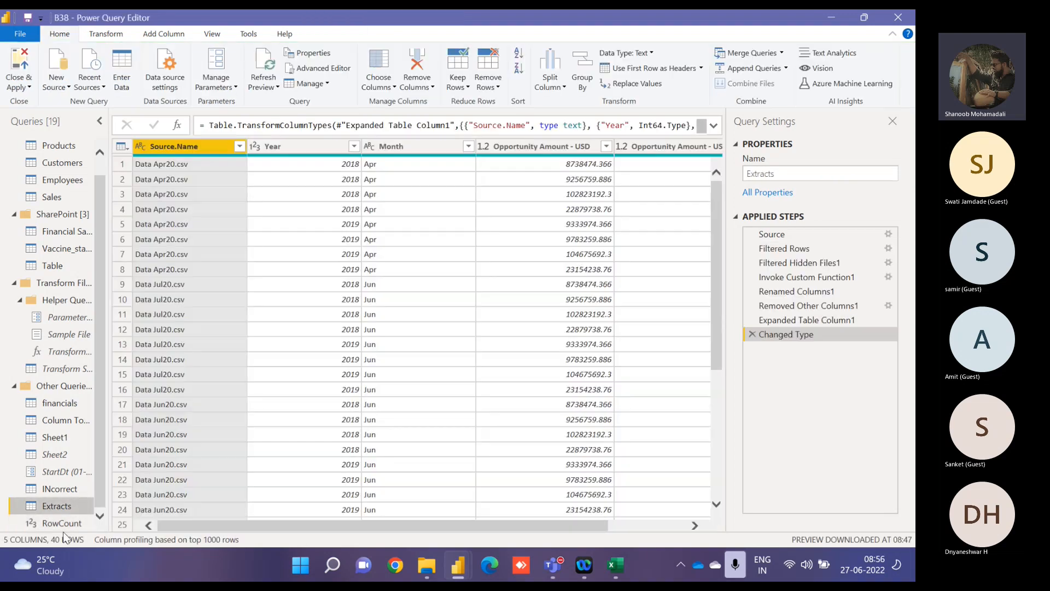
{"action": "left_click", "coordinate": [65, 523]}
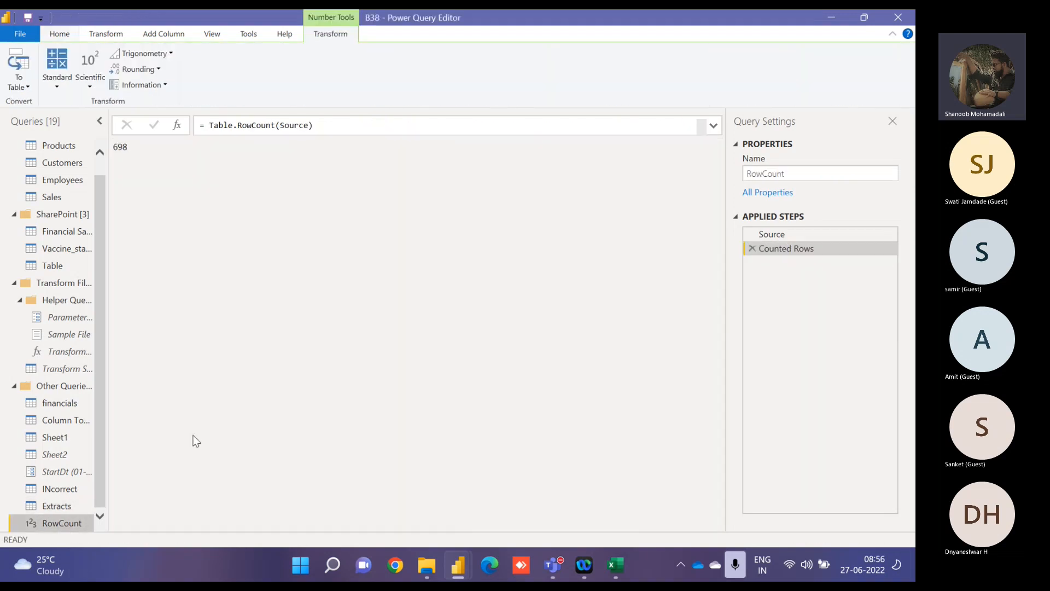
{"action": "left_click", "coordinate": [60, 504]}
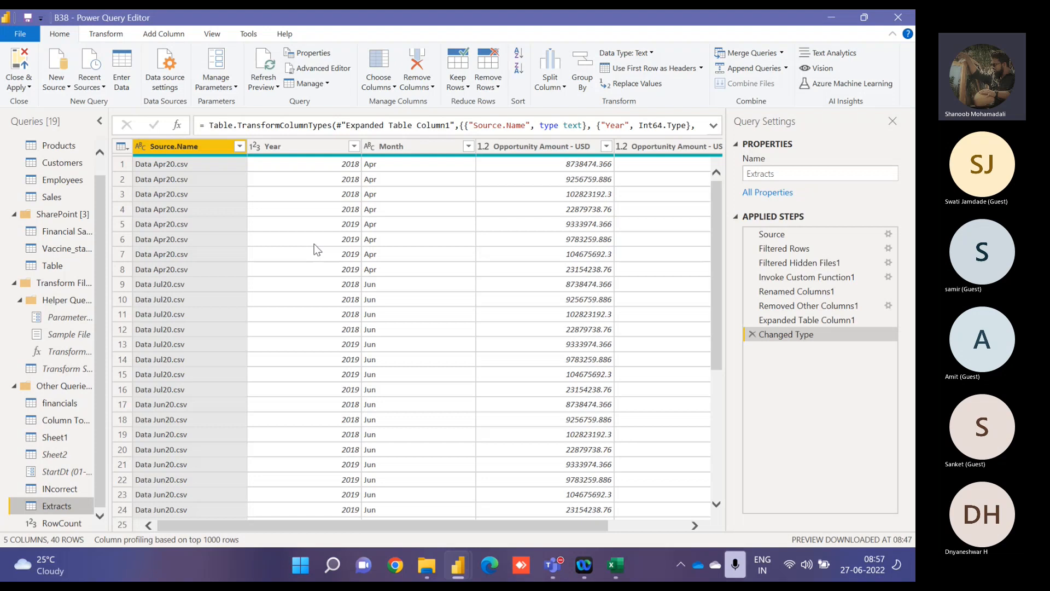
{"action": "left_click", "coordinate": [554, 151]}
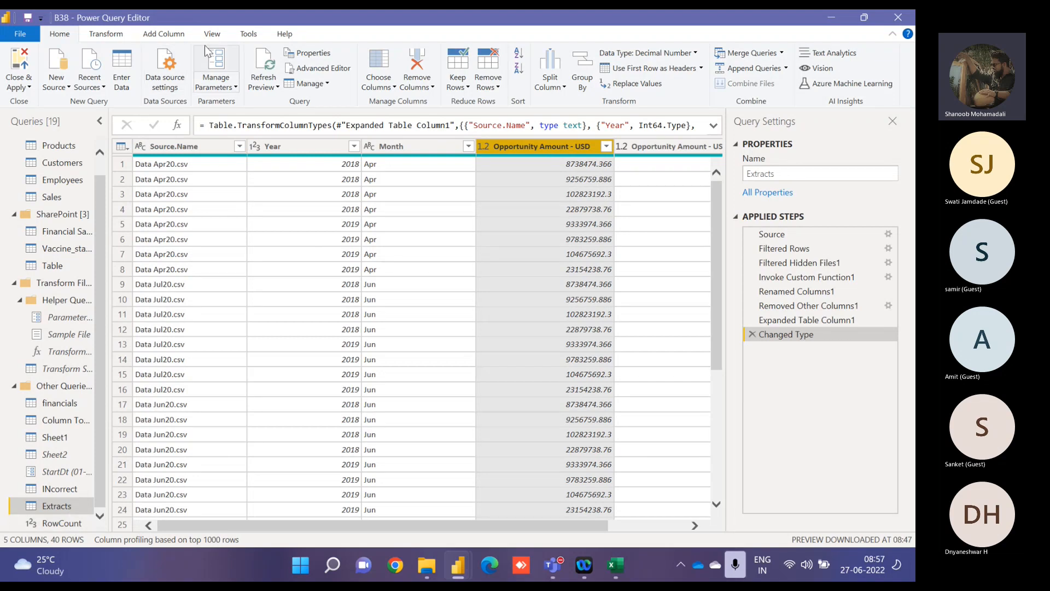
{"action": "left_click", "coordinate": [153, 36]}
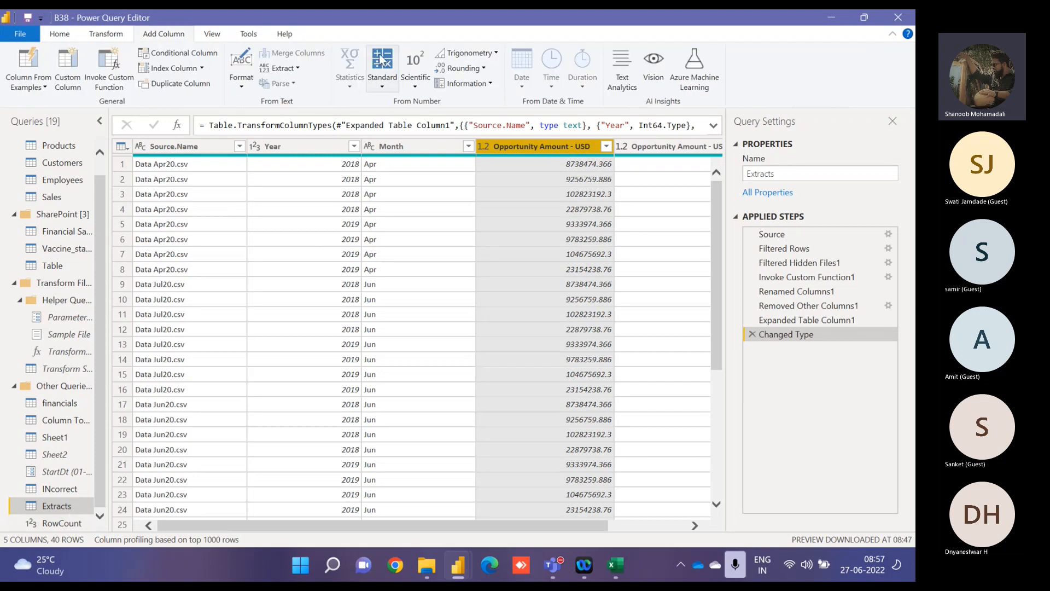
{"action": "left_click", "coordinate": [383, 82]}
{"action": "left_click", "coordinate": [399, 148]}
{"action": "left_click", "coordinate": [244, 291]}
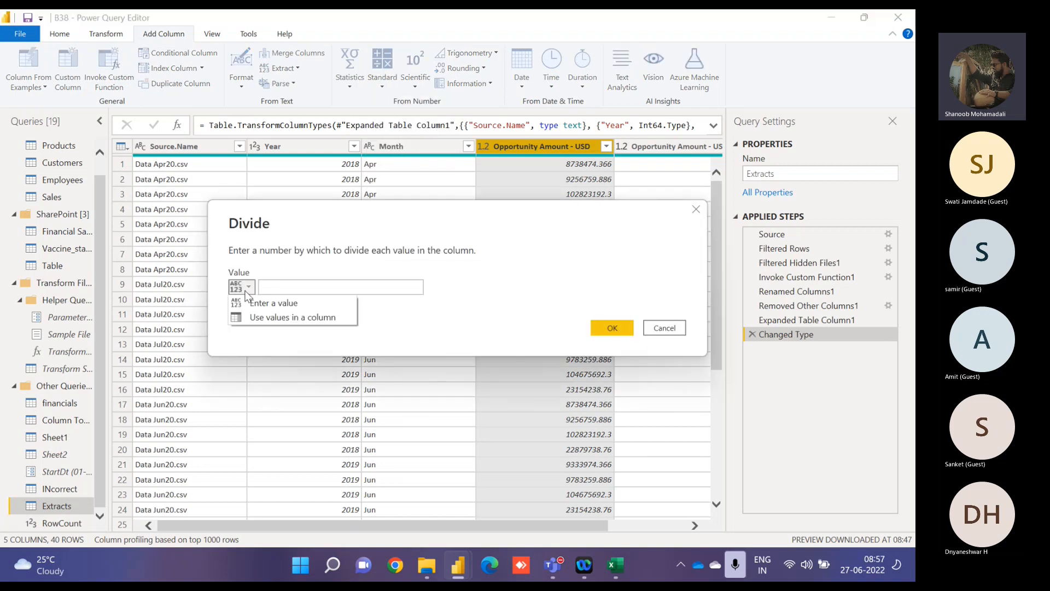
{"action": "left_click", "coordinate": [255, 317]}
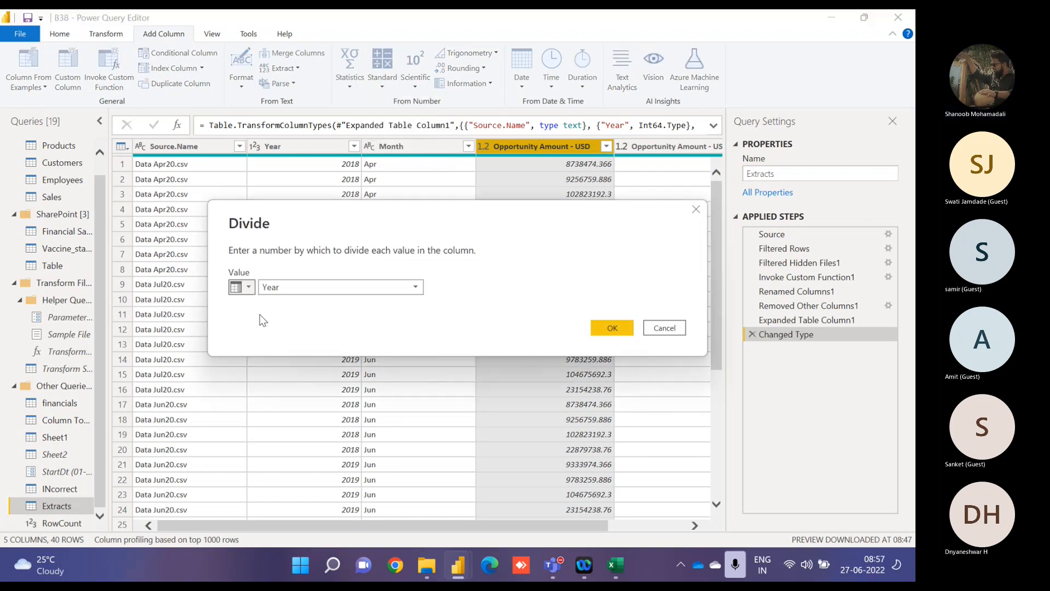
{"action": "left_click", "coordinate": [283, 287]}
{"action": "left_click", "coordinate": [248, 287]}
{"action": "left_click", "coordinate": [248, 287]}
{"action": "left_click", "coordinate": [257, 302]}
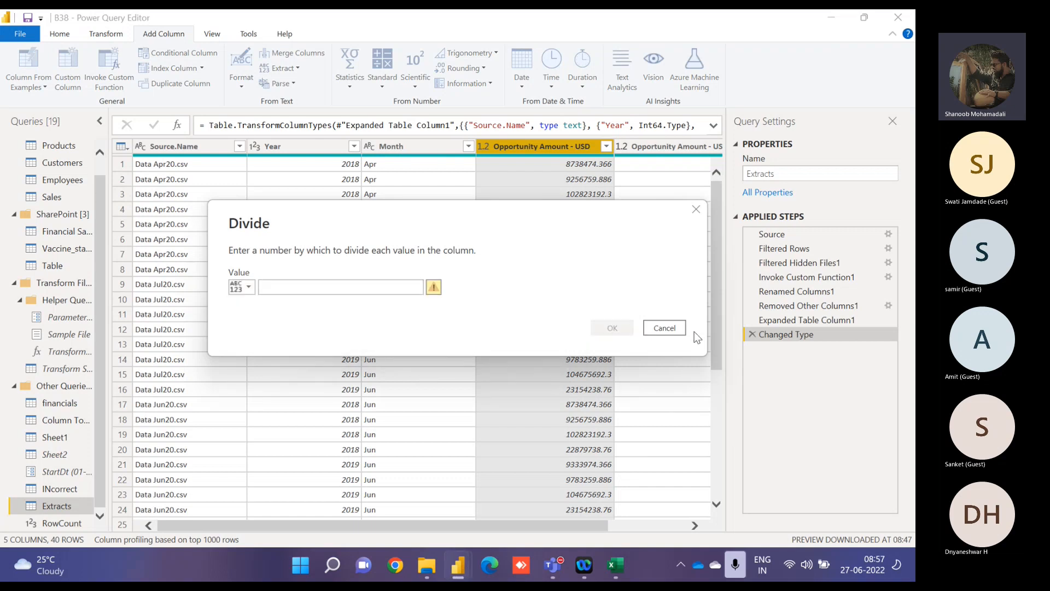
{"action": "left_click", "coordinate": [664, 327]}
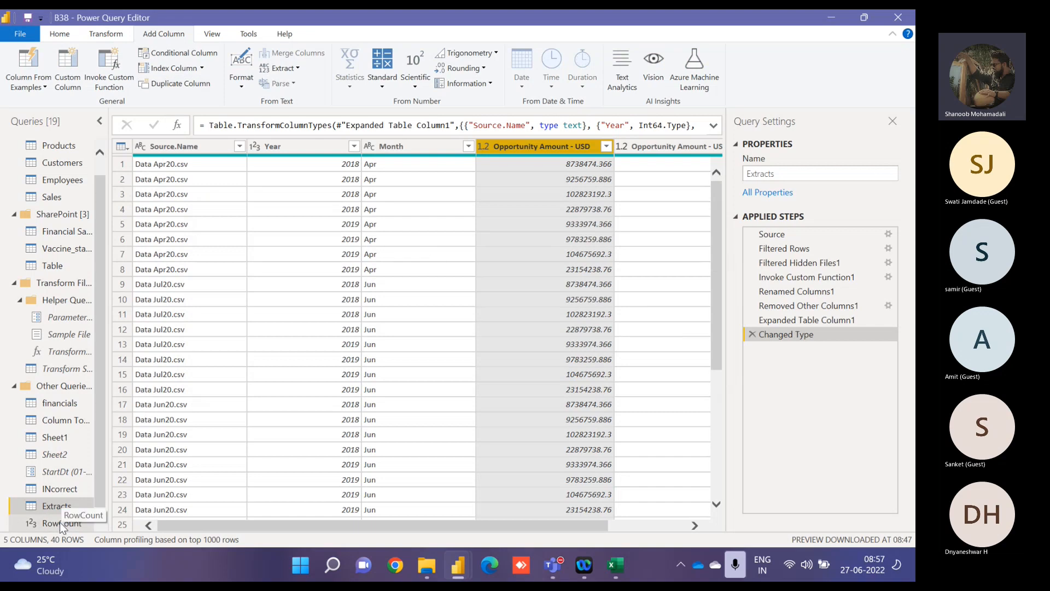
Step: Try adding a custom column to Extracts that divides Opportunity Amount - USD by RowCount, and remove the added step again
{"action": "left_click", "coordinate": [376, 88]}
{"action": "left_click", "coordinate": [383, 83]}
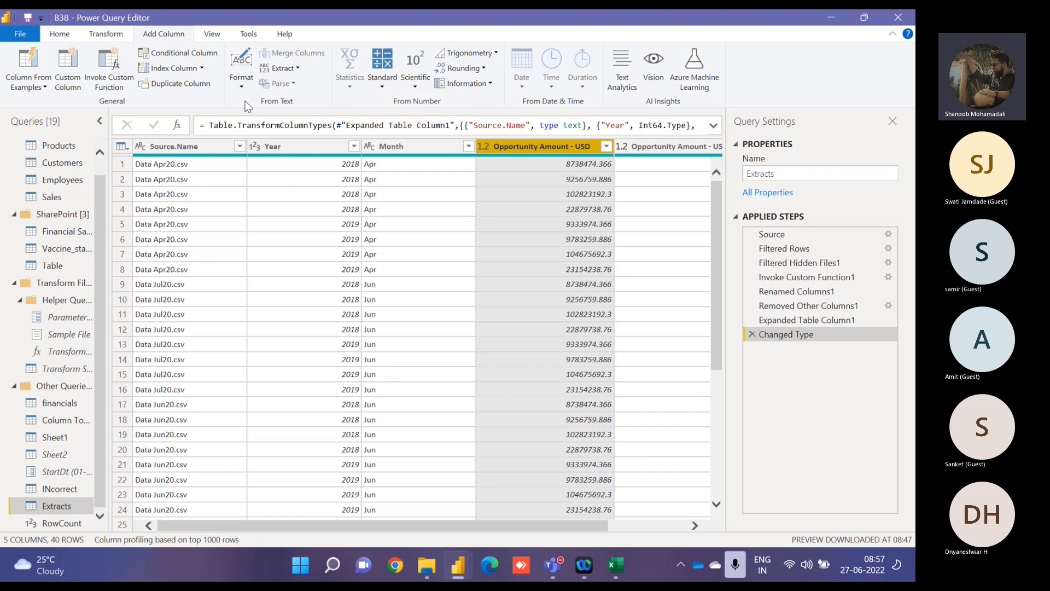
{"action": "left_click", "coordinate": [74, 59]}
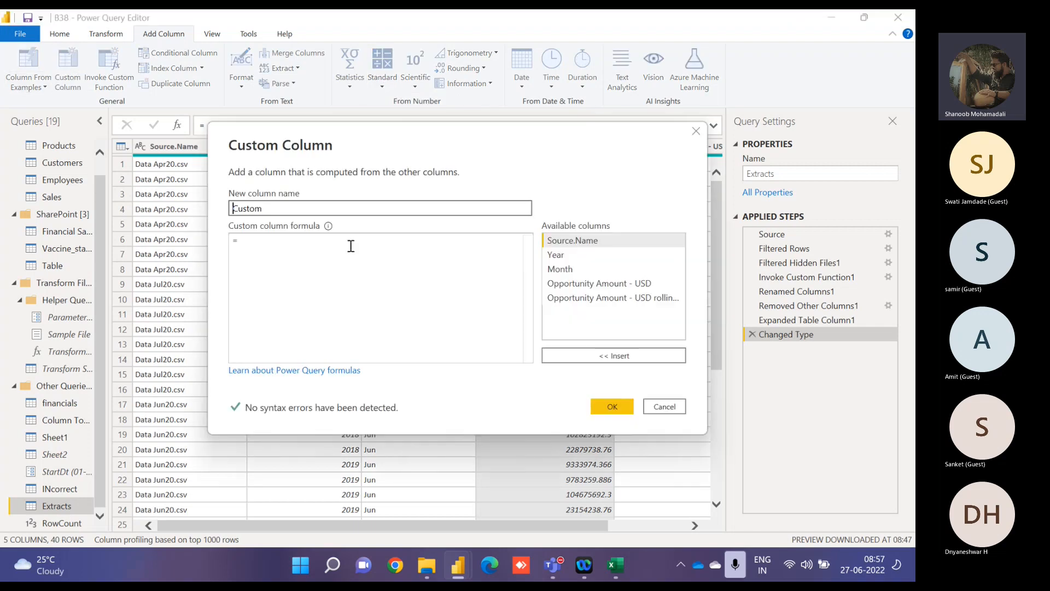
{"action": "left_click", "coordinate": [269, 251]}
{"action": "left_click", "coordinate": [590, 283]}
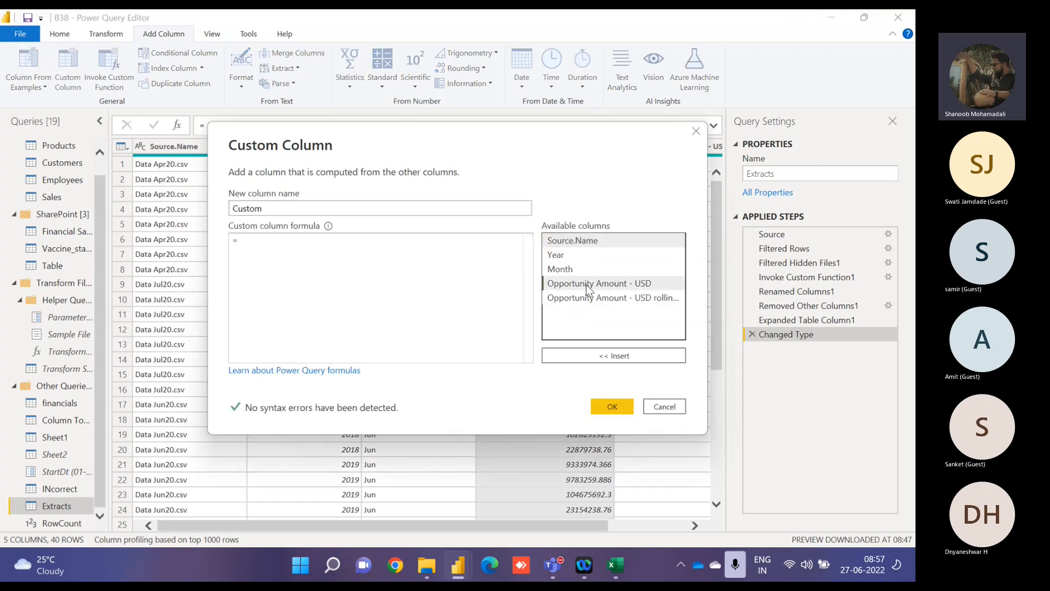
{"action": "left_click", "coordinate": [620, 356]}
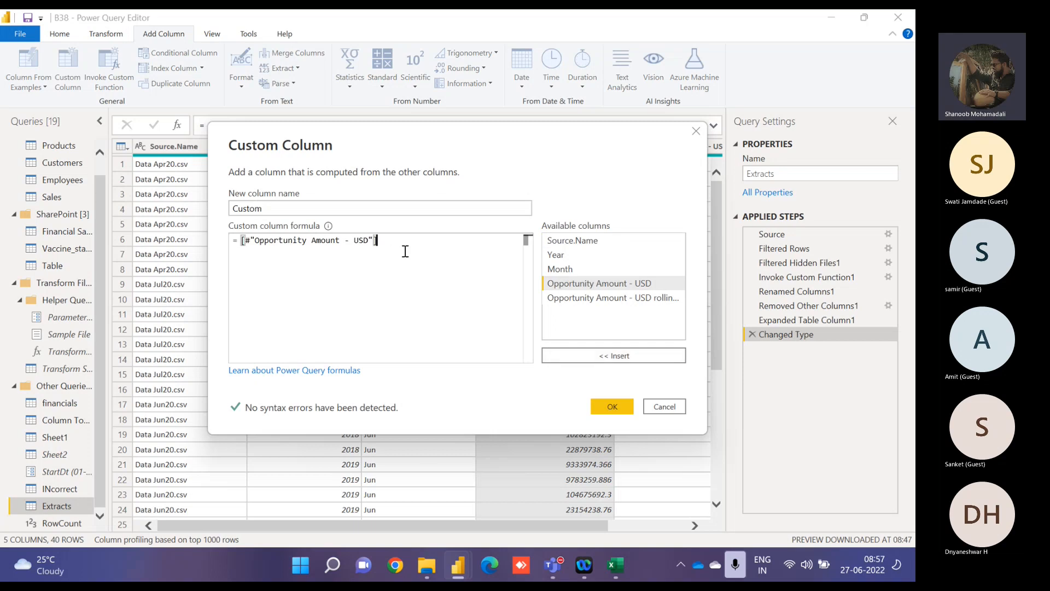
{"action": "type", "text": "/"}
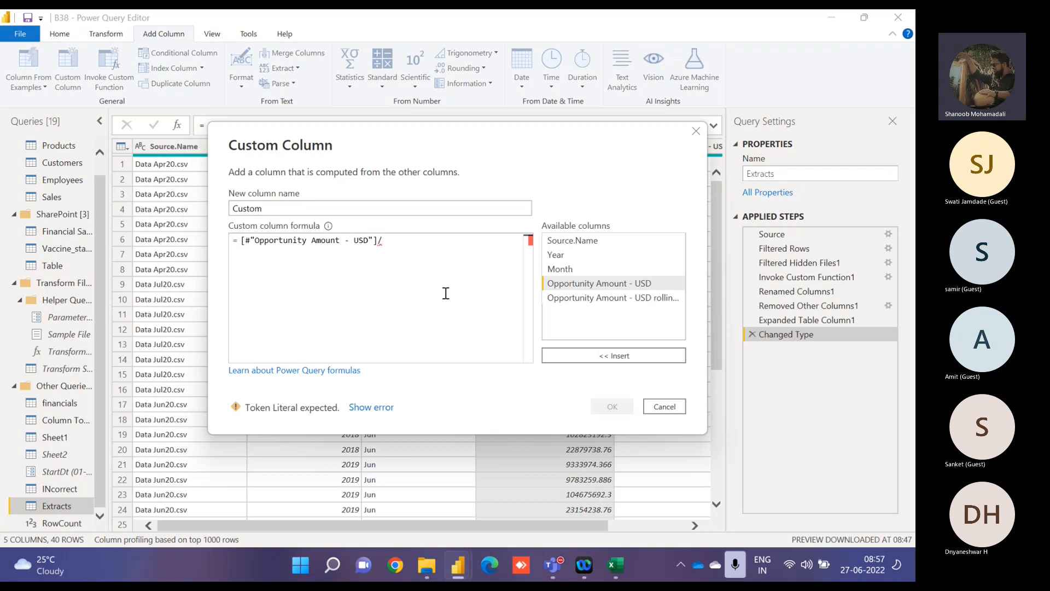
{"action": "type", "text": "R"}
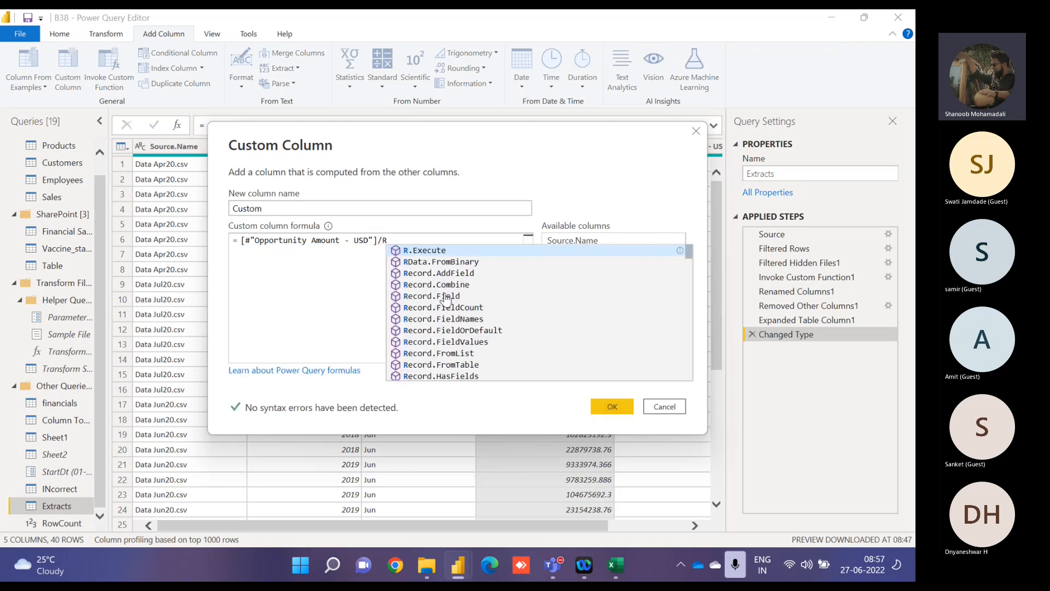
{"action": "type", "text": "owC"}
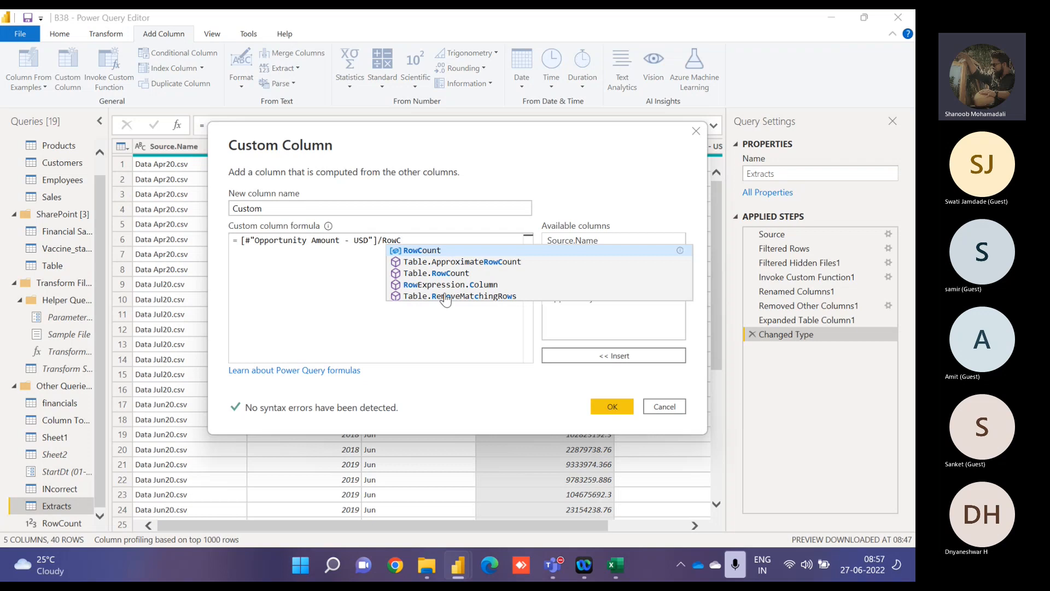
{"action": "left_click", "coordinate": [429, 250]}
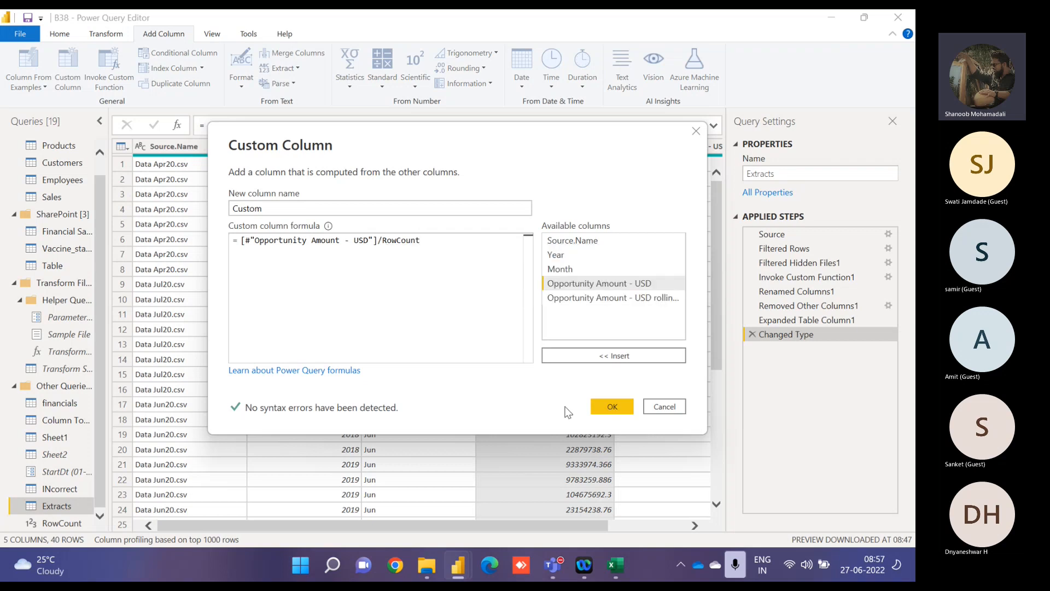
{"action": "left_click", "coordinate": [612, 407]}
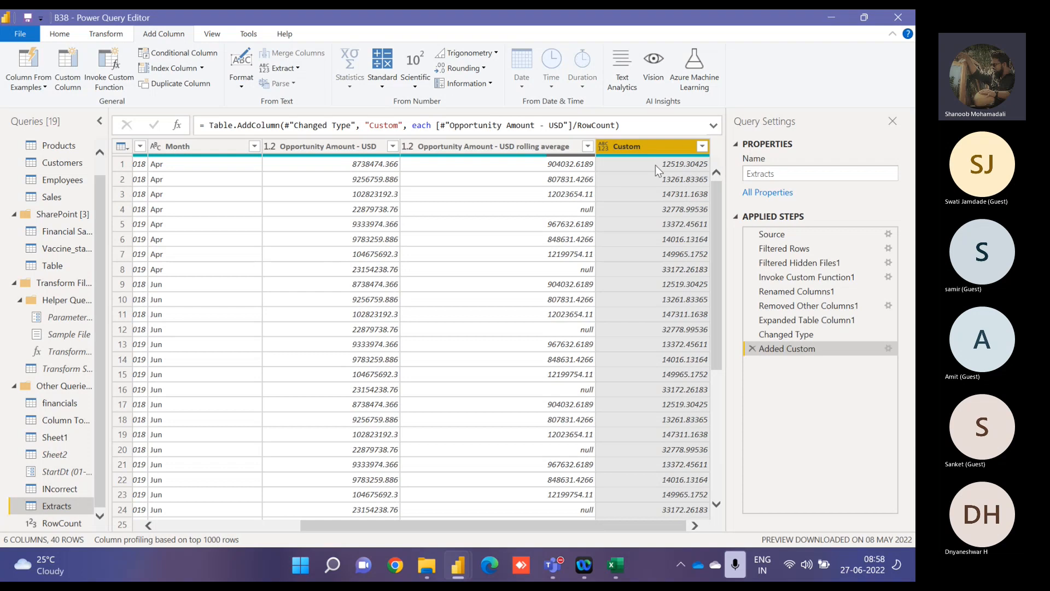
{"action": "left_click", "coordinate": [752, 348]}
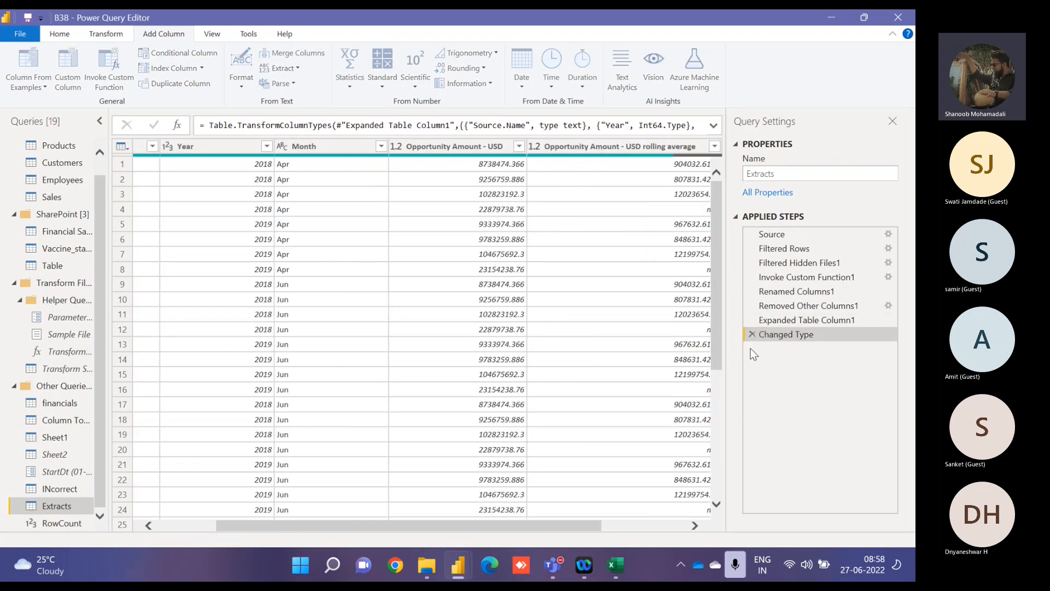
Step: Examine the RowCount query's value and the Standard, Scientific and Trigonometry operations available for it
{"action": "left_click", "coordinate": [60, 522]}
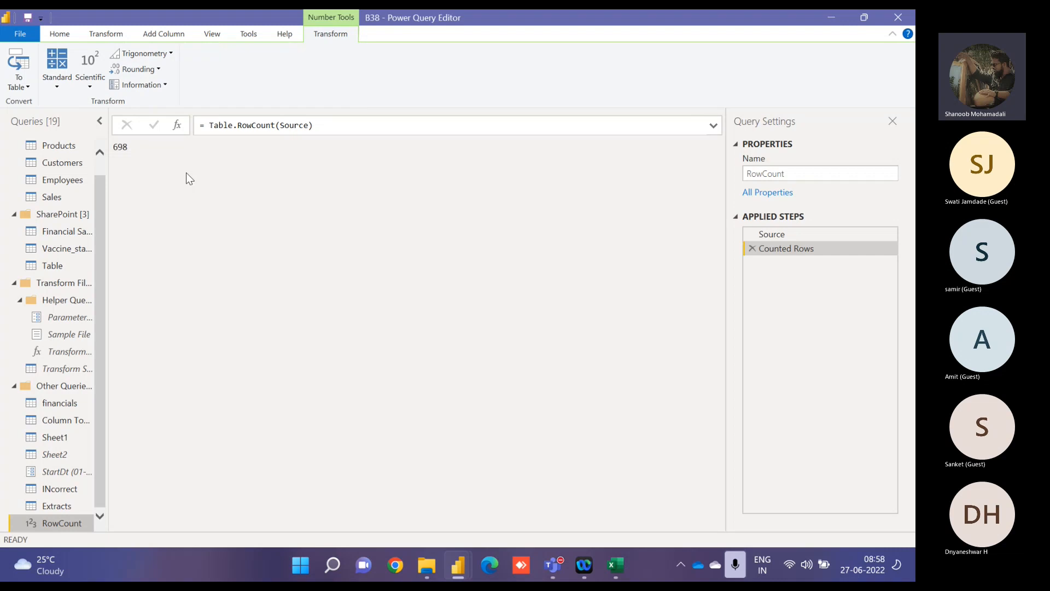
{"action": "double_click", "coordinate": [126, 149]}
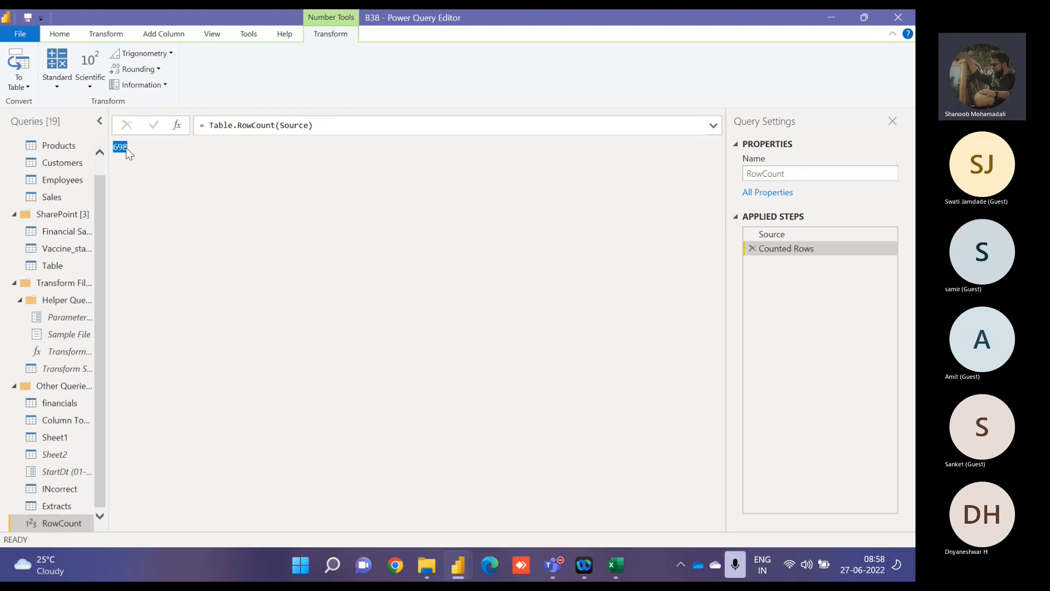
{"action": "left_click", "coordinate": [58, 82]}
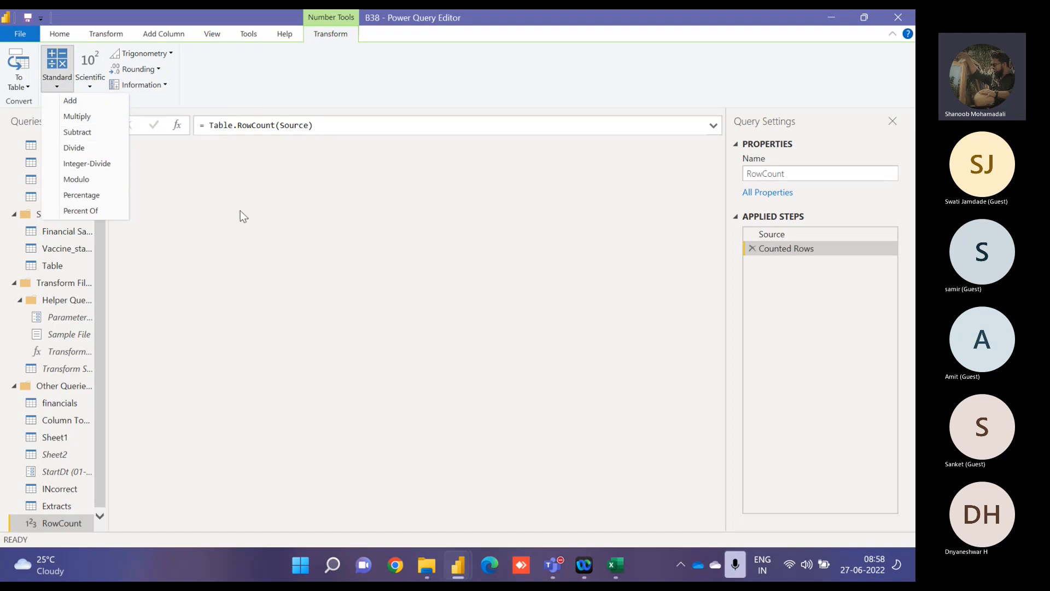
{"action": "left_click", "coordinate": [99, 87]}
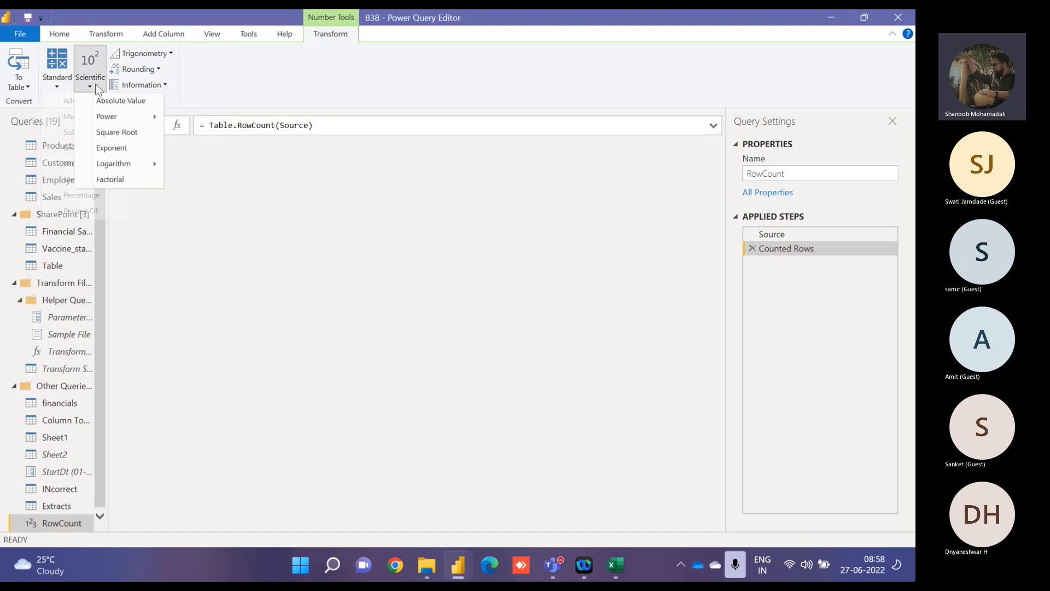
{"action": "left_click", "coordinate": [156, 53]}
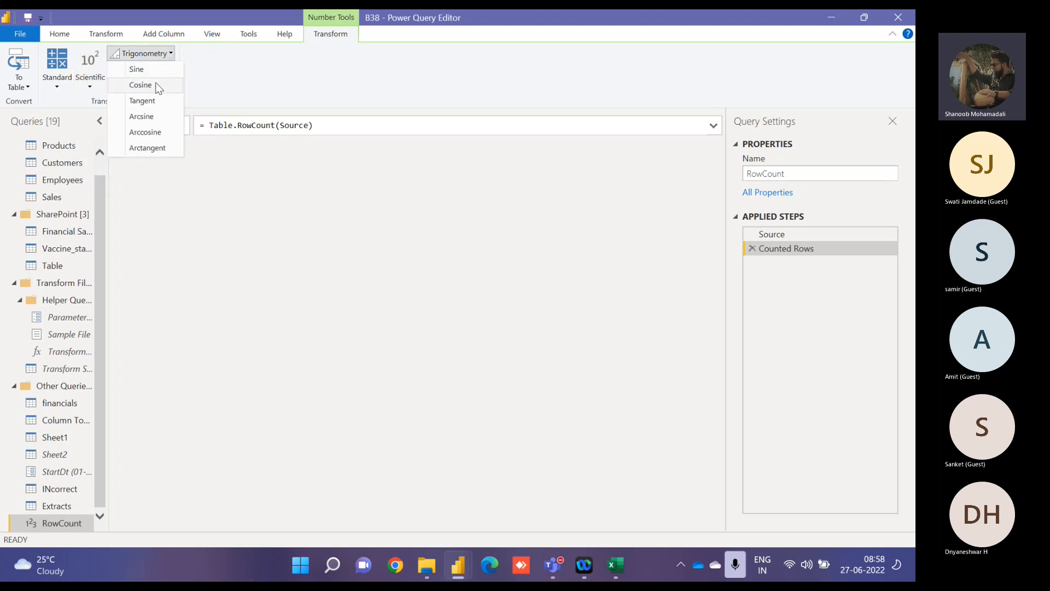
Step: Try converting the RowCount result to a table, and remove the conversion step again
{"action": "left_click", "coordinate": [19, 82]}
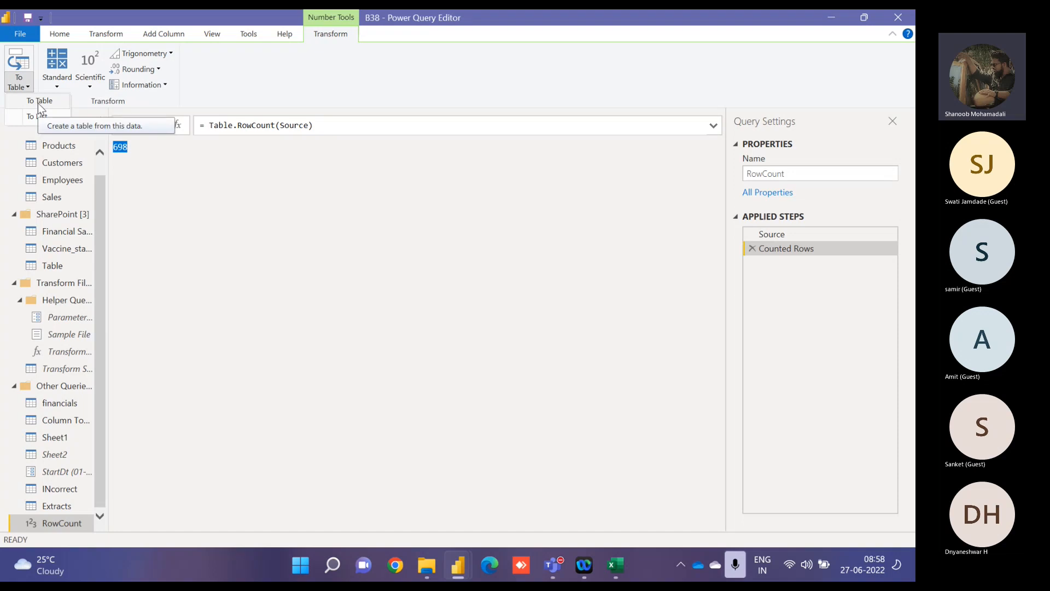
{"action": "left_click", "coordinate": [38, 103]}
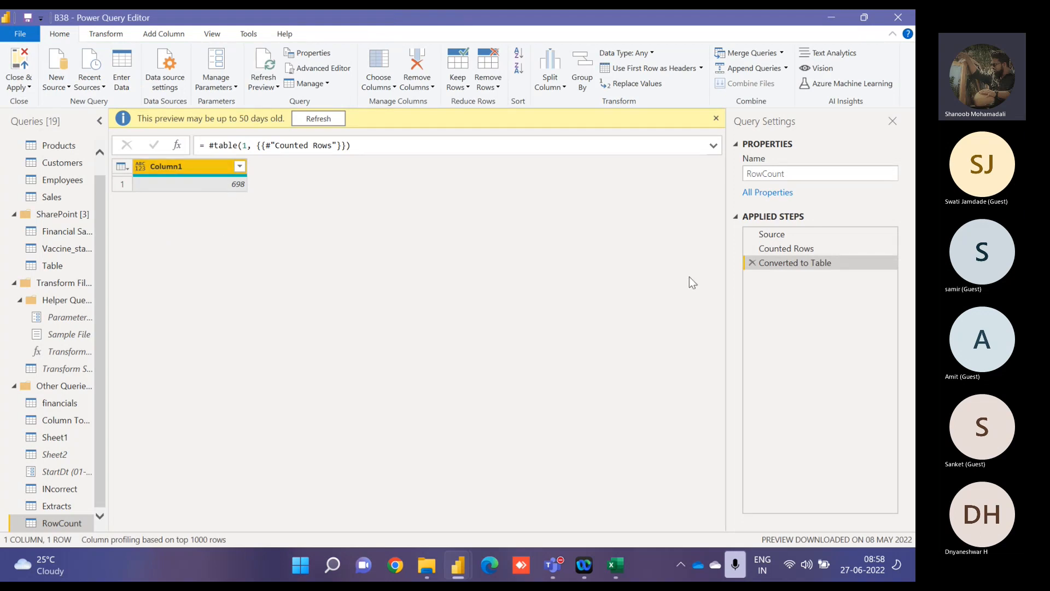
{"action": "left_click", "coordinate": [752, 263]}
Step: Remove the Counted Rows step from the RowCount query and delete the query
{"action": "left_click", "coordinate": [753, 248]}
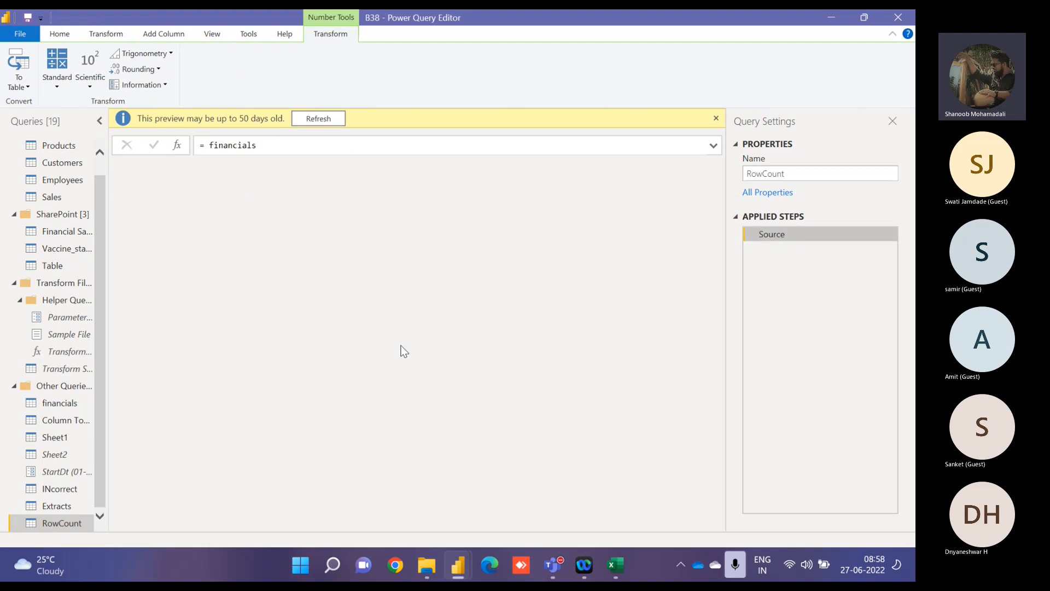
{"action": "right_click", "coordinate": [56, 525]}
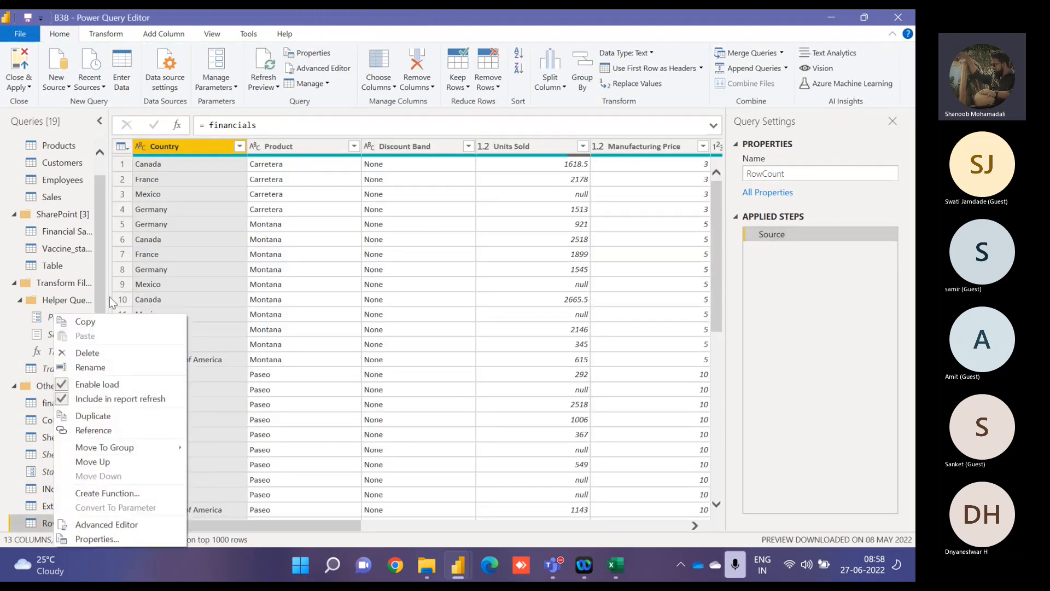
{"action": "left_click", "coordinate": [108, 348]}
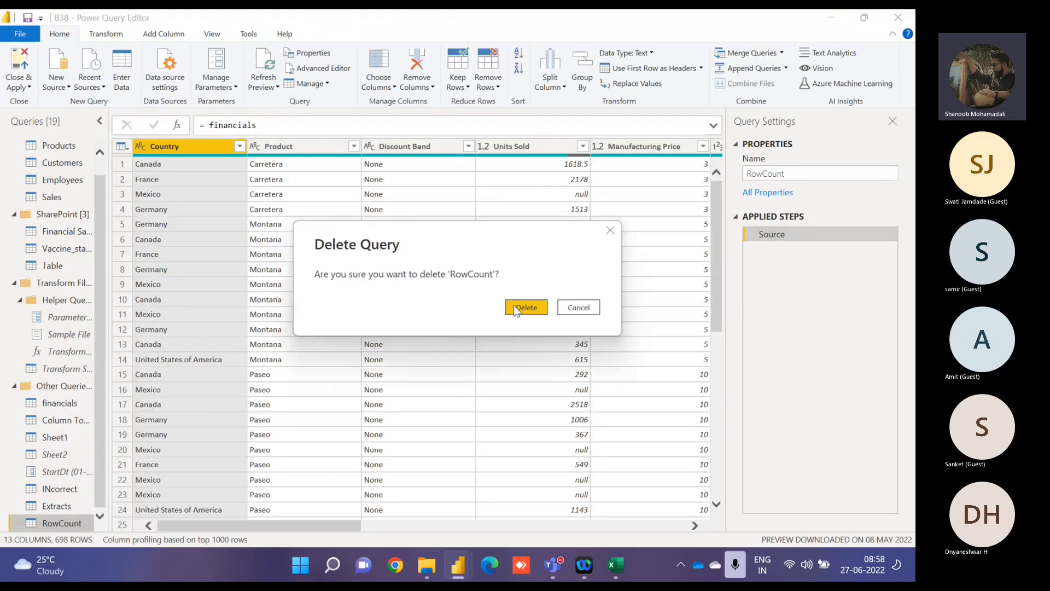
{"action": "left_click", "coordinate": [521, 307]}
Step: Remove the Removed Columns and Changed Type steps from the financials query
{"action": "left_click", "coordinate": [66, 421]}
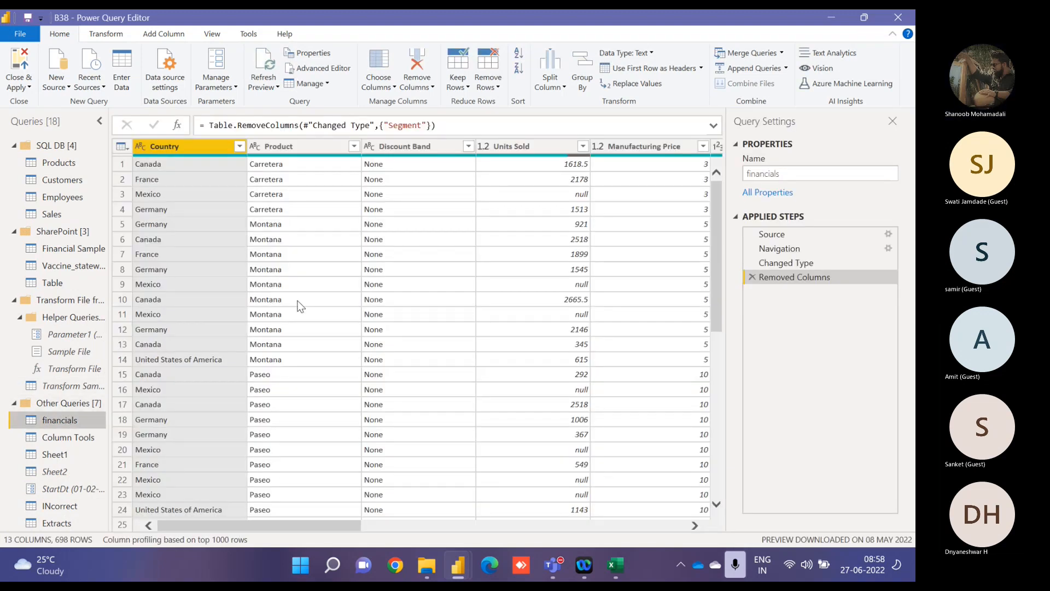
{"action": "left_click", "coordinate": [114, 35]}
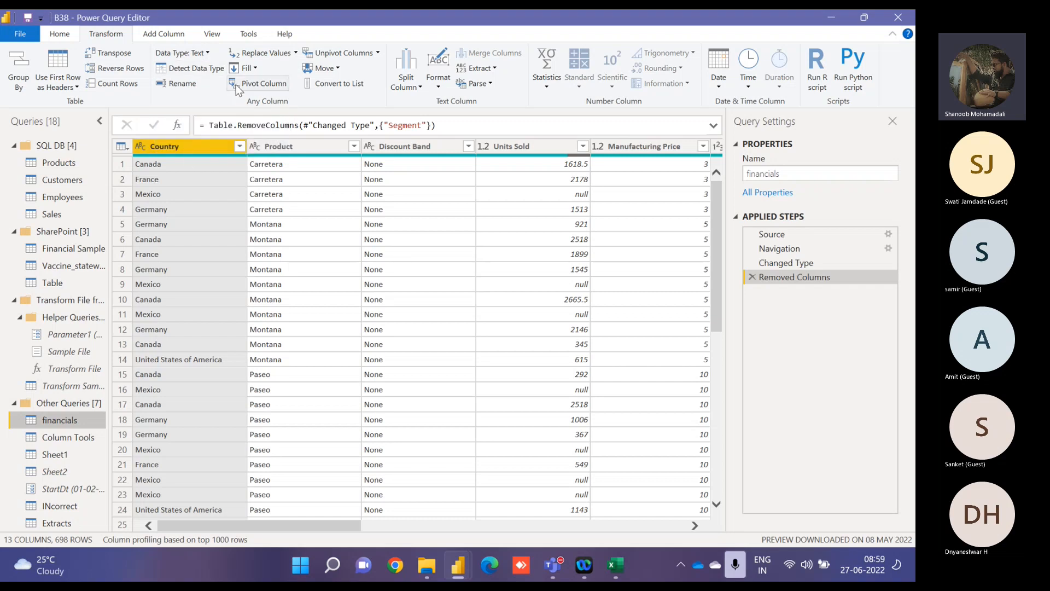
{"action": "left_click", "coordinate": [752, 277]}
{"action": "left_click", "coordinate": [754, 261]}
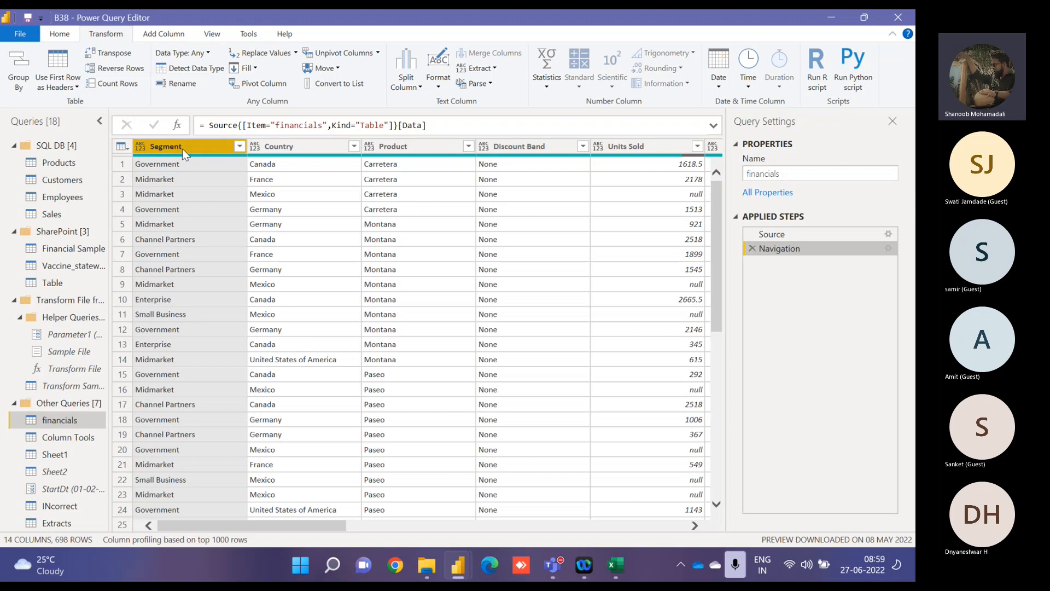
Step: Select all financials columns from Segment through Month Name and detect their data types automatically
{"action": "key", "text": "shift+Right"}
{"action": "key", "text": "shift+Right"}
{"action": "key", "text": "shift+Right"}
{"action": "key", "text": "shift+Right"}
{"action": "key", "text": "shift+Right"}
{"action": "key", "text": "shift+Right"}
{"action": "key", "text": "shift+Right"}
{"action": "key", "text": "shift+Right"}
{"action": "key", "text": "shift+Right"}
{"action": "key", "text": "shift+Right"}
{"action": "key", "text": "shift+Right"}
{"action": "key", "text": "shift+Right"}
{"action": "key", "text": "shift+Right"}
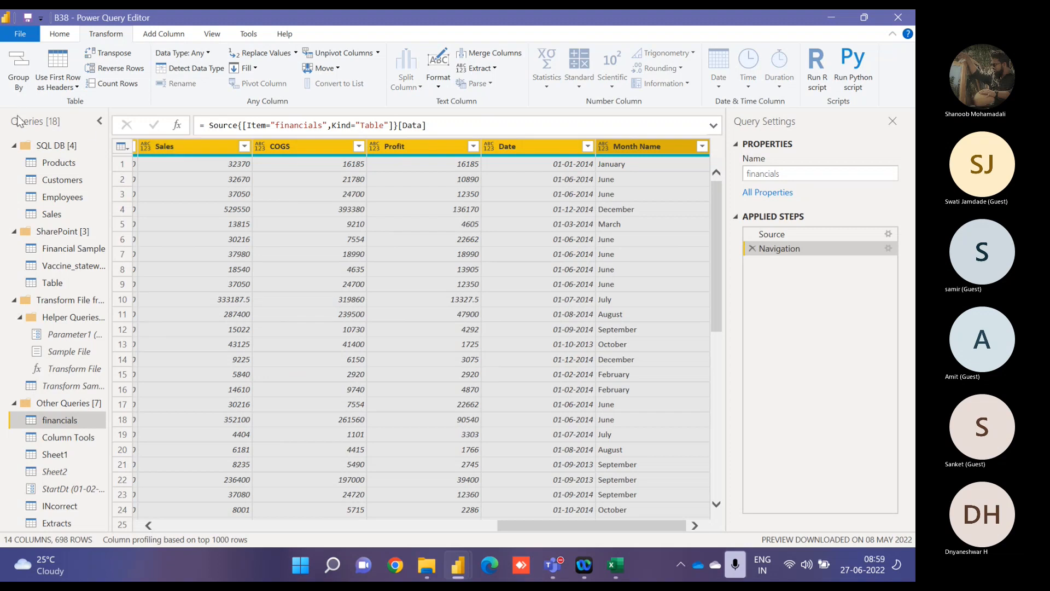
{"action": "left_click", "coordinate": [204, 69]}
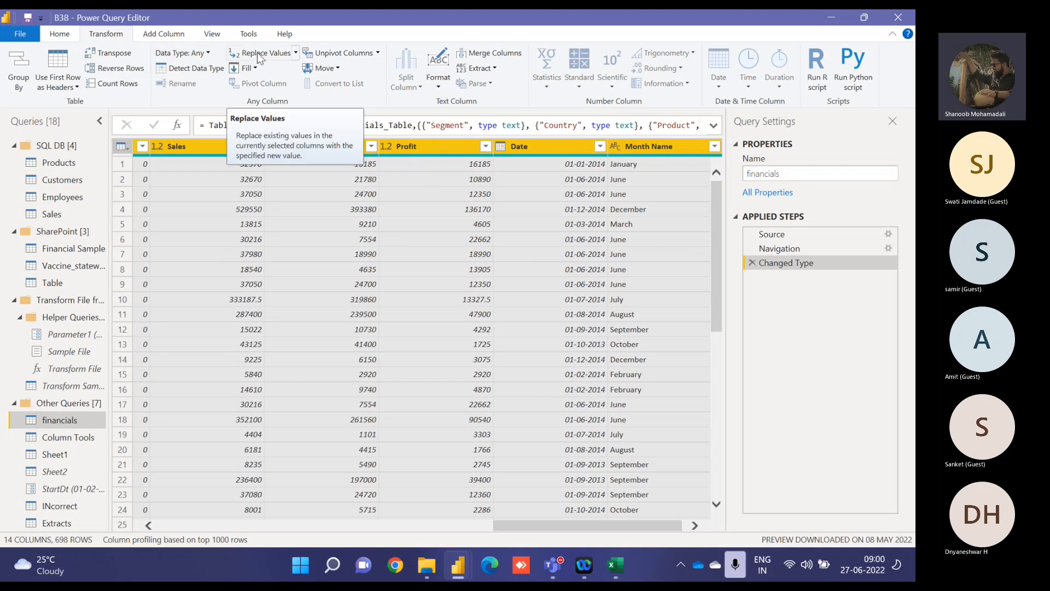
Step: Try filling the null values in the Units Sold column of financials downward, and remove the fill step again
{"action": "left_click", "coordinate": [404, 242]}
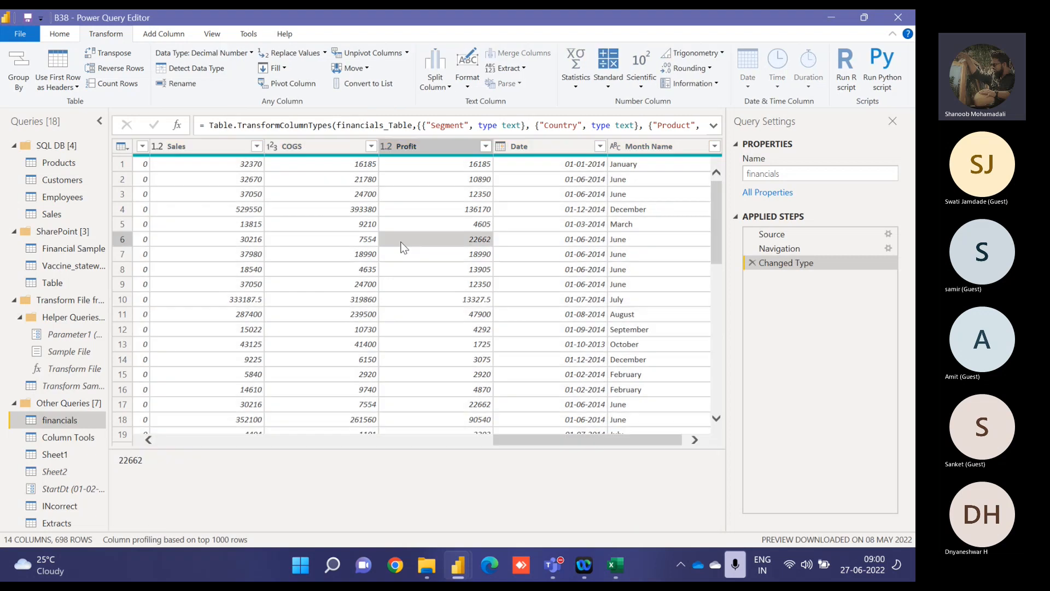
{"action": "left_click", "coordinate": [262, 440]}
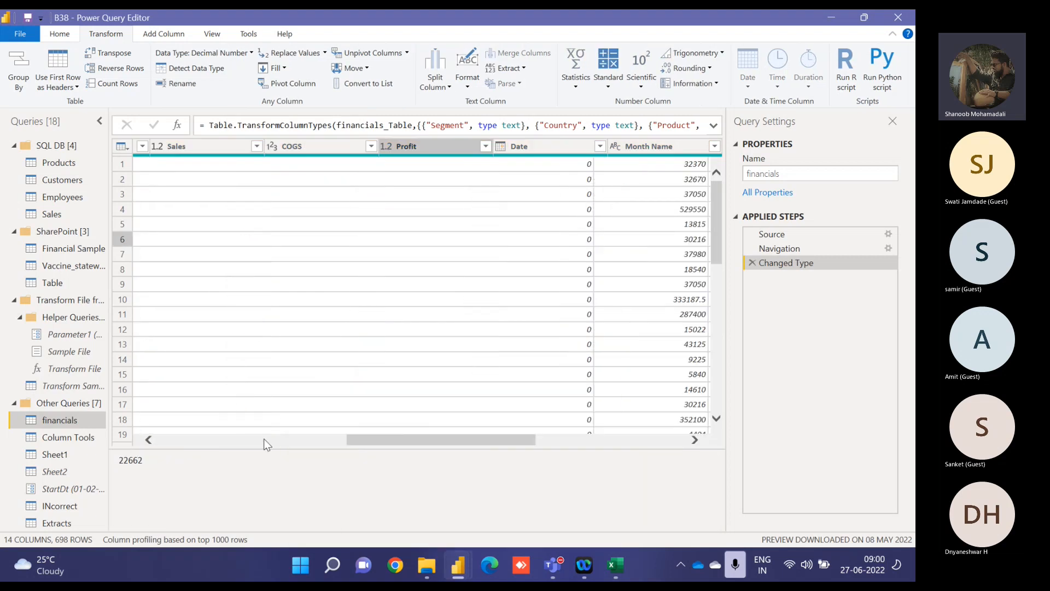
{"action": "left_click_drag", "start_coordinate": [261, 439], "coordinate": [188, 449]}
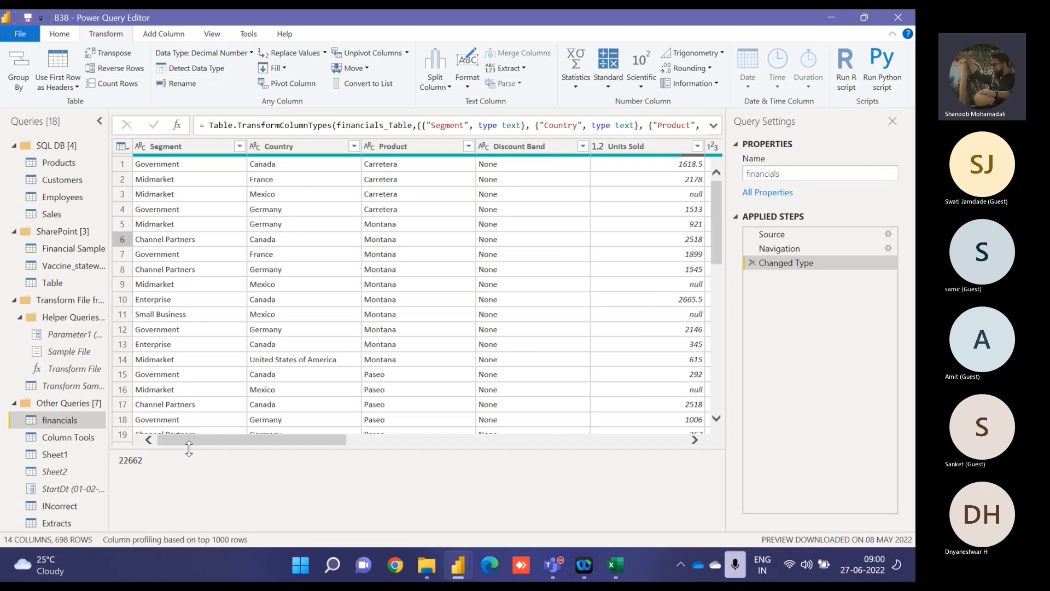
{"action": "left_click", "coordinate": [637, 163]}
{"action": "left_click_drag", "start_coordinate": [294, 441], "coordinate": [360, 437]}
{"action": "left_click", "coordinate": [467, 148]}
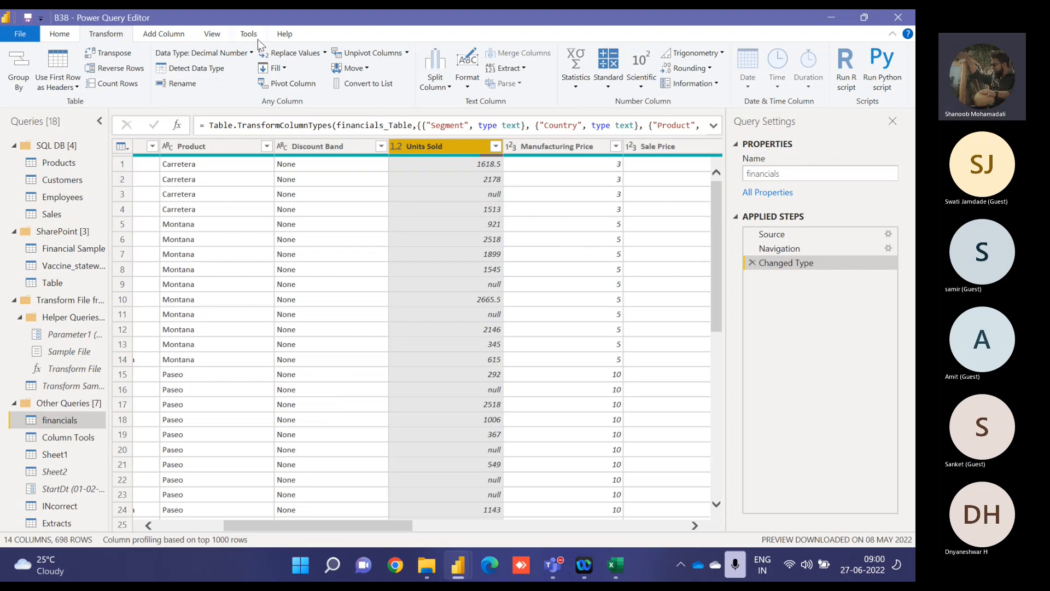
{"action": "left_click", "coordinate": [277, 68]}
{"action": "left_click", "coordinate": [285, 84]}
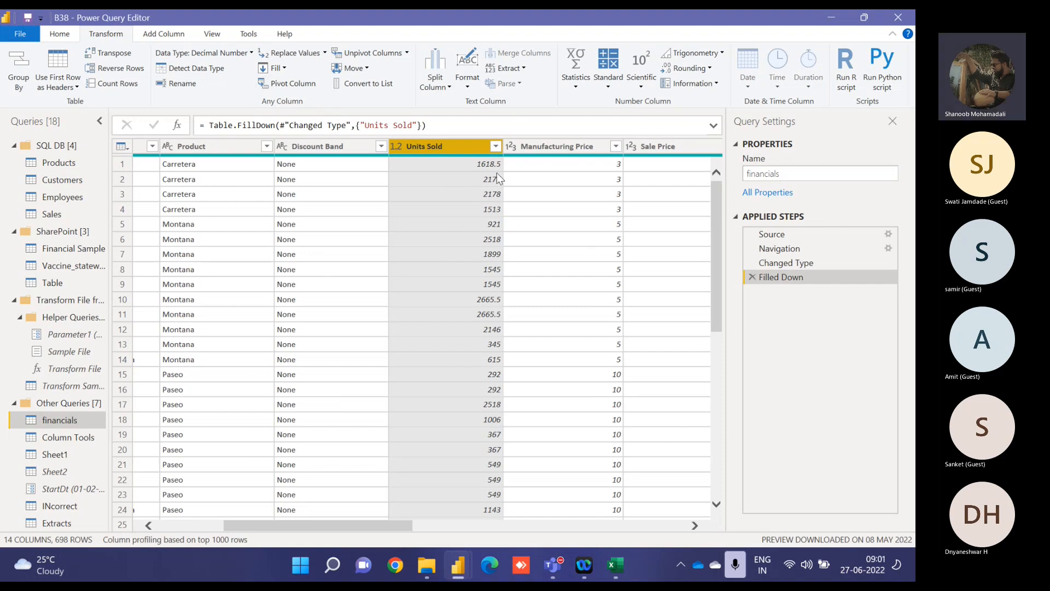
{"action": "left_click", "coordinate": [752, 278]}
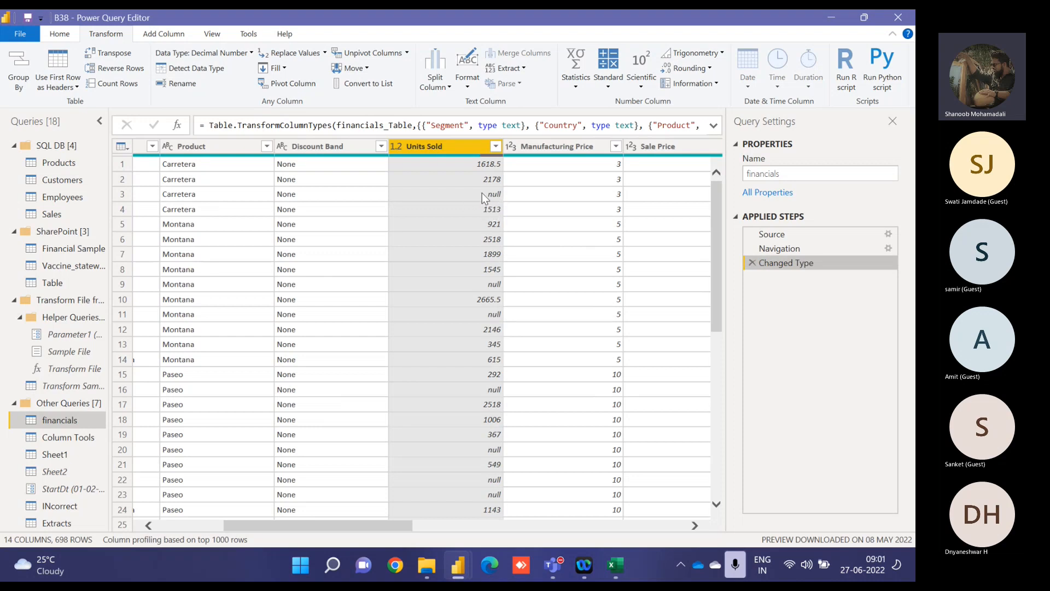
Step: Try filling the null values in the Units Sold column upward, and remove that fill step again
{"action": "left_click", "coordinate": [273, 68]}
{"action": "left_click", "coordinate": [287, 103]}
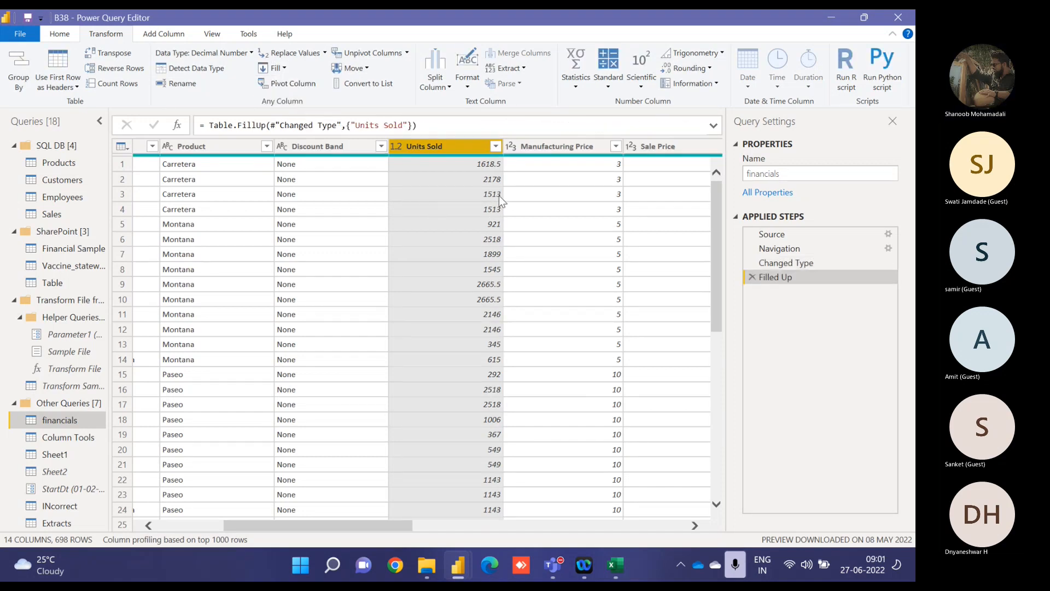
{"action": "left_click", "coordinate": [753, 278]}
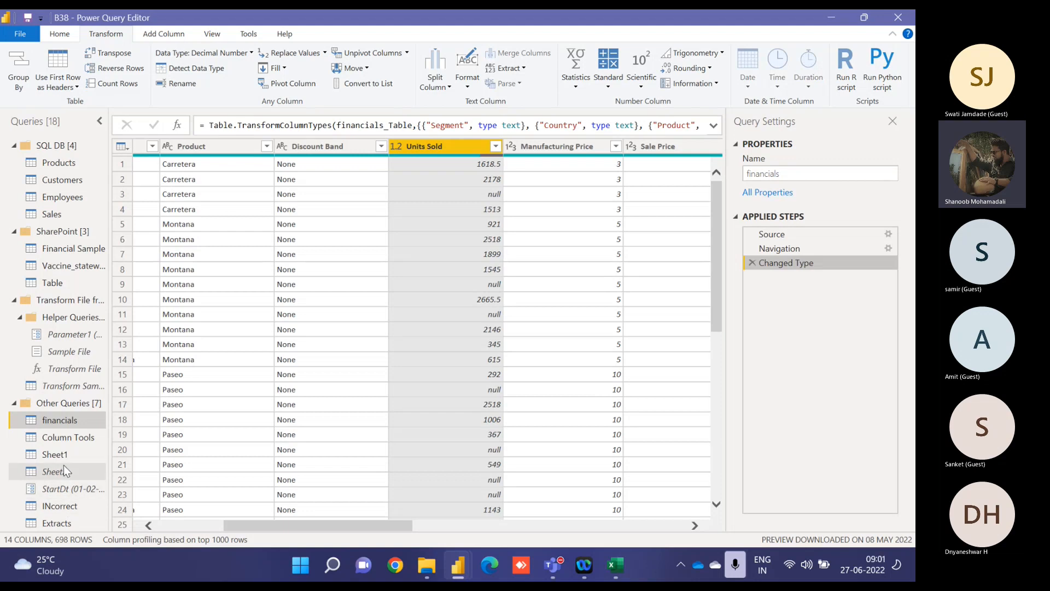
Step: Remove the Source.Name and Opportunity Amount - USD rolling average columns from the Extracts query
{"action": "left_click", "coordinate": [68, 520]}
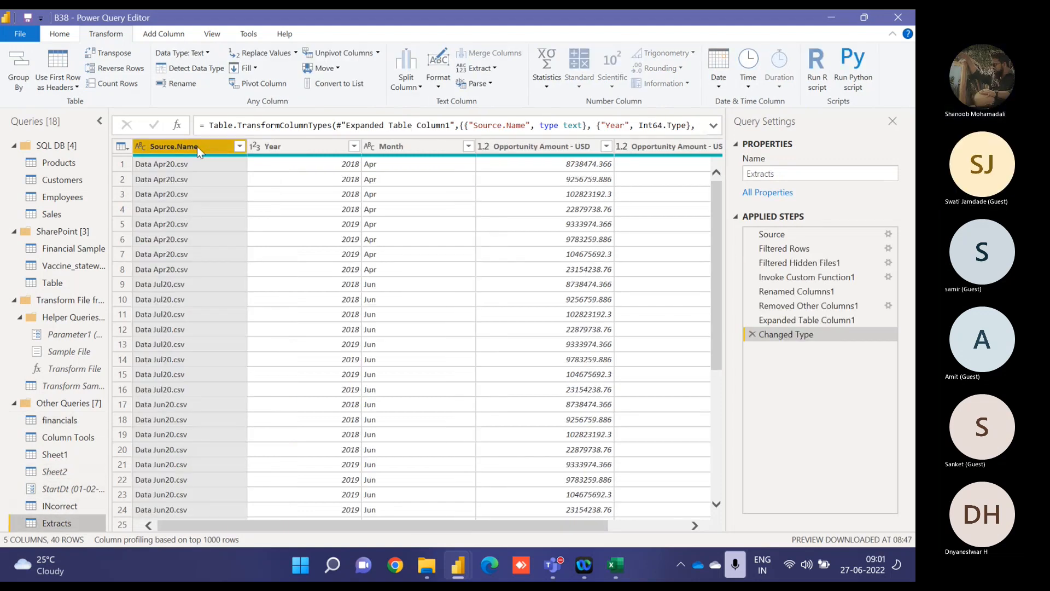
{"action": "right_click", "coordinate": [196, 146]}
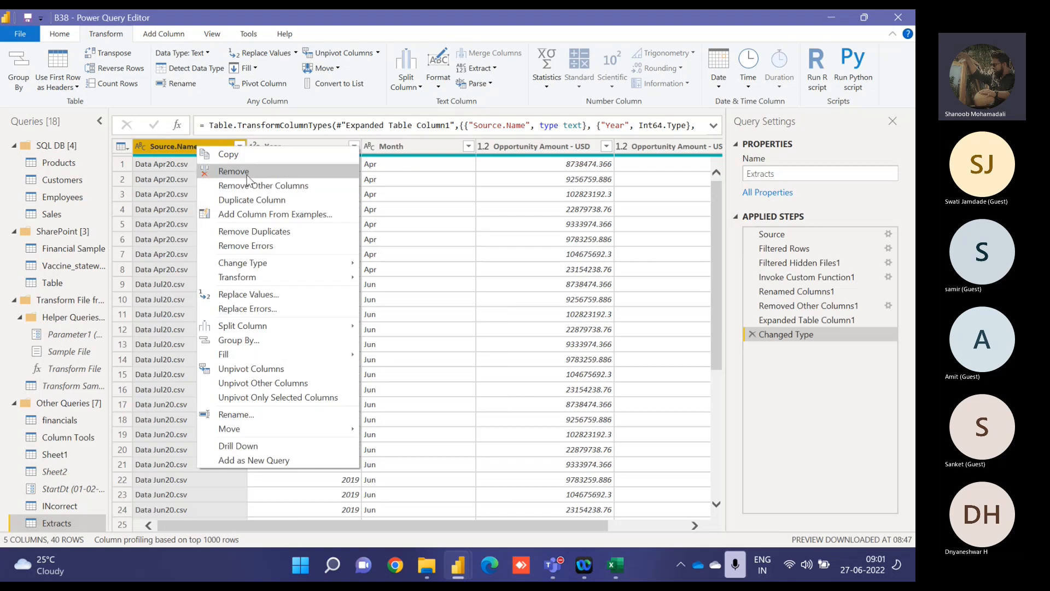
{"action": "left_click", "coordinate": [233, 171]}
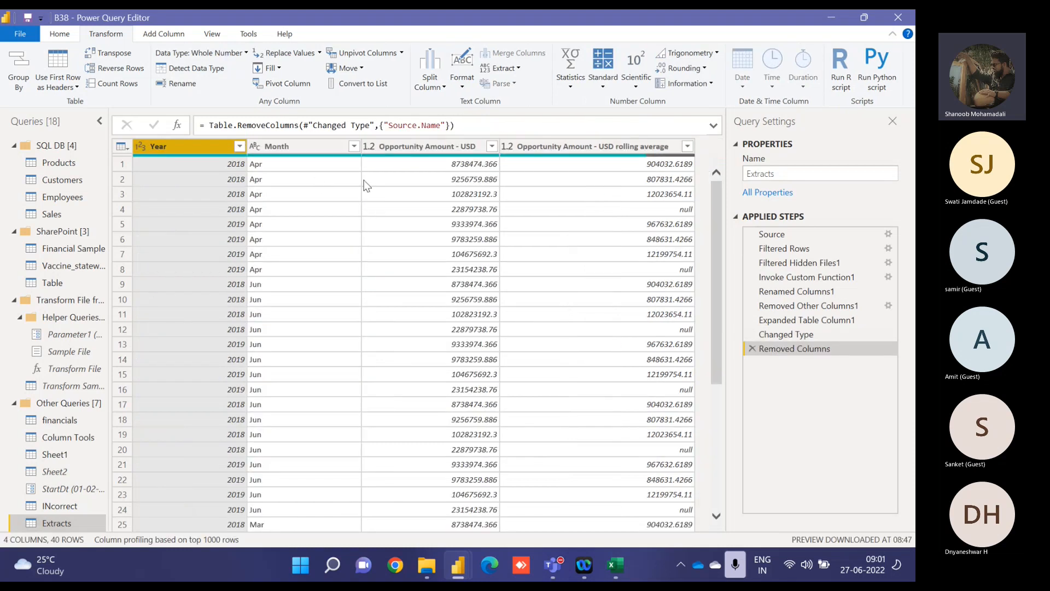
{"action": "left_click", "coordinate": [629, 149]}
{"action": "right_click", "coordinate": [629, 153]}
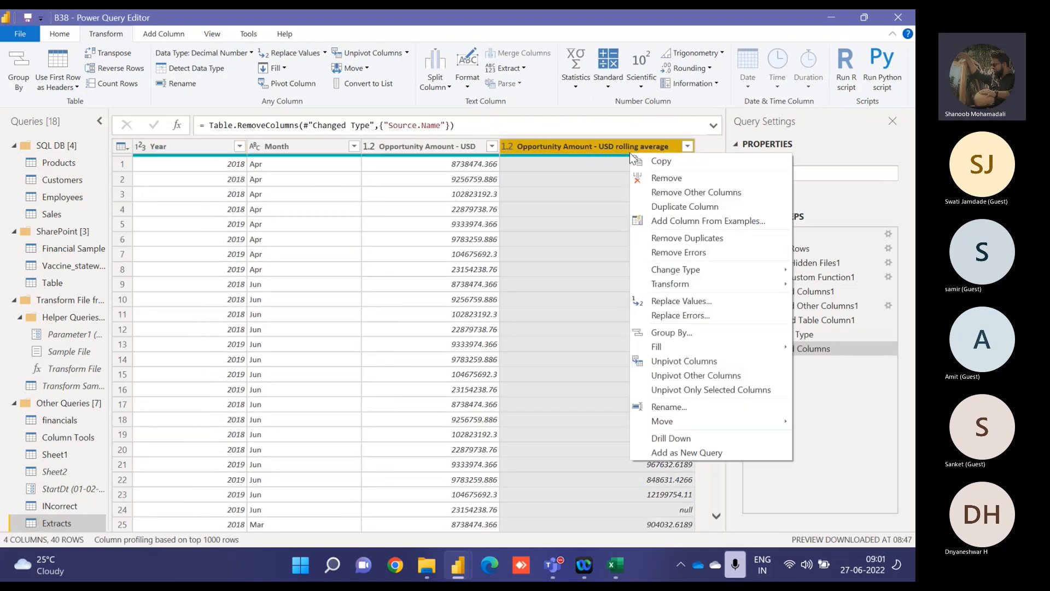
{"action": "left_click", "coordinate": [673, 178]}
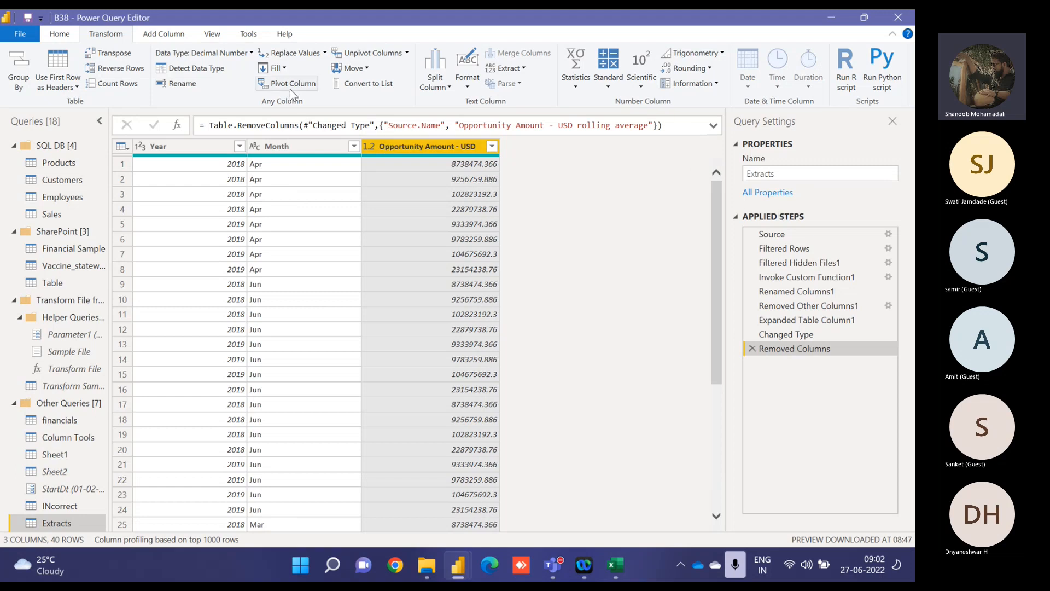
Step: Examine the distinct months in the Month column of Extracts and how the Month and Year values repeat across rows
{"action": "left_click", "coordinate": [301, 149]}
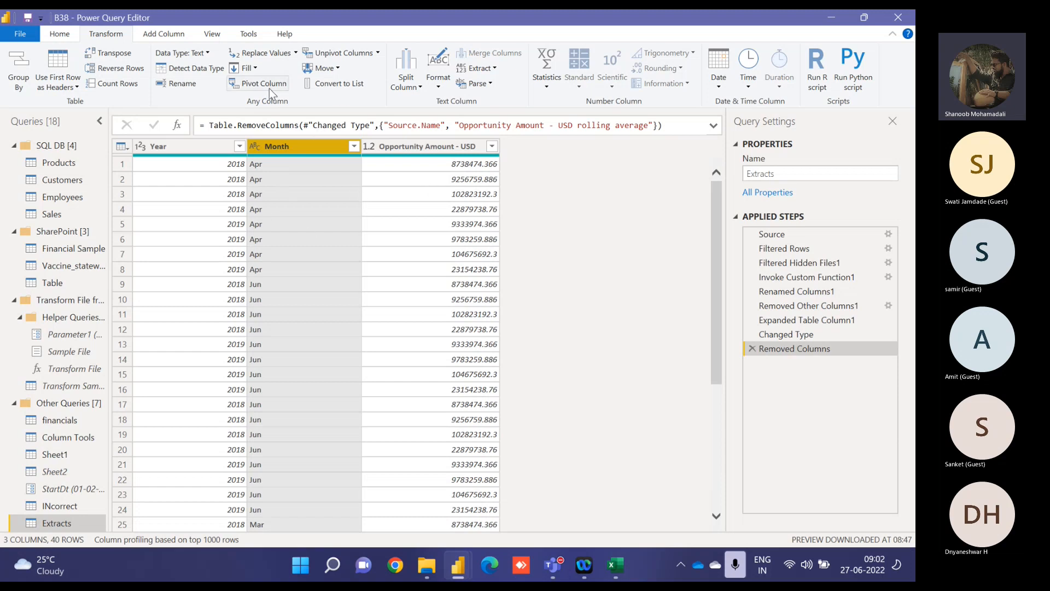
{"action": "left_click", "coordinate": [354, 146]}
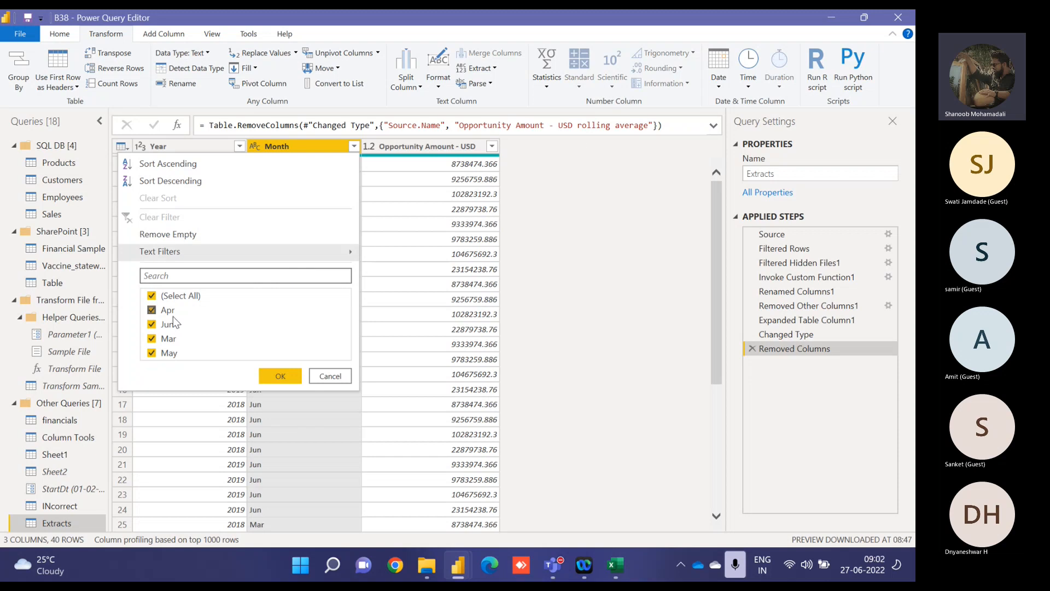
{"action": "left_click", "coordinate": [526, 193]}
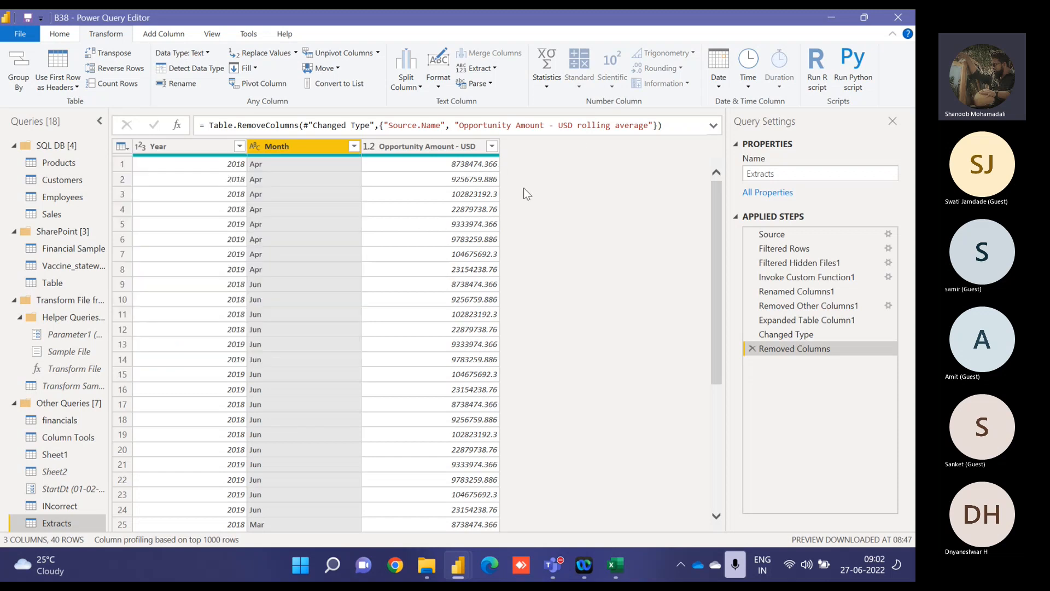
{"action": "left_click", "coordinate": [279, 167]}
{"action": "key", "text": "Down"}
{"action": "key", "text": "Down"}
{"action": "left_click", "coordinate": [277, 268]}
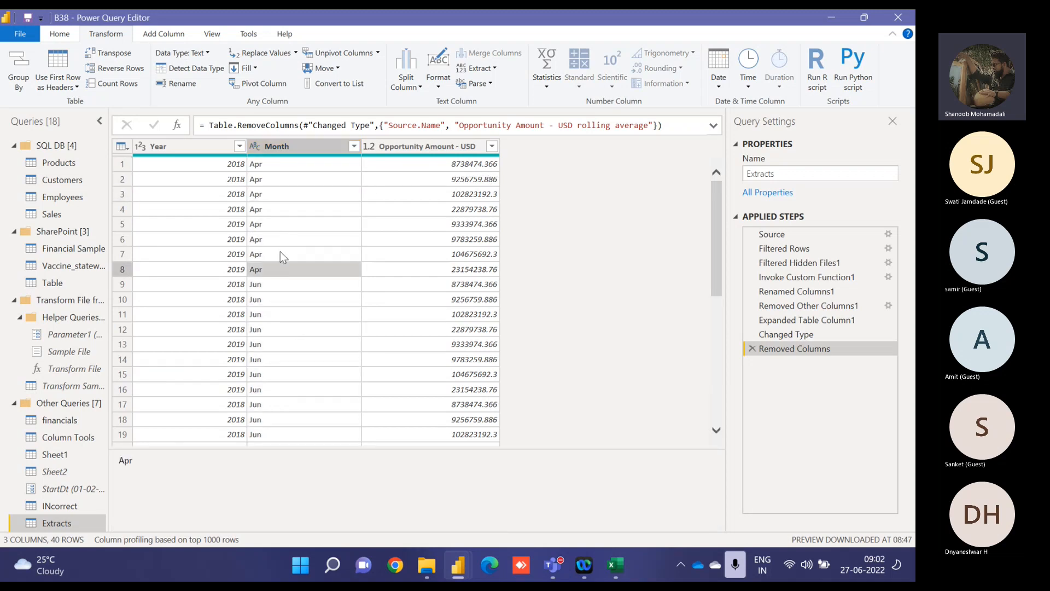
{"action": "left_click", "coordinate": [280, 252]}
{"action": "left_click", "coordinate": [280, 236]}
{"action": "left_click", "coordinate": [280, 213]}
{"action": "left_click", "coordinate": [264, 172]}
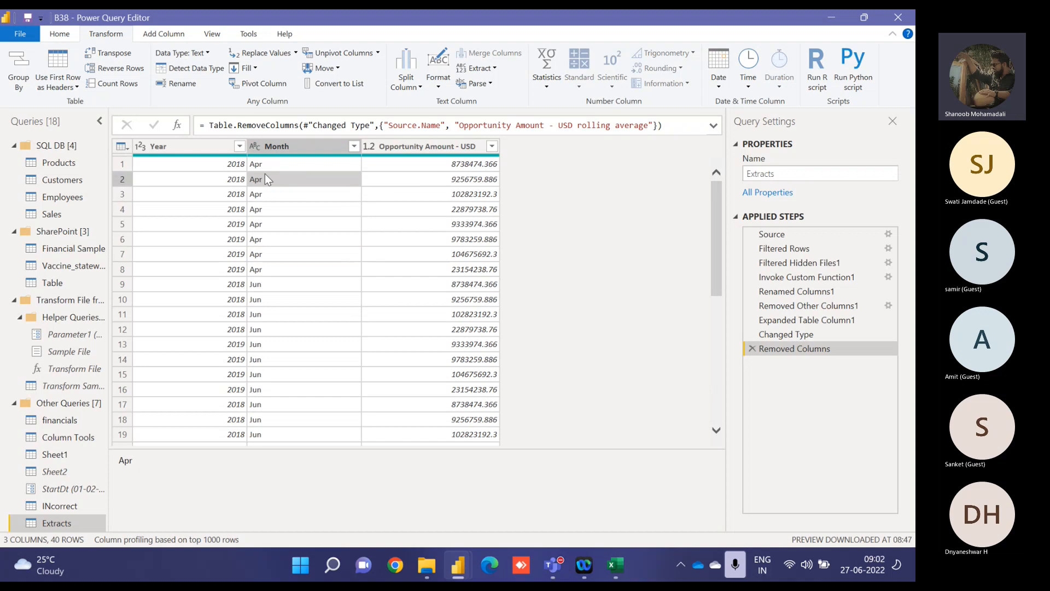
{"action": "left_click", "coordinate": [216, 166]}
{"action": "left_click", "coordinate": [224, 195]}
{"action": "left_click", "coordinate": [229, 211]}
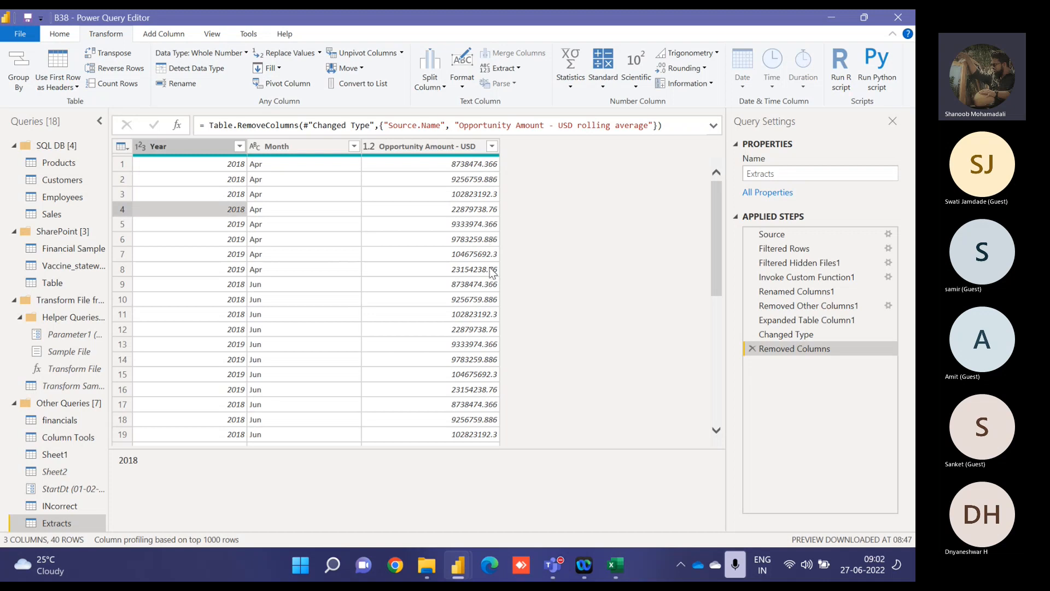
Step: Pivot the Month column of Extracts with Opportunity Amount - USD as the values column, aggregated by Sum
{"action": "left_click", "coordinate": [315, 147]}
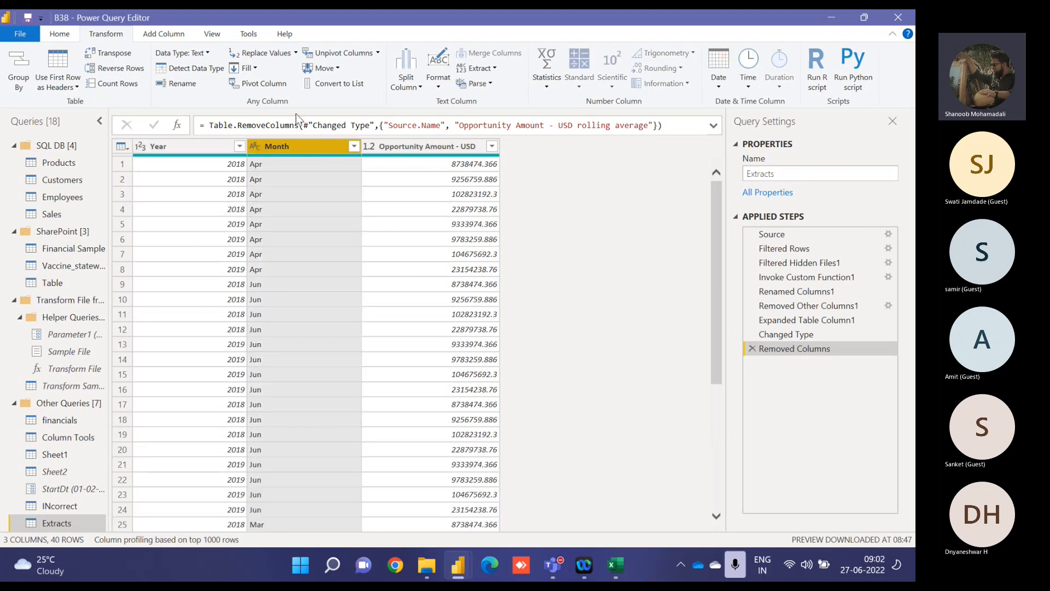
{"action": "left_click", "coordinate": [265, 83]}
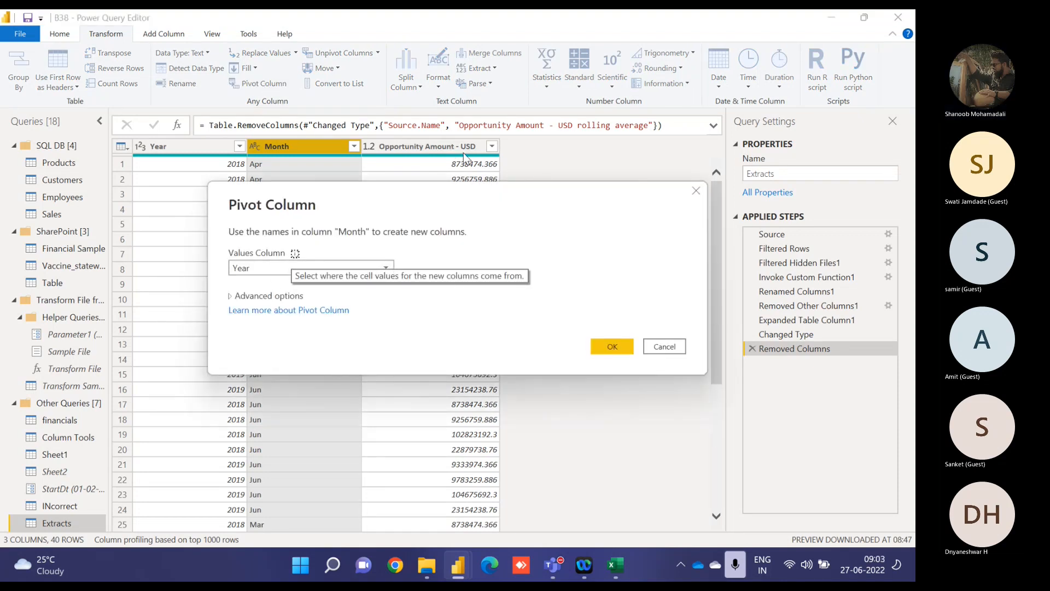
{"action": "left_click", "coordinate": [275, 267]}
{"action": "left_click", "coordinate": [277, 297]}
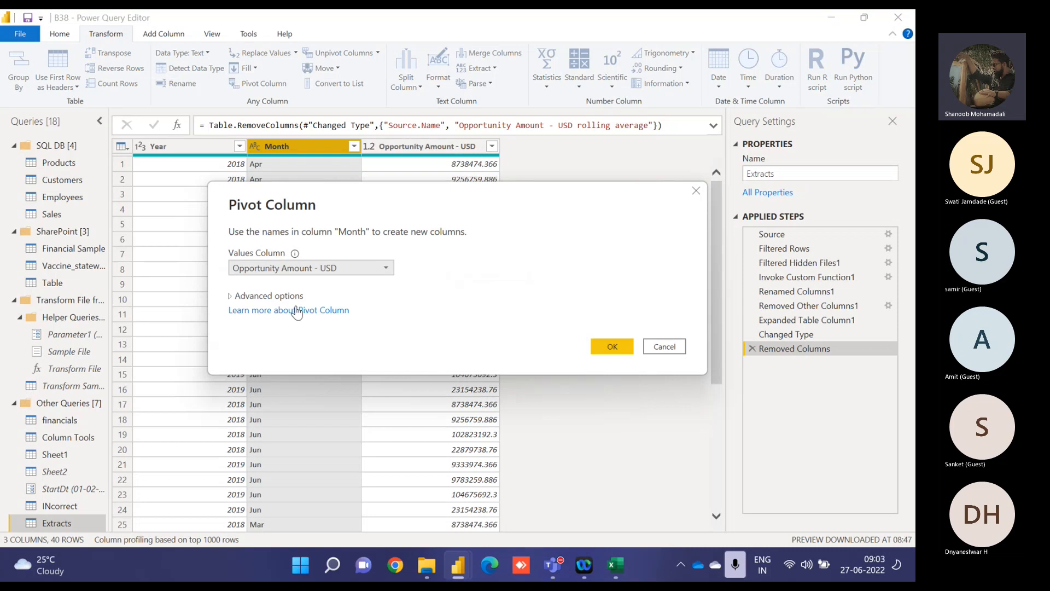
{"action": "left_click", "coordinate": [230, 295]}
{"action": "left_click", "coordinate": [256, 325]}
{"action": "left_click", "coordinate": [259, 423]}
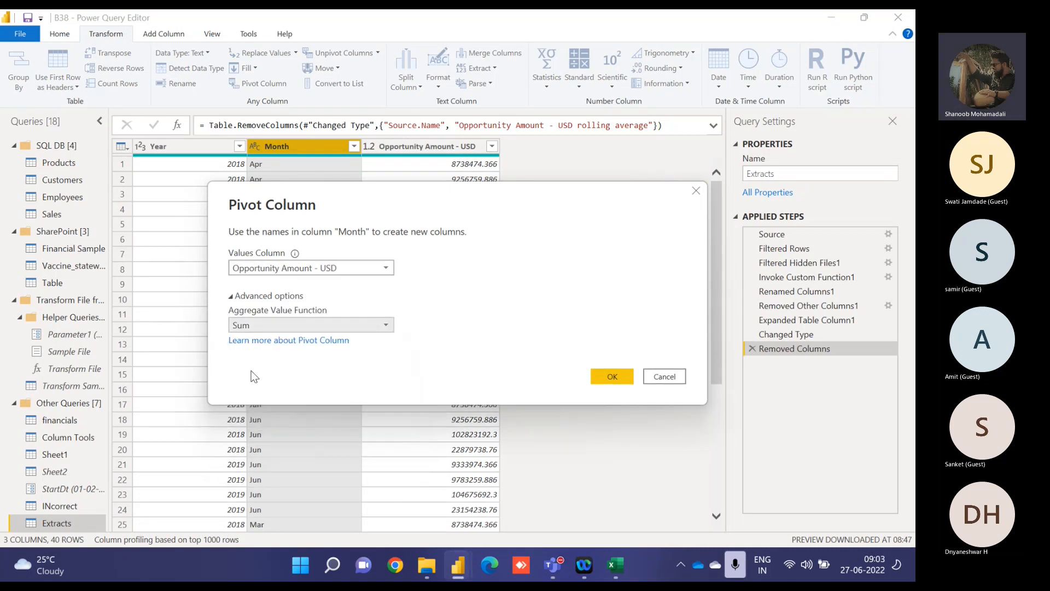
{"action": "left_click", "coordinate": [251, 327]}
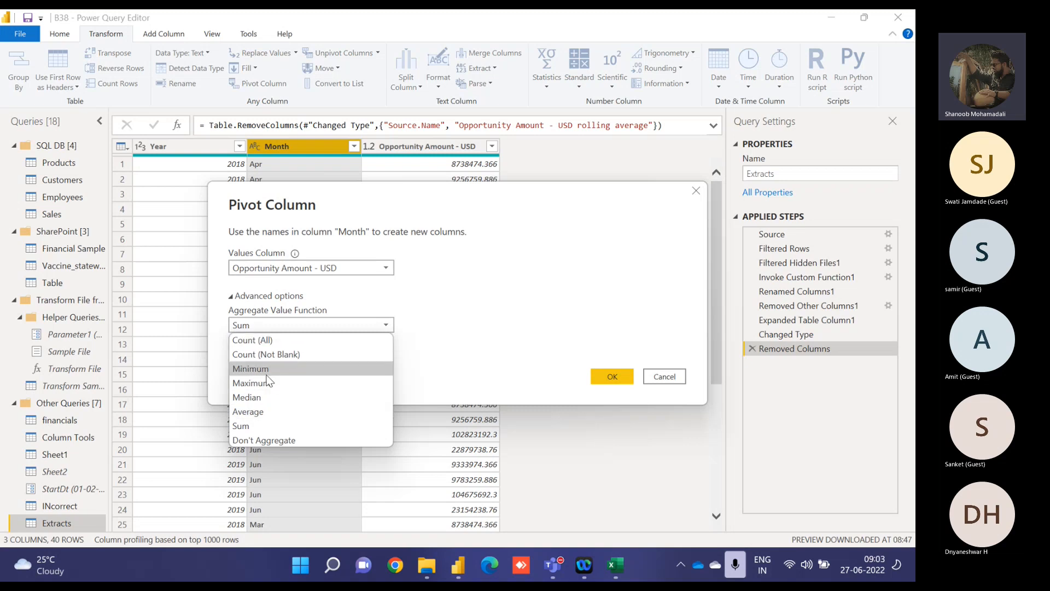
{"action": "left_click", "coordinate": [264, 429]}
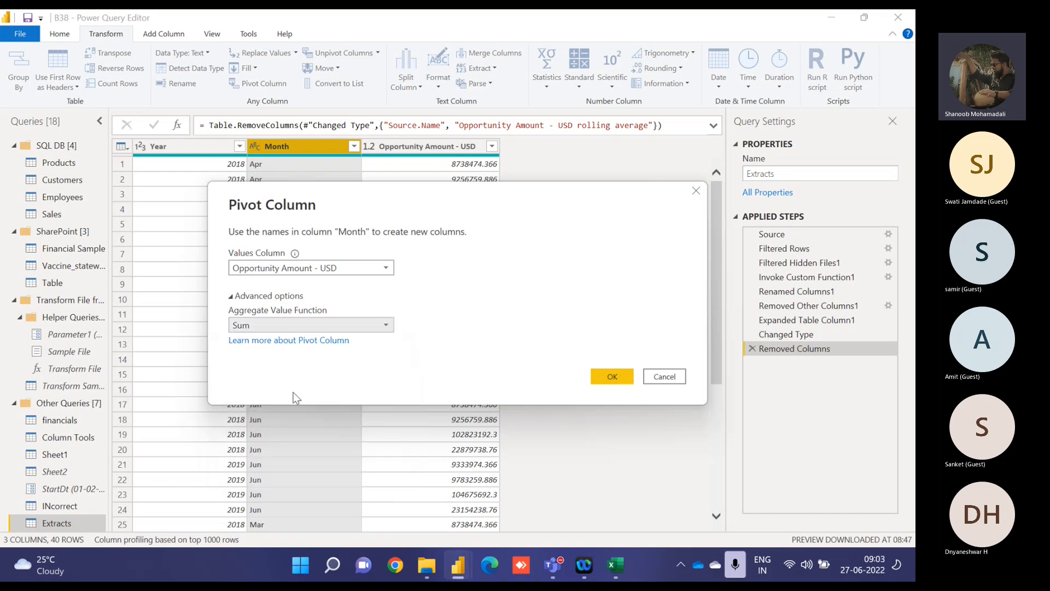
{"action": "left_click", "coordinate": [615, 376]}
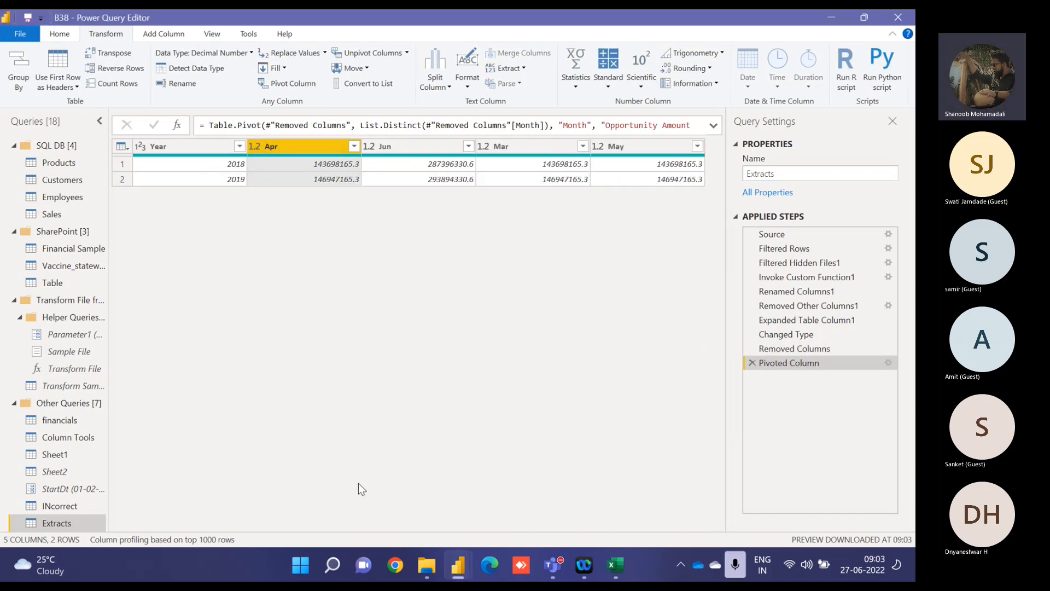
{"action": "left_click", "coordinate": [215, 166]}
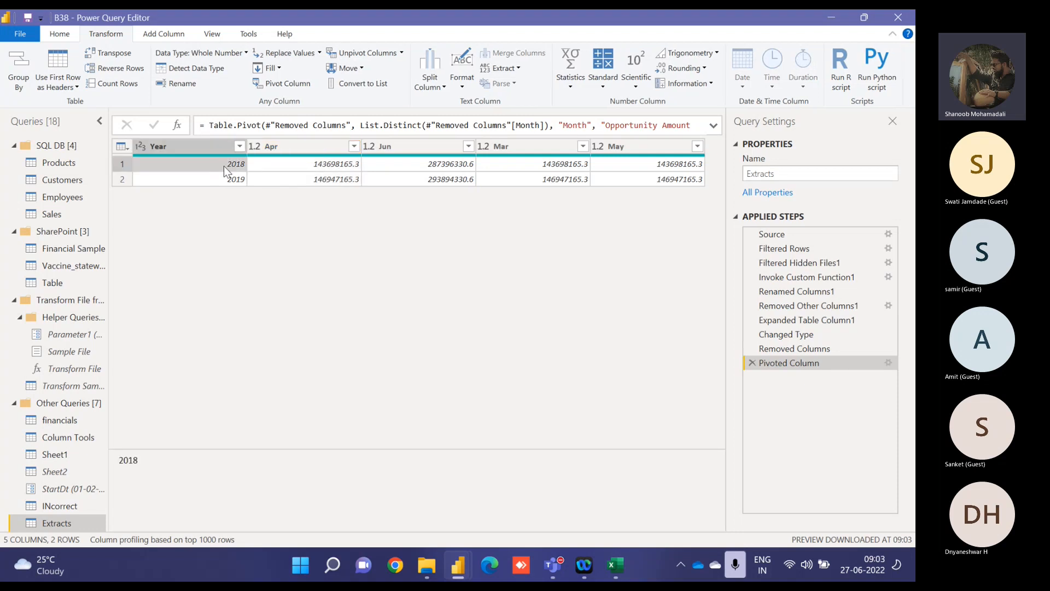
{"action": "left_click", "coordinate": [314, 169]}
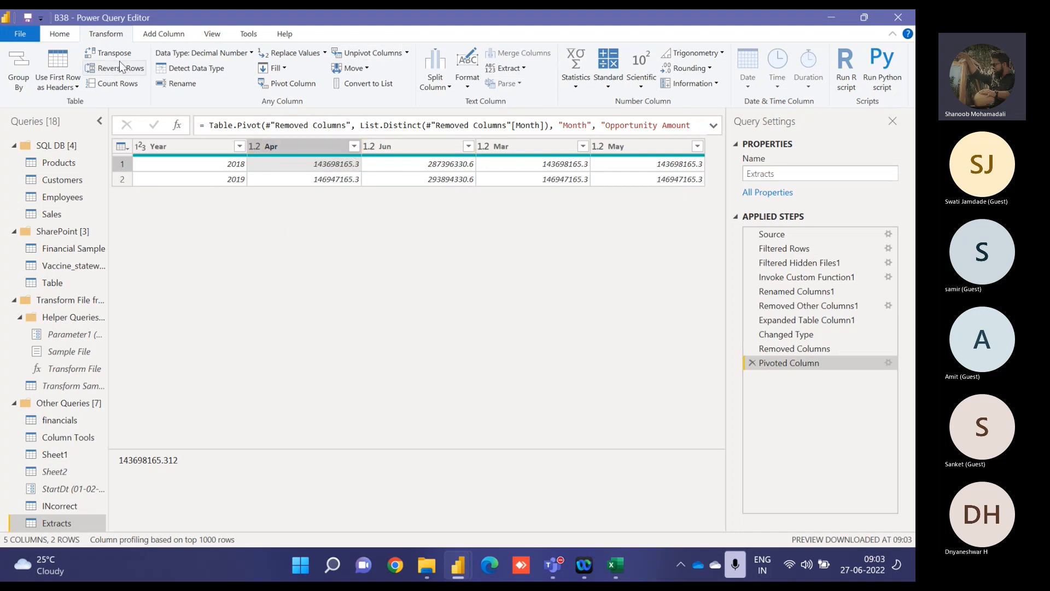
Step: Apply the query changes and return to the report in Power BI Desktop
{"action": "left_click", "coordinate": [60, 33]}
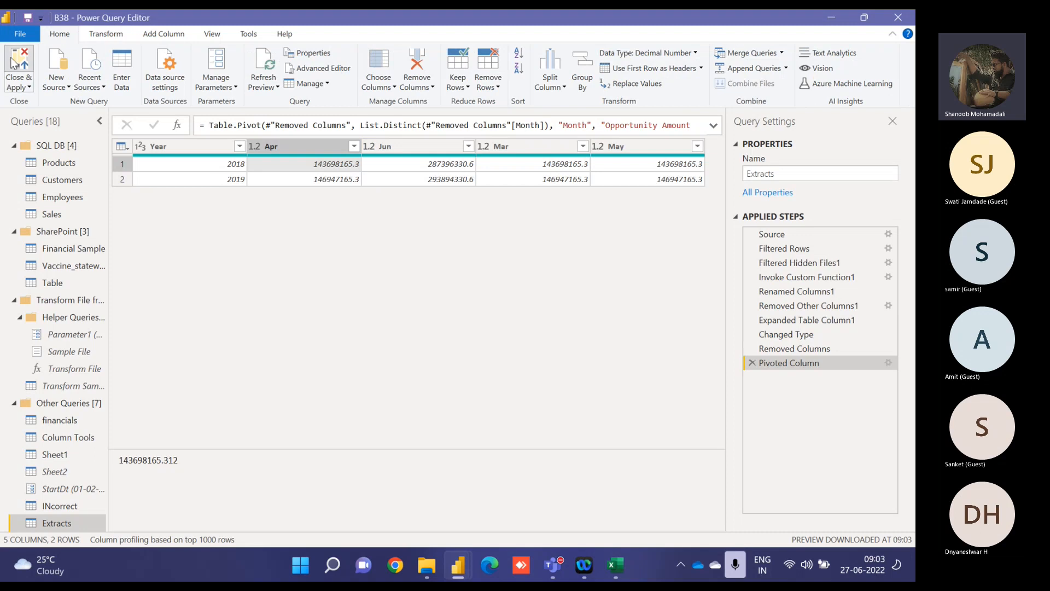
{"action": "key", "text": "alt+Tab"}
{"action": "key", "text": "alt+Tab"}
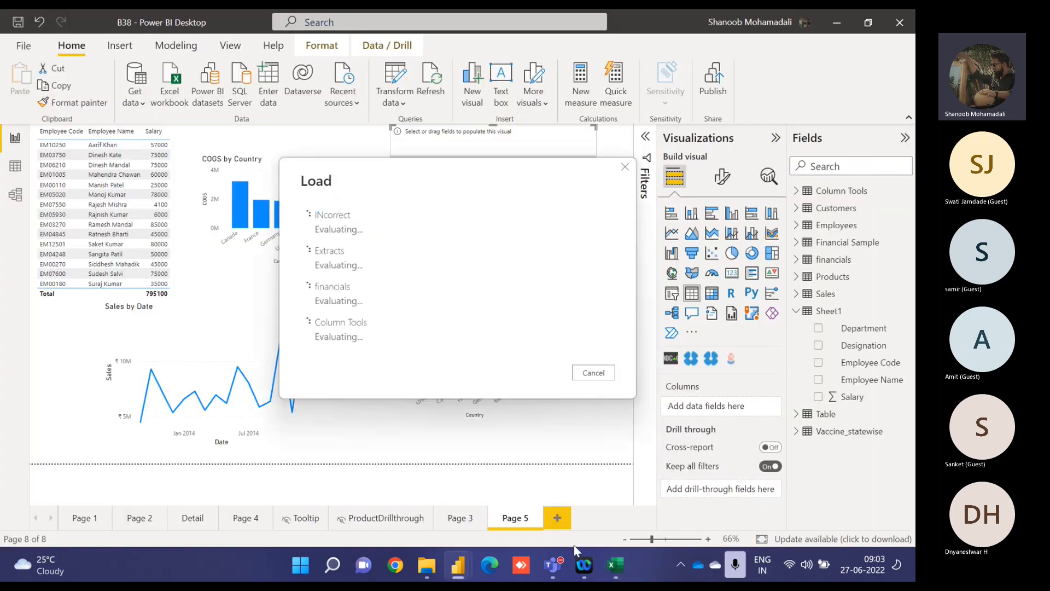
{"action": "mouse_move", "coordinate": [460, 558]}
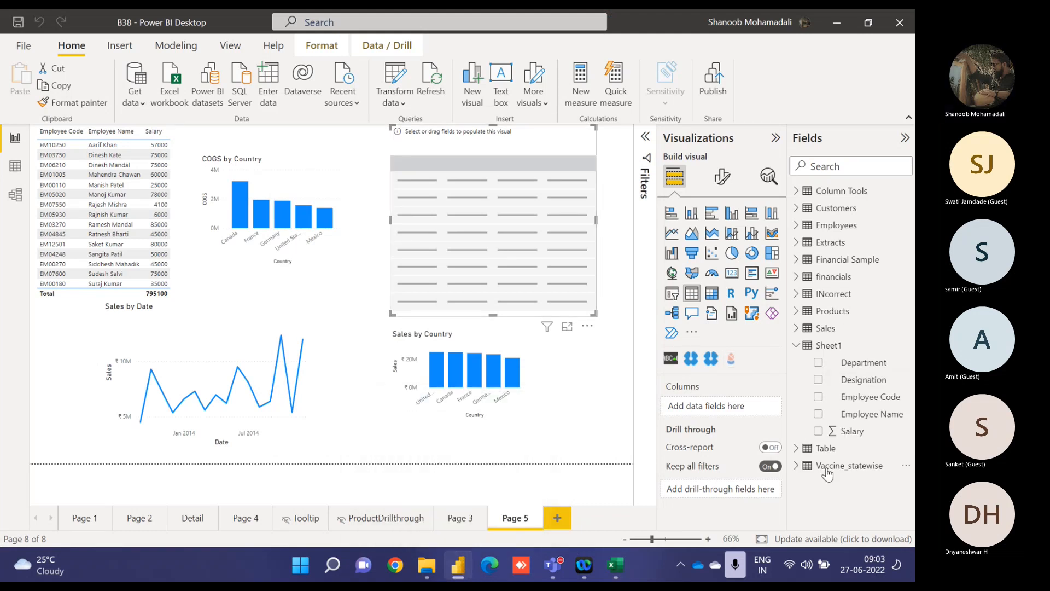
Step: Turn the empty table visual into a stacked column chart with Year from Extracts on the X-axis, shown in focus mode
{"action": "left_click", "coordinate": [797, 242]}
{"action": "left_click_drag", "start_coordinate": [849, 328], "coordinate": [723, 405]}
{"action": "left_click", "coordinate": [692, 213]}
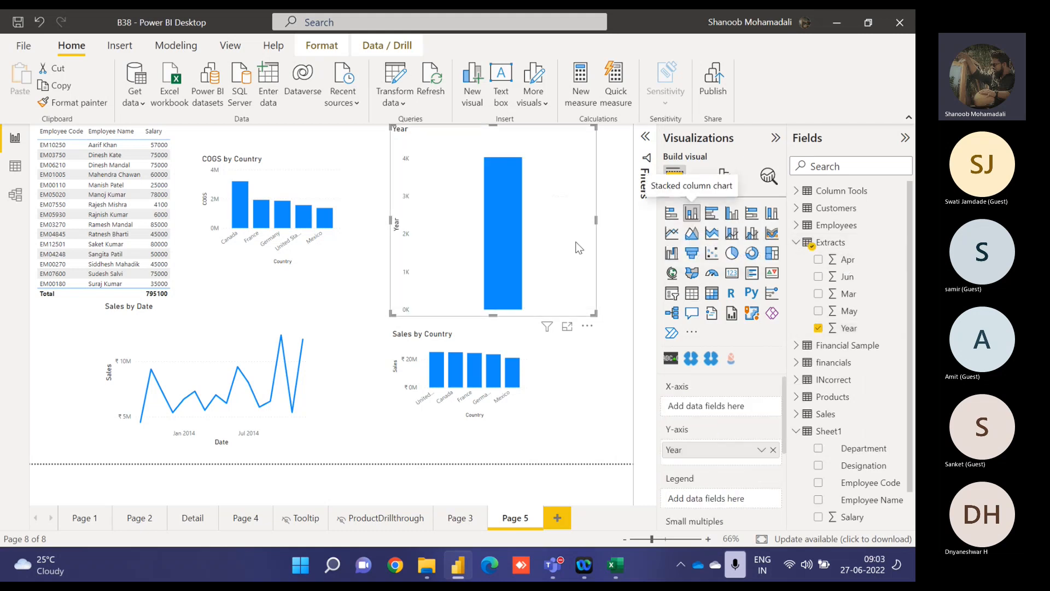
{"action": "left_click", "coordinate": [567, 326]}
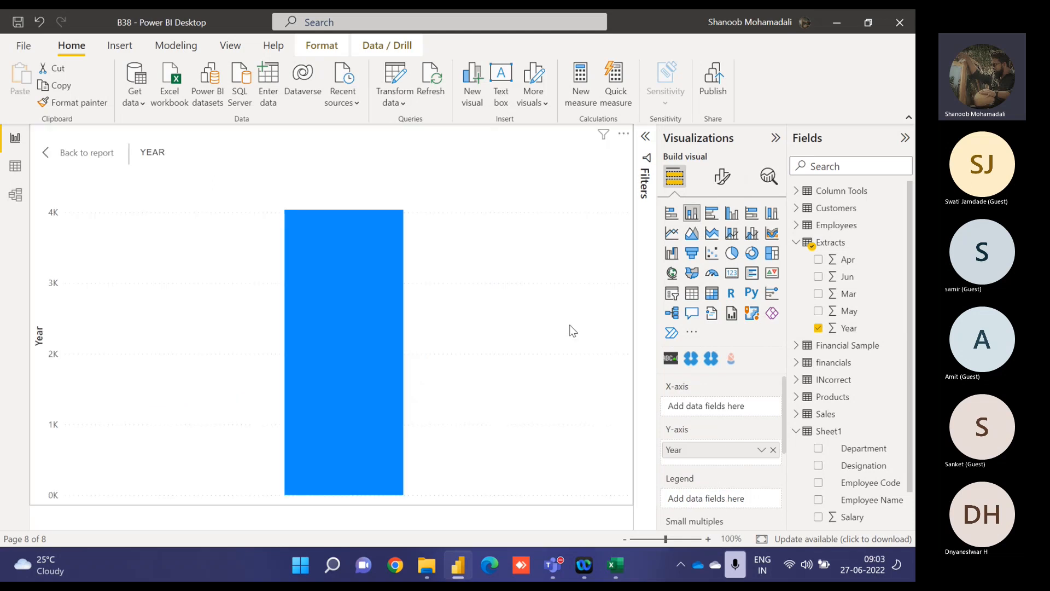
{"action": "left_click_drag", "start_coordinate": [750, 448], "coordinate": [728, 416]}
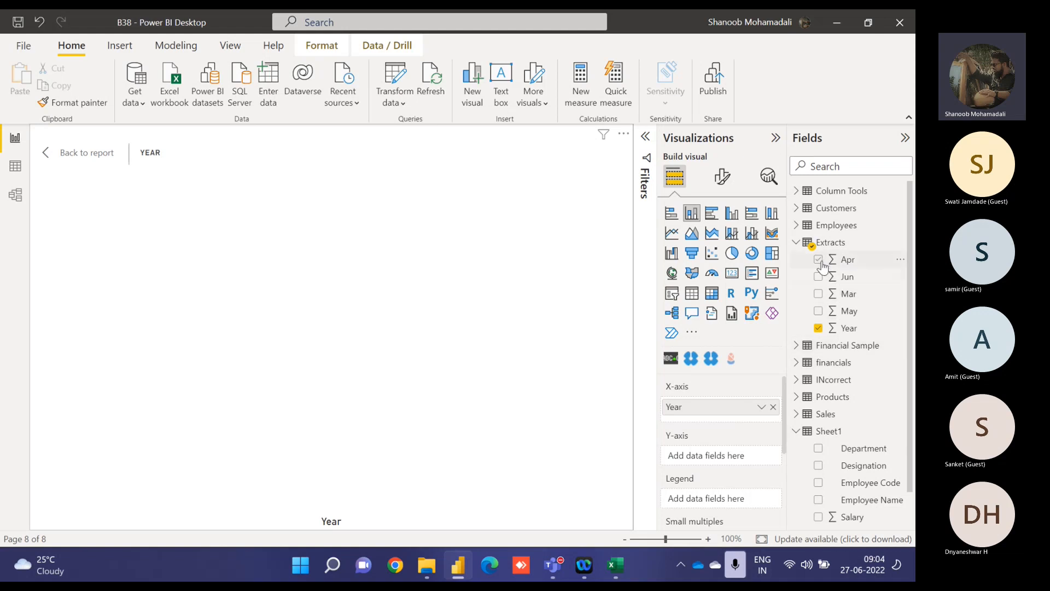
Step: Add Mar, Apr, May and Jun from Extracts to the Y-axis and change the visual to a clustered column chart
{"action": "left_click", "coordinate": [819, 294]}
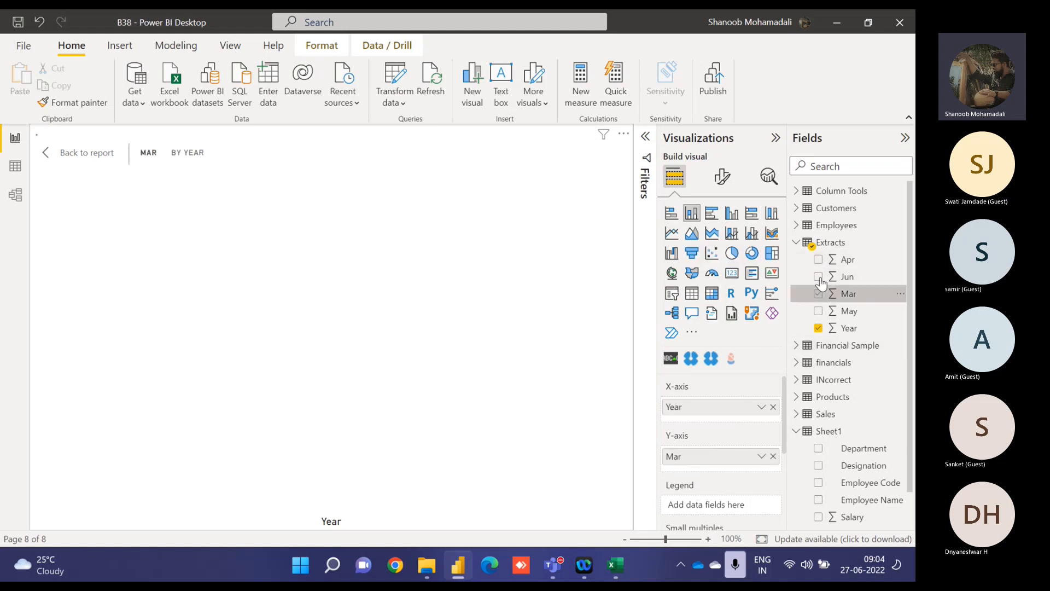
{"action": "left_click", "coordinate": [818, 260]}
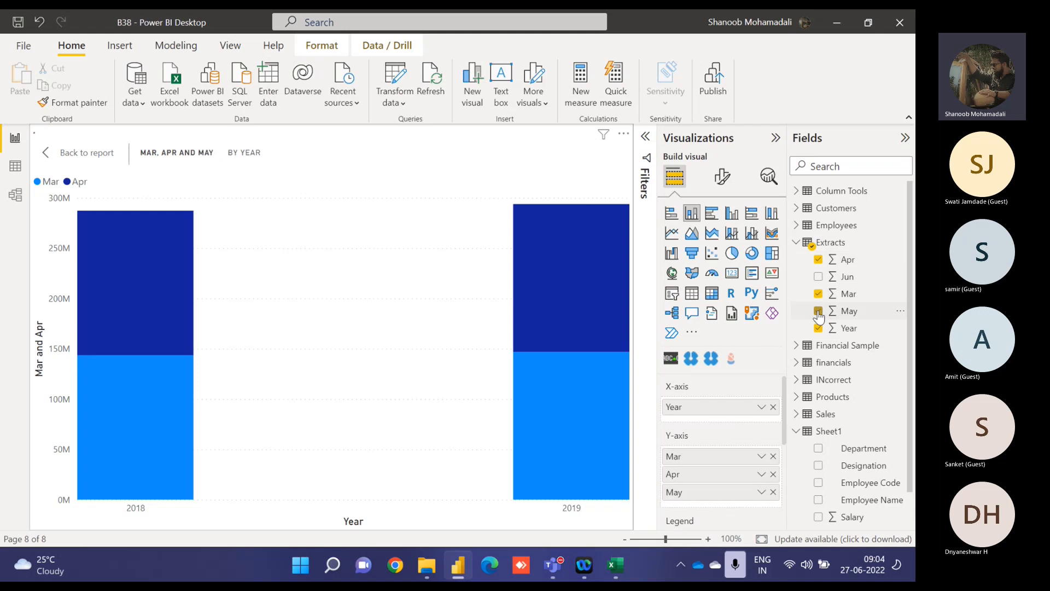
{"action": "left_click", "coordinate": [818, 311]}
{"action": "left_click", "coordinate": [730, 214]}
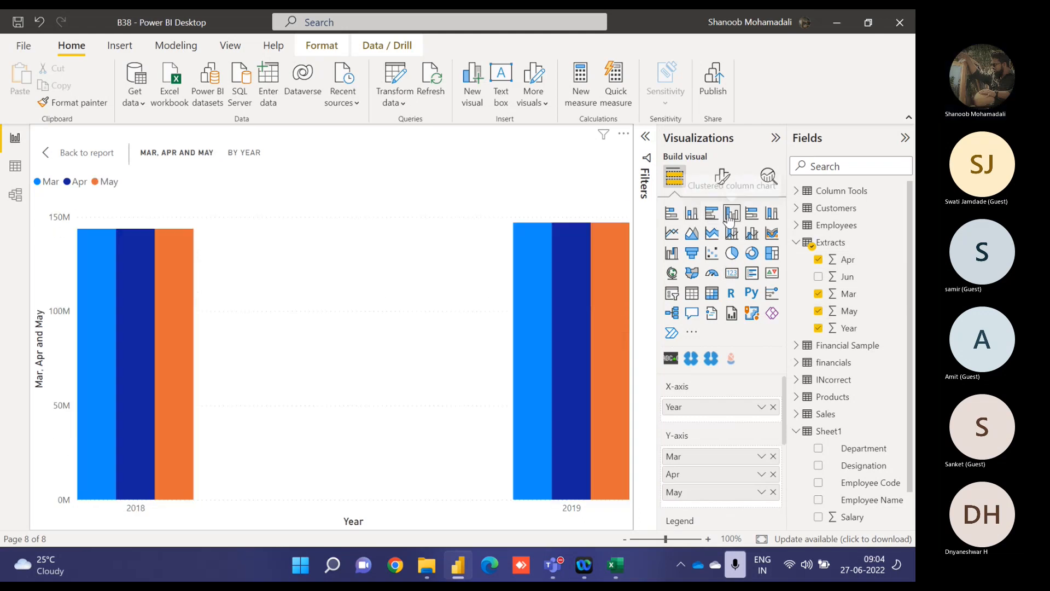
{"action": "left_click", "coordinate": [819, 277]}
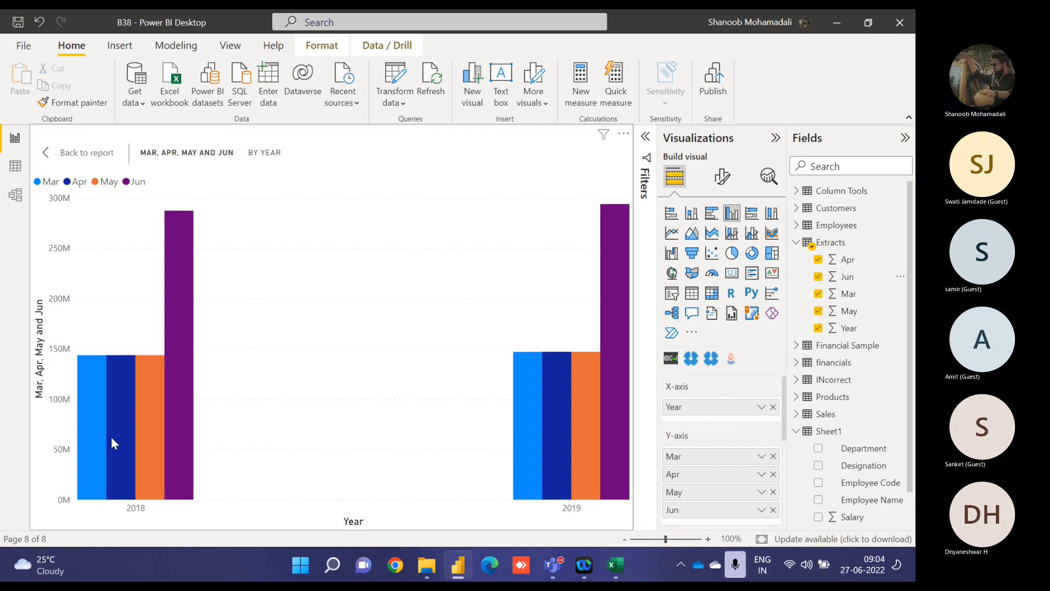
{"action": "mouse_move", "coordinate": [85, 438]}
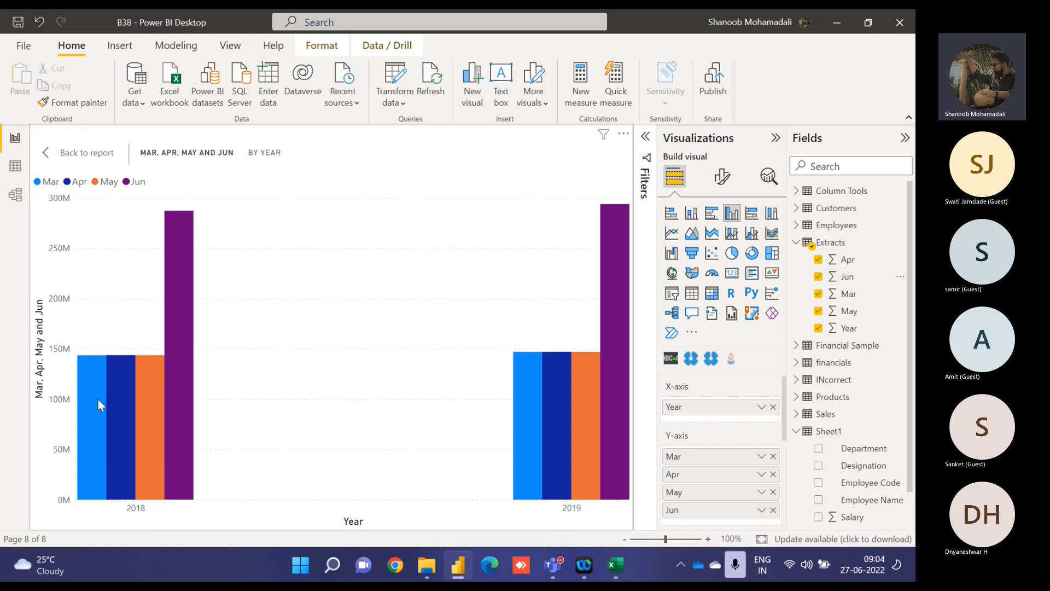
{"action": "mouse_move", "coordinate": [164, 403]}
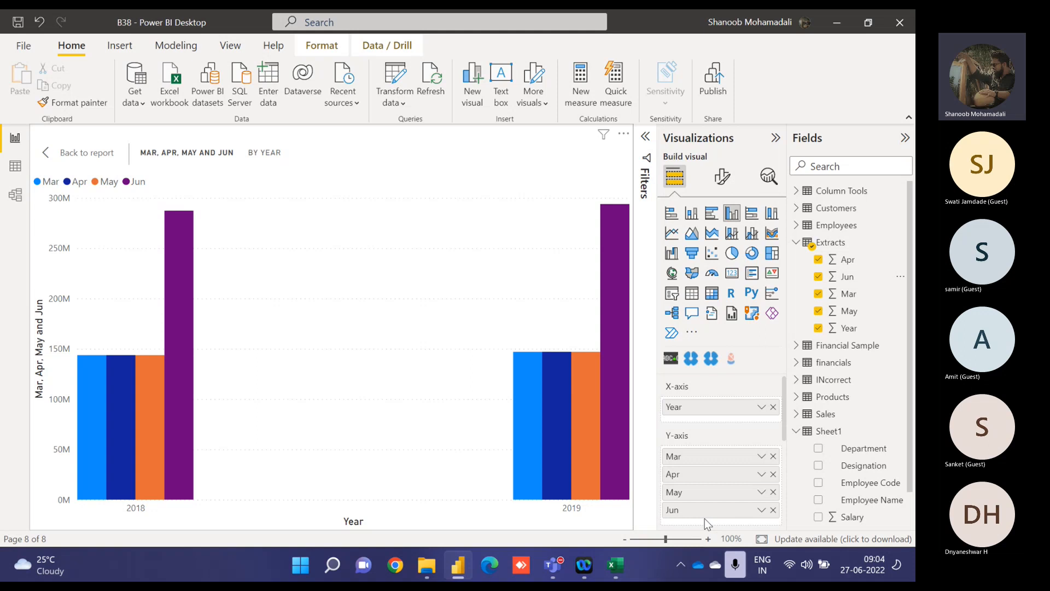
Step: Open the Extracts query in Power Query Editor and review its pivoted Apr, Jun, Mar and May columns
{"action": "left_click", "coordinate": [393, 69]}
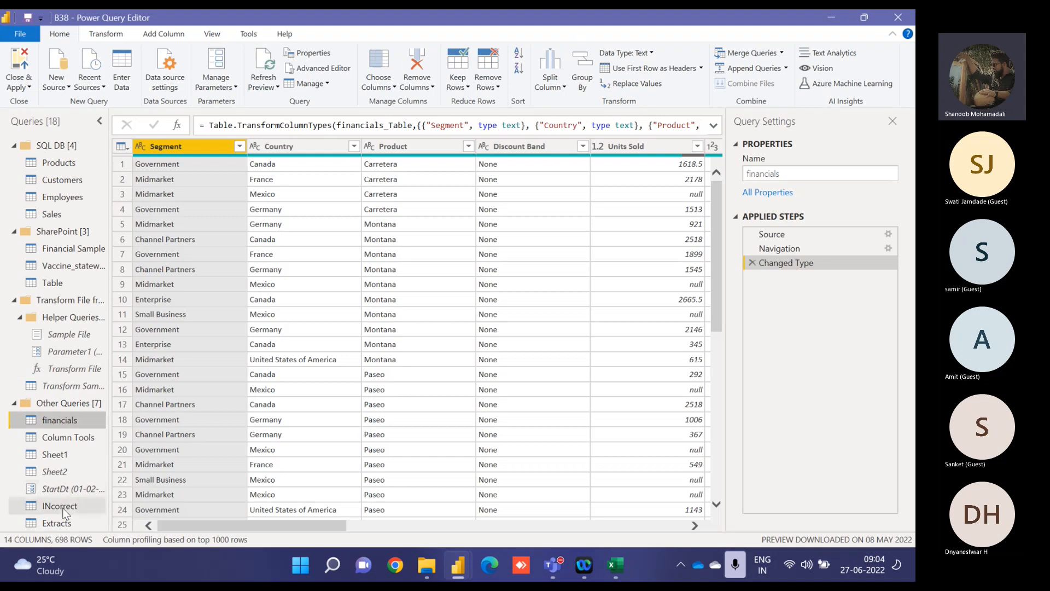
{"action": "left_click", "coordinate": [57, 522]}
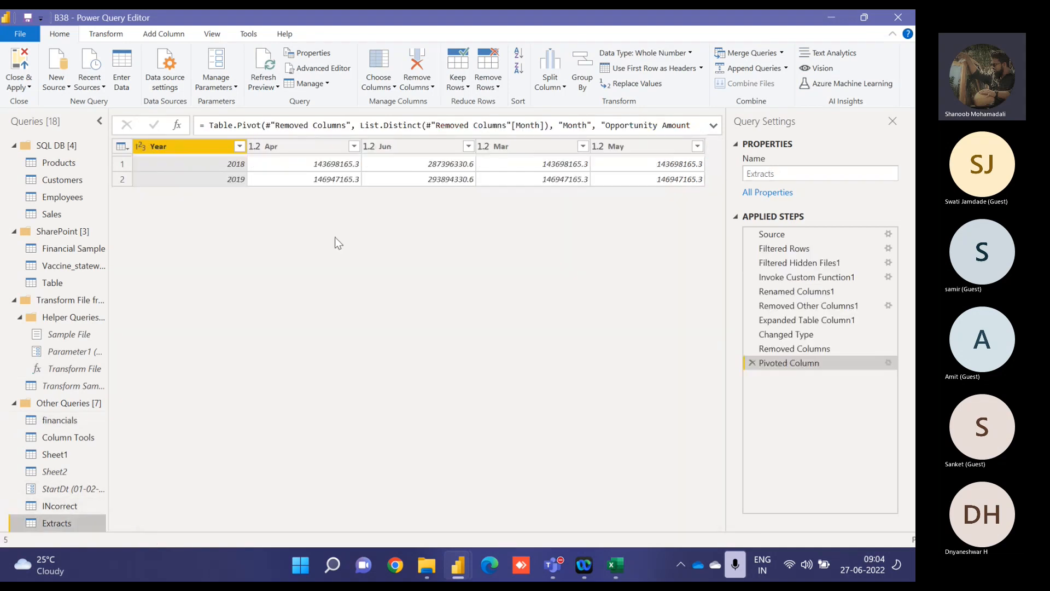
{"action": "left_click", "coordinate": [284, 147]}
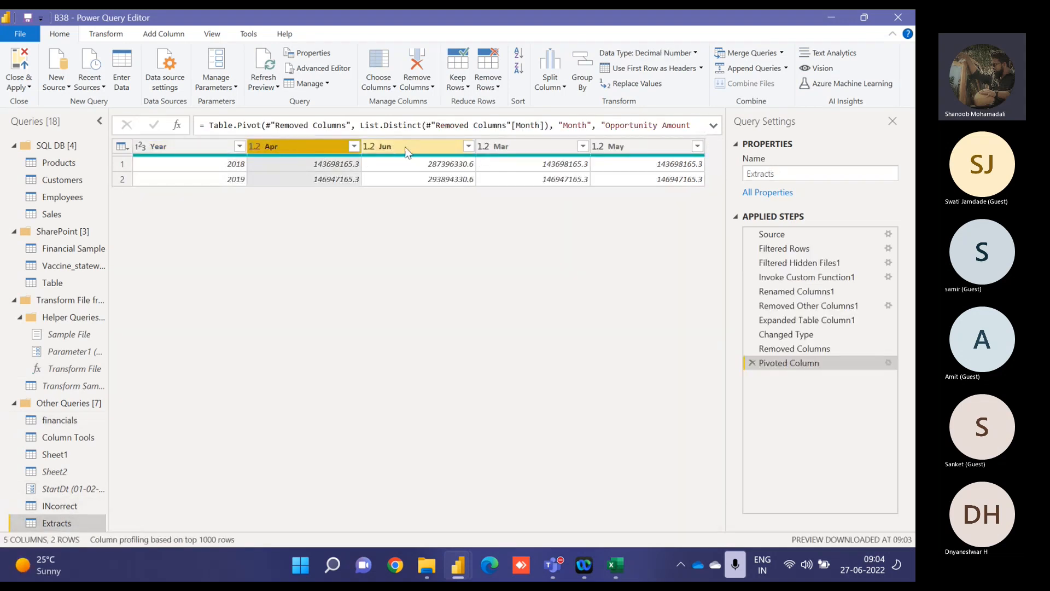
{"action": "left_click", "coordinate": [664, 148]}
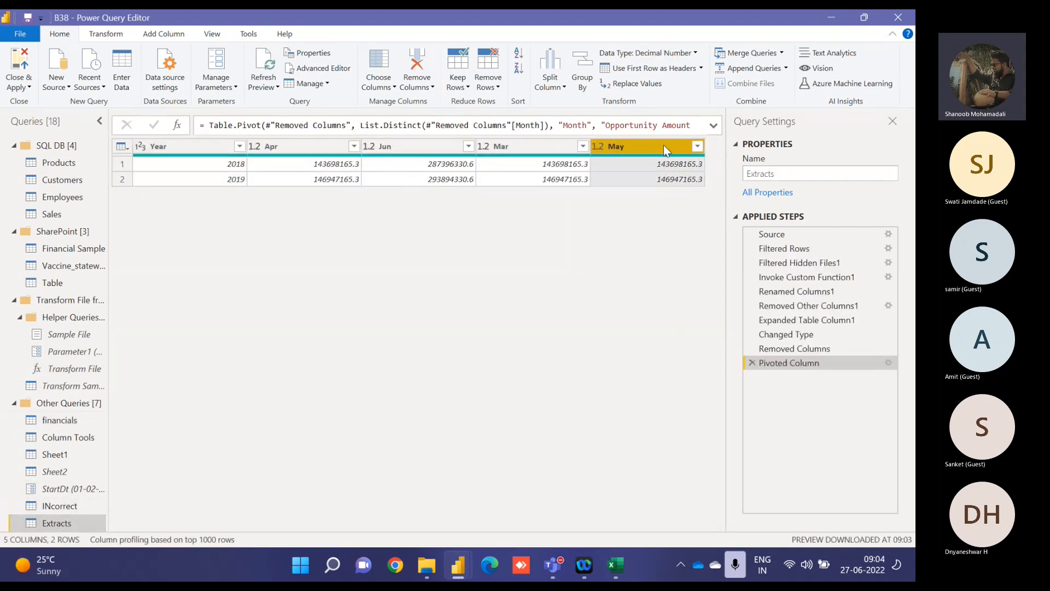
{"action": "left_click", "coordinate": [324, 147]}
{"action": "left_click", "coordinate": [416, 147]}
{"action": "left_click", "coordinate": [525, 147]}
{"action": "left_click", "coordinate": [664, 150]}
Step: Unpivot the Apr, Jun, Mar and May columns of the Extracts query
{"action": "left_click", "coordinate": [304, 154]}
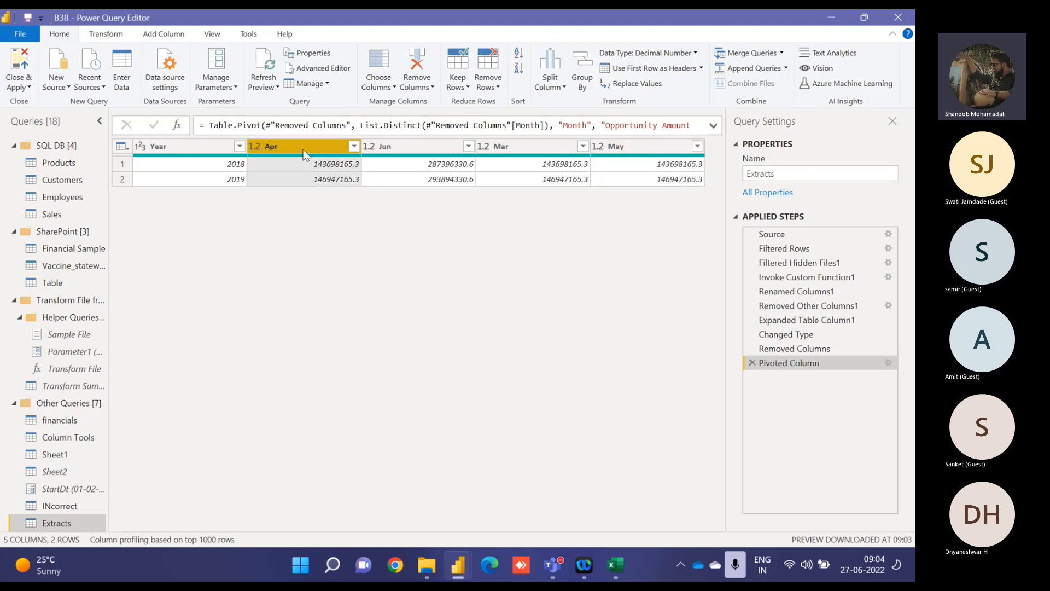
{"action": "key", "text": "shift+Right"}
{"action": "key", "text": "shift+Right"}
{"action": "key", "text": "shift+Right"}
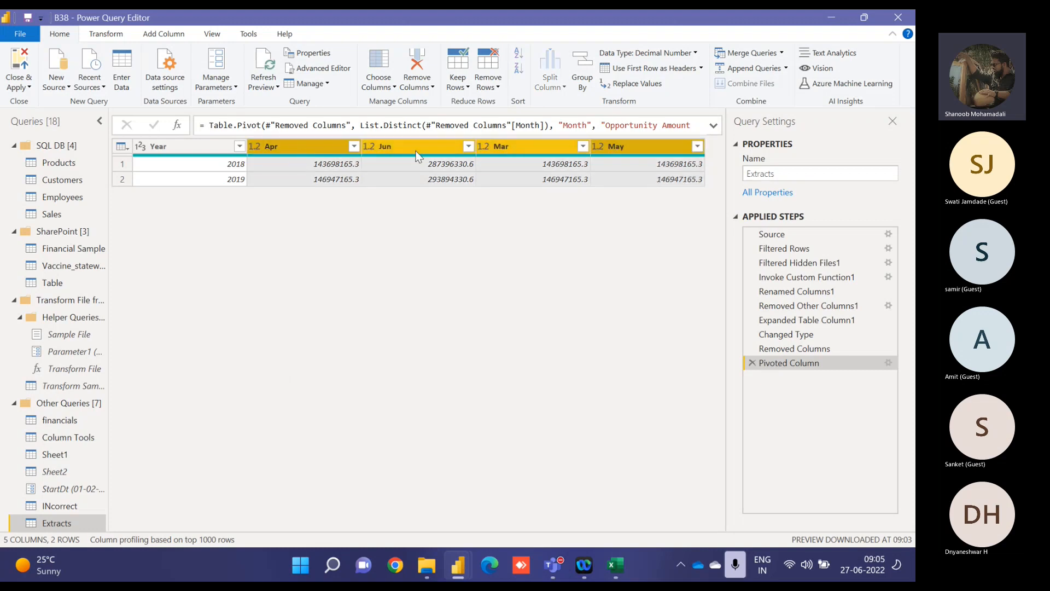
{"action": "left_click", "coordinate": [116, 34]}
{"action": "left_click", "coordinate": [350, 53]}
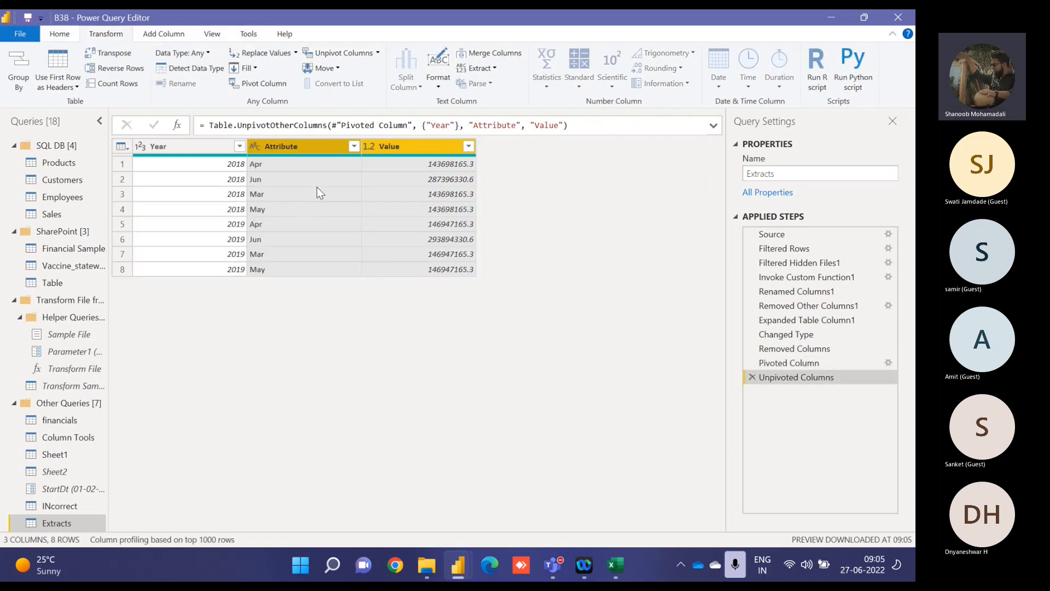
Step: Apply the unpivoted Extracts query without closing the editor and switch to the report in Power BI Desktop
{"action": "left_click", "coordinate": [277, 148]}
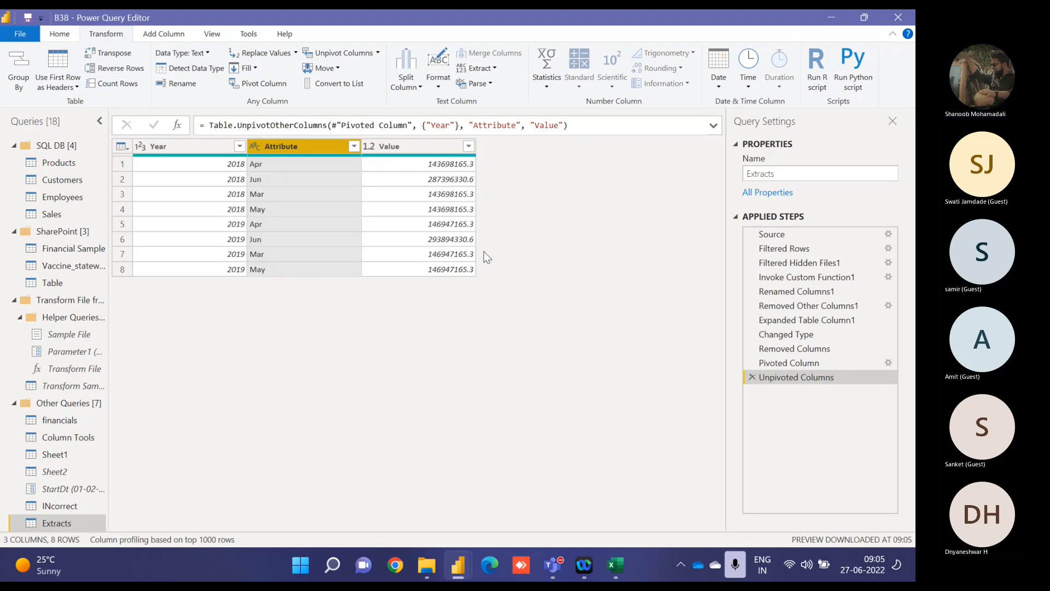
{"action": "left_click", "coordinate": [59, 33]}
{"action": "left_click", "coordinate": [19, 83]}
{"action": "left_click", "coordinate": [45, 117]}
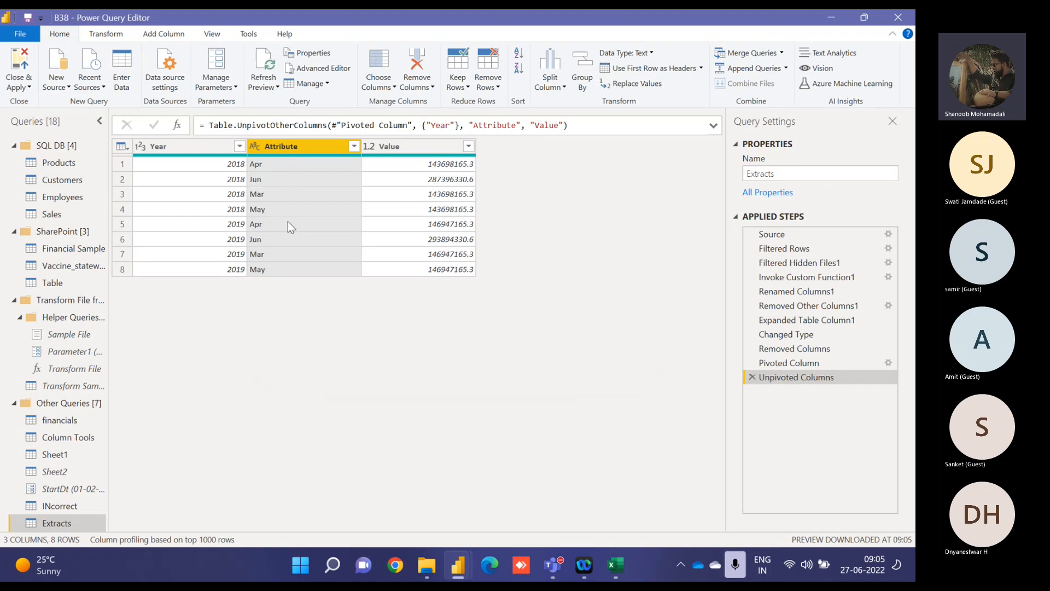
{"action": "mouse_move", "coordinate": [458, 564]}
{"action": "left_click", "coordinate": [395, 451]}
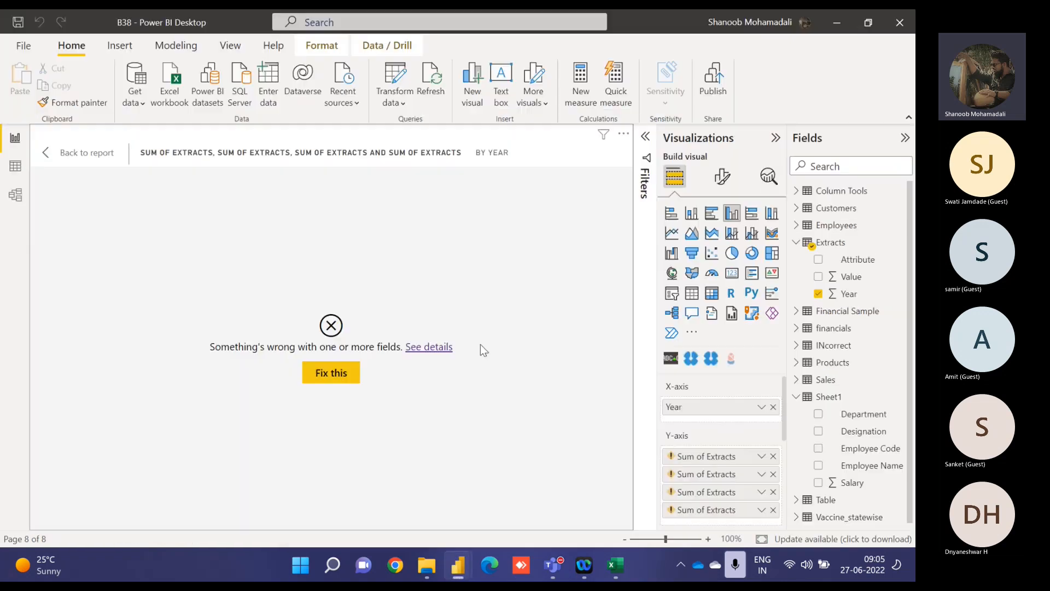
Step: Replace the four broken Y-axis fields of the clustered column chart with Value and add Attribute as the legend
{"action": "left_click", "coordinate": [773, 473]}
{"action": "left_click", "coordinate": [773, 474]}
{"action": "left_click", "coordinate": [772, 474]}
{"action": "left_click", "coordinate": [773, 455]}
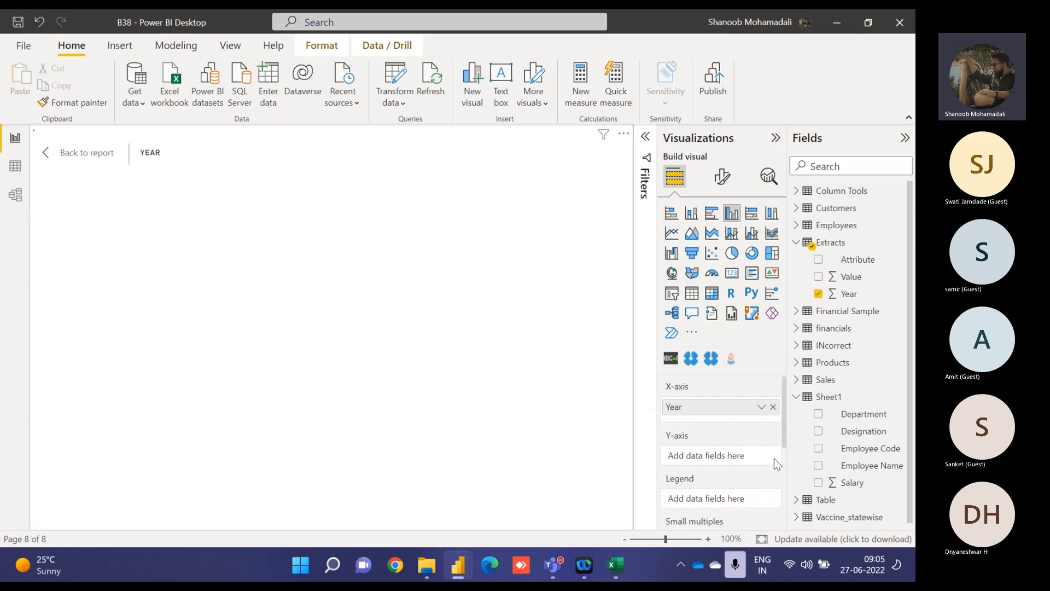
{"action": "left_click", "coordinate": [818, 277]}
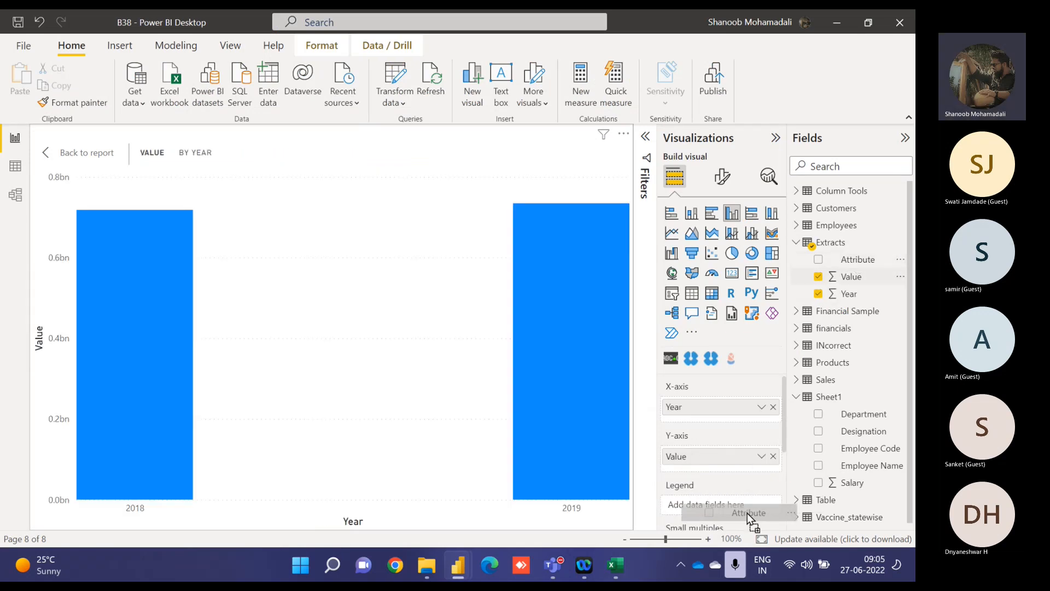
{"action": "left_click_drag", "start_coordinate": [738, 508], "coordinate": [735, 506]}
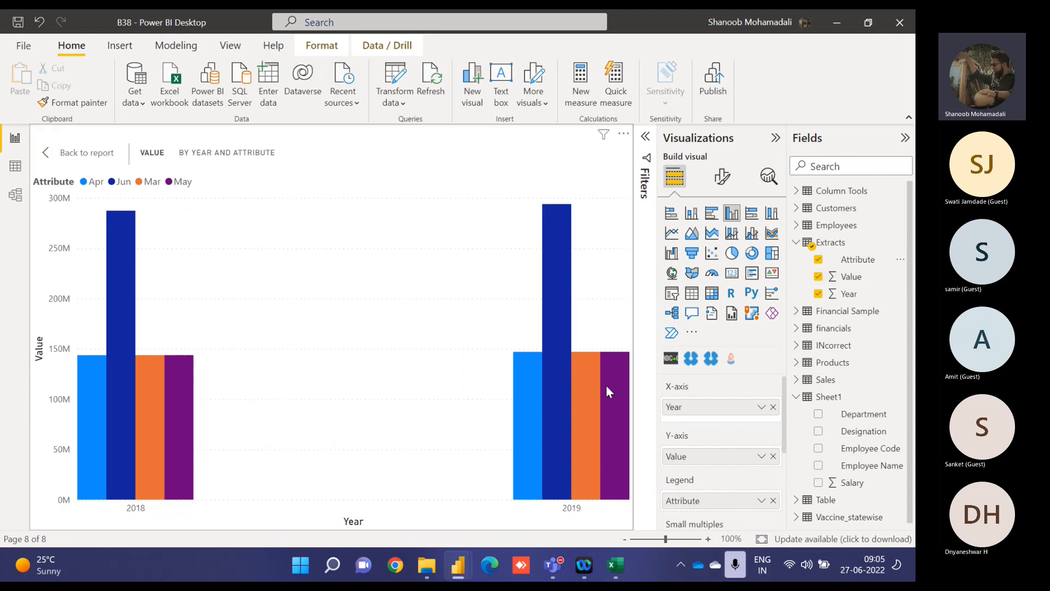
{"action": "mouse_move", "coordinate": [615, 434]}
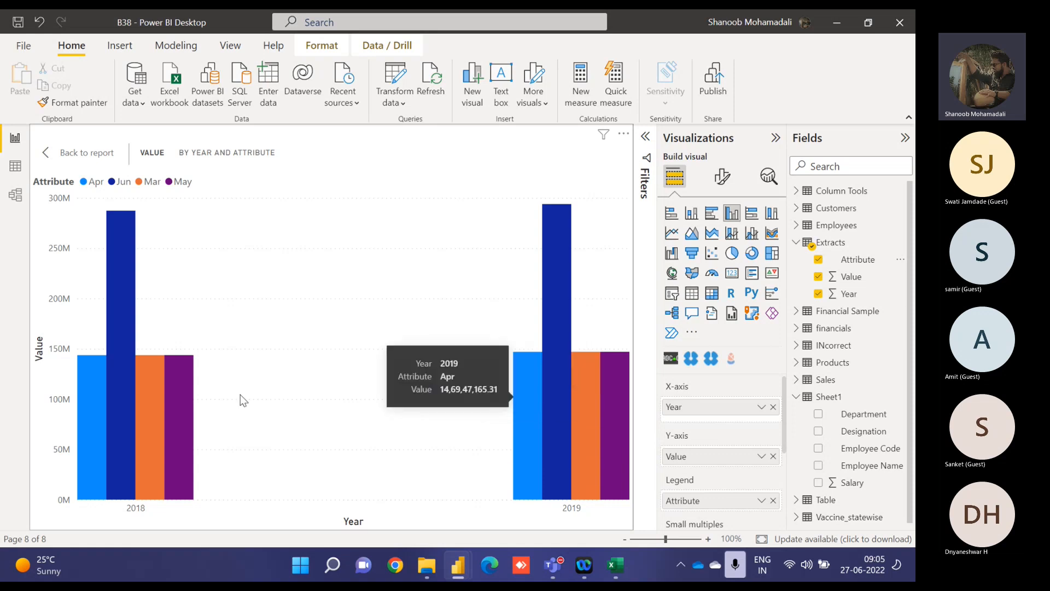
Step: Switch to Data Jul20.csv from the Extracts folder in Excel and change the month in cell B2 to Jul
{"action": "left_click", "coordinate": [426, 564]}
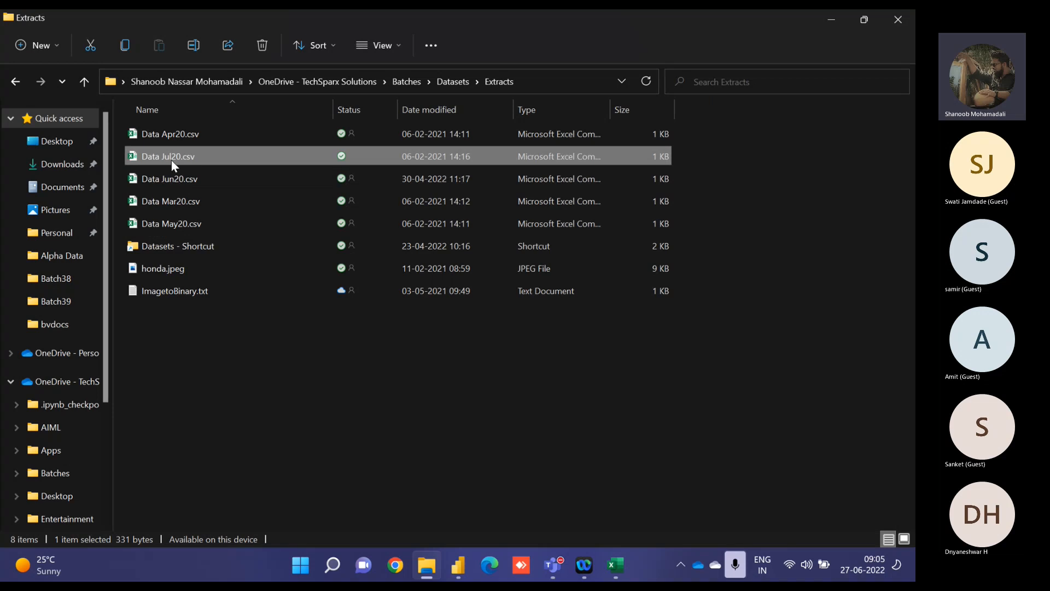
{"action": "key", "text": "alt+Tab"}
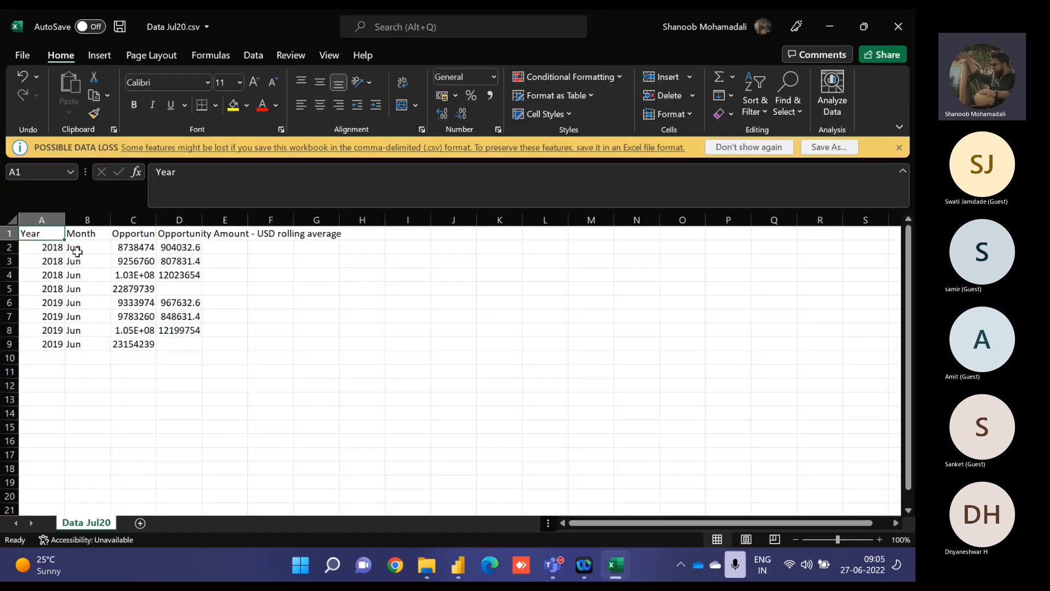
{"action": "left_click", "coordinate": [78, 252]}
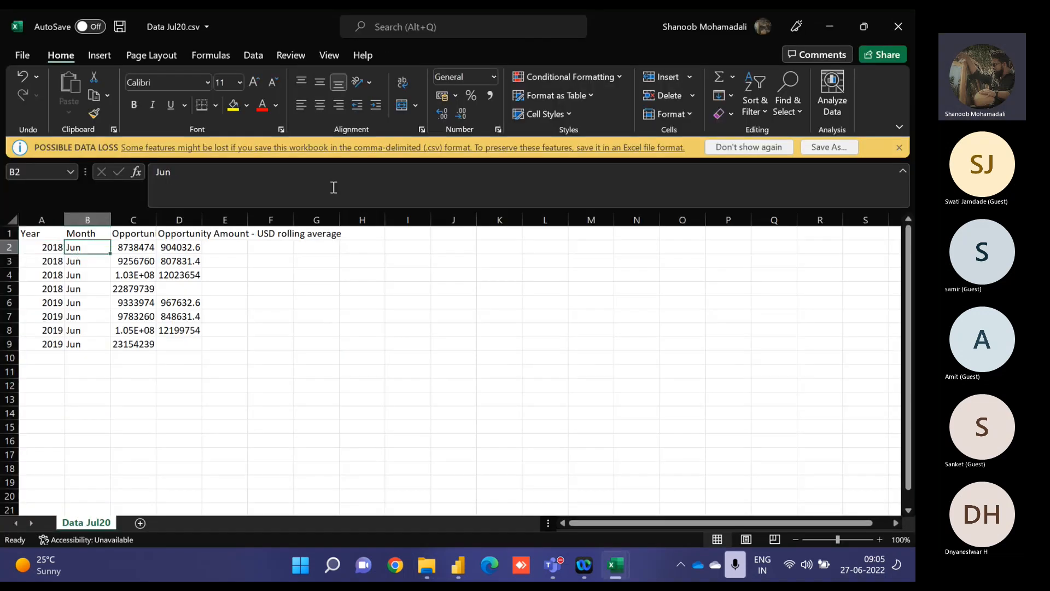
{"action": "double_click", "coordinate": [83, 245]}
{"action": "key", "text": "BackSpace"}
{"action": "type", "text": "l"}
{"action": "key", "text": "Return"}
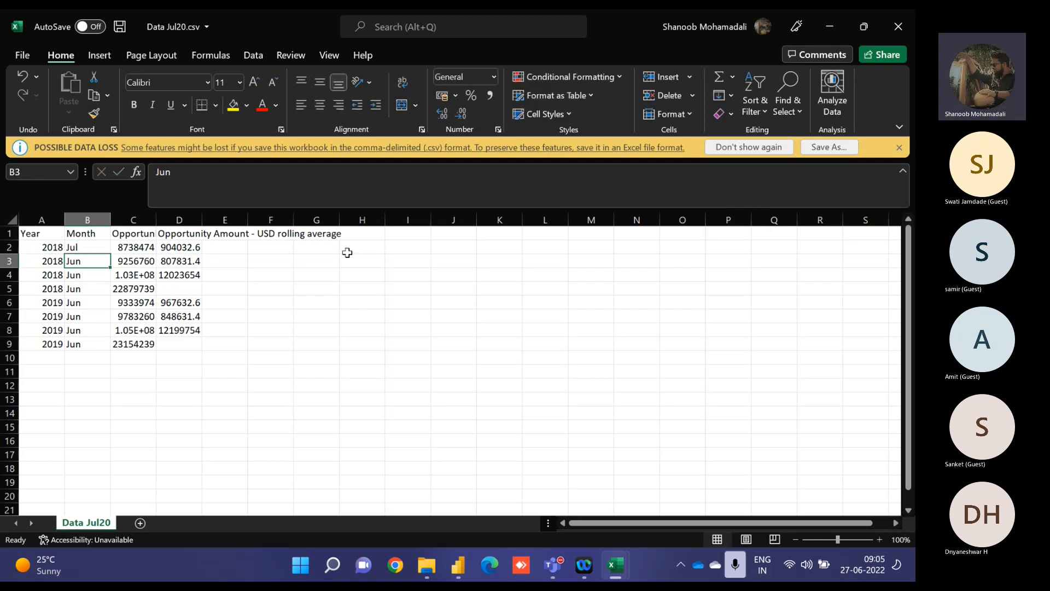
Step: Fill Jul down the Month column from B2 through B9, then save and close Data Jul20.csv
{"action": "key", "text": "Up"}
{"action": "key", "text": "shift+Down"}
{"action": "key", "text": "shift+Down"}
{"action": "key", "text": "shift+Down"}
{"action": "key", "text": "shift+Down"}
{"action": "key", "text": "shift+Down"}
{"action": "key", "text": "shift+Down"}
{"action": "key", "text": "shift+Down"}
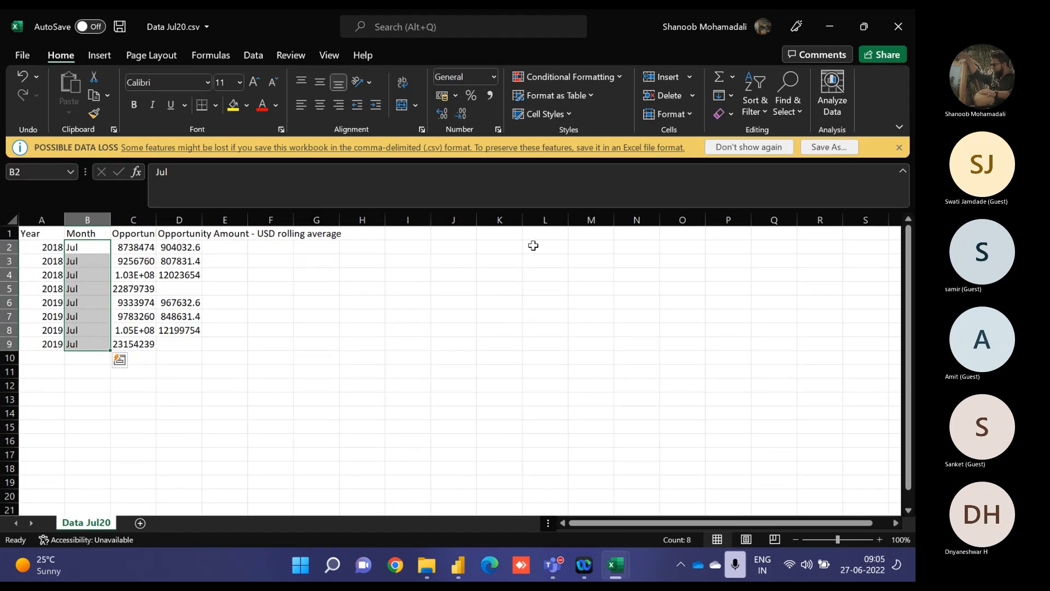
{"action": "left_click", "coordinate": [896, 36]}
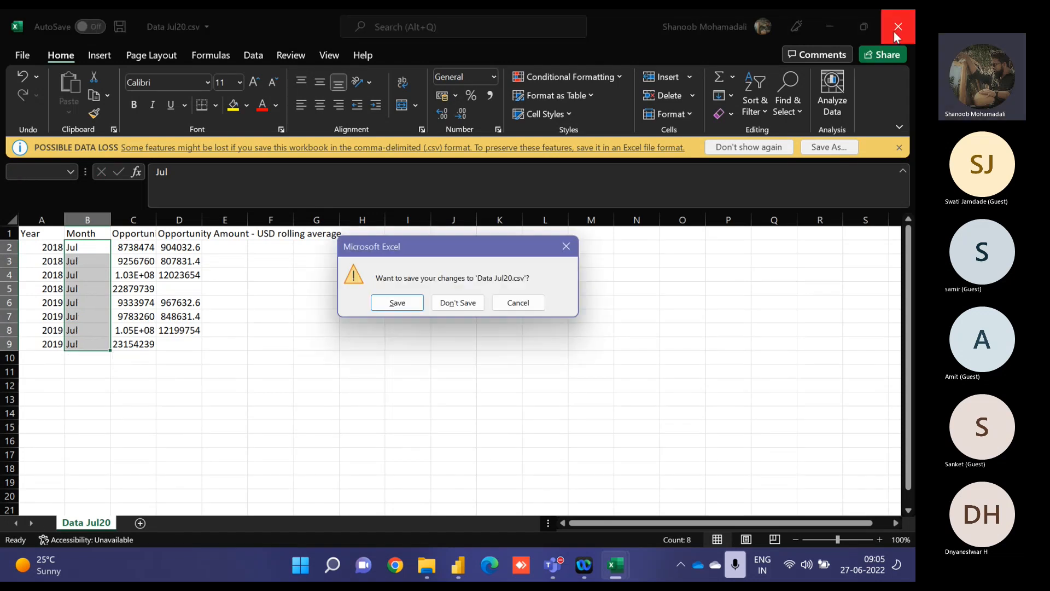
{"action": "left_click", "coordinate": [382, 301]}
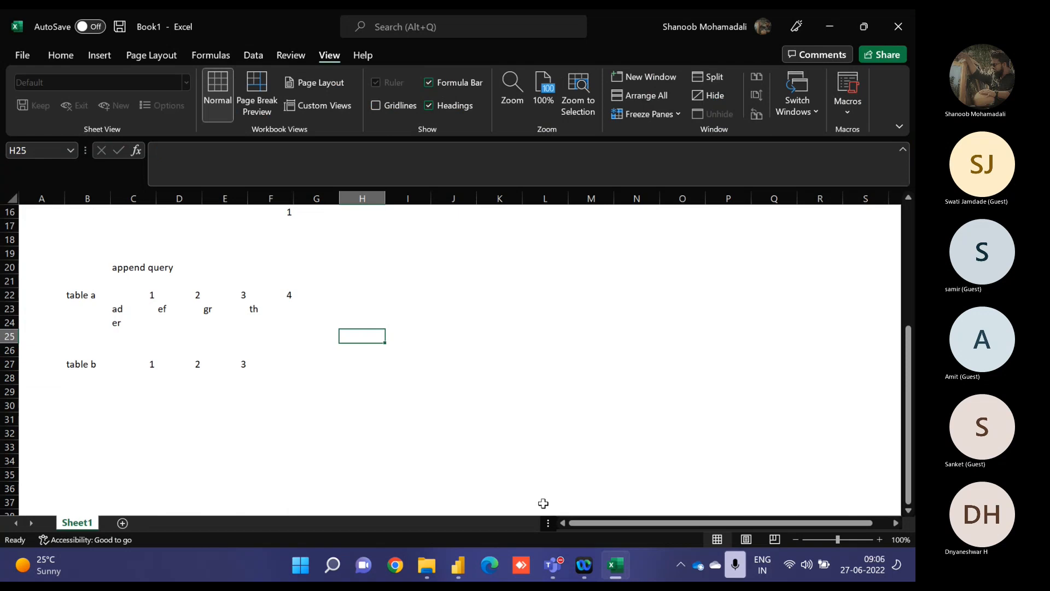
Step: Switch to Power Query Editor, refresh the Extracts query preview and apply the changes
{"action": "left_click", "coordinate": [458, 565]}
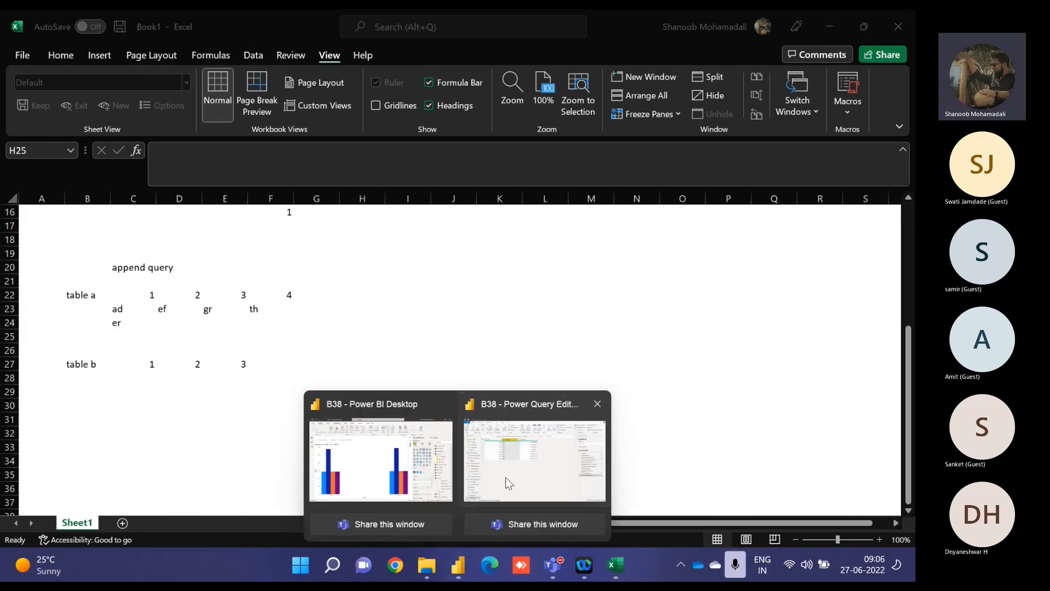
{"action": "left_click", "coordinate": [508, 487]}
{"action": "left_click", "coordinate": [265, 63]}
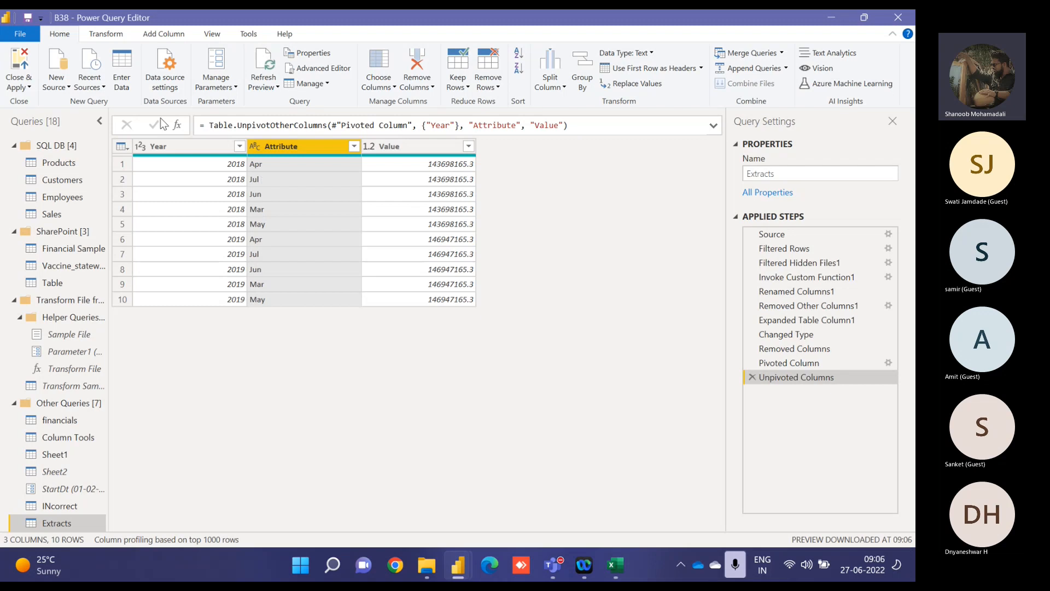
{"action": "left_click", "coordinate": [19, 86]}
{"action": "left_click", "coordinate": [34, 118]}
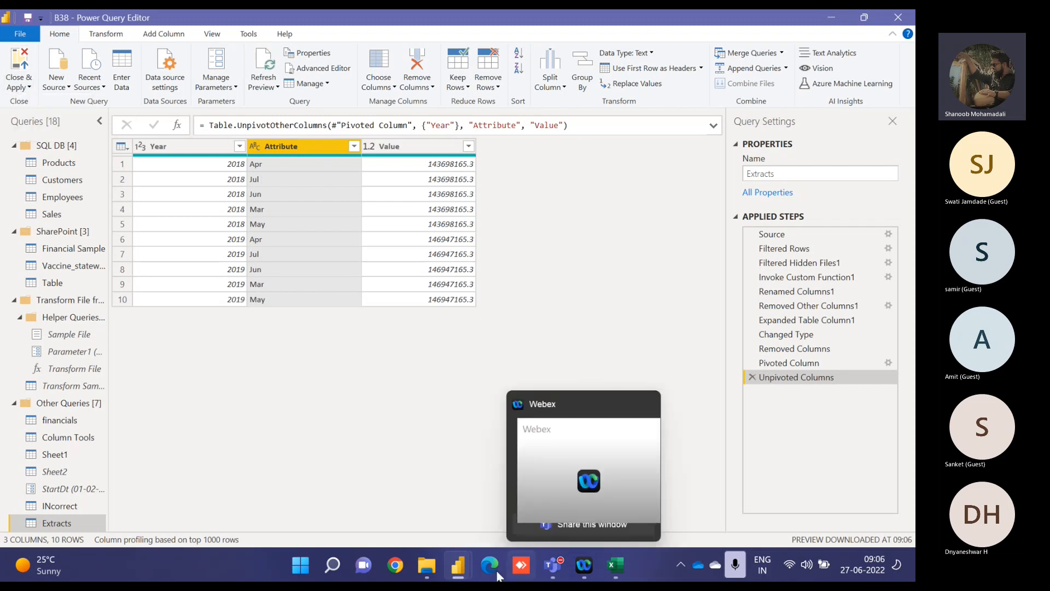
Step: Return to the report in Power BI Desktop and refresh the data of the Extracts table
{"action": "mouse_move", "coordinate": [466, 571]}
{"action": "left_click", "coordinate": [381, 454]}
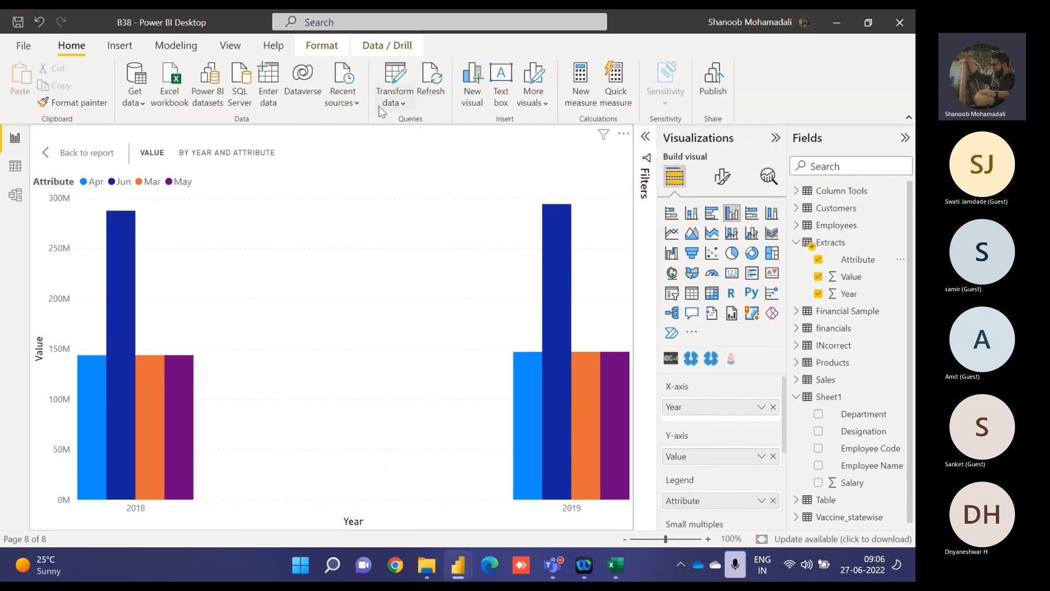
{"action": "left_click", "coordinate": [901, 243]}
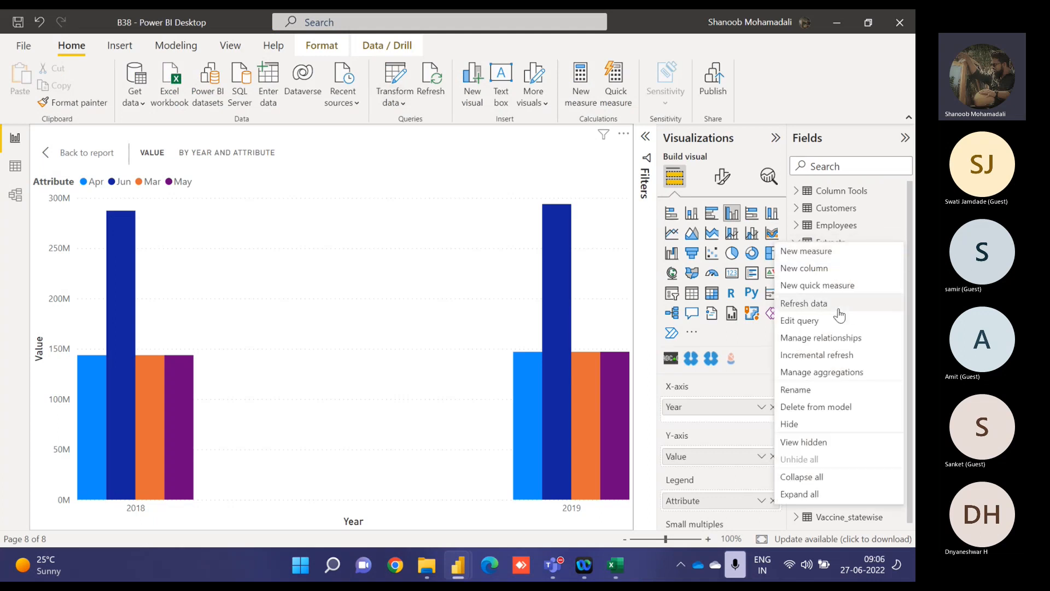
{"action": "left_click", "coordinate": [803, 303]}
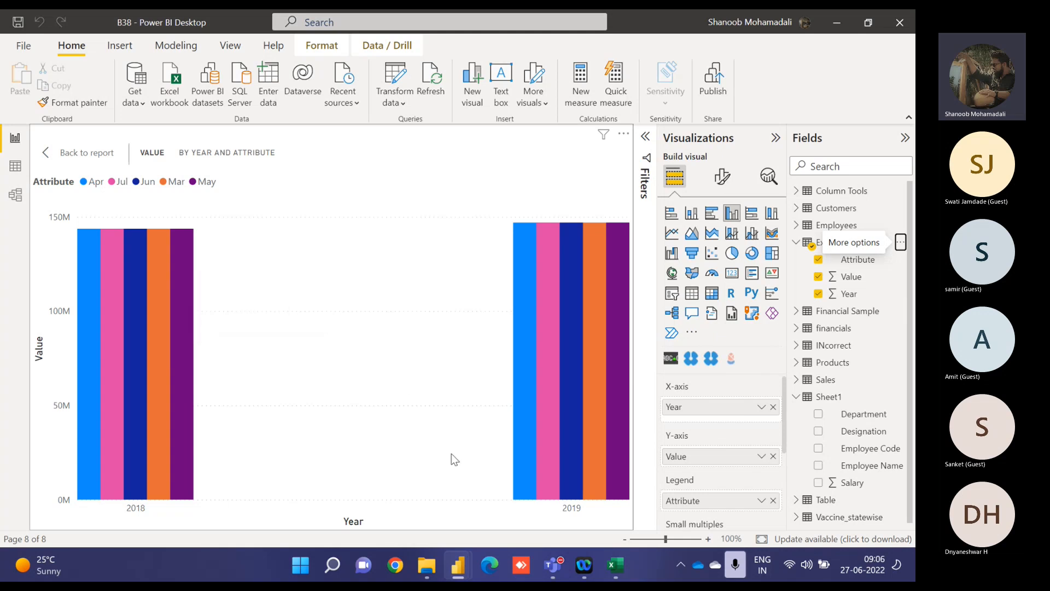
Step: Compare the Extracts data at the Pivoted Column and Unpivoted Columns steps in Power Query Editor
{"action": "mouse_move", "coordinate": [457, 566]}
{"action": "left_click", "coordinate": [502, 498]}
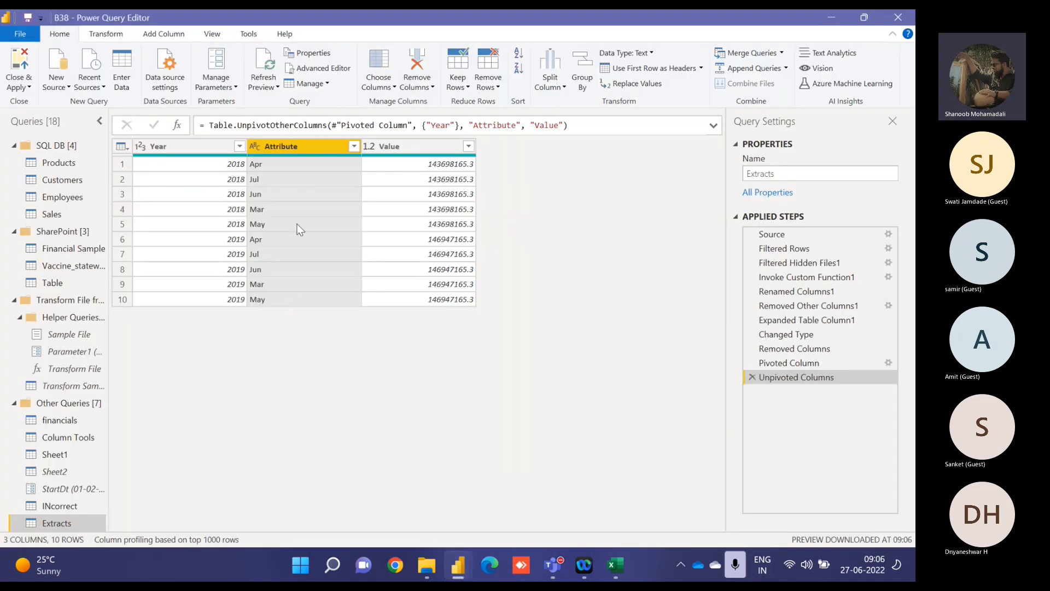
{"action": "left_click", "coordinate": [779, 362]}
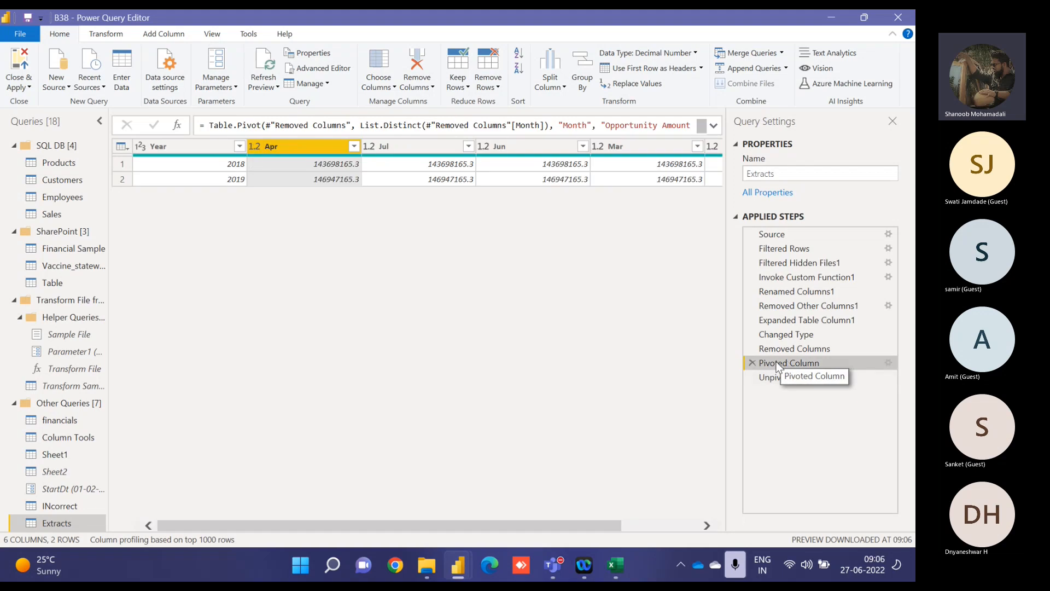
{"action": "left_click_drag", "start_coordinate": [582, 521], "coordinate": [659, 521]}
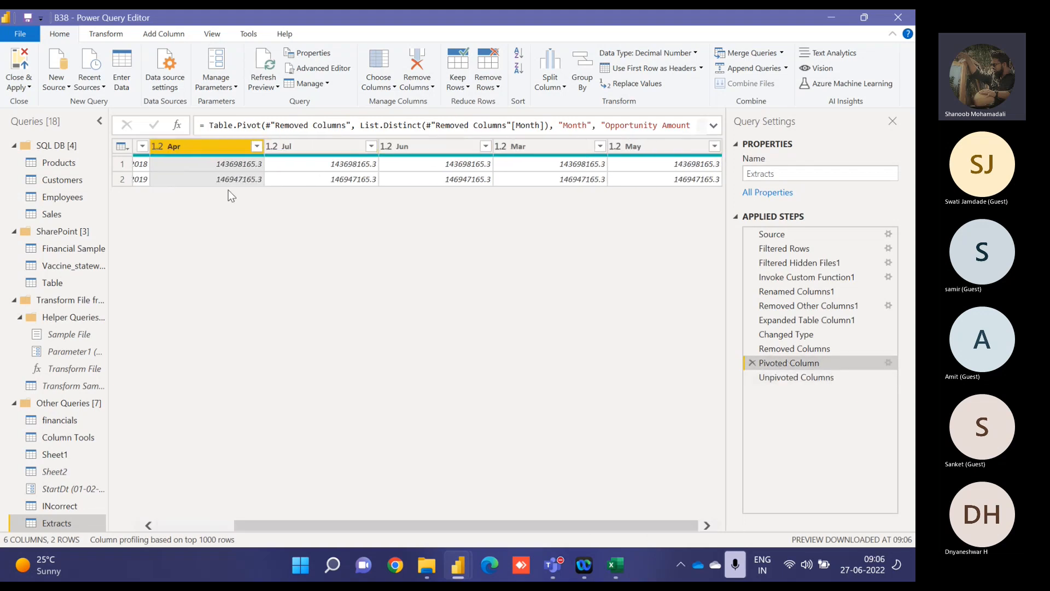
{"action": "left_click", "coordinate": [823, 377]}
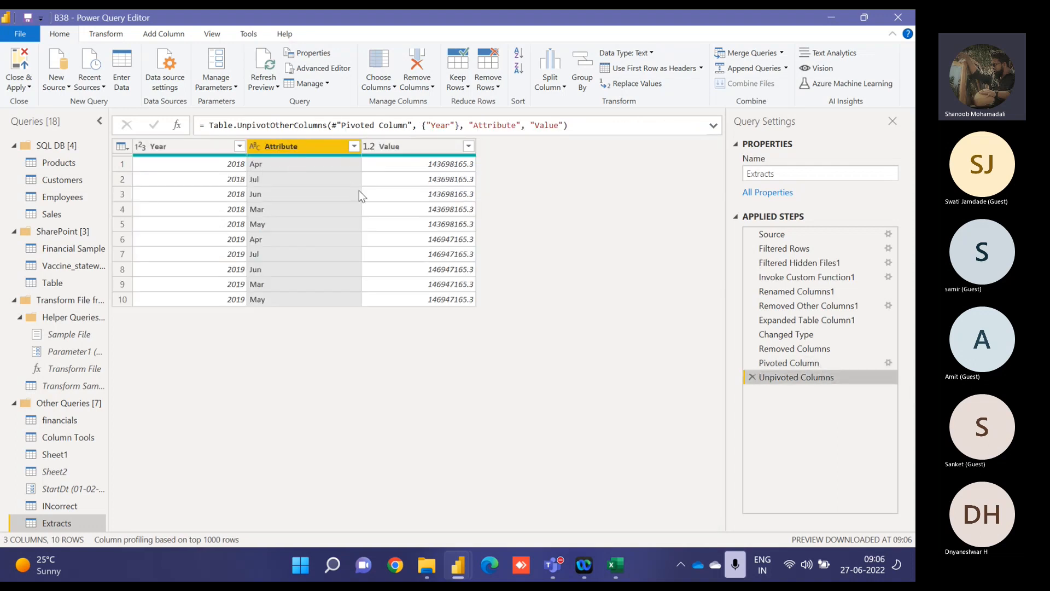
Step: Examine the Apr through May month columns at the Pivoted Column step, selecting them together, and compare with the Unpivoted Columns step
{"action": "left_click", "coordinate": [844, 361]}
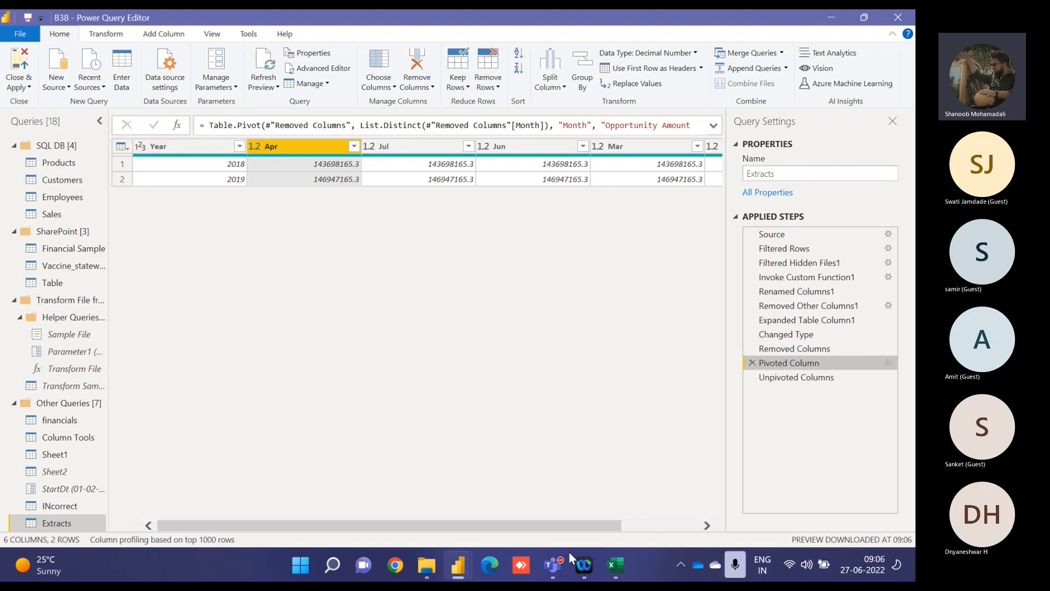
{"action": "left_click_drag", "start_coordinate": [570, 526], "coordinate": [646, 528]}
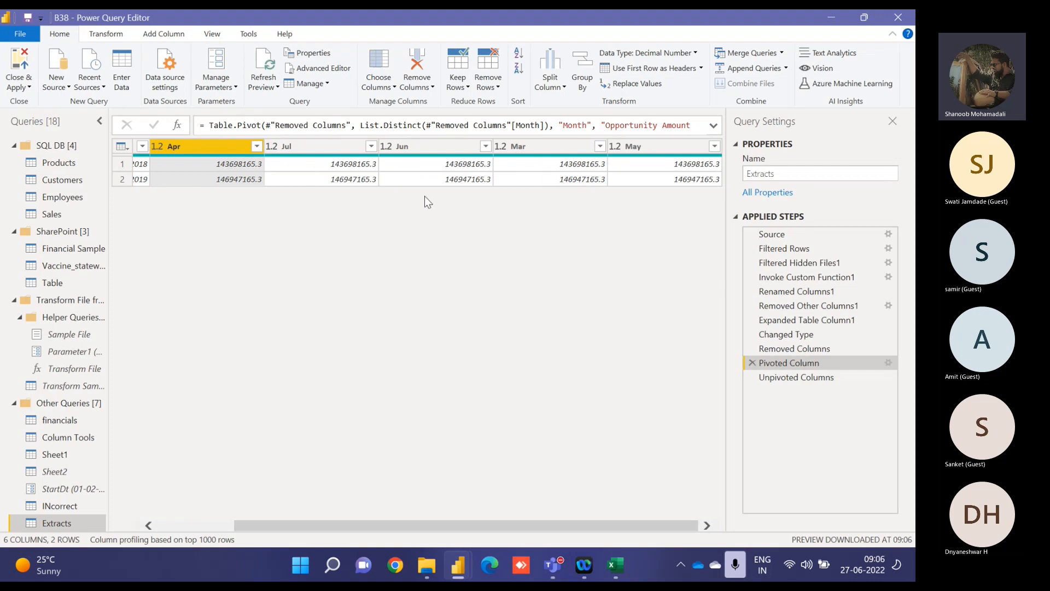
{"action": "left_click", "coordinate": [125, 36]}
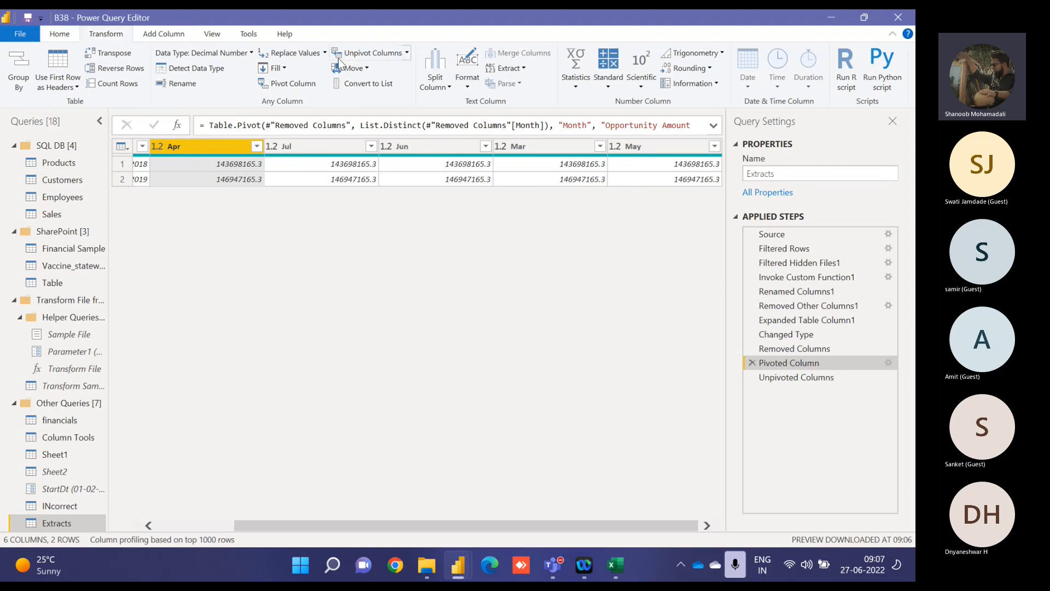
{"action": "left_click", "coordinate": [329, 149], "text": "ctrl"}
{"action": "left_click", "coordinate": [436, 146], "text": "ctrl"}
{"action": "left_click", "coordinate": [551, 150], "text": "ctrl"}
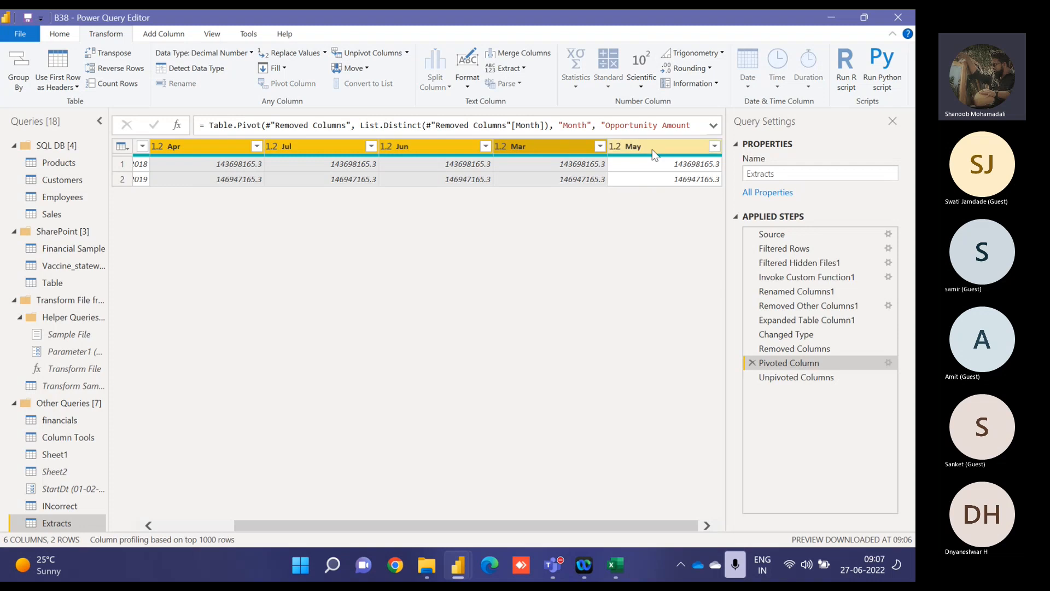
{"action": "left_click", "coordinate": [656, 150], "text": "ctrl"}
{"action": "left_click", "coordinate": [794, 378]}
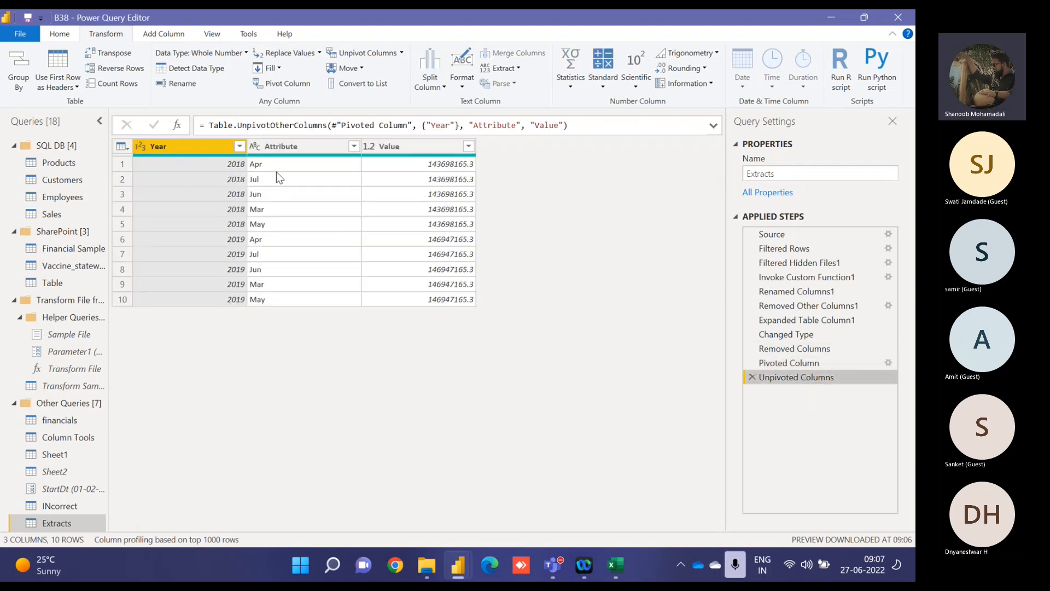
{"action": "left_click", "coordinate": [277, 168]}
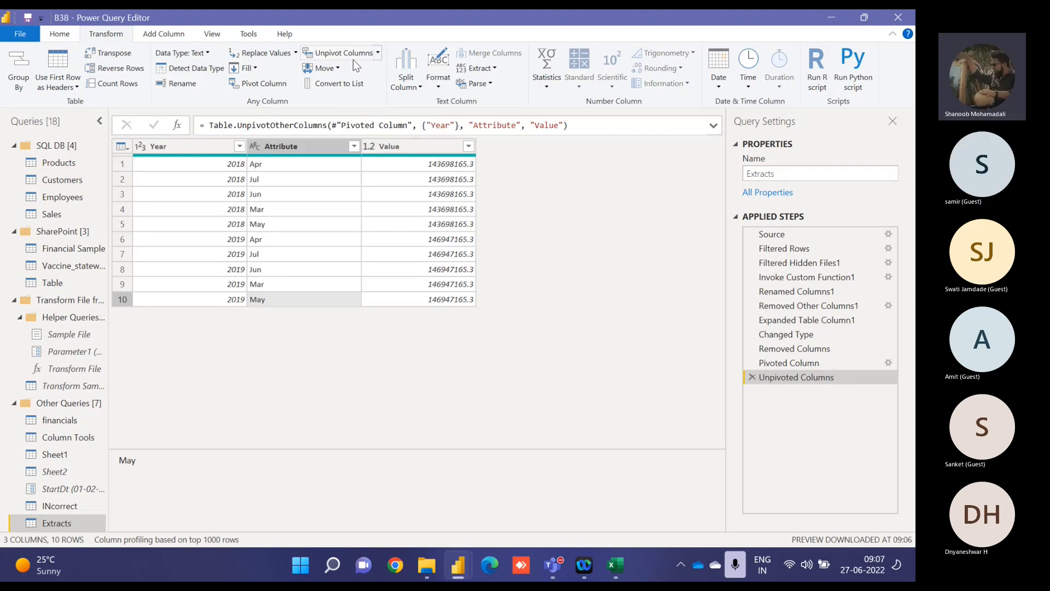
{"action": "left_click", "coordinate": [337, 70]}
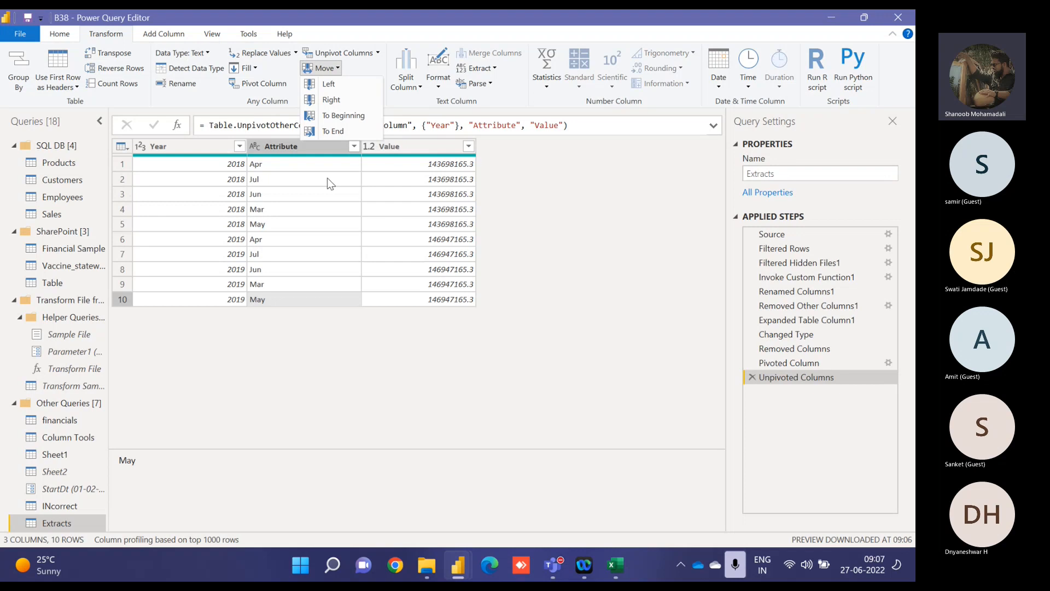
{"action": "left_click", "coordinate": [551, 436]}
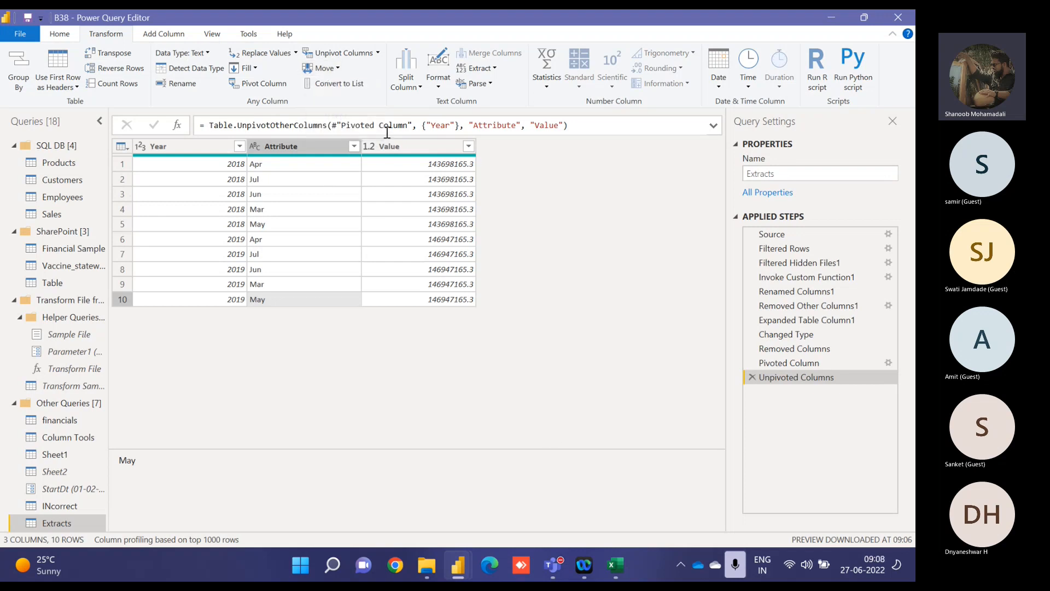
Step: Convert the Attribute column to a list, then delete the resulting applied step
{"action": "left_click", "coordinate": [299, 151]}
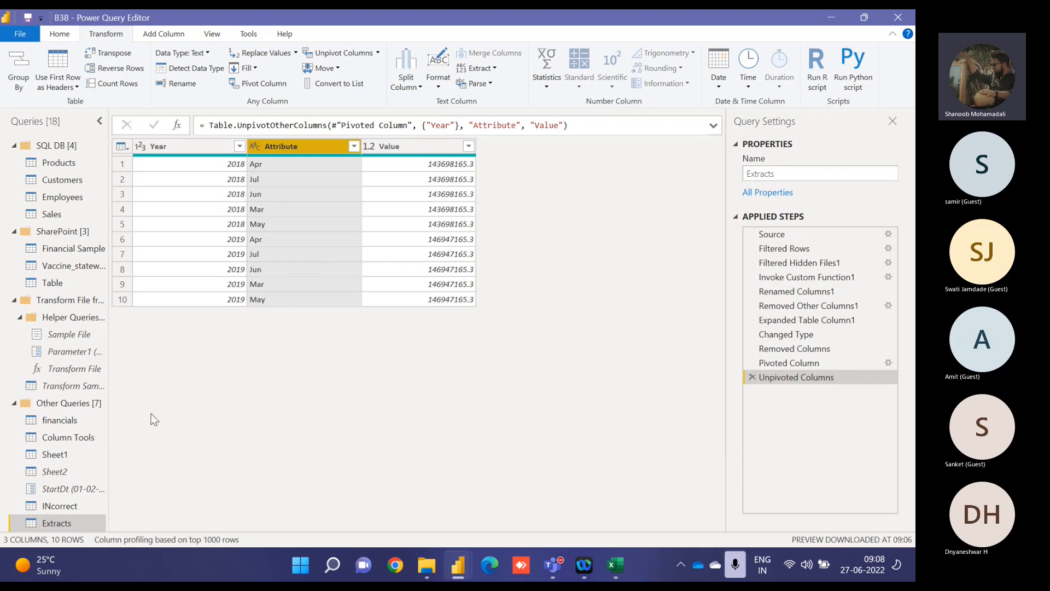
{"action": "left_click", "coordinate": [340, 85]}
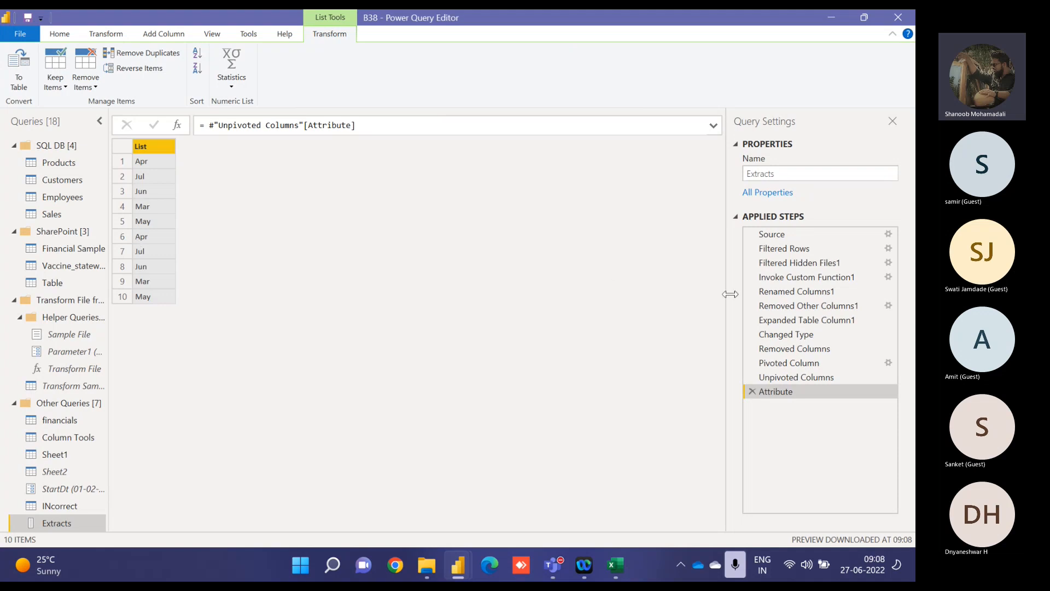
{"action": "left_click", "coordinate": [753, 391]}
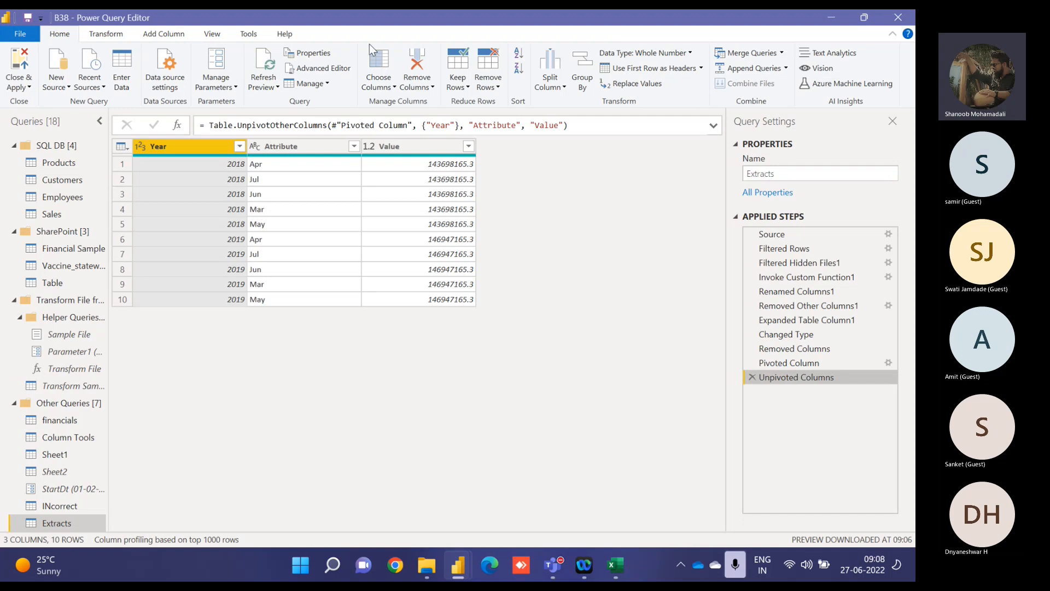
Step: Format the Attribute column's text as lowercase and then as UPPERCASE
{"action": "left_click", "coordinate": [122, 37]}
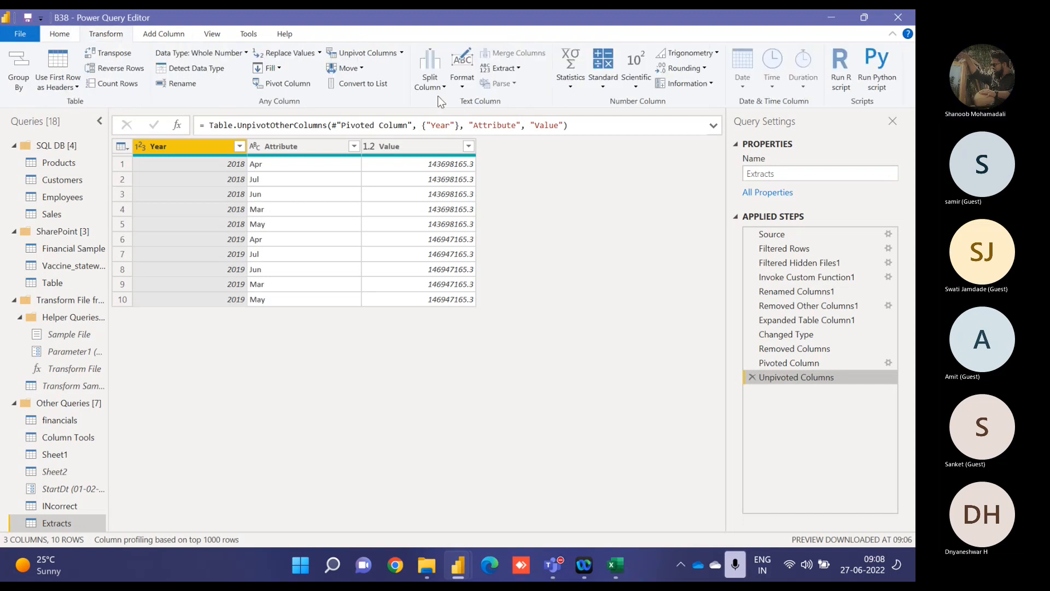
{"action": "left_click", "coordinate": [436, 89]}
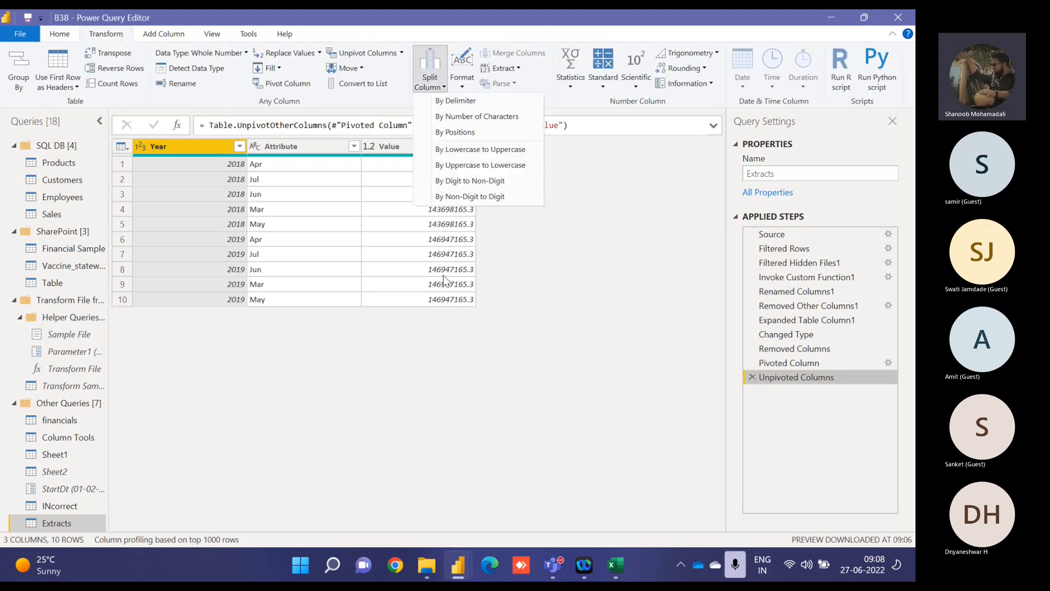
{"action": "left_click", "coordinate": [462, 81]}
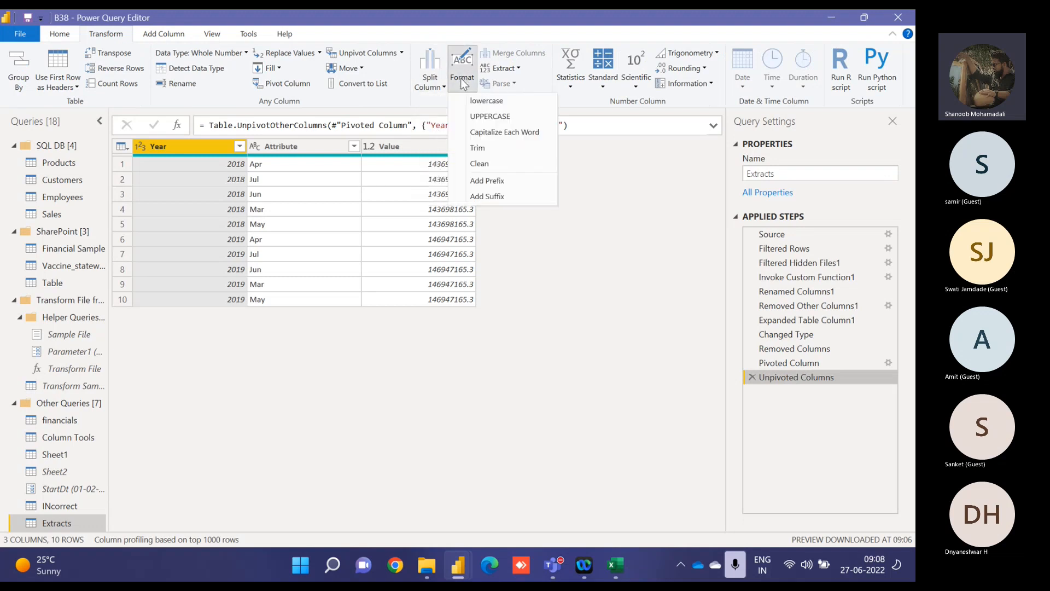
{"action": "left_click", "coordinate": [272, 149]}
{"action": "left_click", "coordinate": [274, 150]}
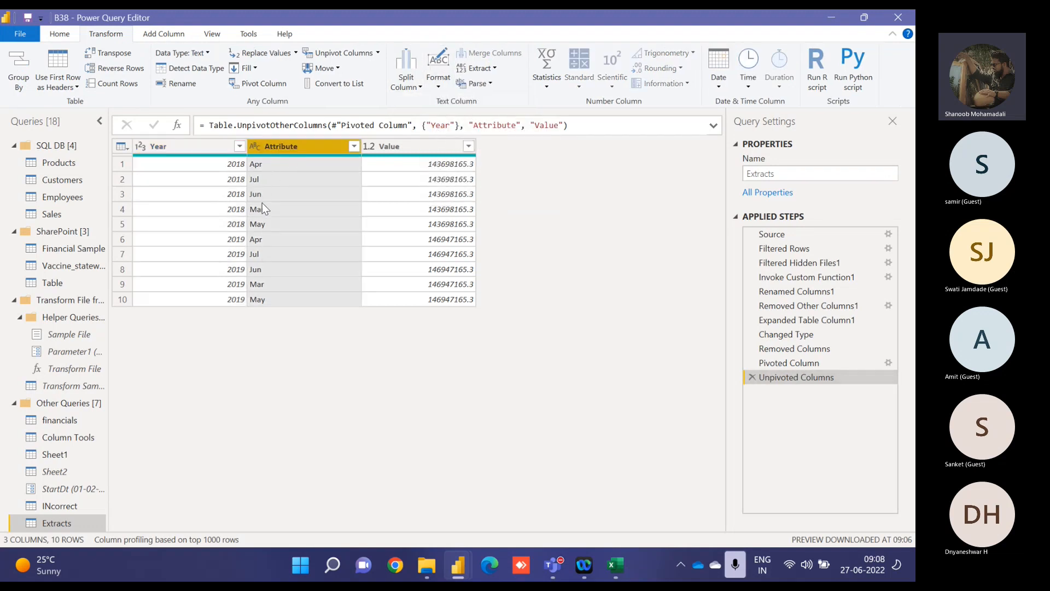
{"action": "left_click", "coordinate": [440, 81]}
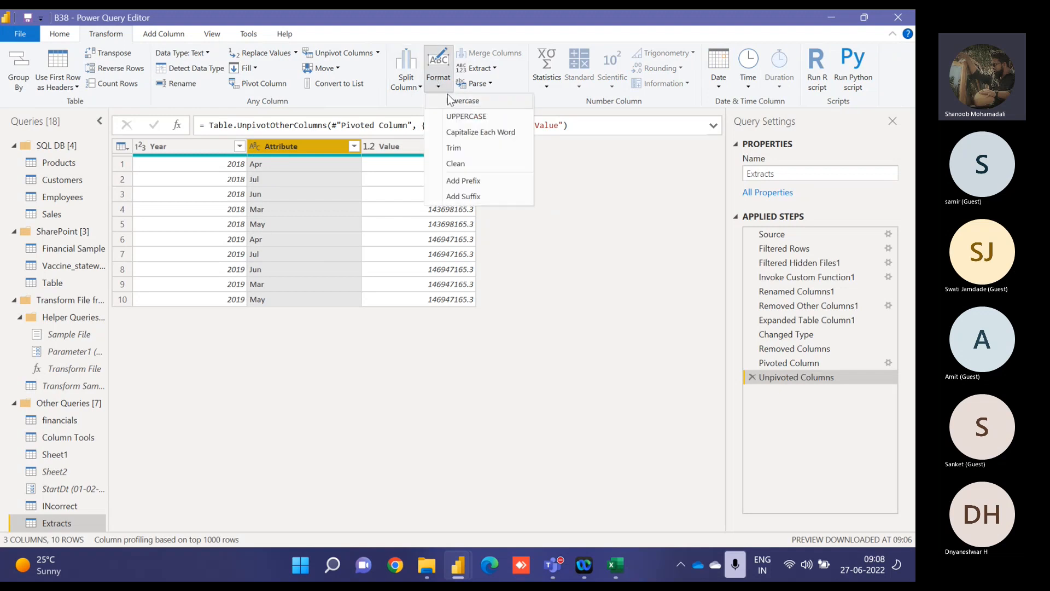
{"action": "left_click", "coordinate": [449, 100]}
{"action": "left_click", "coordinate": [445, 87]}
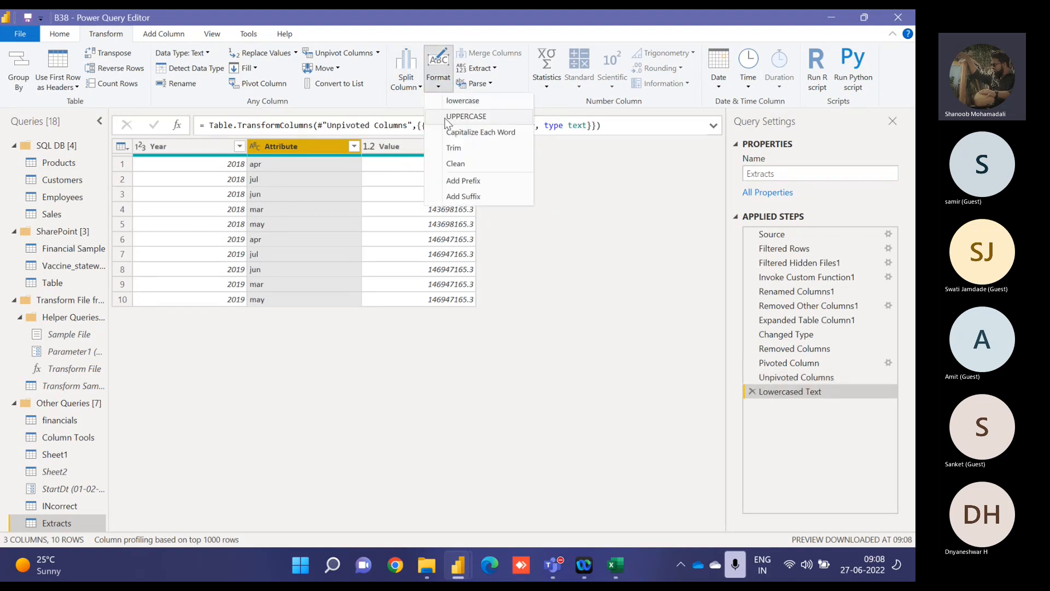
{"action": "left_click", "coordinate": [444, 118]}
Step: Capitalize each word in the Attribute column and trim its text
{"action": "left_click", "coordinate": [441, 88]}
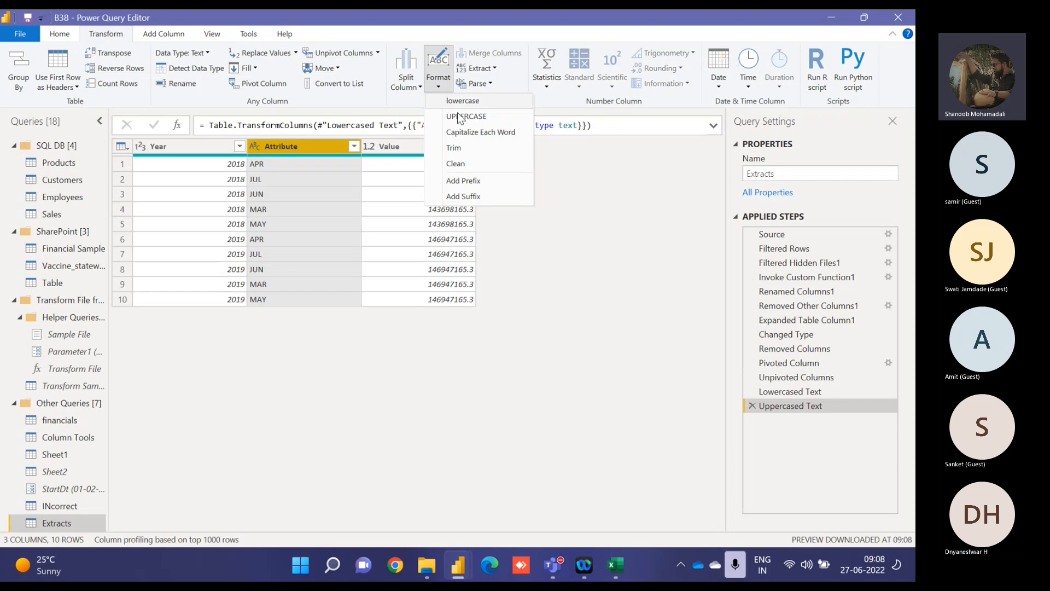
{"action": "left_click", "coordinate": [467, 133]}
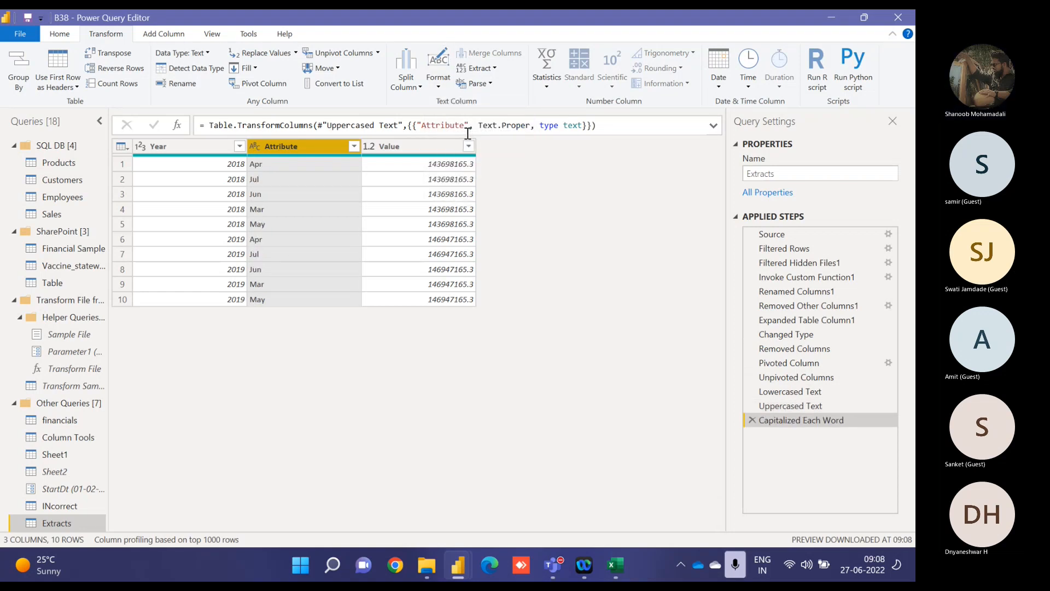
{"action": "left_click", "coordinate": [440, 89]}
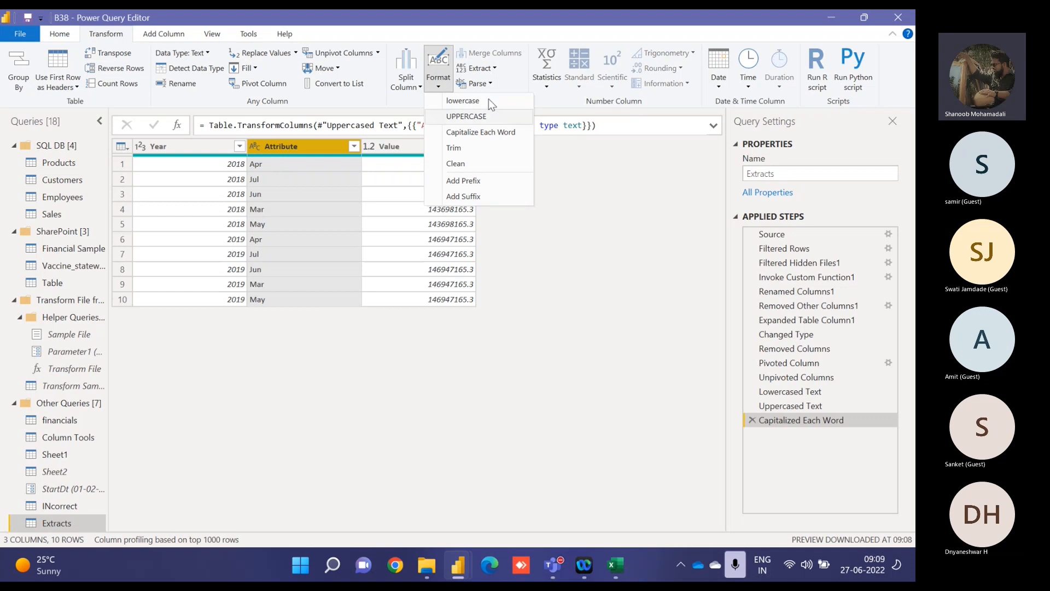
{"action": "left_click", "coordinate": [472, 150]}
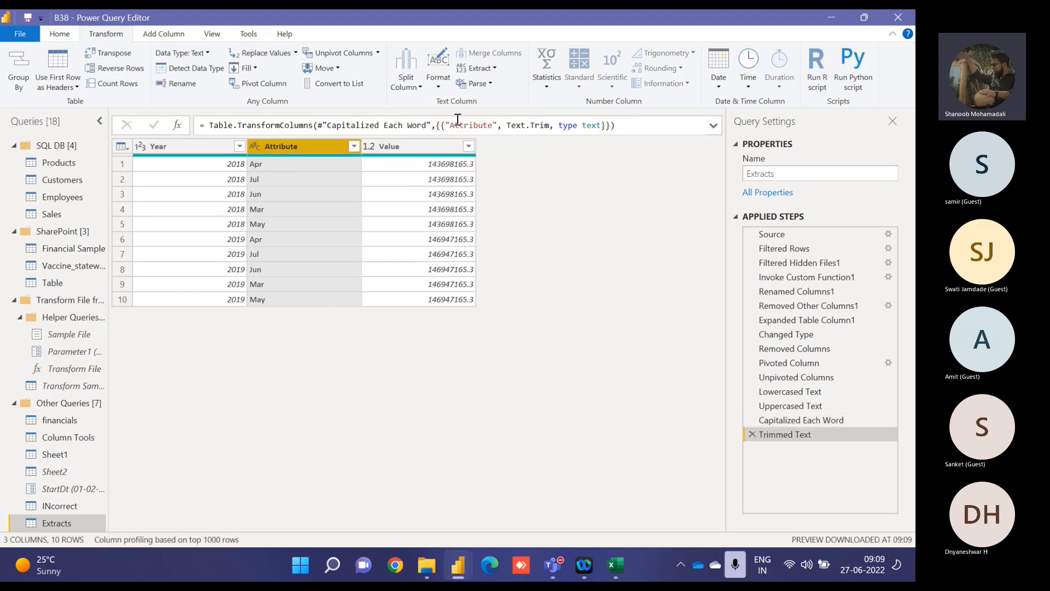
Step: Add the prefix "Month : " to the Attribute values, then delete the Added Prefix step
{"action": "left_click", "coordinate": [440, 85]}
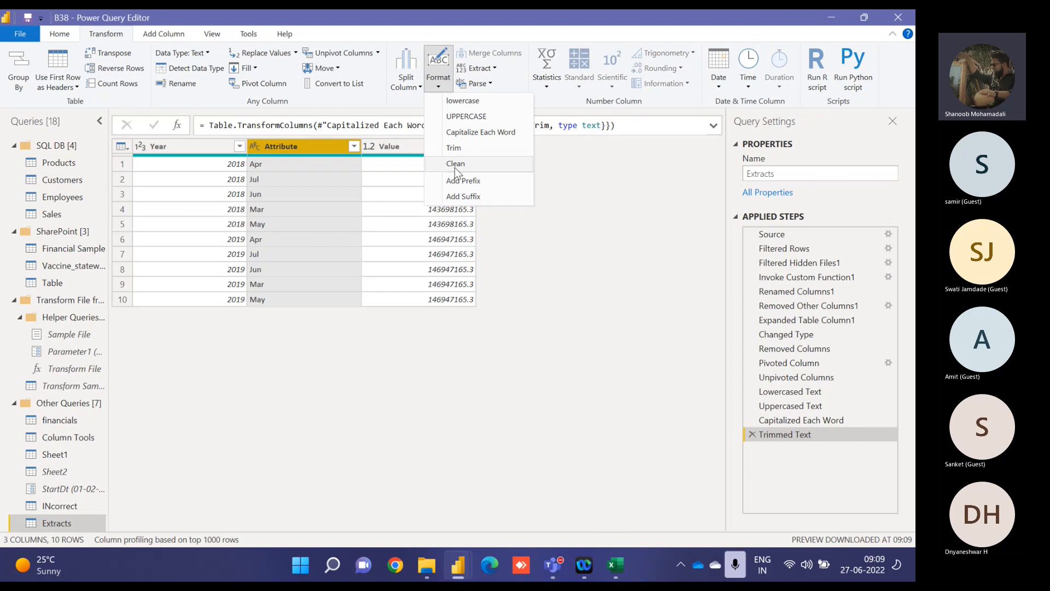
{"action": "left_click", "coordinate": [459, 181]}
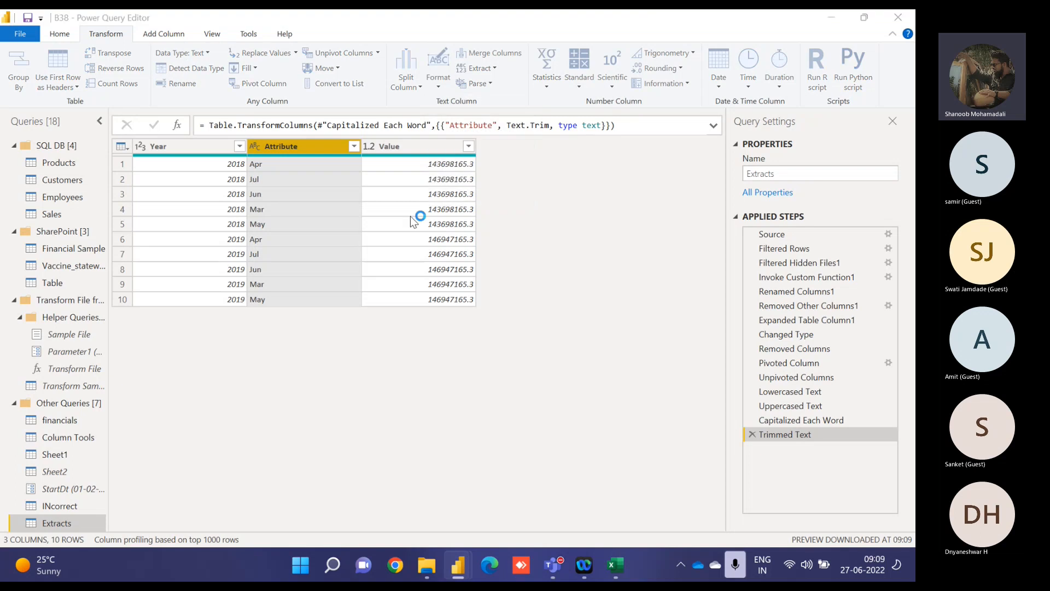
{"action": "type", "text": "Mont"}
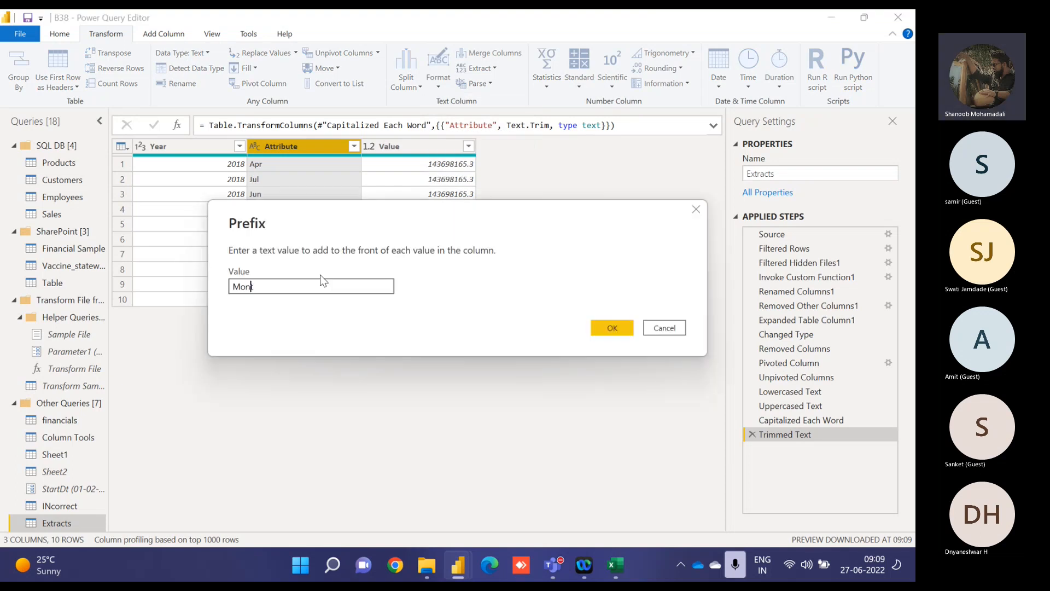
{"action": "type", "text": "h :"}
{"action": "left_click", "coordinate": [612, 327]}
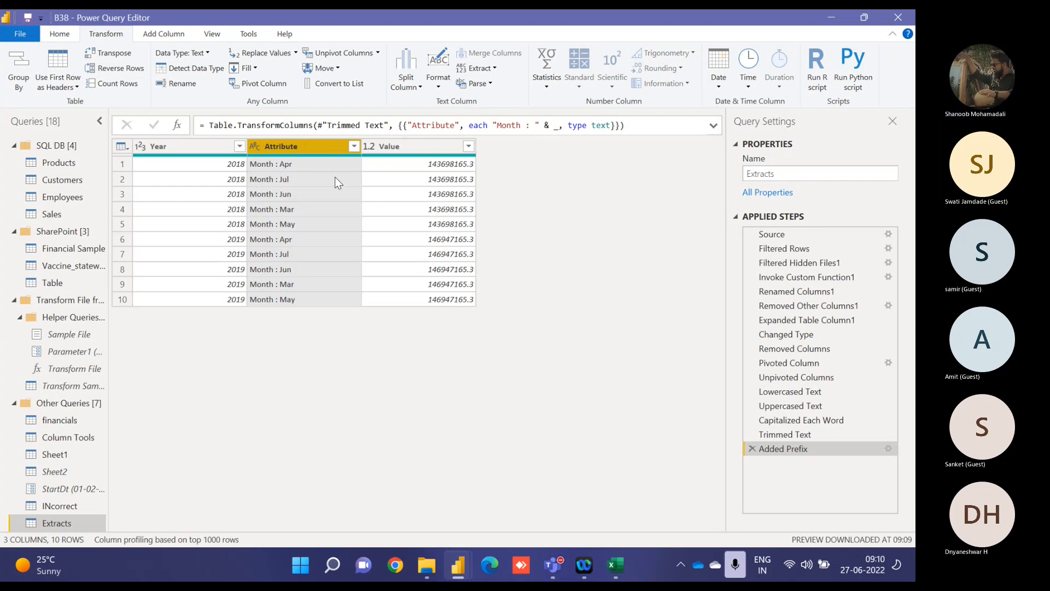
{"action": "left_click", "coordinate": [752, 449]}
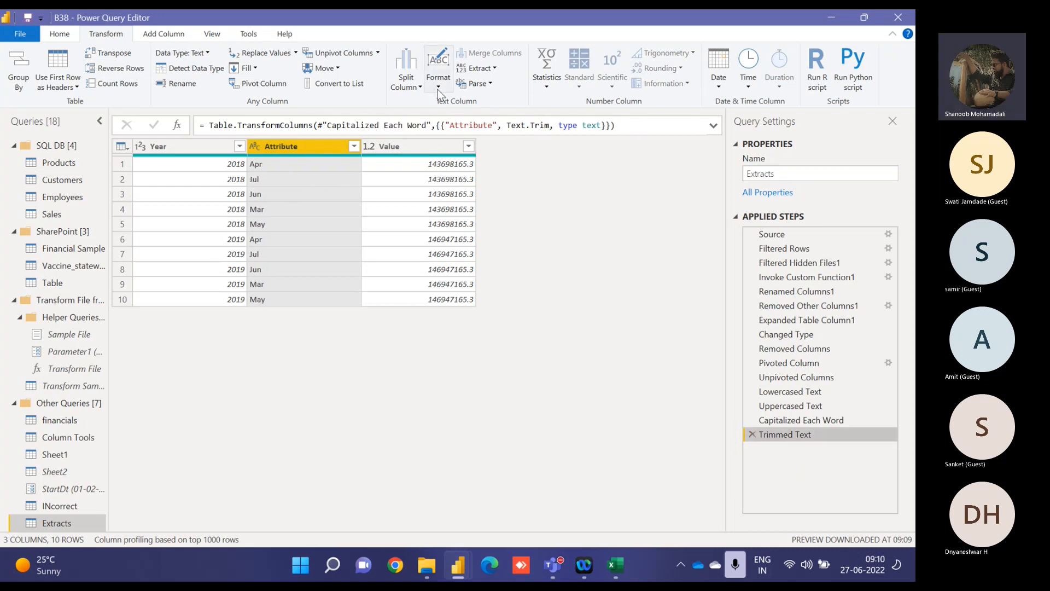
Step: Add the suffix 2022 to the values of the Attribute column
{"action": "left_click", "coordinate": [438, 69]}
{"action": "left_click", "coordinate": [464, 197]}
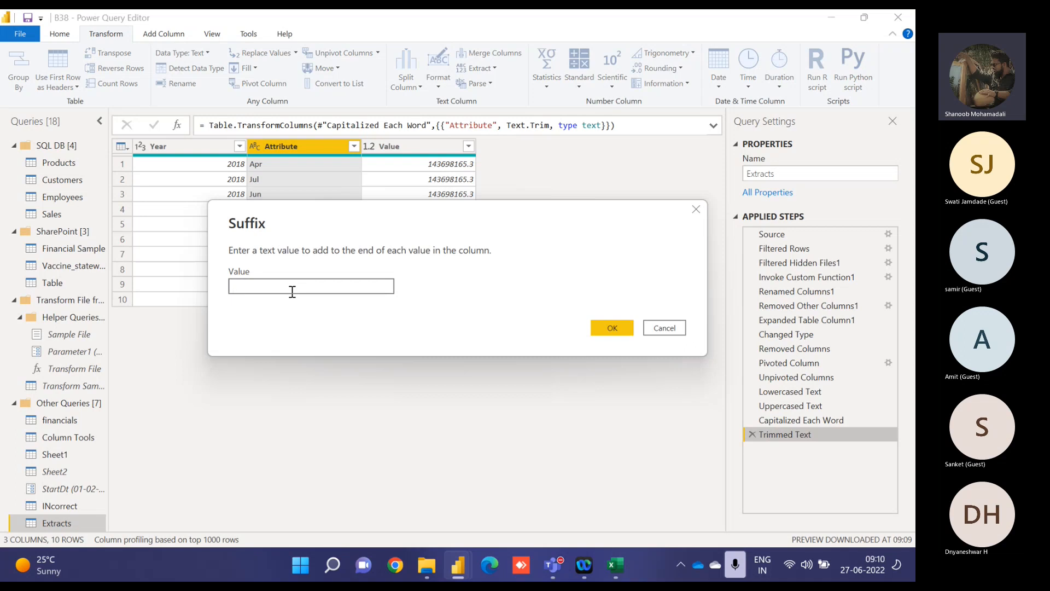
{"action": "type", "text": "2022"}
{"action": "left_click", "coordinate": [592, 328]}
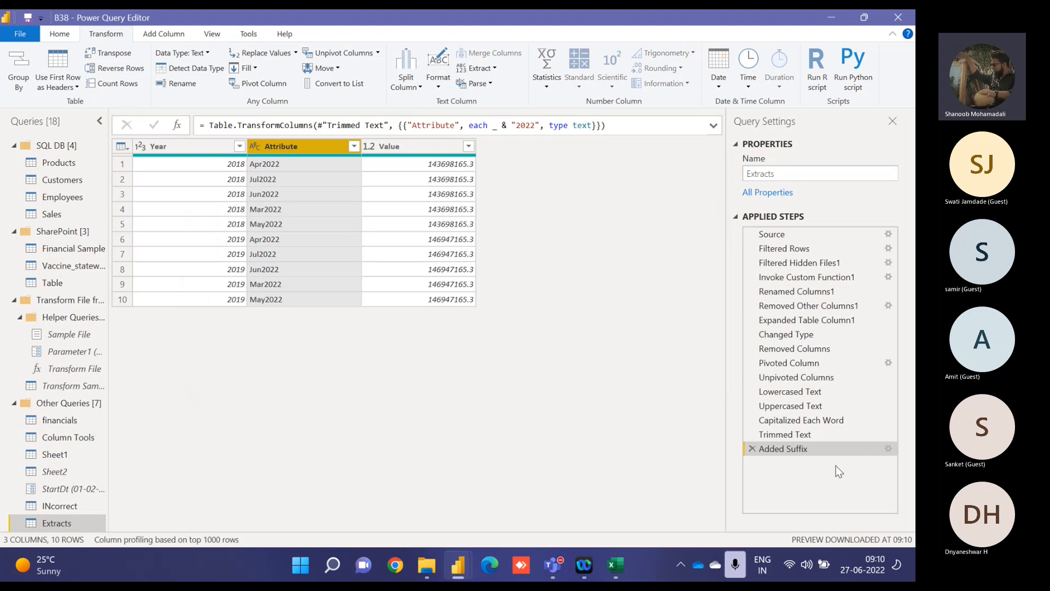
Step: Change the Attribute column's suffix to -2022, then delete the Added Suffix step
{"action": "left_click", "coordinate": [887, 449]}
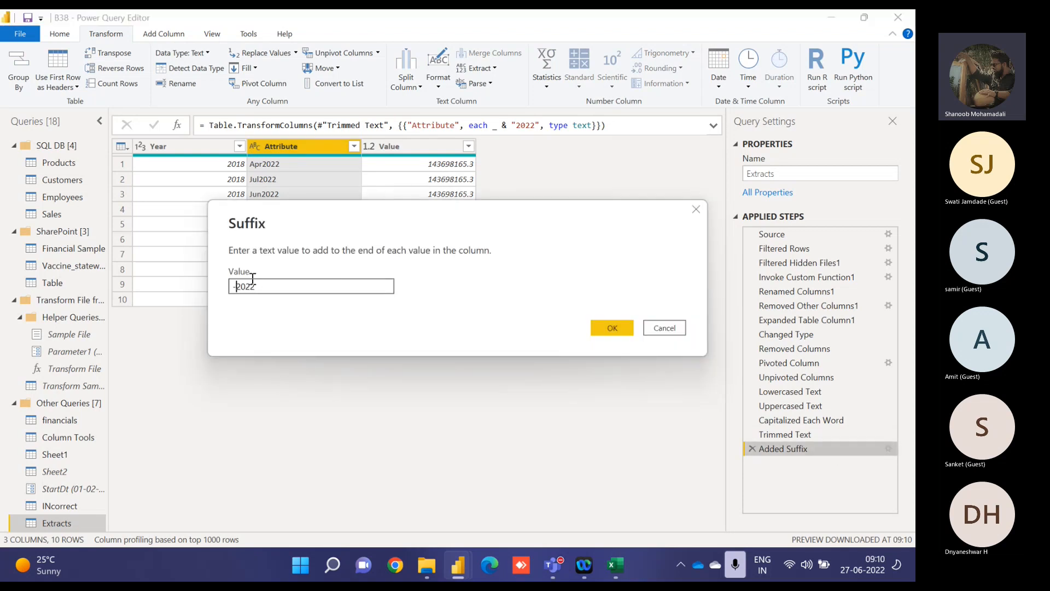
{"action": "type", "text": "-"}
{"action": "key", "text": "Return"}
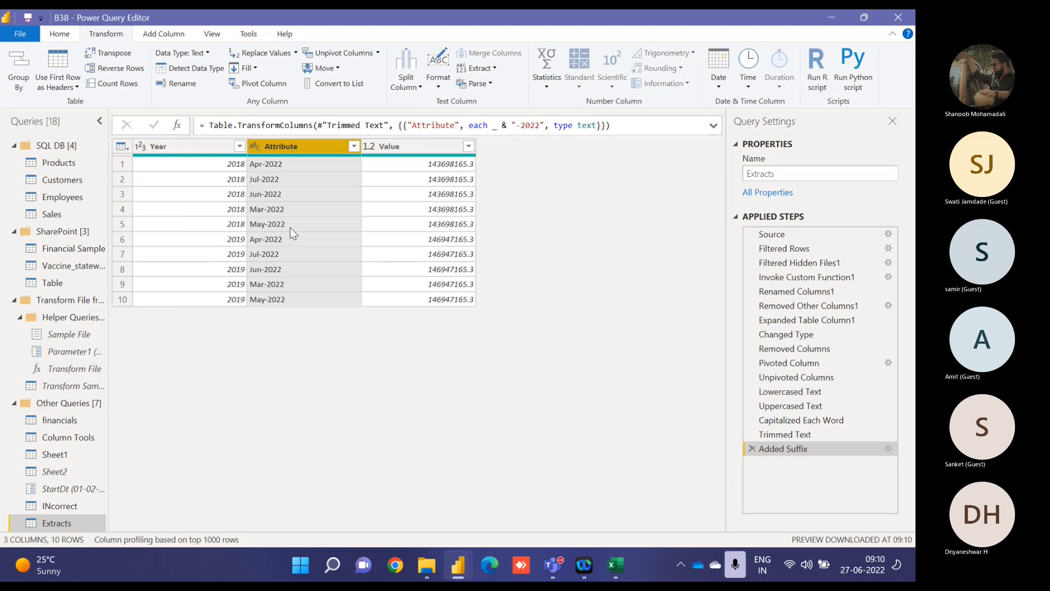
{"action": "left_click", "coordinate": [752, 449]}
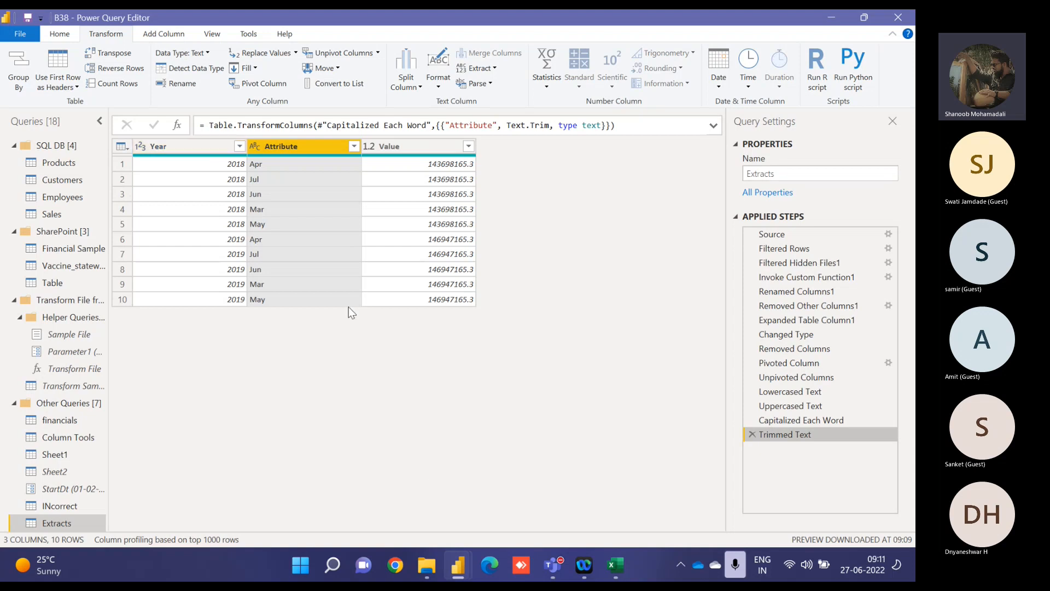
Step: Check the report chart in Power BI Desktop, then return to Power Query Editor and set the Attribute column's data type to Date
{"action": "left_click", "coordinate": [459, 565]}
{"action": "left_click", "coordinate": [419, 494]}
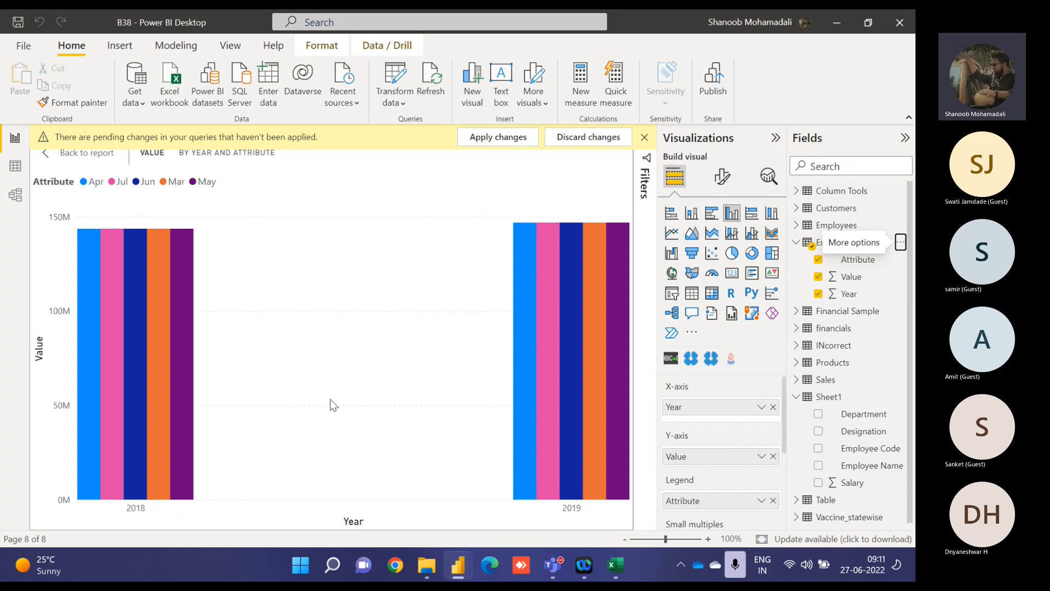
{"action": "mouse_move", "coordinate": [458, 566]}
{"action": "left_click", "coordinate": [495, 467]}
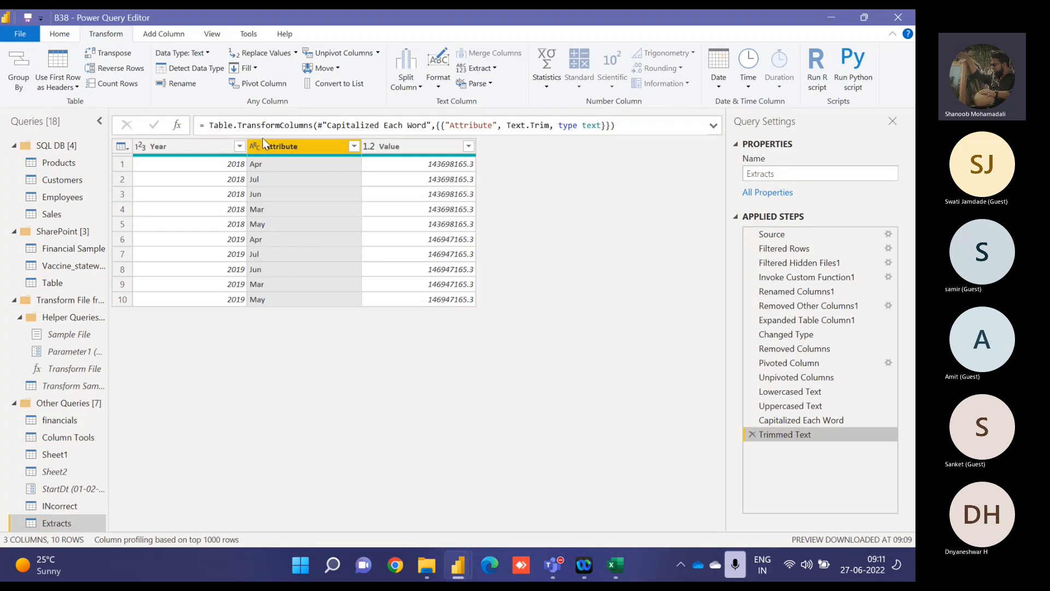
{"action": "left_click", "coordinate": [254, 146]}
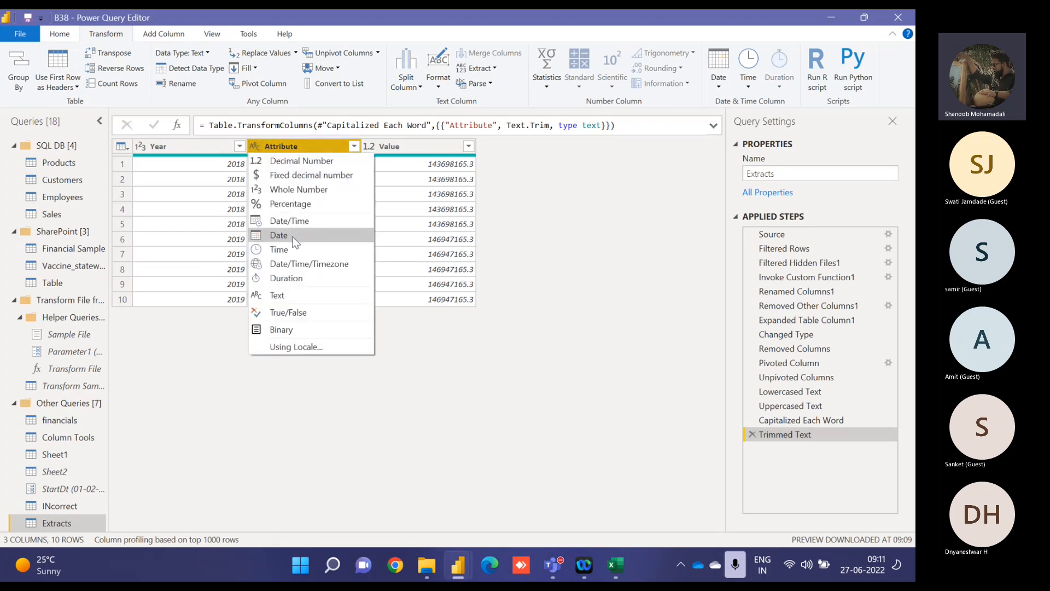
{"action": "left_click", "coordinate": [293, 238]}
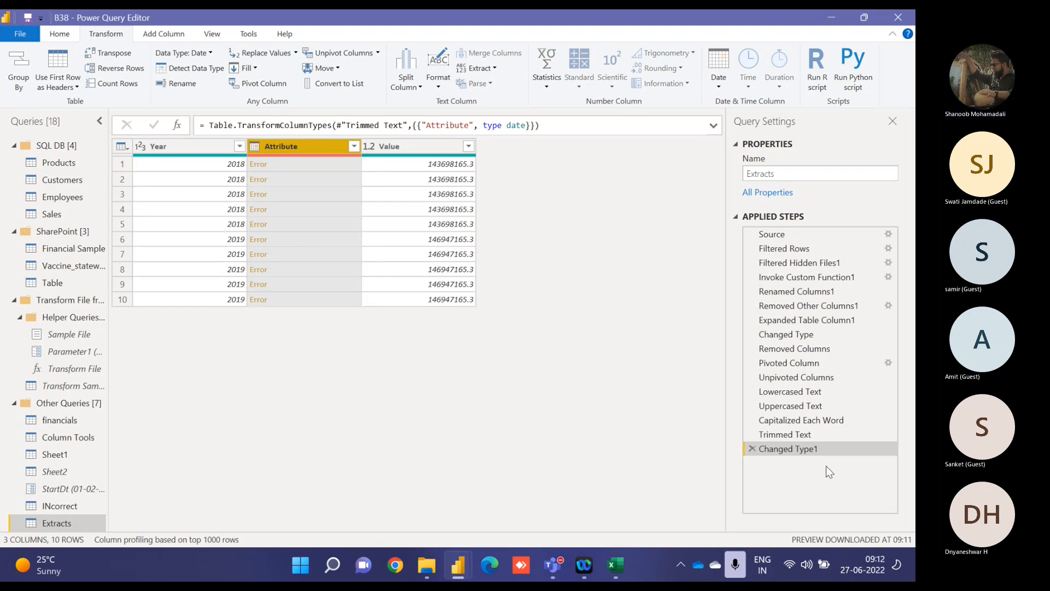
Step: Delete the Changed Type1 step from the applied steps of the Extracts query
{"action": "left_click", "coordinate": [751, 447]}
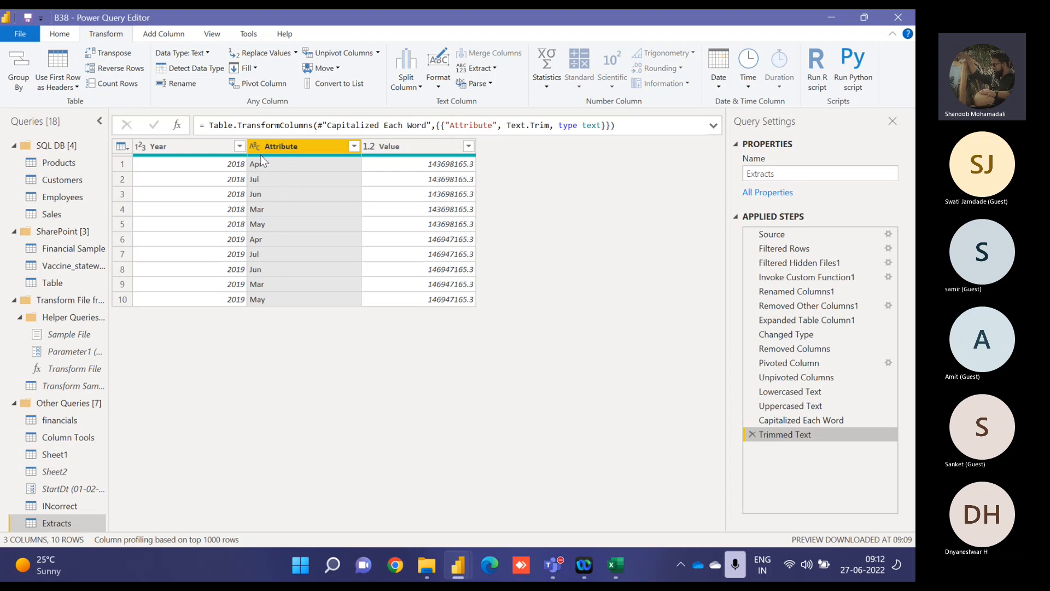
{"action": "mouse_move", "coordinate": [261, 155]}
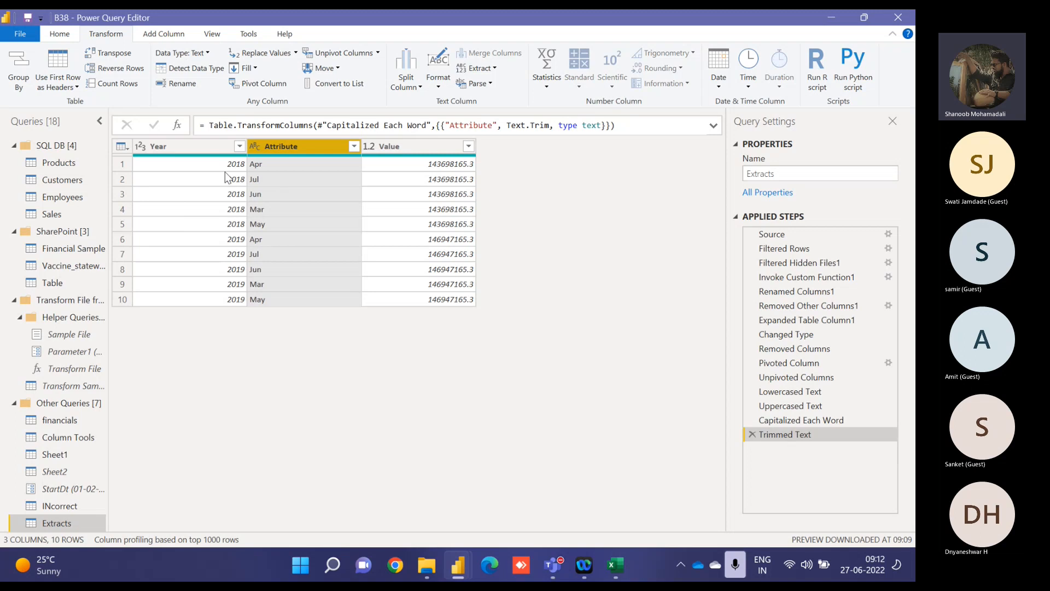
{"action": "mouse_move", "coordinate": [192, 155]}
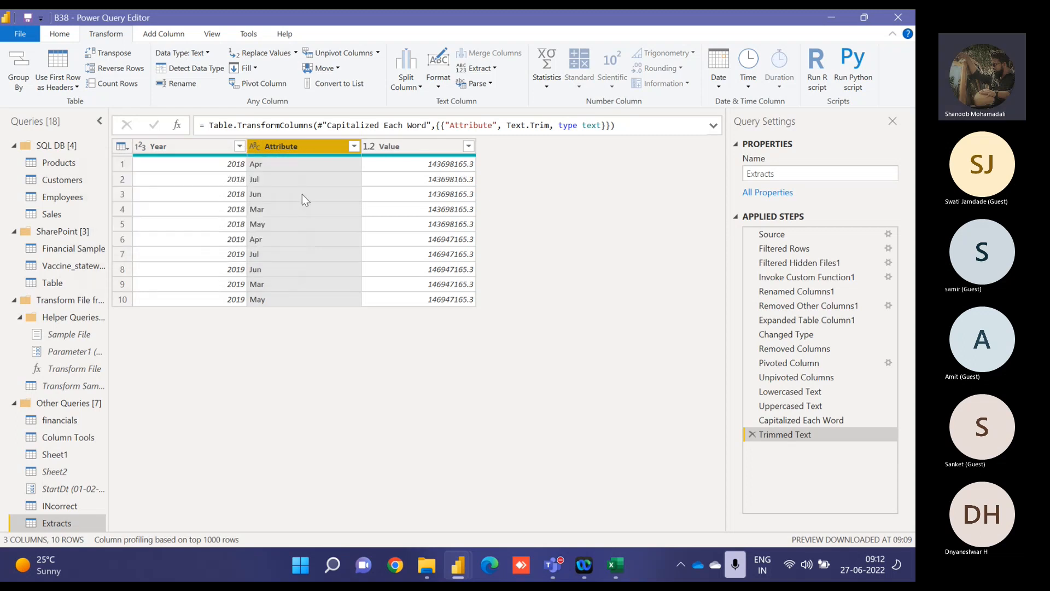
Step: Merge the Attribute and Year columns, in that order, with the custom separator "-" into a new column named Date
{"action": "left_click", "coordinate": [212, 150], "text": "ctrl"}
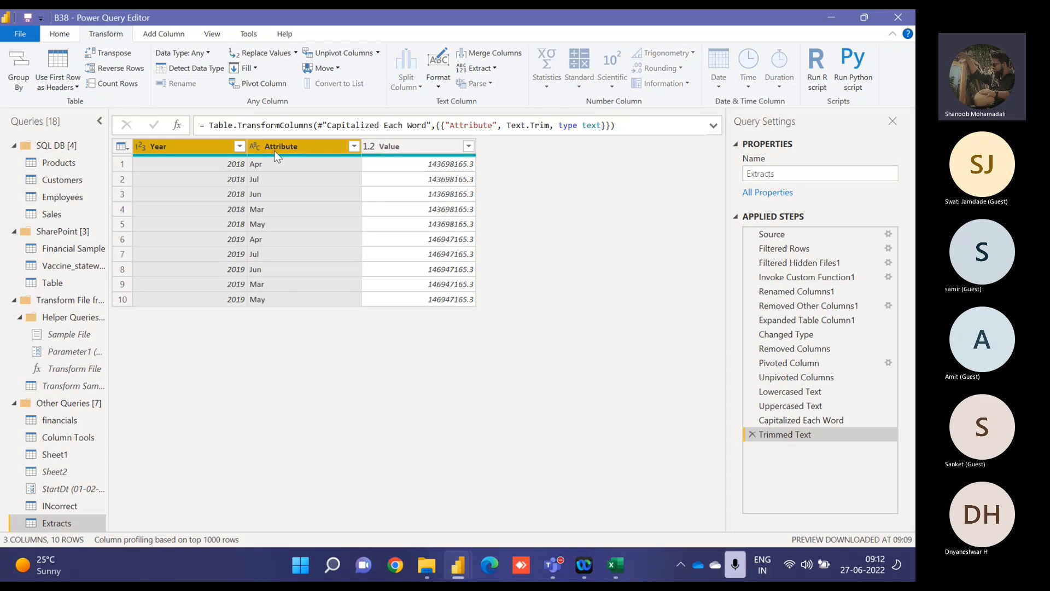
{"action": "left_click", "coordinate": [290, 147]}
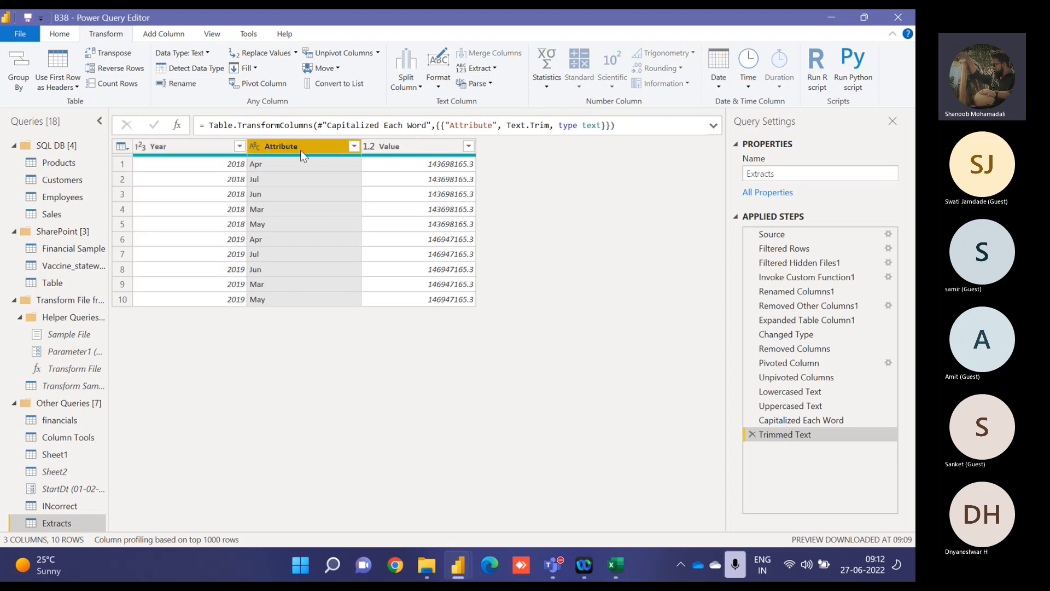
{"action": "left_click", "coordinate": [160, 152], "text": "ctrl"}
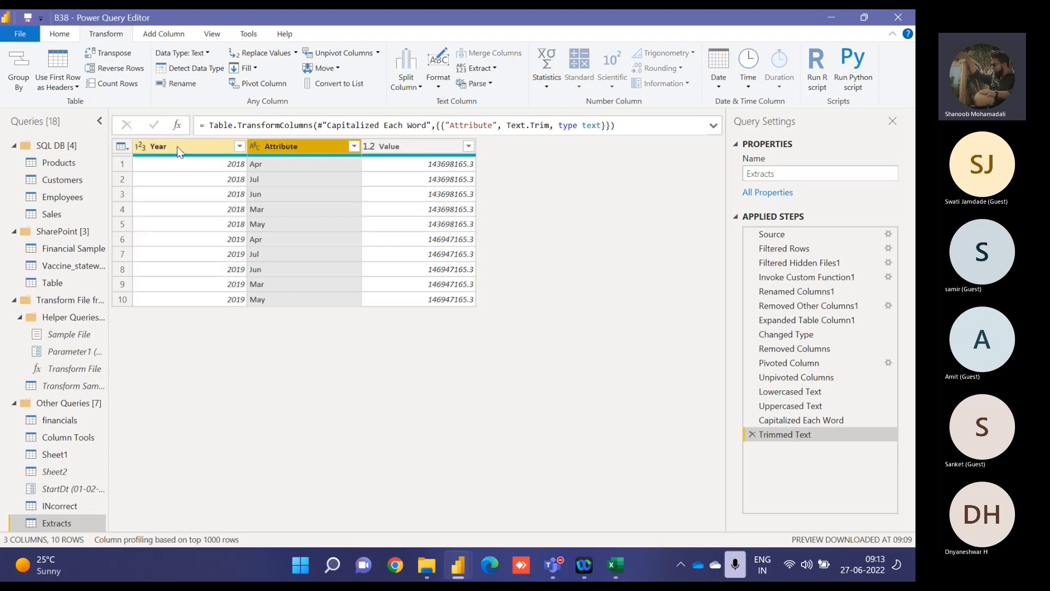
{"action": "left_click", "coordinate": [178, 149], "text": "ctrl"}
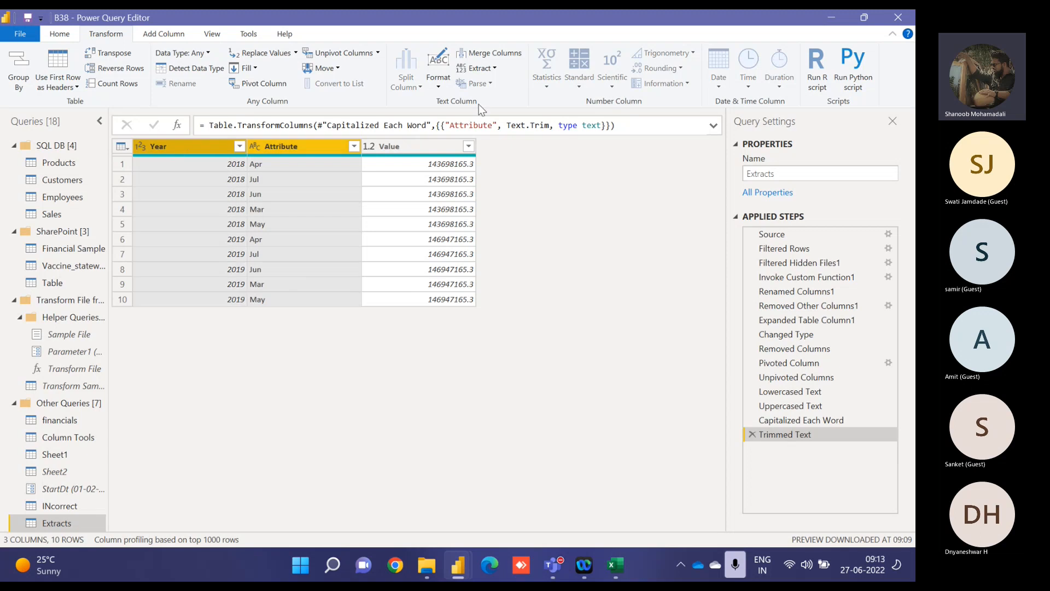
{"action": "left_click", "coordinate": [488, 53]}
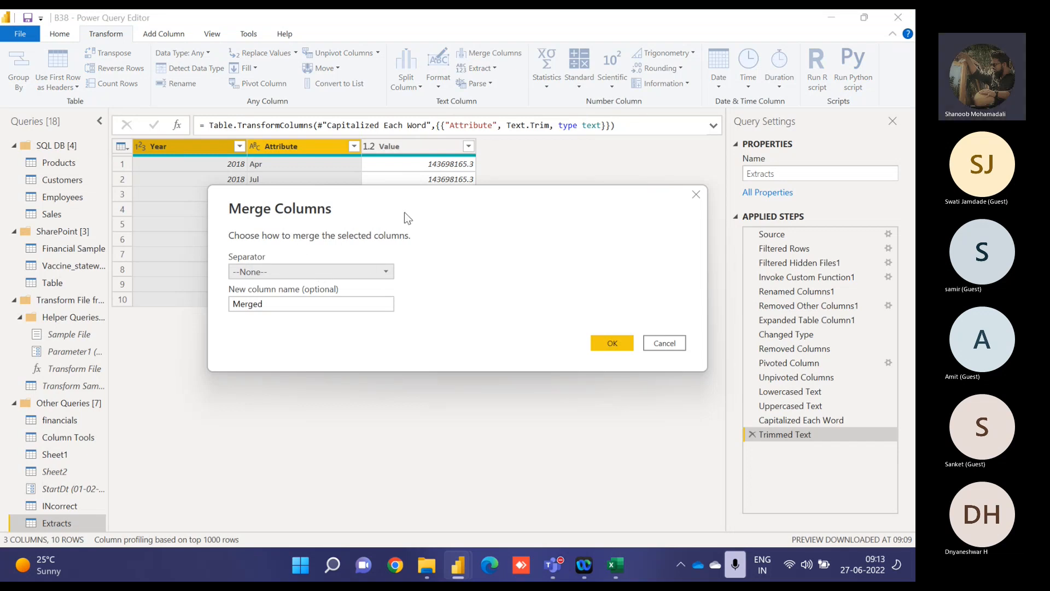
{"action": "left_click", "coordinate": [303, 272]}
{"action": "left_click", "coordinate": [277, 374]}
{"action": "left_click", "coordinate": [248, 297]}
{"action": "type", "text": "-"}
{"action": "left_click", "coordinate": [263, 273]}
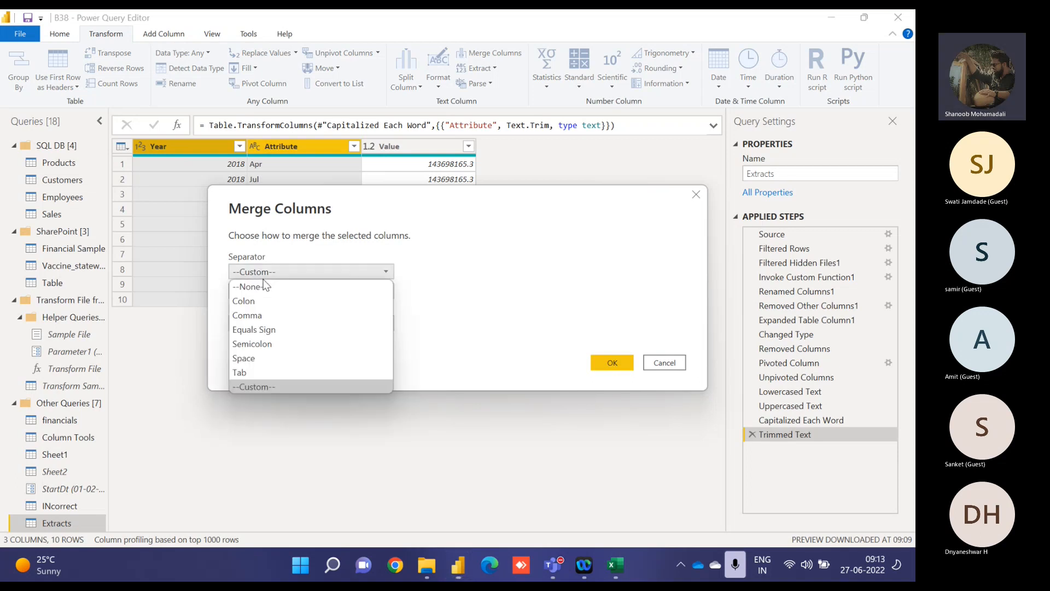
{"action": "left_click", "coordinate": [308, 251]}
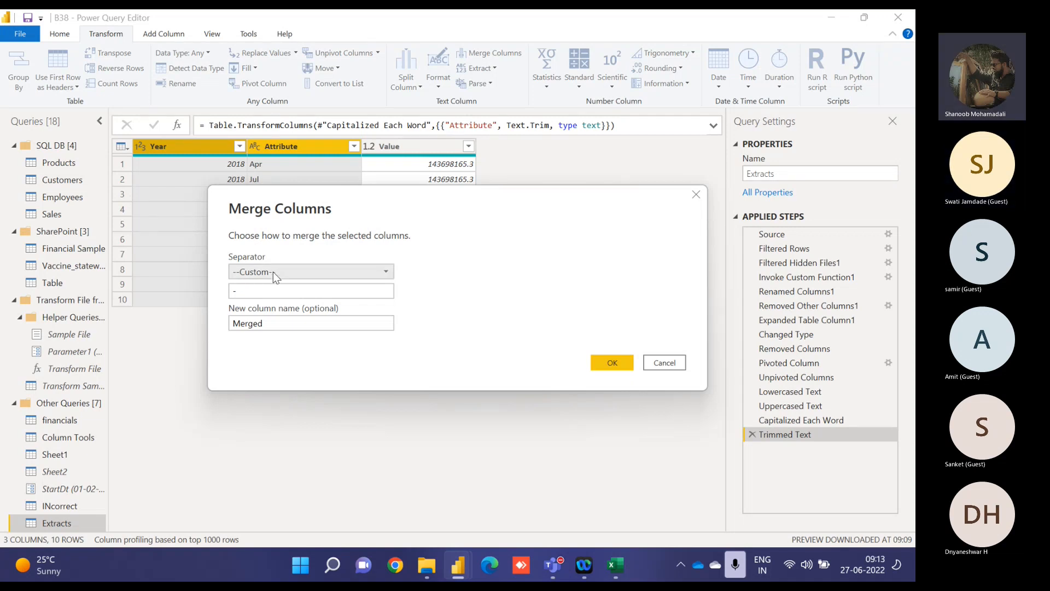
{"action": "double_click", "coordinate": [254, 325]}
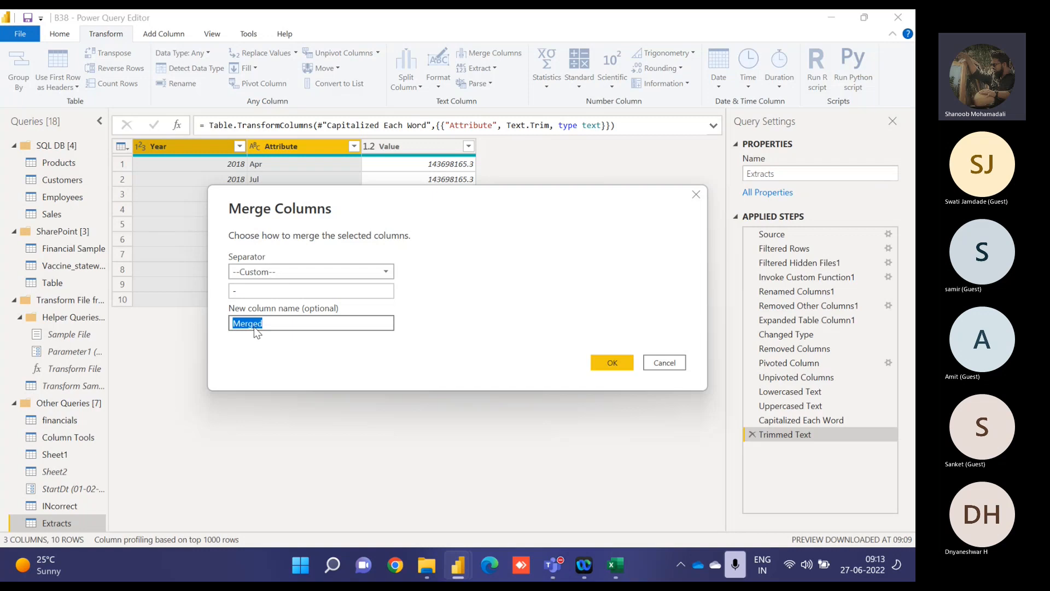
{"action": "type", "text": "Date"}
{"action": "left_click", "coordinate": [613, 363]}
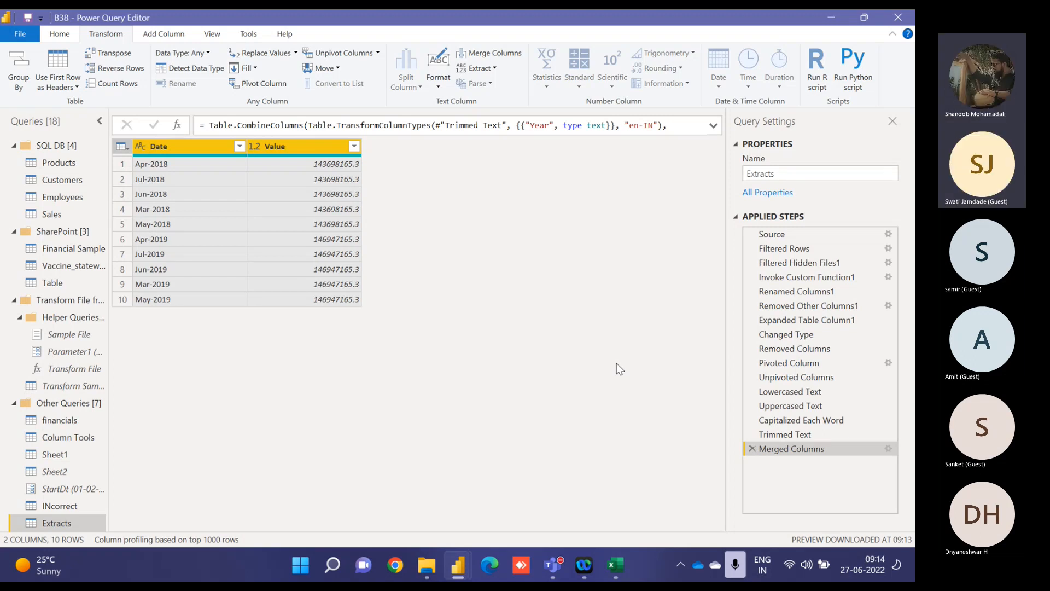
Step: Check the Batch 38 meeting window in Microsoft Teams, then return to Power Query Editor
{"action": "left_click", "coordinate": [556, 562]}
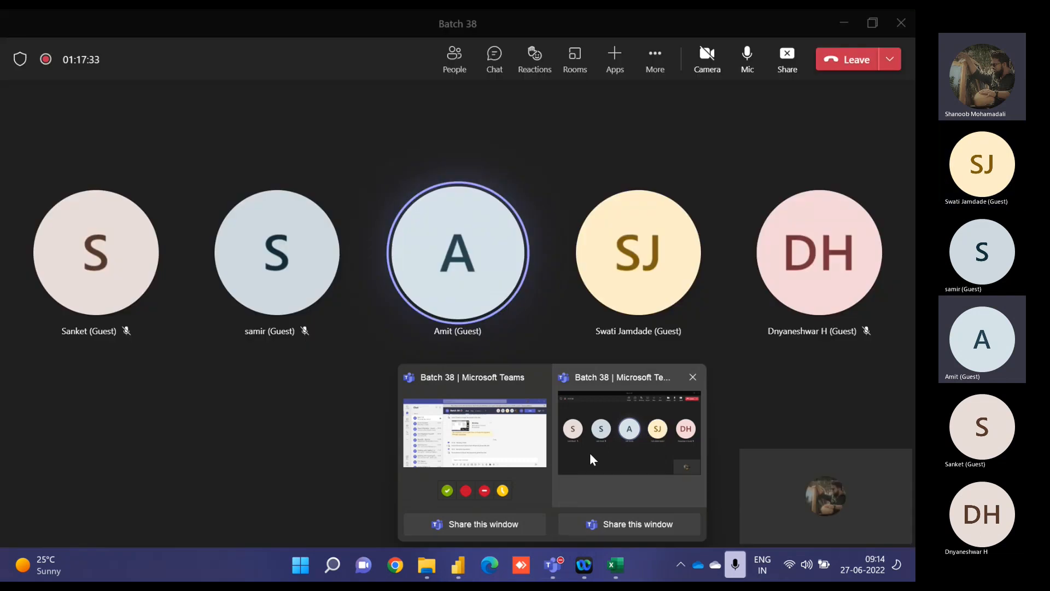
{"action": "left_click", "coordinate": [590, 451]}
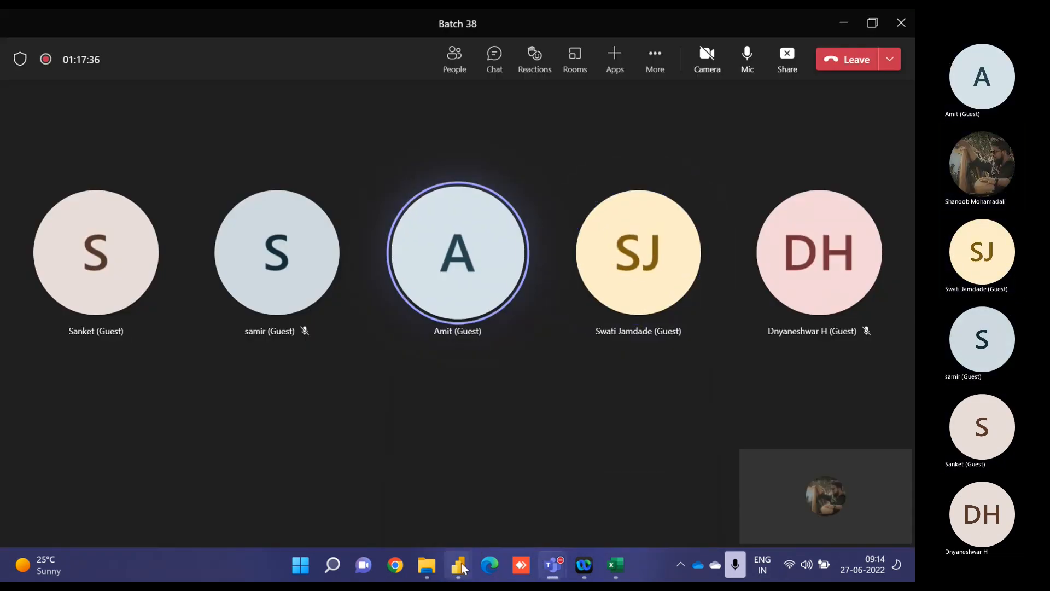
{"action": "mouse_move", "coordinate": [461, 562]}
{"action": "left_click", "coordinate": [505, 486]}
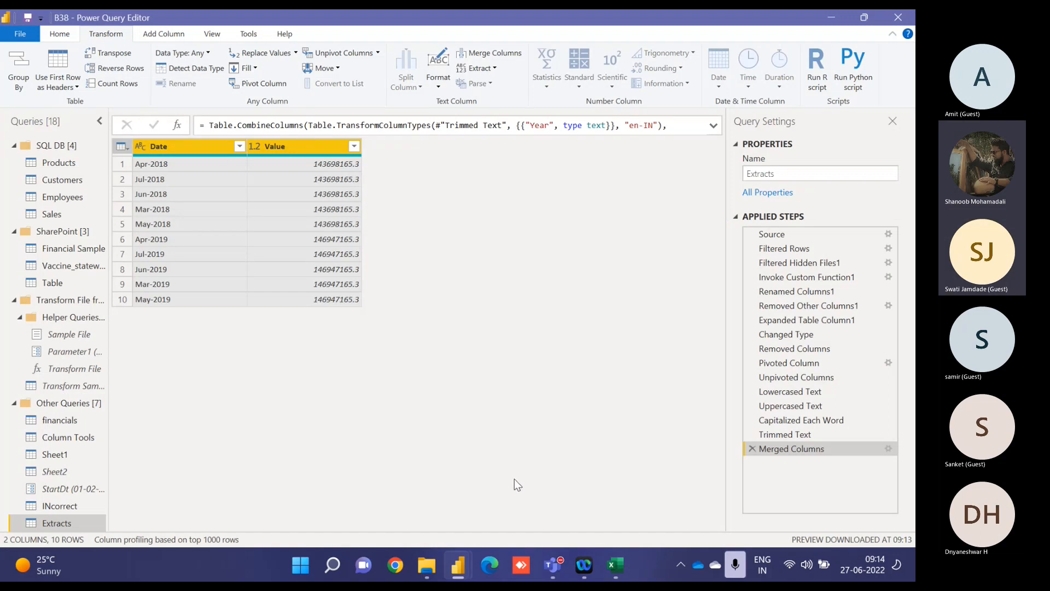
Step: Review the data at the Trimmed Text step, highlighting the Attribute and Year columns in turn
{"action": "left_click", "coordinate": [831, 435]}
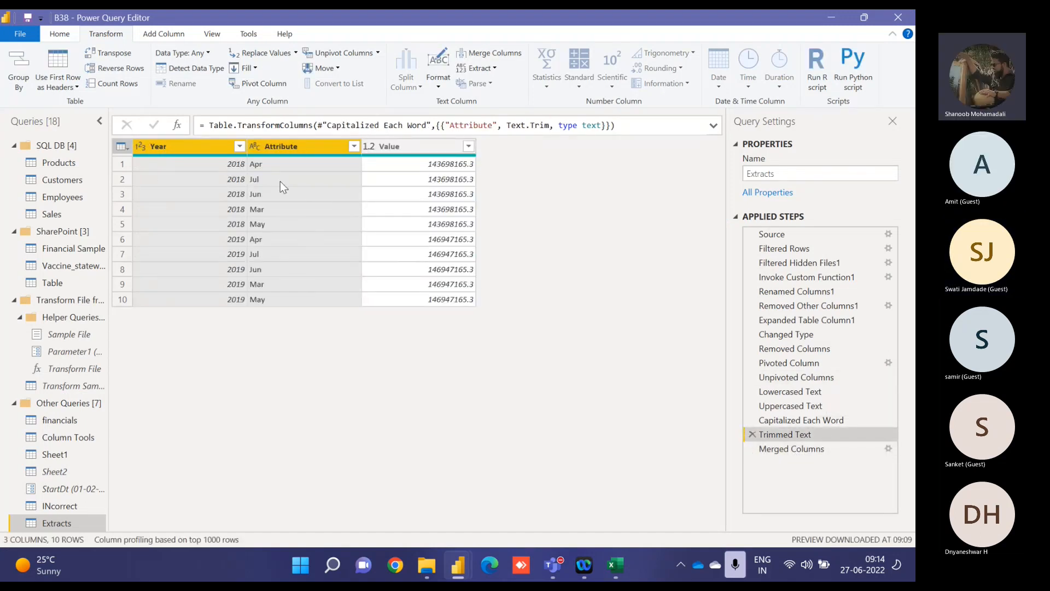
{"action": "left_click", "coordinate": [275, 148]}
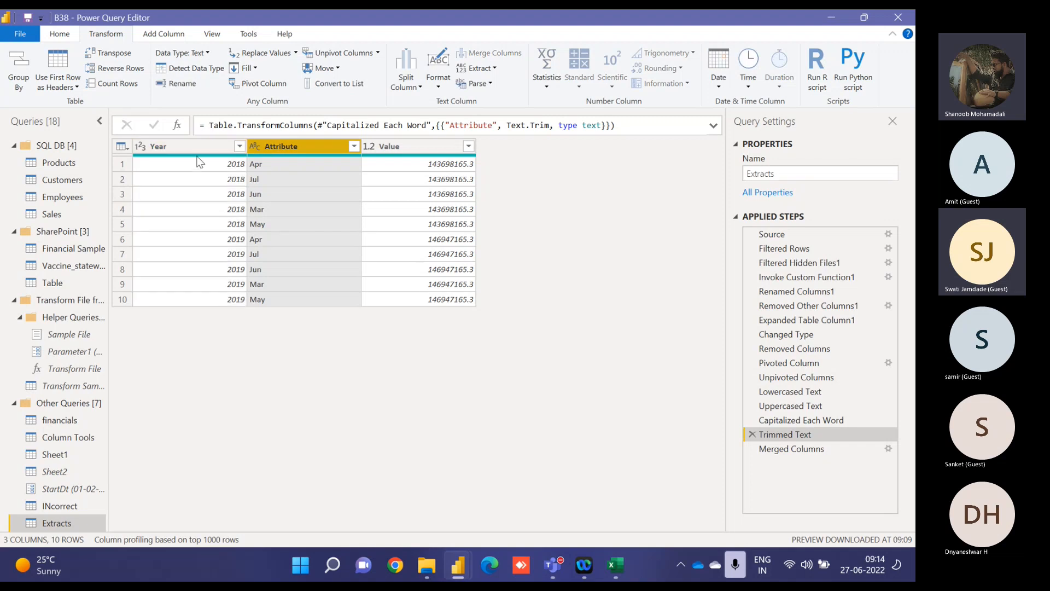
{"action": "left_click", "coordinate": [205, 150]}
{"action": "left_click", "coordinate": [274, 149]}
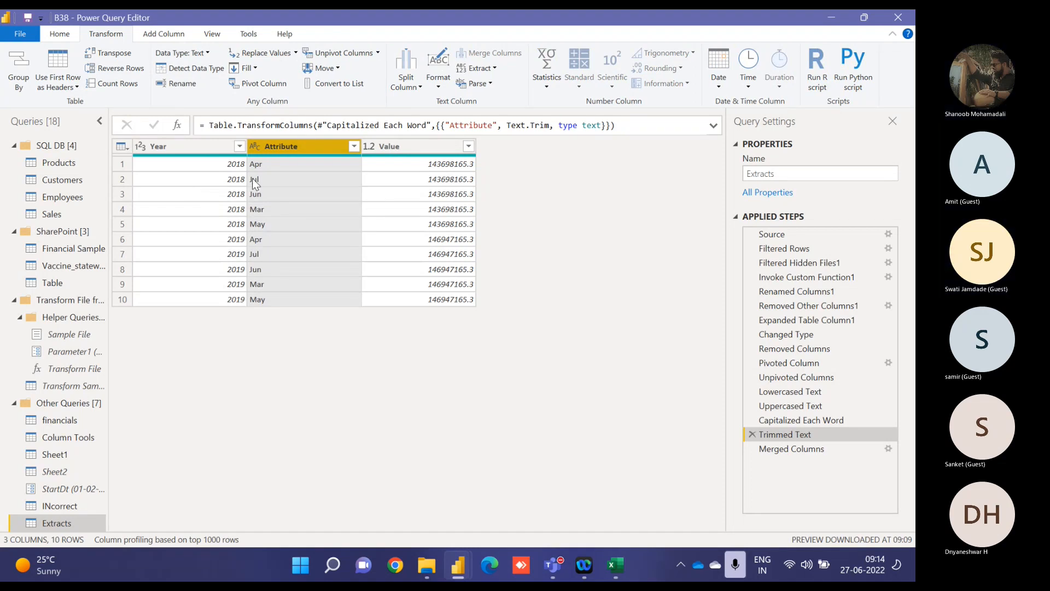
Step: Send "Try Reconnecting the meeting" in the Microsoft Teams meeting chat and admit the guest waiting in the lobby
{"action": "mouse_move", "coordinate": [552, 560]}
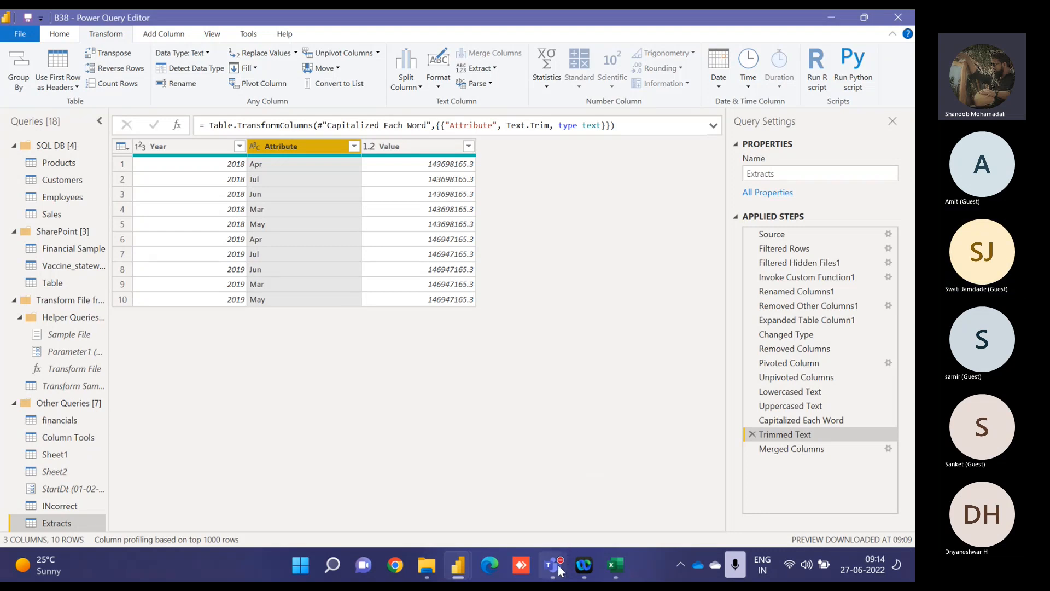
{"action": "left_click", "coordinate": [571, 463]}
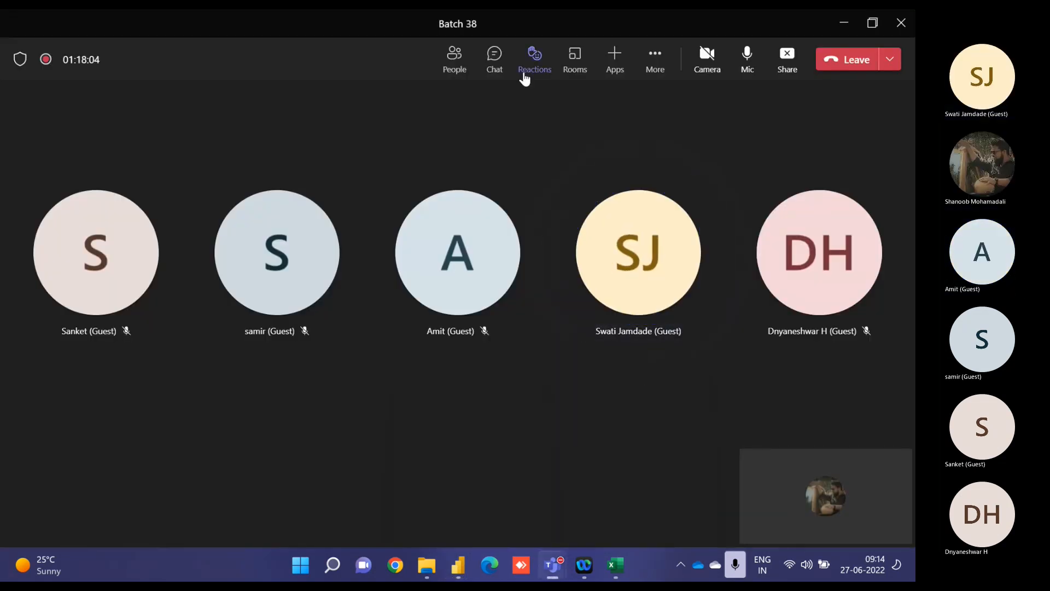
{"action": "left_click", "coordinate": [494, 68]}
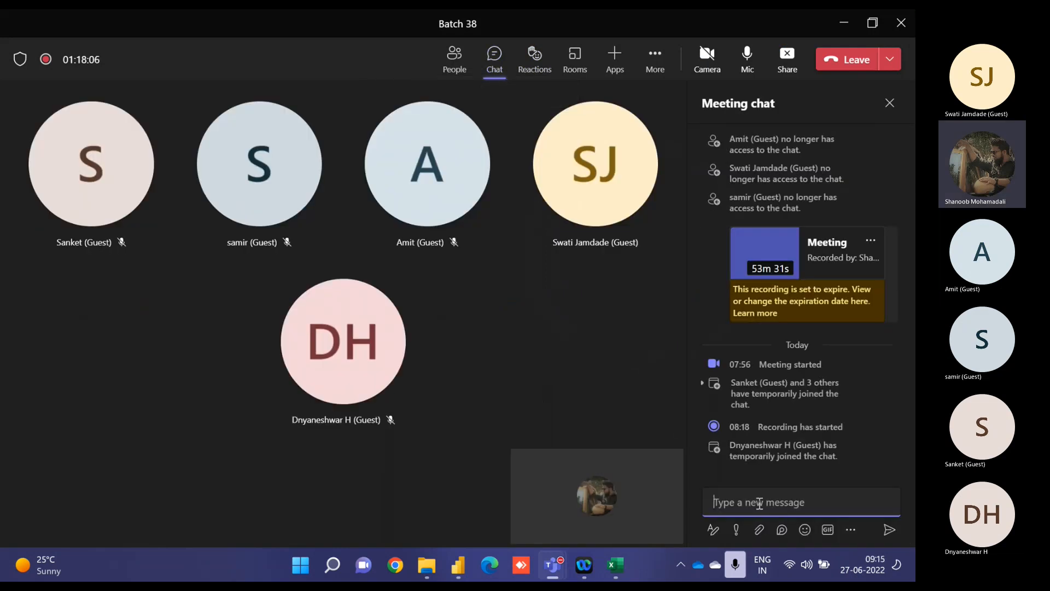
{"action": "type", "text": "Try"}
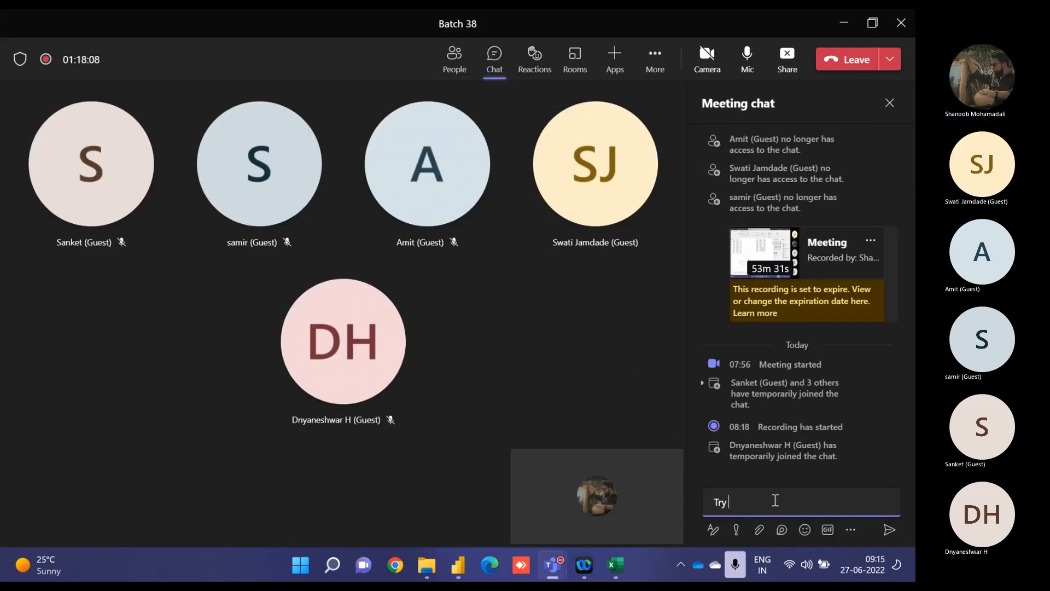
{"action": "type", "text": " Rcconne"}
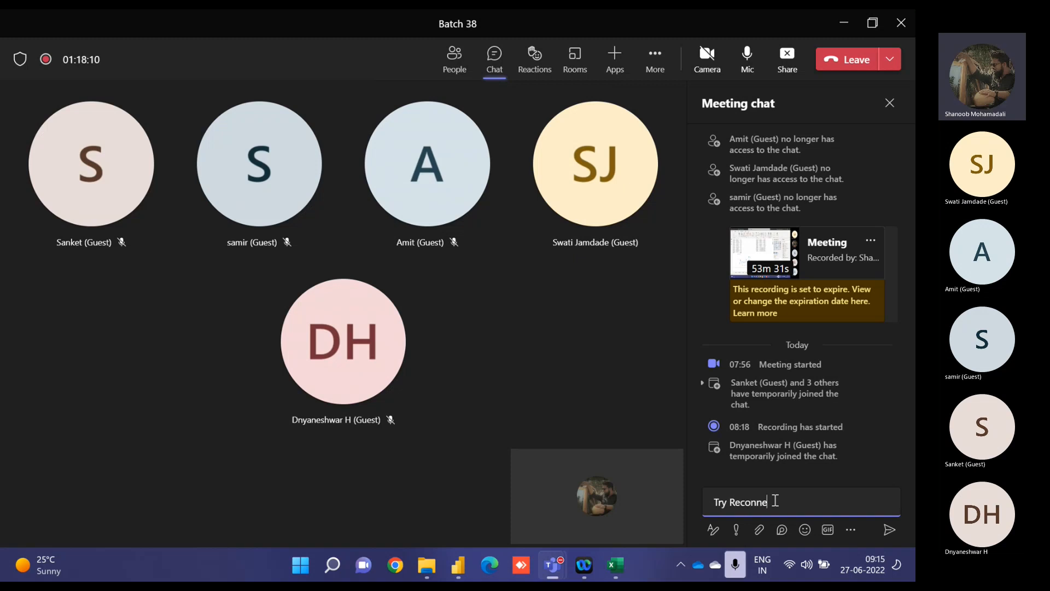
{"action": "type", "text": "cting the meeting"}
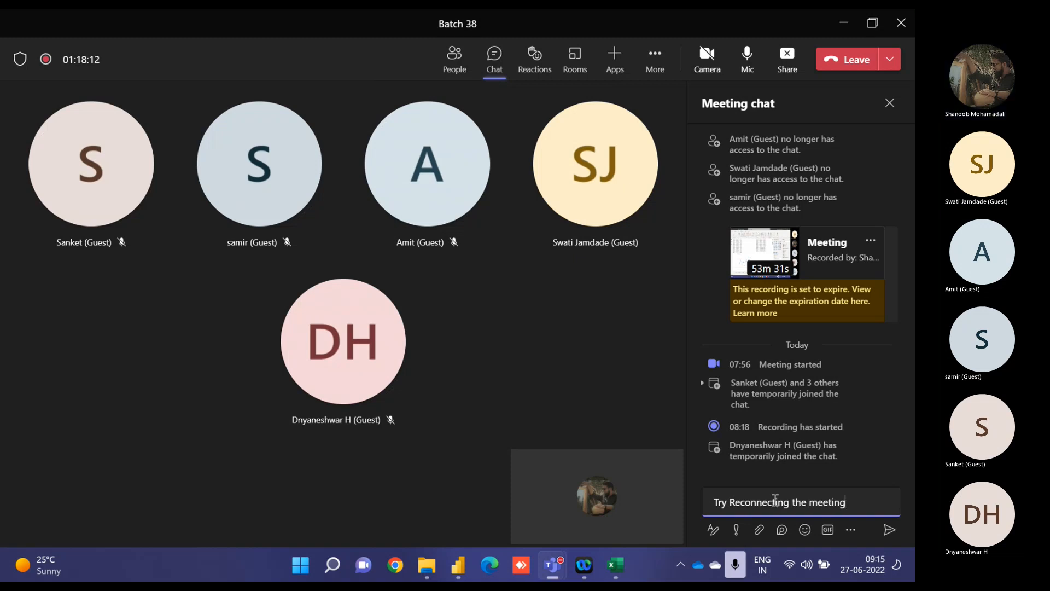
{"action": "key", "text": "Return"}
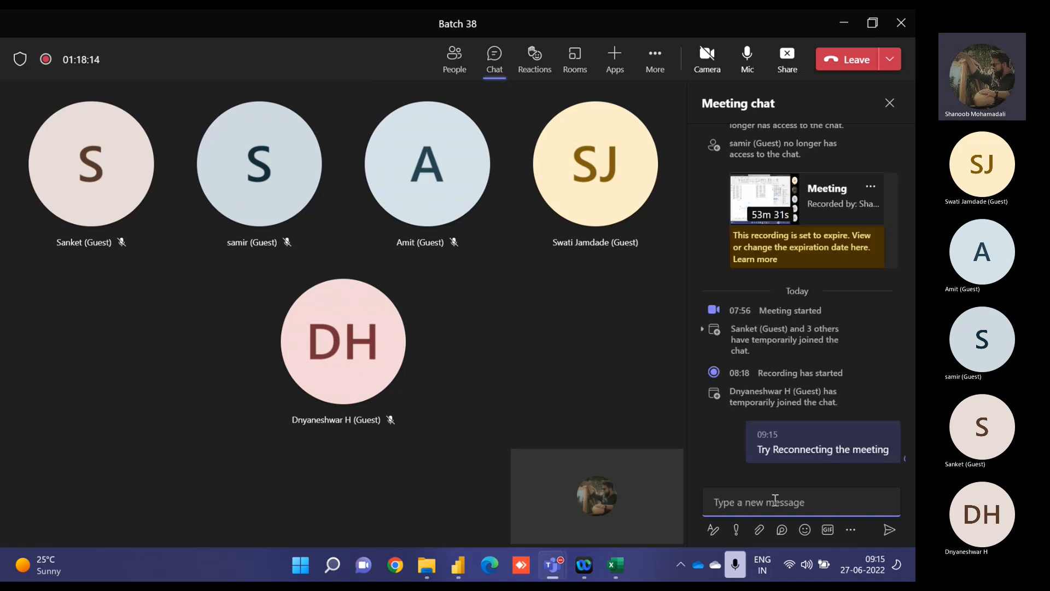
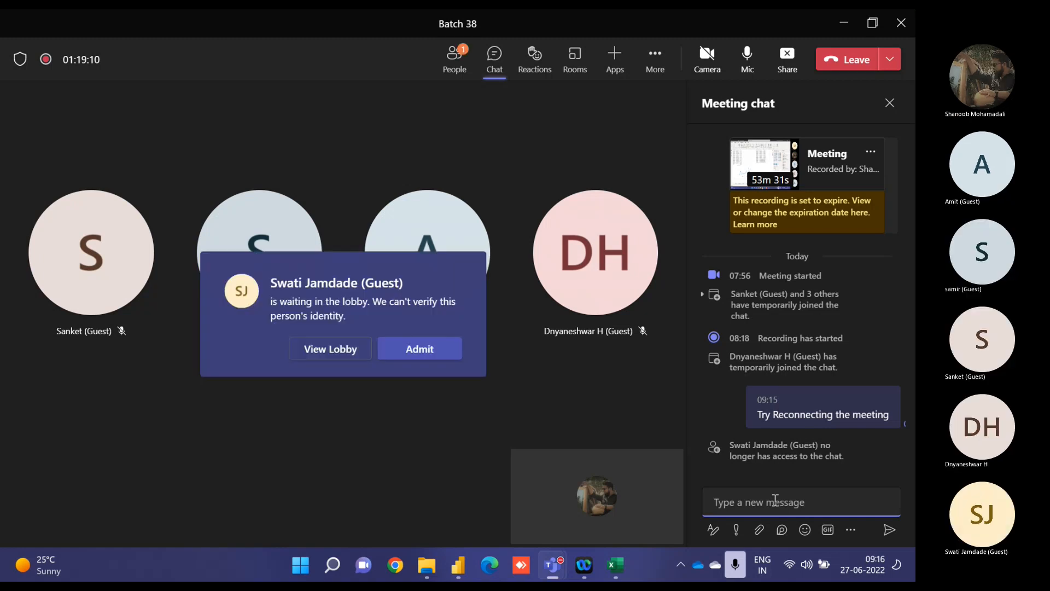
{"action": "mouse_move", "coordinate": [553, 564]}
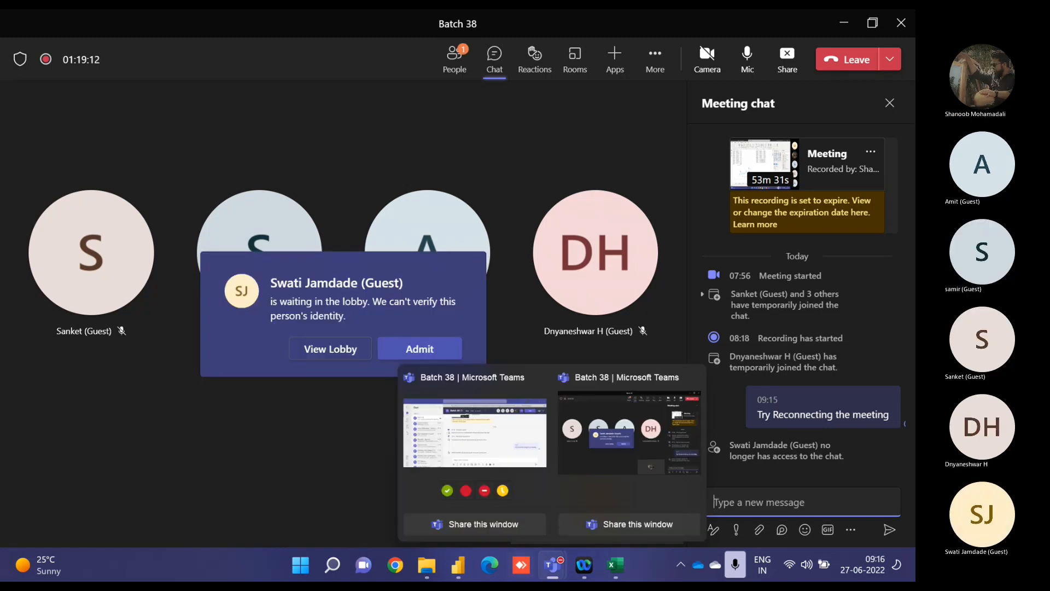
{"action": "left_click", "coordinate": [420, 348]}
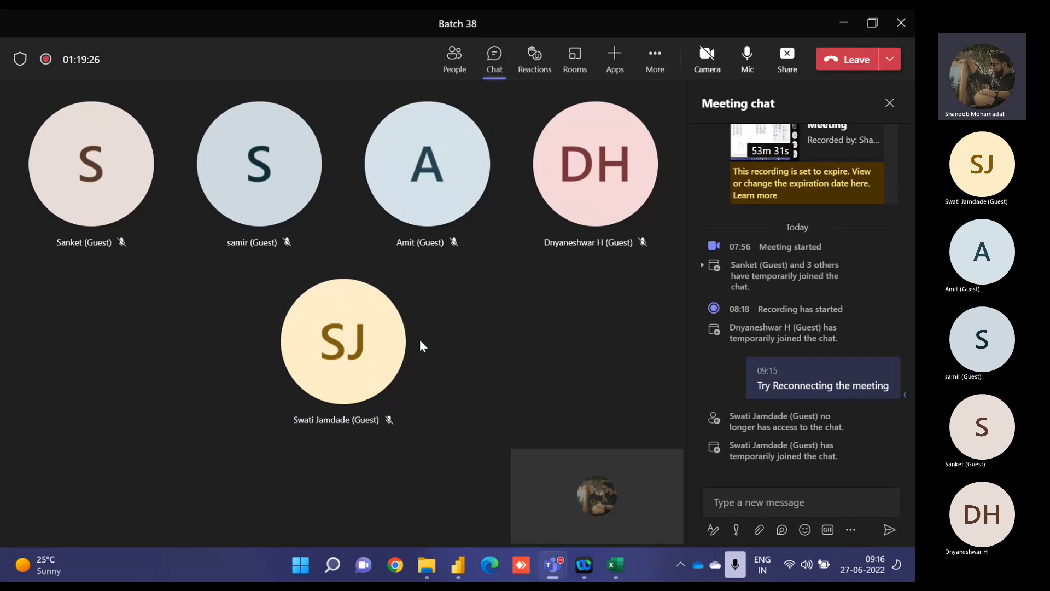
Step: Switch back to Power Query Editor and delete the Merged Columns step from the Extracts query
{"action": "left_click", "coordinate": [463, 562]}
{"action": "left_click", "coordinate": [525, 465]}
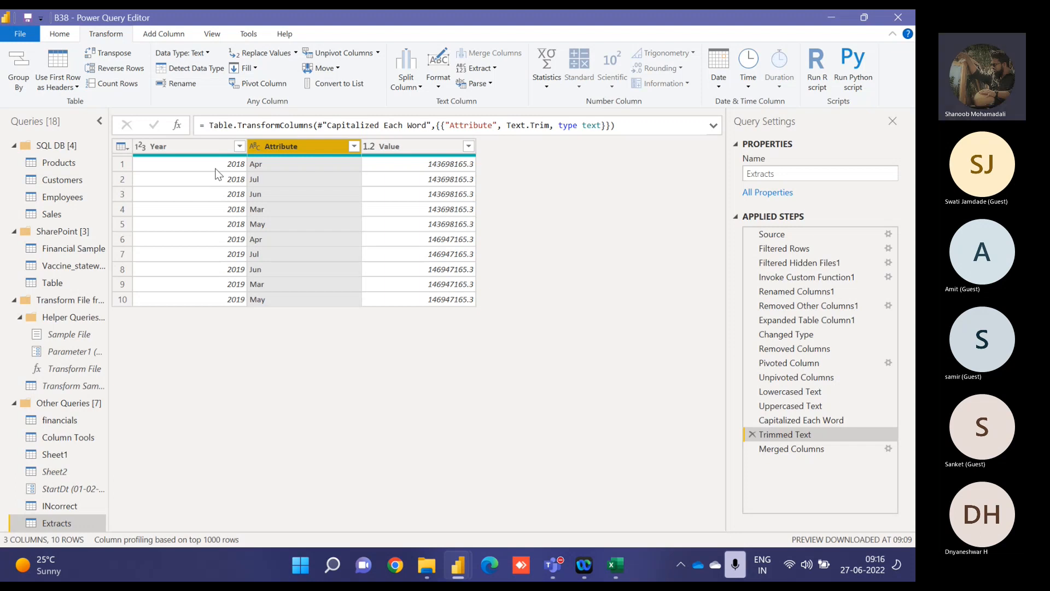
{"action": "left_click", "coordinate": [749, 449]}
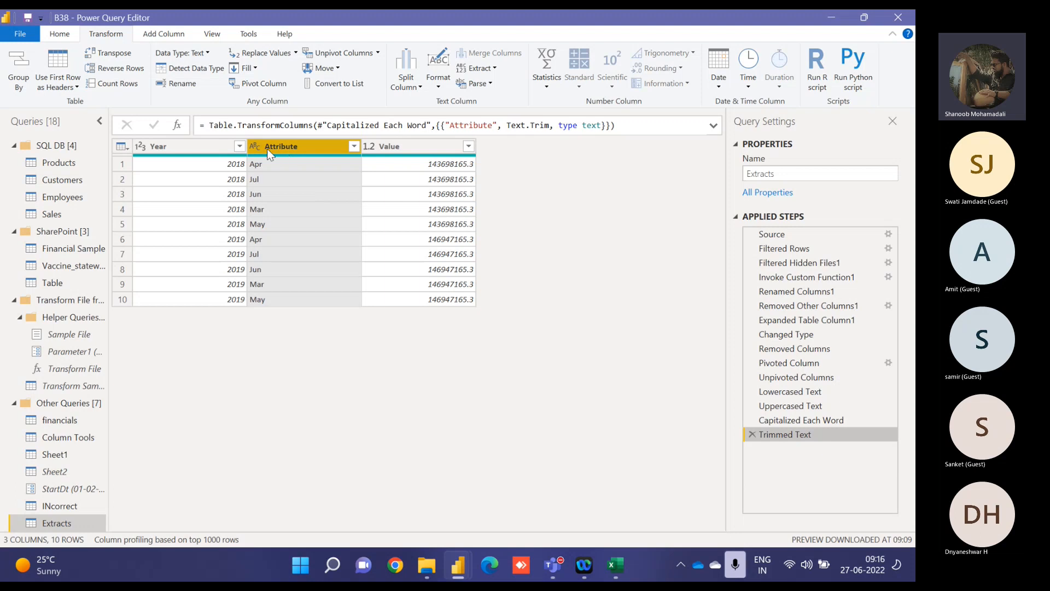
Step: Merge the Attribute and Year columns, month first, using a custom "-" separator and the new column name Date
{"action": "left_click", "coordinate": [199, 144], "text": "ctrl"}
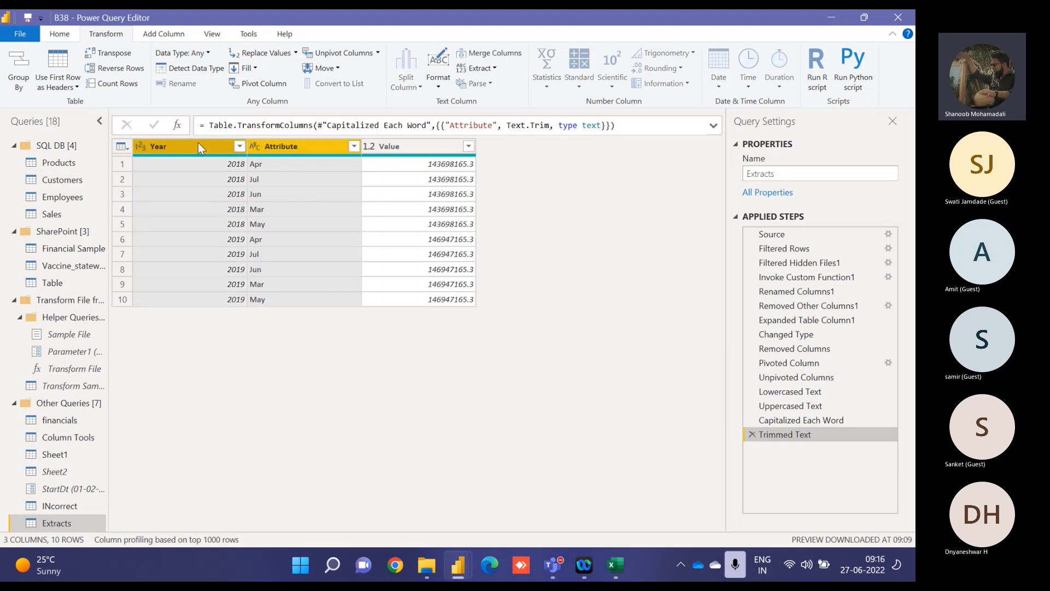
{"action": "left_click", "coordinate": [489, 58]}
{"action": "left_click", "coordinate": [324, 273]}
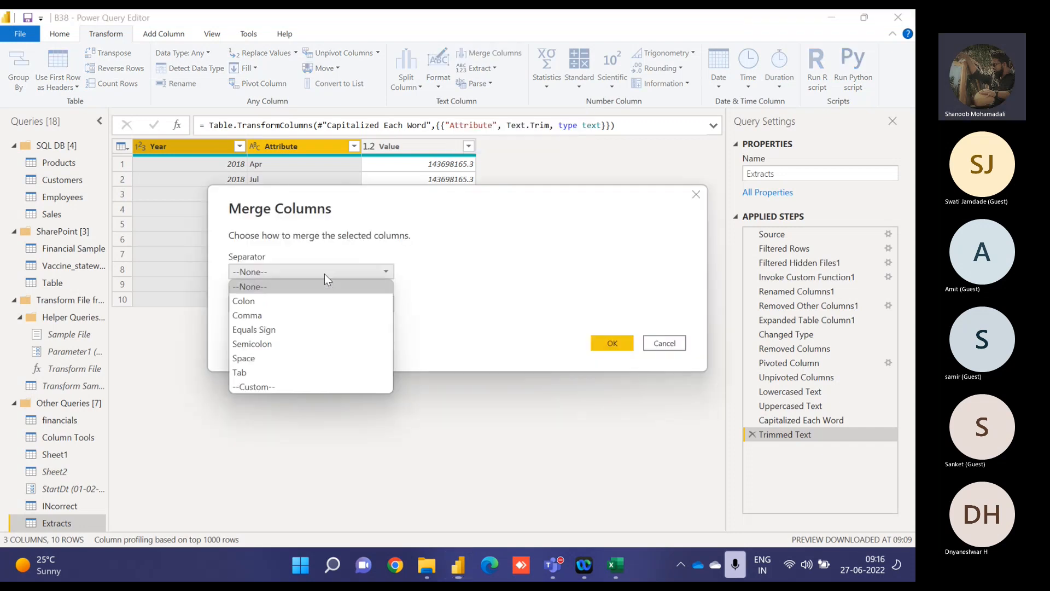
{"action": "left_click", "coordinate": [277, 389]}
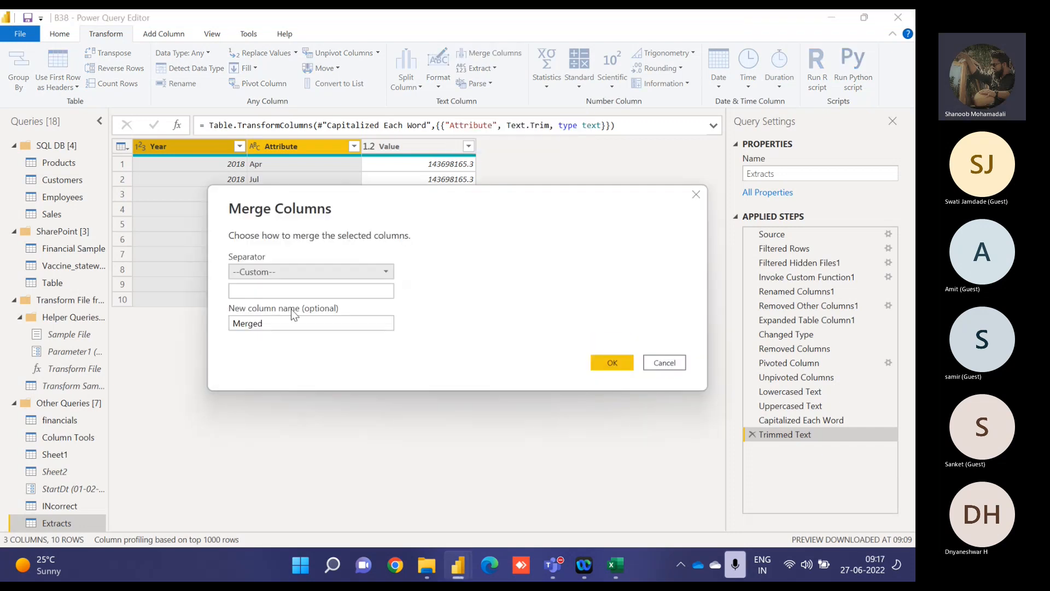
{"action": "left_click", "coordinate": [290, 285]}
{"action": "type", "text": "-"}
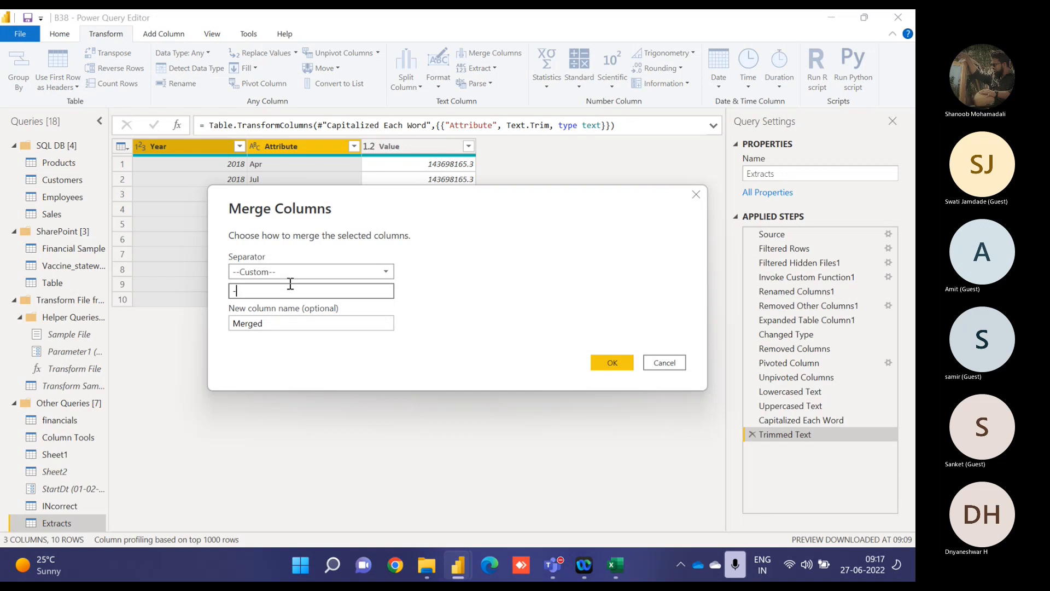
{"action": "left_click", "coordinate": [239, 323]}
{"action": "type", "text": "Date"}
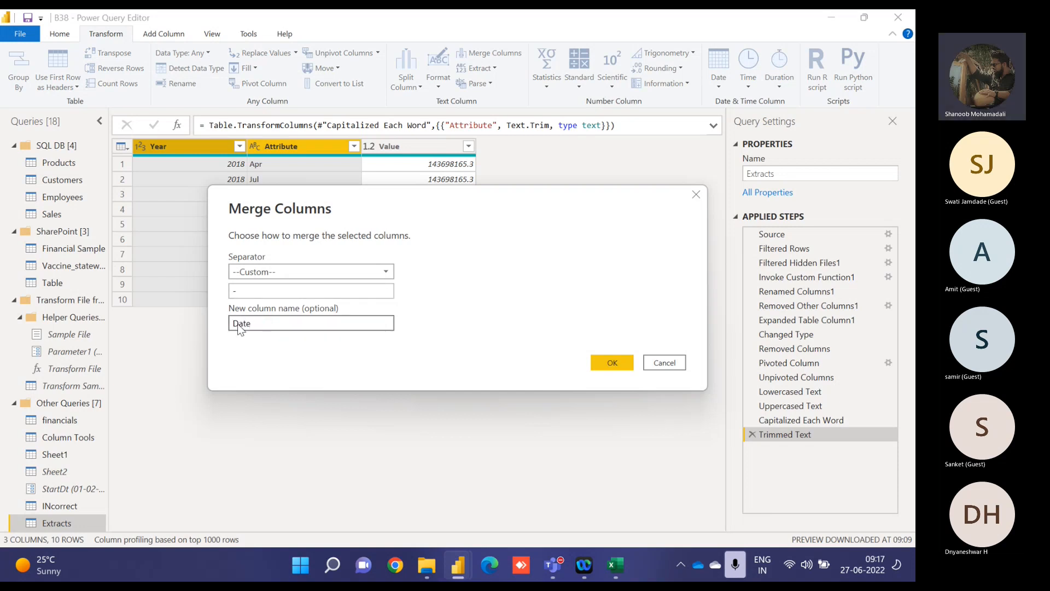
{"action": "key", "text": "Return"}
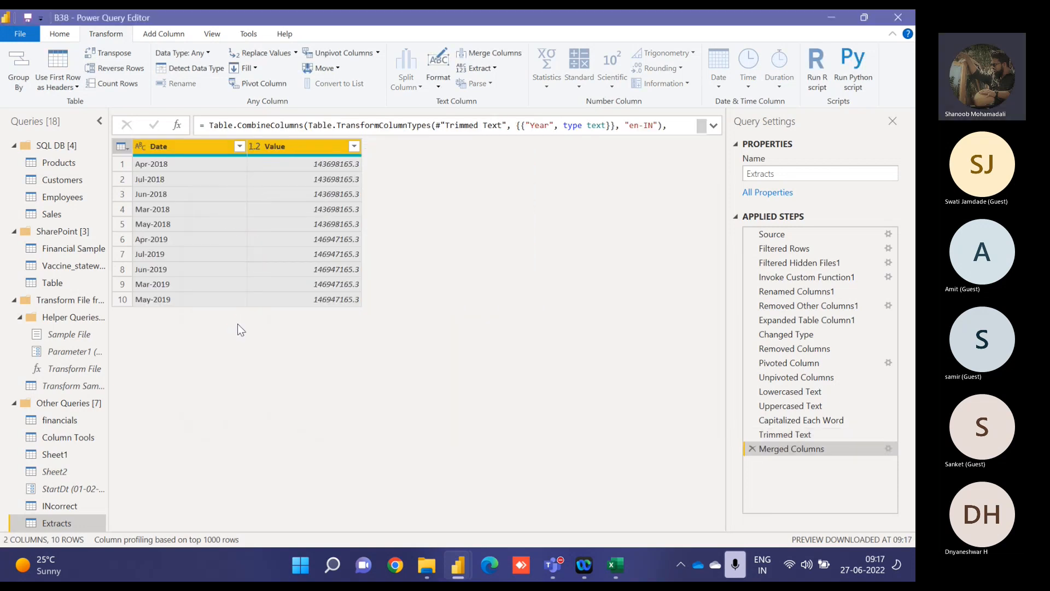
Step: Change the merged Date column's data type to Date, then close the query editor and apply the changes
{"action": "left_click", "coordinate": [144, 152]}
{"action": "left_click", "coordinate": [158, 238]}
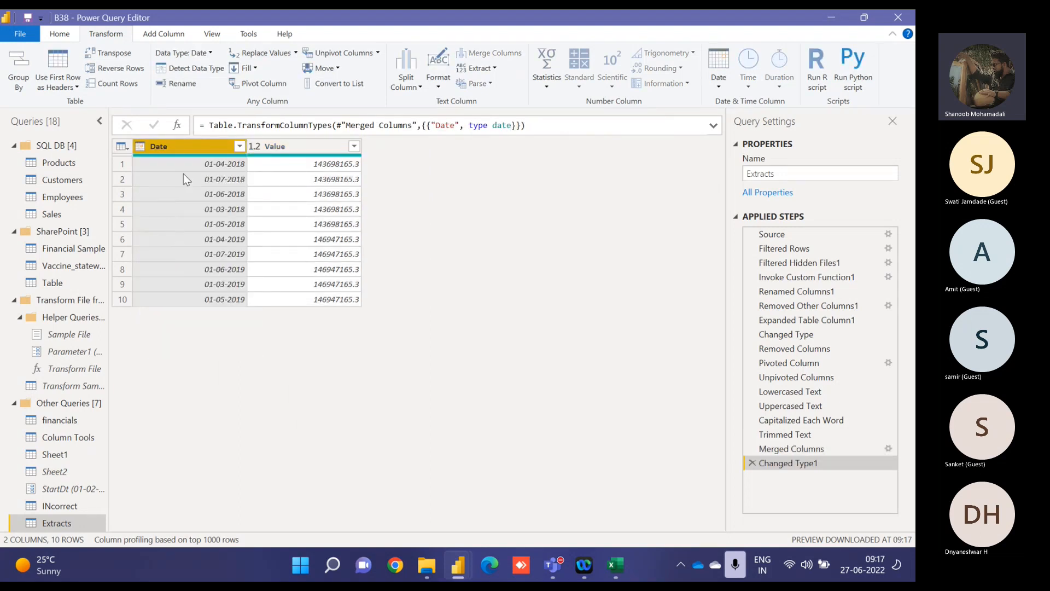
{"action": "left_click", "coordinate": [58, 36]}
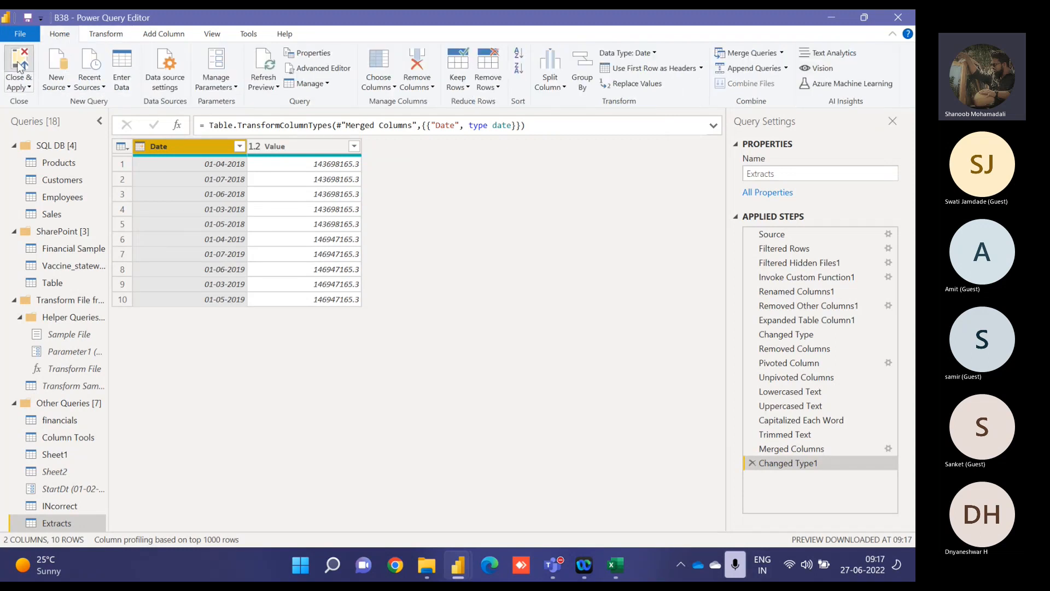
{"action": "left_click", "coordinate": [20, 67]}
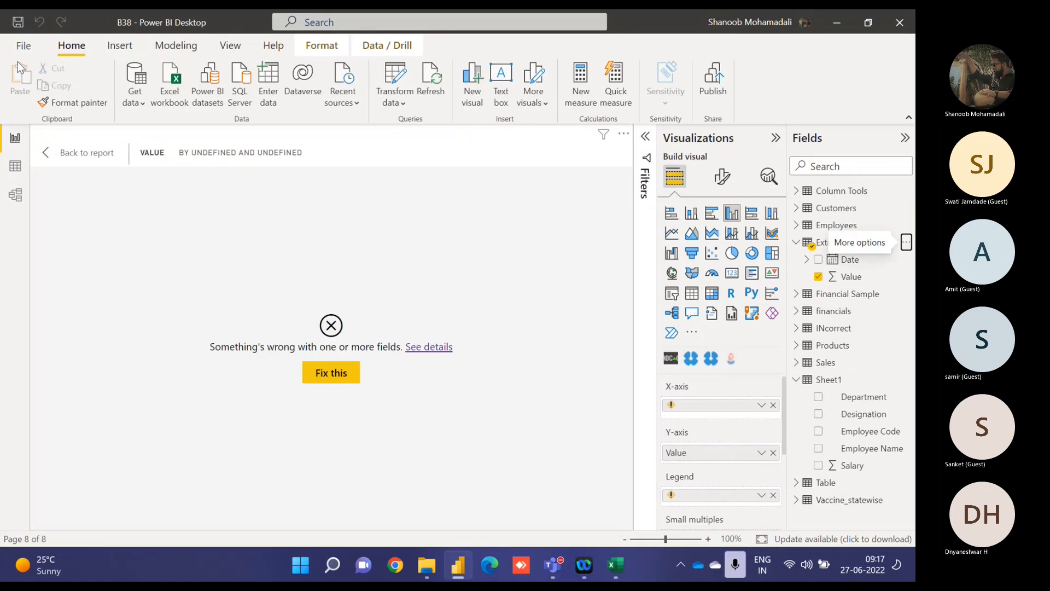
Step: Remove the broken legend and X-axis fields from the column chart and plot Value by Date without the date hierarchy
{"action": "left_click", "coordinate": [773, 495]}
{"action": "left_click", "coordinate": [773, 404]}
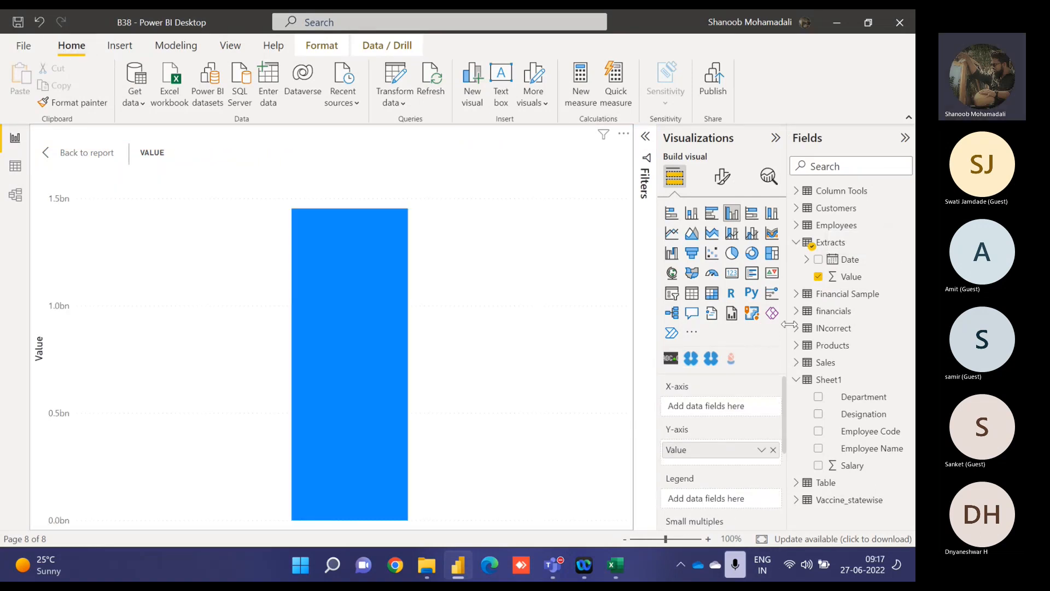
{"action": "left_click_drag", "start_coordinate": [837, 262], "coordinate": [733, 407]}
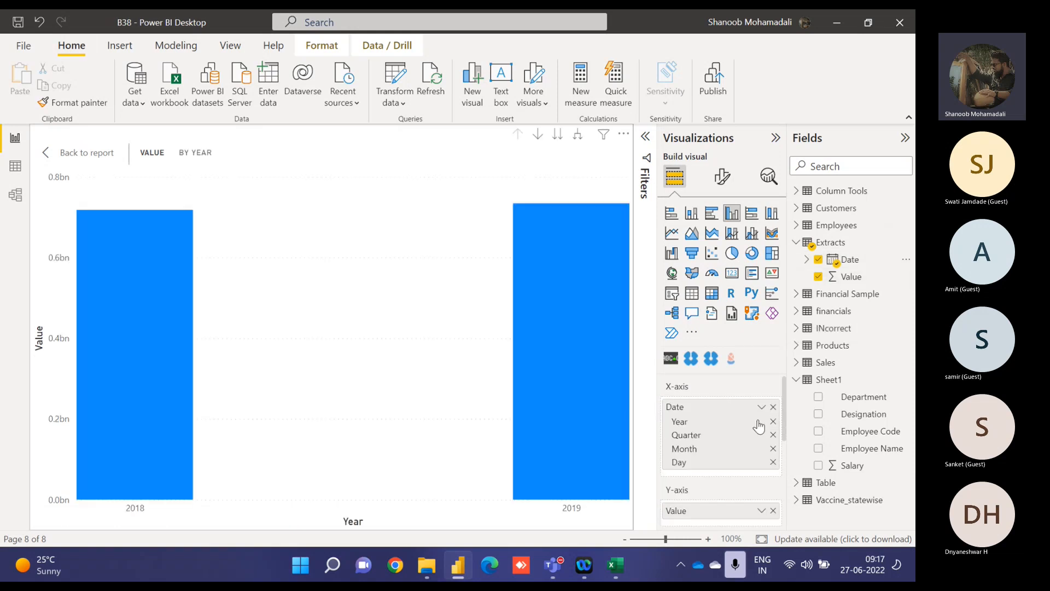
{"action": "left_click", "coordinate": [761, 406]}
{"action": "left_click", "coordinate": [808, 477]}
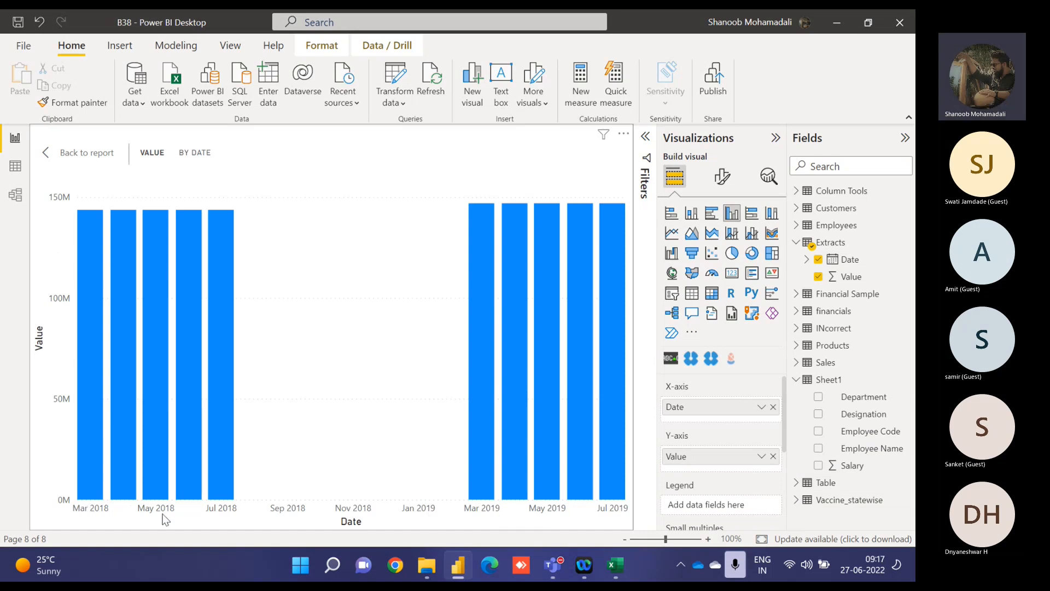
Step: Set the column chart's X-axis type to Categorical
{"action": "left_click", "coordinate": [719, 175]}
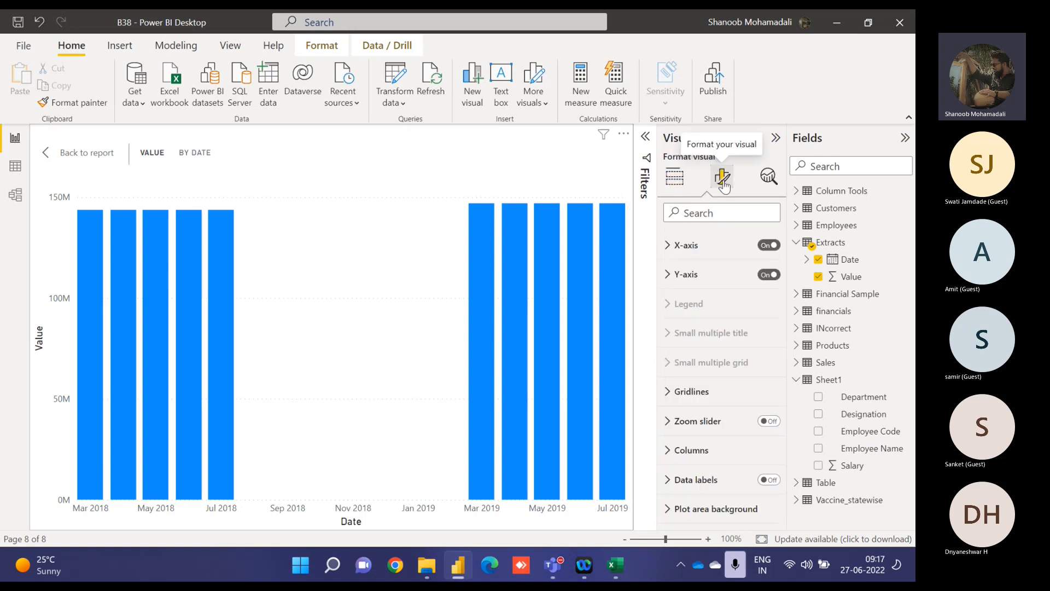
{"action": "left_click", "coordinate": [668, 277]}
{"action": "left_click", "coordinate": [698, 318]}
{"action": "left_click", "coordinate": [694, 352]}
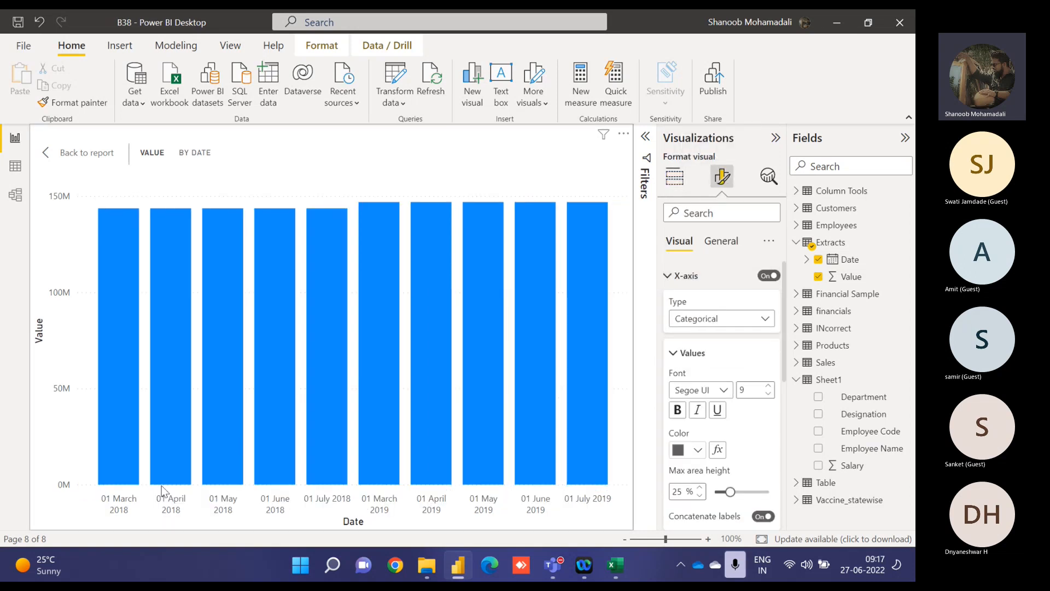
Step: Set the display format of the Extracts table's Date column to "mmm yy" and check a column's tooltip in the chart
{"action": "left_click", "coordinate": [795, 260]}
{"action": "left_click", "coordinate": [262, 78]}
{"action": "type", "text": "Mmm yy"}
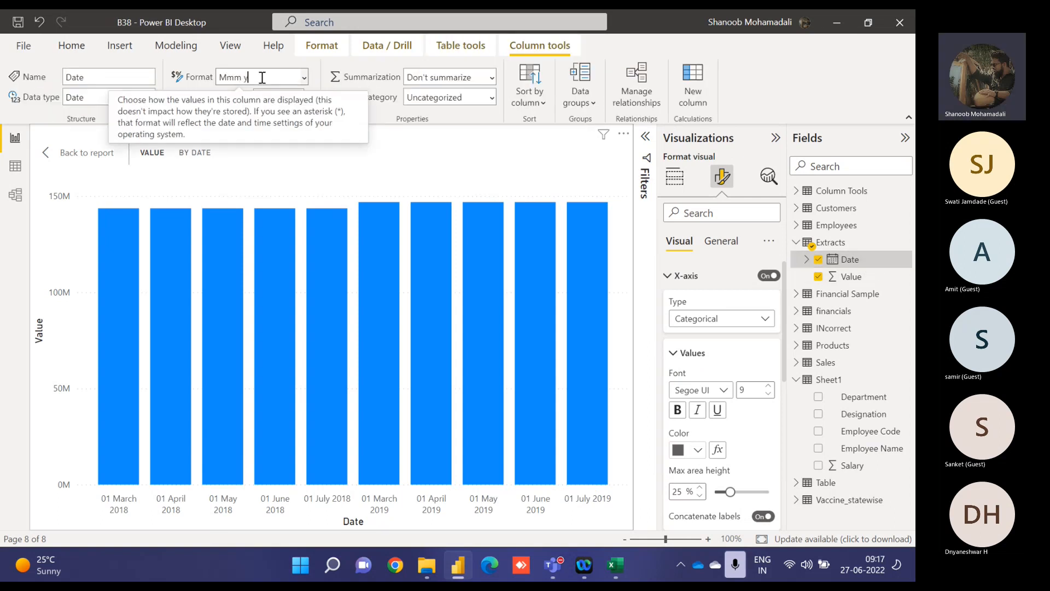
{"action": "key", "text": "Left"}
{"action": "key", "text": "Left"}
{"action": "key", "text": "Left"}
{"action": "key", "text": "Left"}
{"action": "key", "text": "Left"}
{"action": "key", "text": "BackSpace"}
{"action": "type", "text": "m"}
{"action": "key", "text": "Return"}
{"action": "key", "text": "Return"}
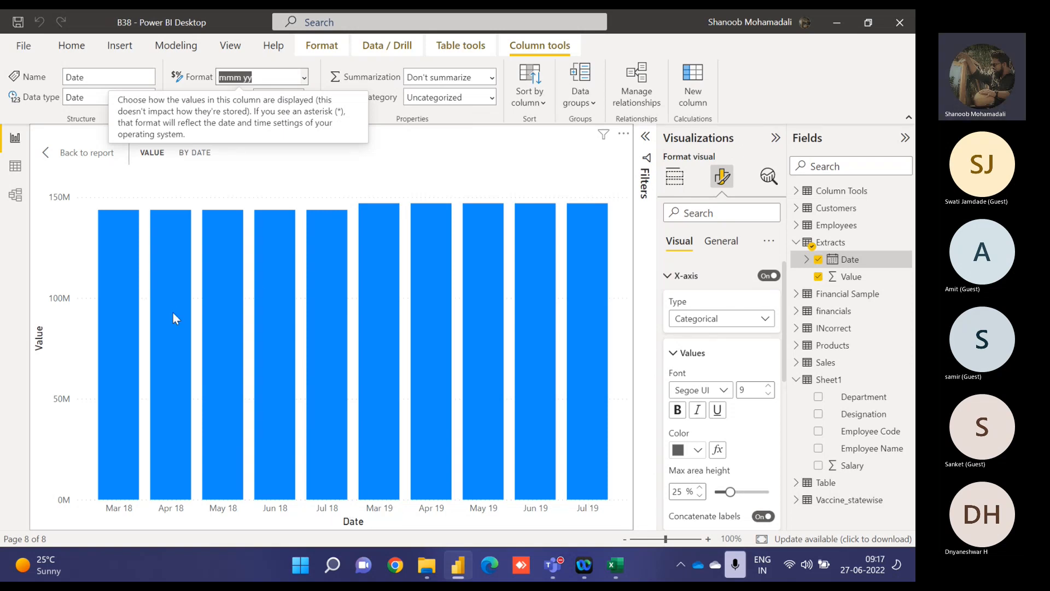
{"action": "mouse_move", "coordinate": [285, 276]}
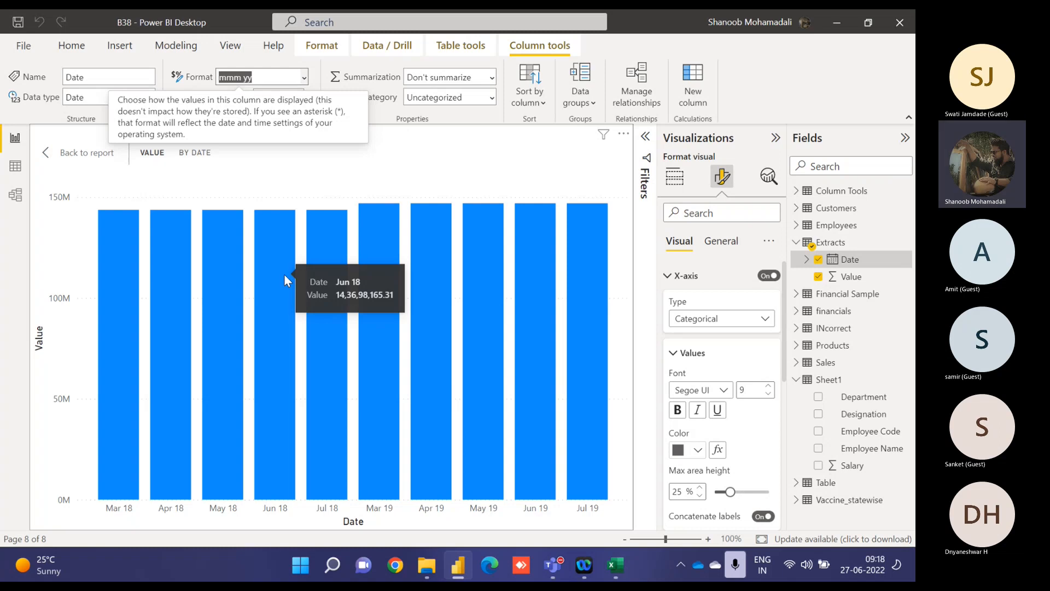
Step: Reopen Power Query Editor and review the Transform and Add Column commands with the financials query's Product column selected
{"action": "left_click", "coordinate": [72, 46]}
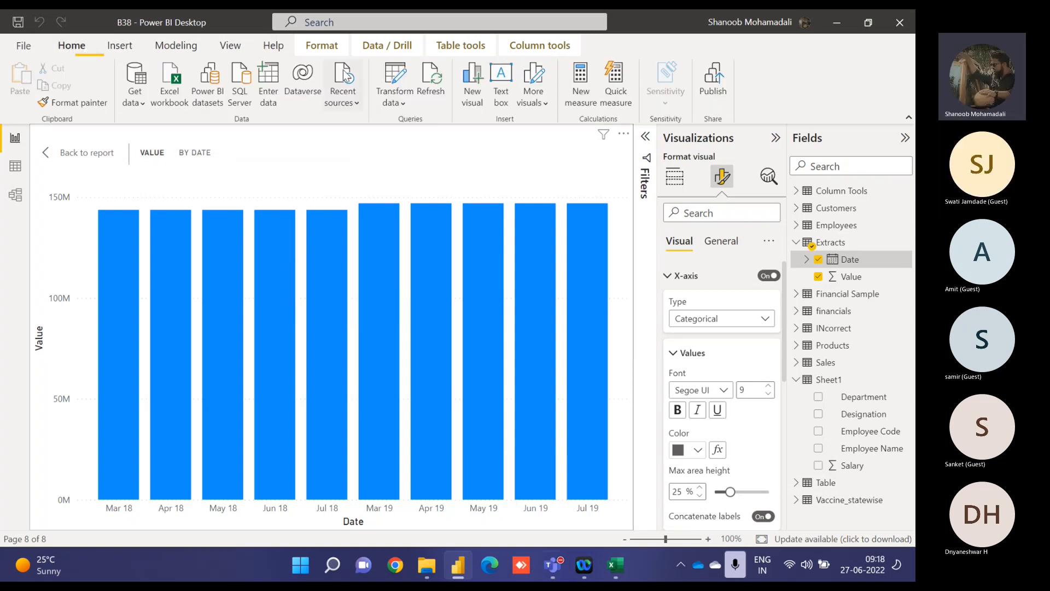
{"action": "left_click", "coordinate": [396, 77]}
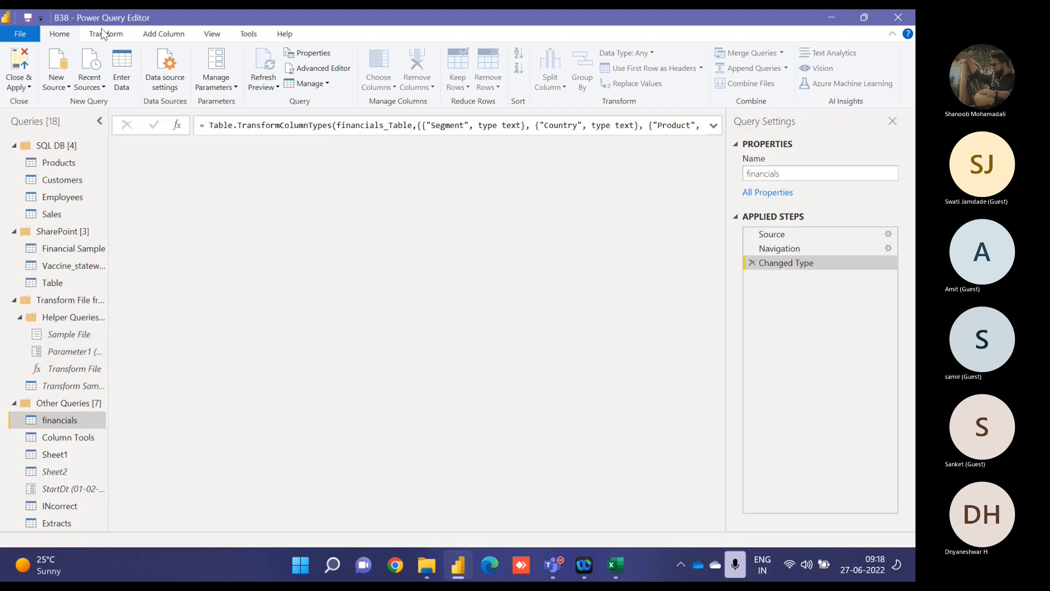
{"action": "left_click", "coordinate": [101, 33]}
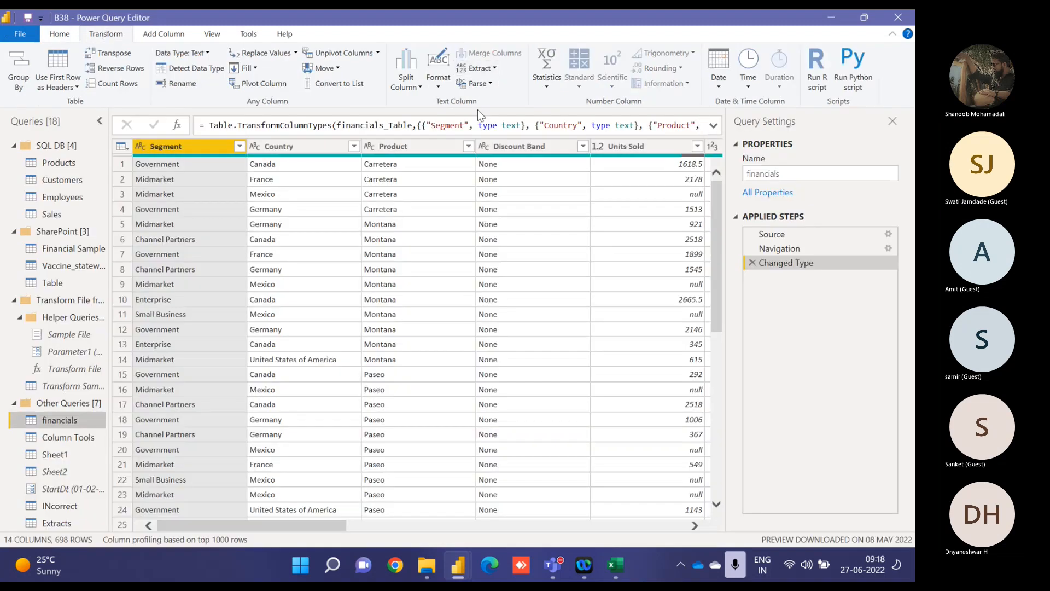
{"action": "left_click", "coordinate": [416, 147]}
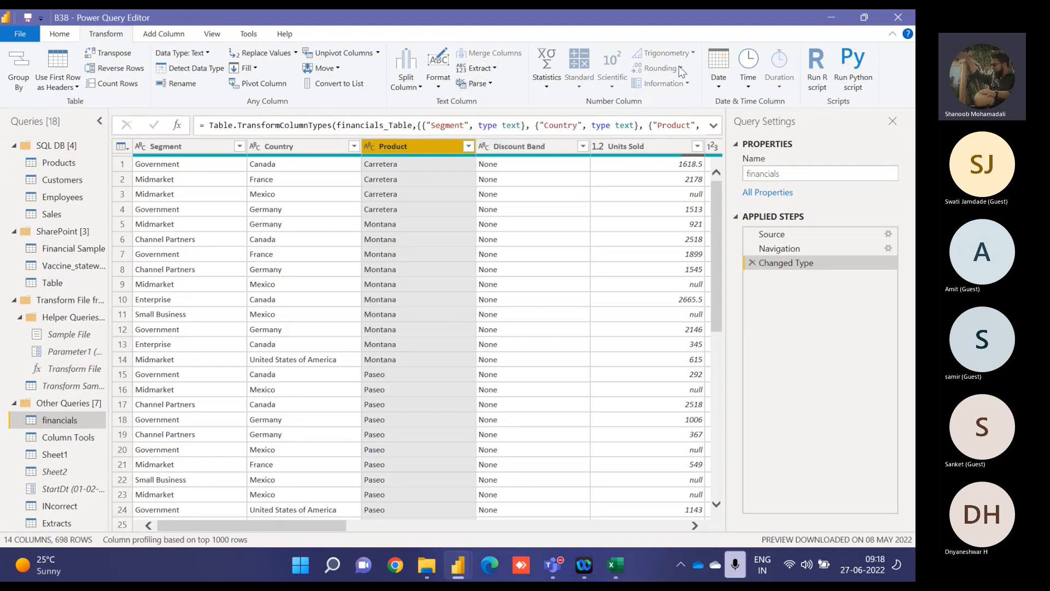
{"action": "left_click", "coordinate": [164, 34]}
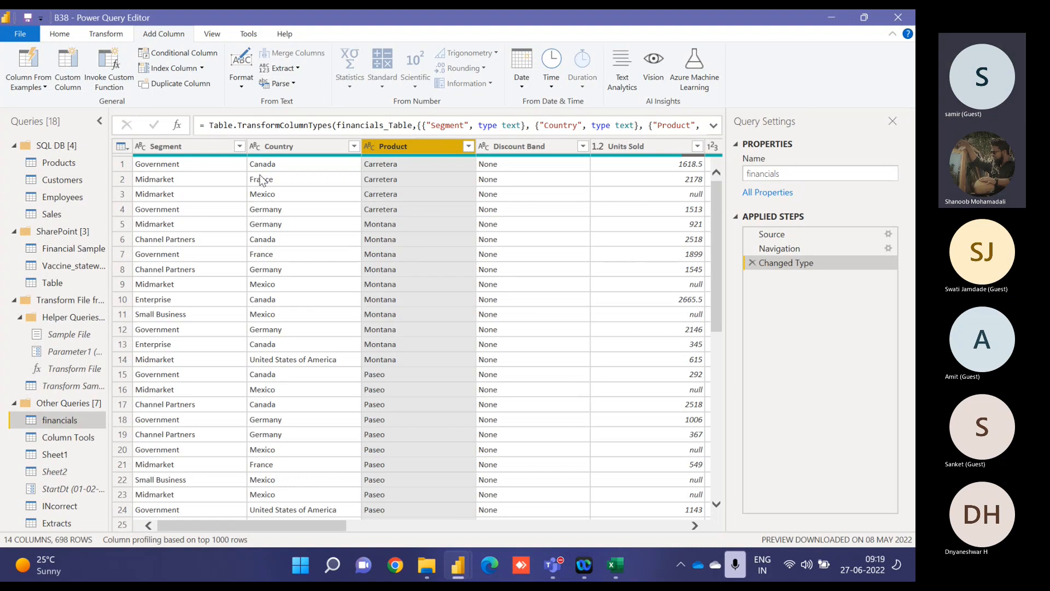
Step: Switch to File Explorer and copy a OneDrive sharing link for the Extracts folder in Datasets
{"action": "left_click", "coordinate": [426, 564]}
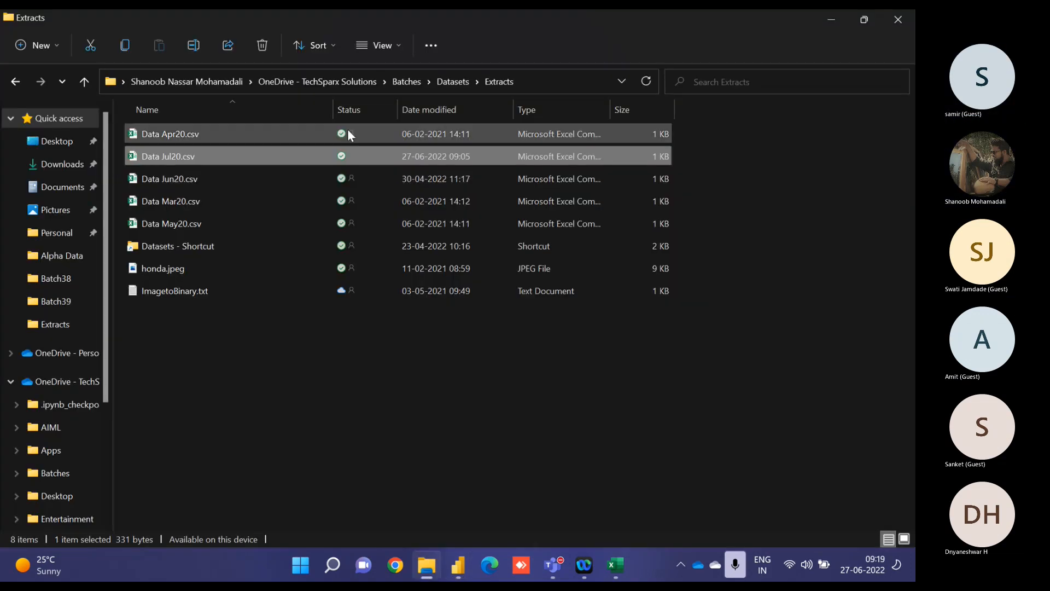
{"action": "left_click", "coordinate": [454, 83]}
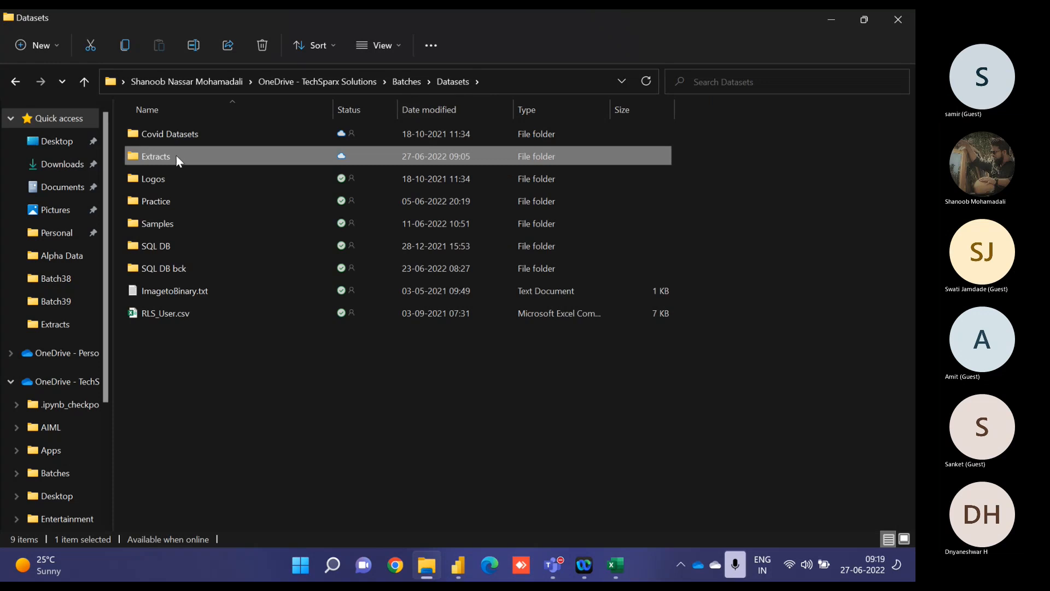
{"action": "right_click", "coordinate": [176, 155]}
{"action": "mouse_move", "coordinate": [350, 415]}
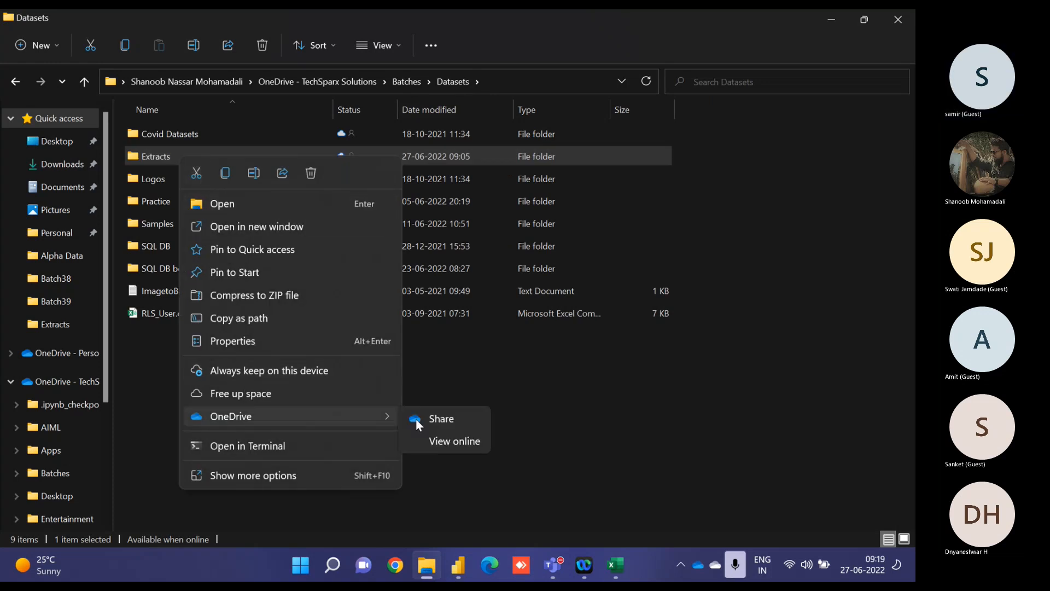
{"action": "left_click", "coordinate": [457, 425]}
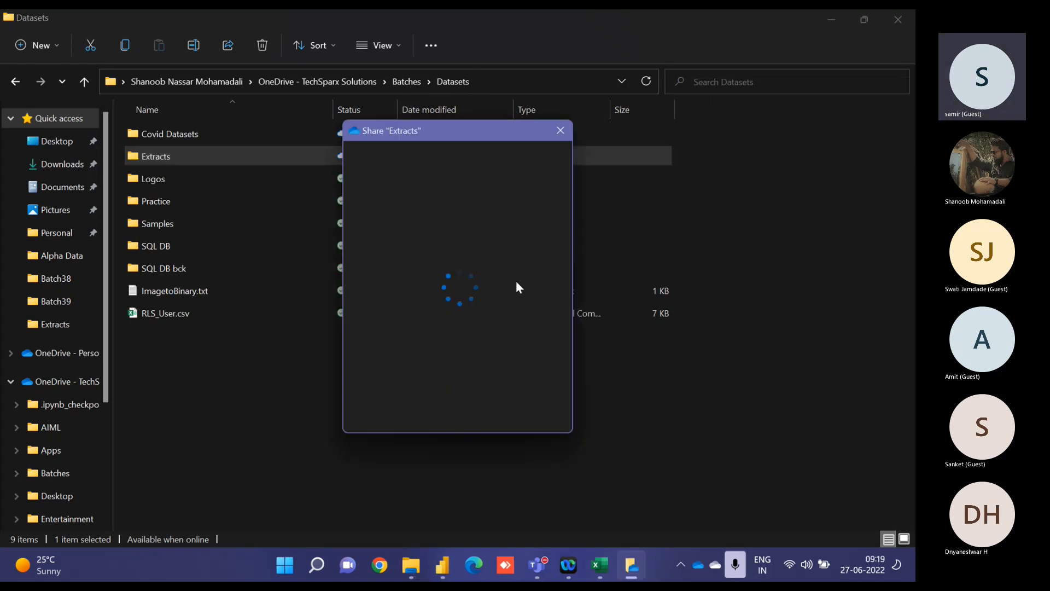
{"action": "left_click", "coordinate": [644, 415]}
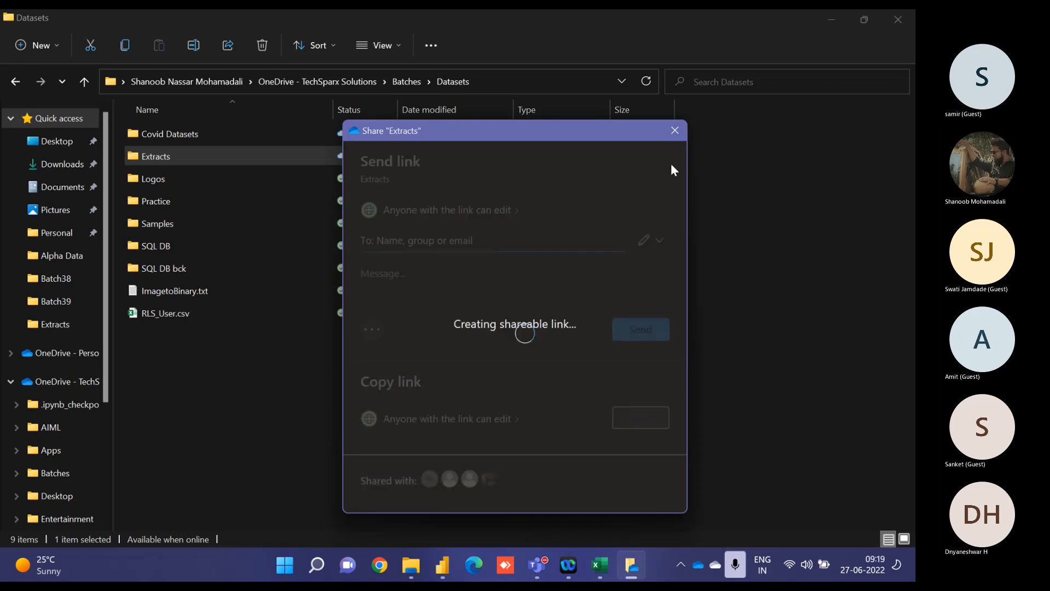
{"action": "left_click", "coordinate": [677, 134]}
Step: Switch to Microsoft Teams, send the copied folder link in the Batch 38 meeting chat, and stop sharing the screen
{"action": "mouse_move", "coordinate": [553, 564]}
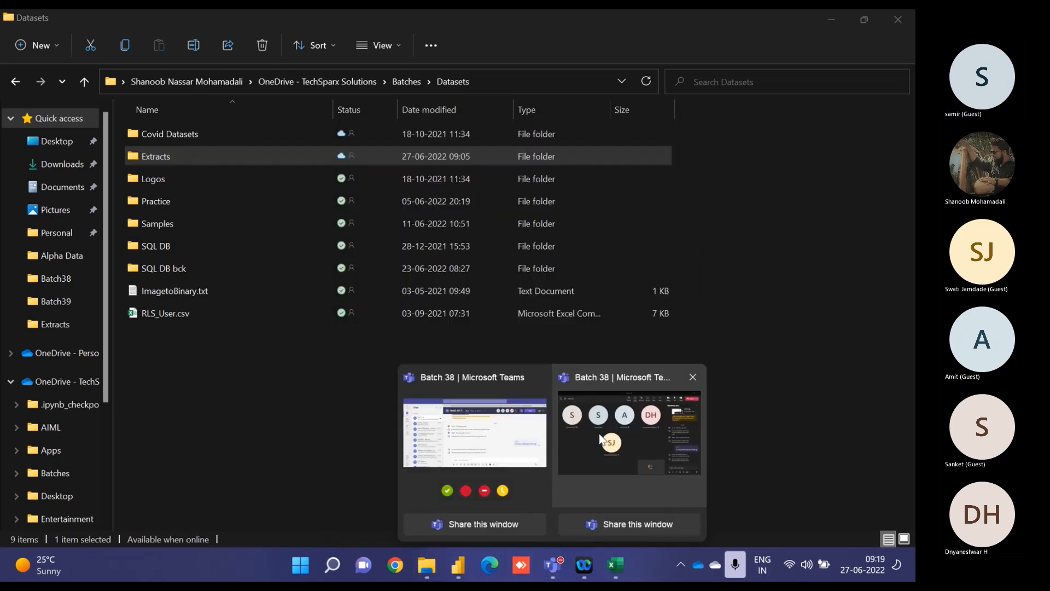
{"action": "left_click", "coordinate": [619, 421]}
{"action": "left_click", "coordinate": [768, 502]}
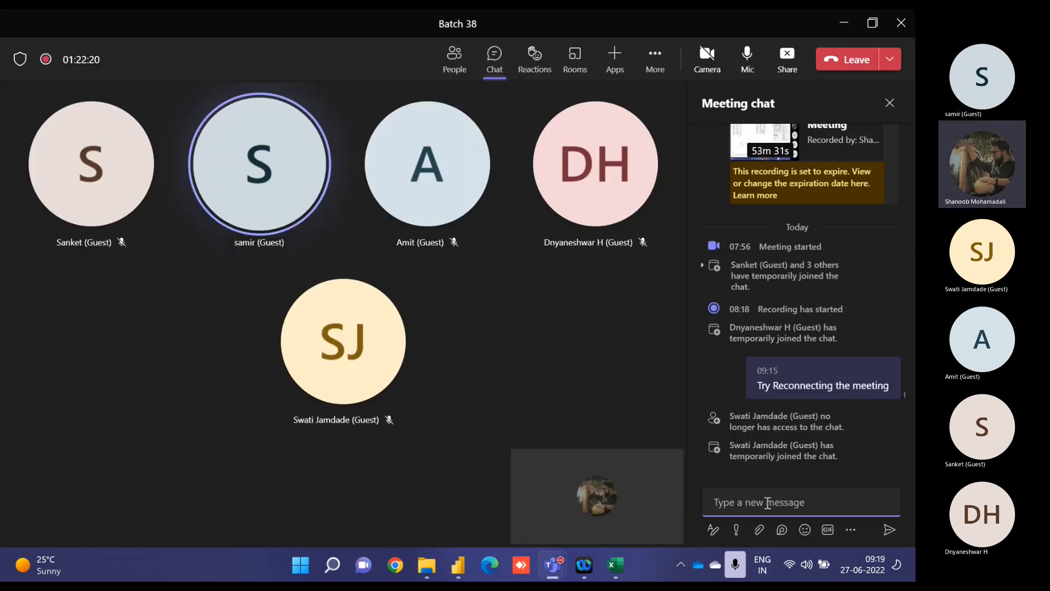
{"action": "key", "text": "ctrl+v"}
{"action": "key", "text": "Return"}
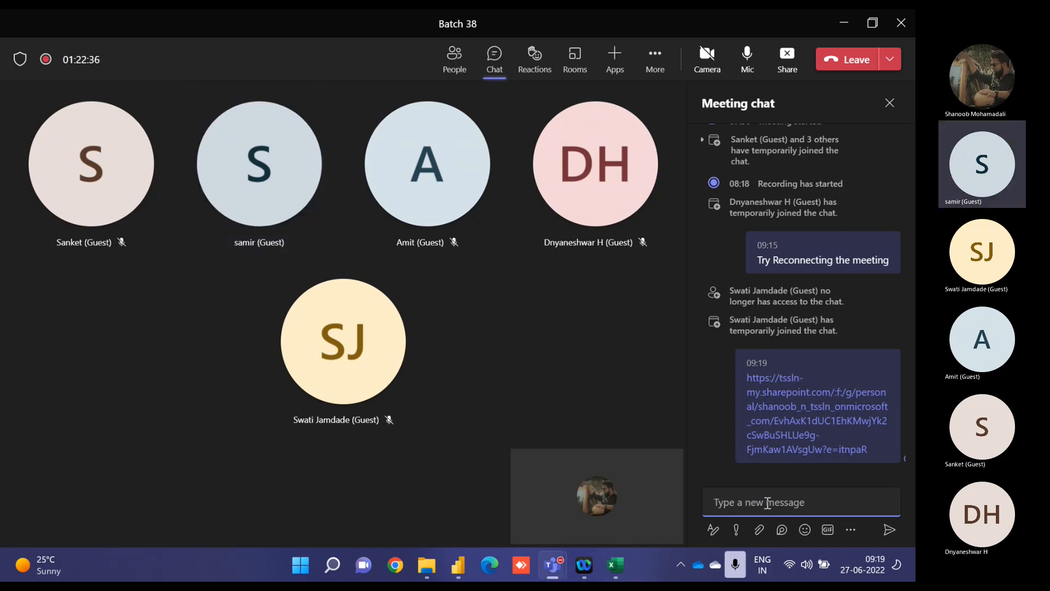
{"action": "left_click", "coordinate": [786, 57]}
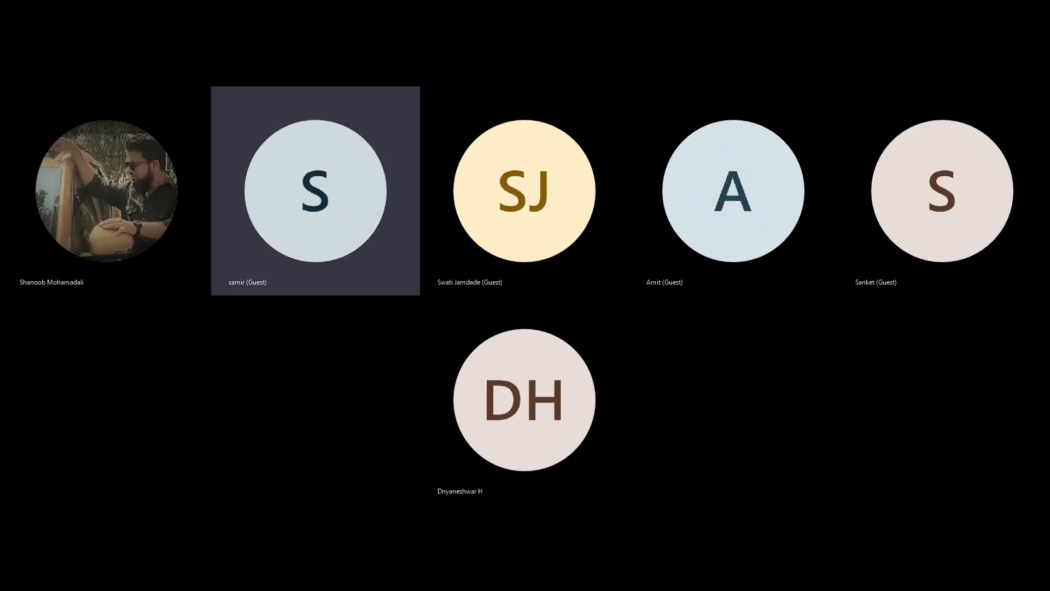